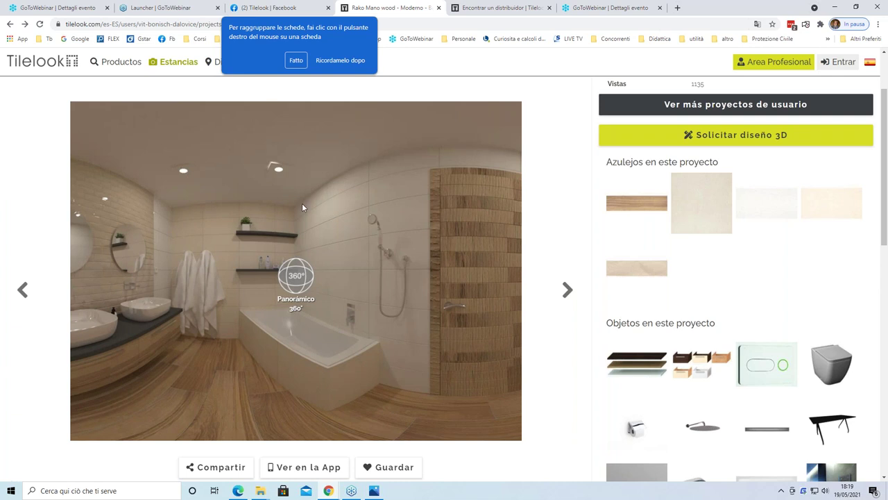
# Step: Dismiss the tab-grouping tip and search for Marazzi distributors within 50 km of Bassano del Grappa, Italia
pyautogui.moveTo(173, 61)
pyautogui.click(340, 60)
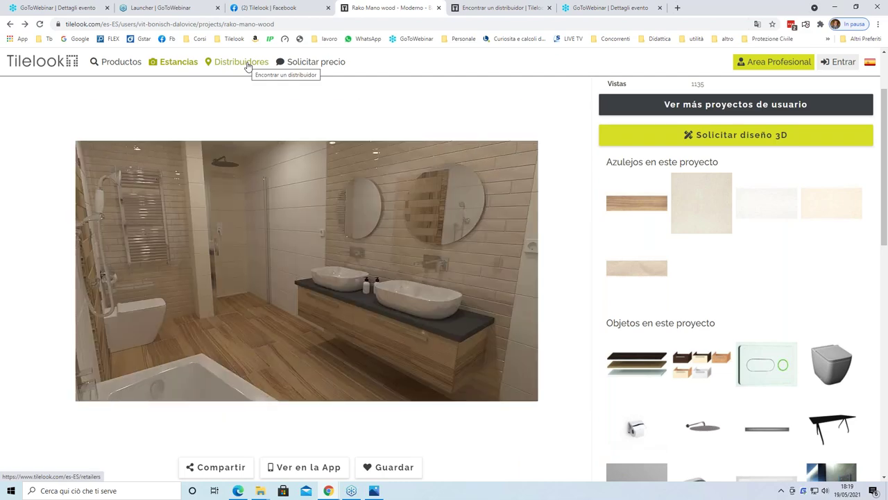
pyautogui.click(248, 66)
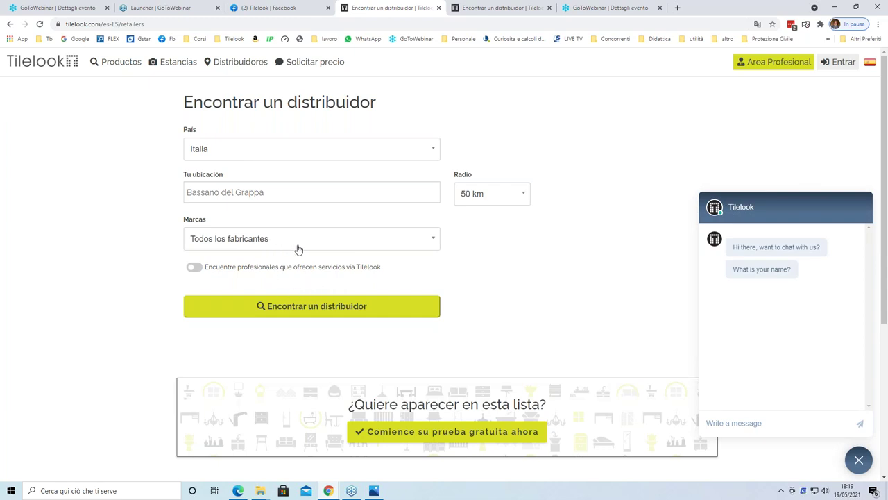
pyautogui.click(368, 240)
pyautogui.write('mara')
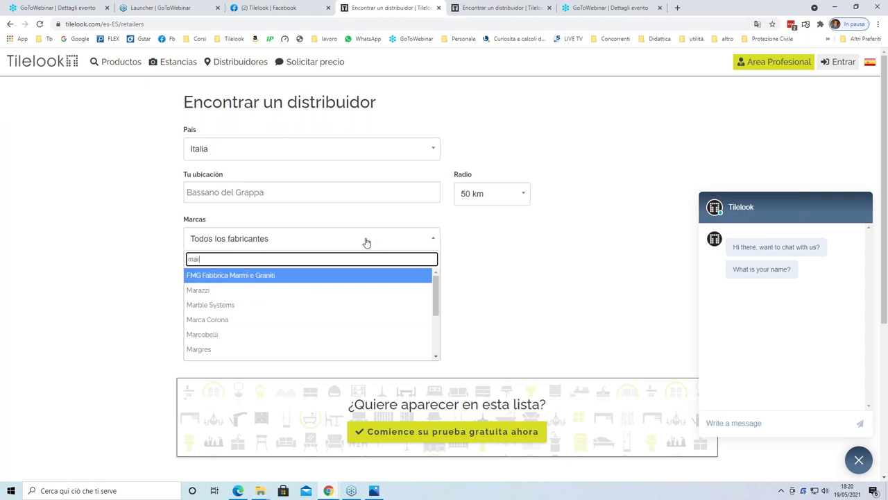
pyautogui.click(348, 277)
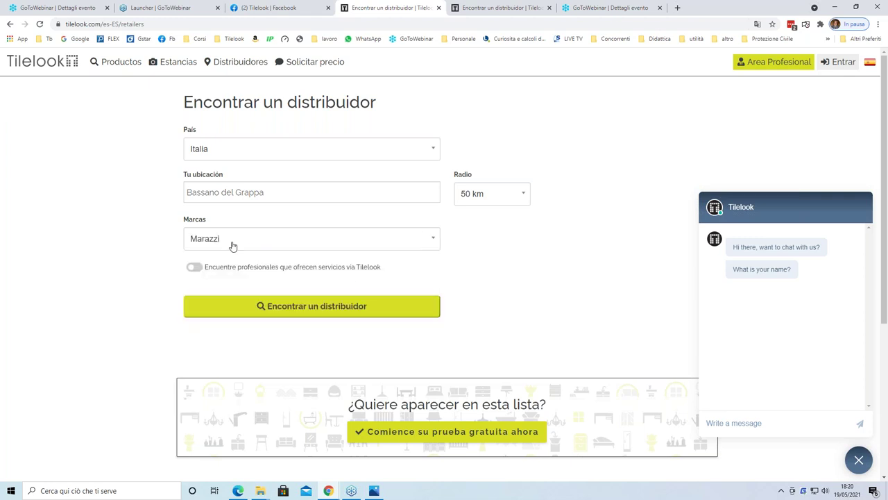
pyautogui.click(298, 311)
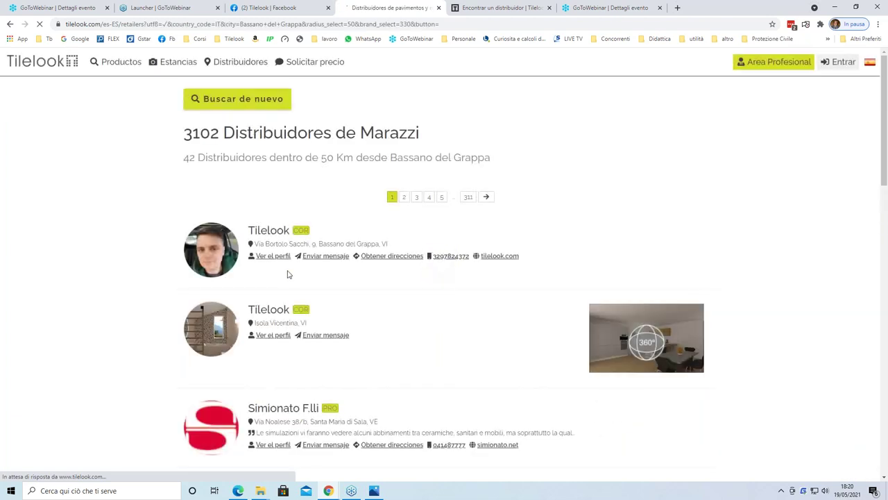
# Step: Look through the list of Marazzi distributors and return to the distributor search form
pyautogui.scroll(-3, 292, 276)
pyautogui.scroll(-5, 295, 279)
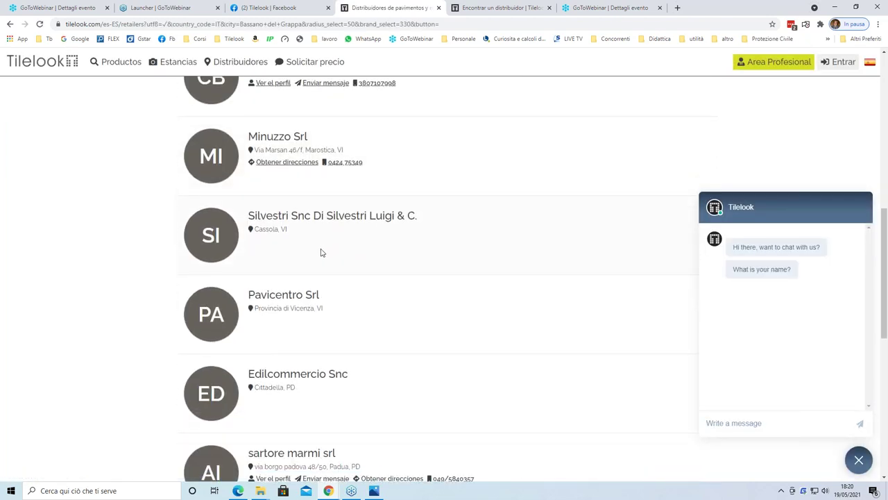
pyautogui.scroll(2, 320, 252)
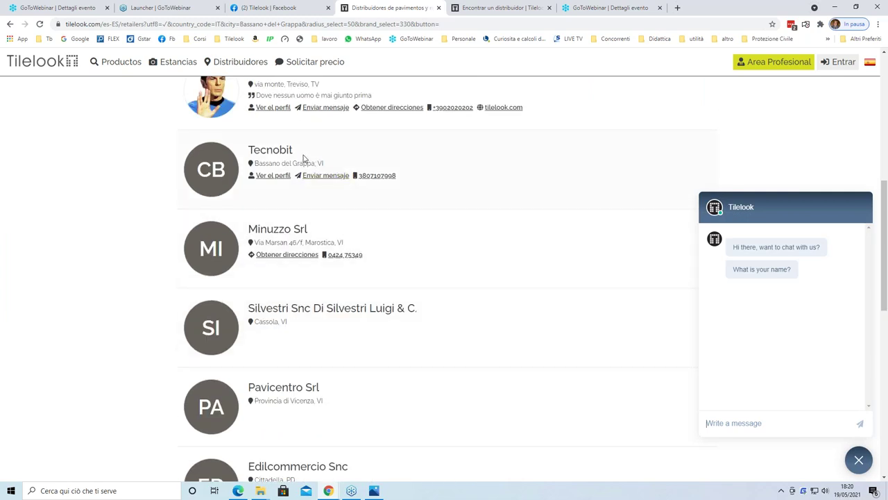
pyautogui.scroll(-2, 350, 165)
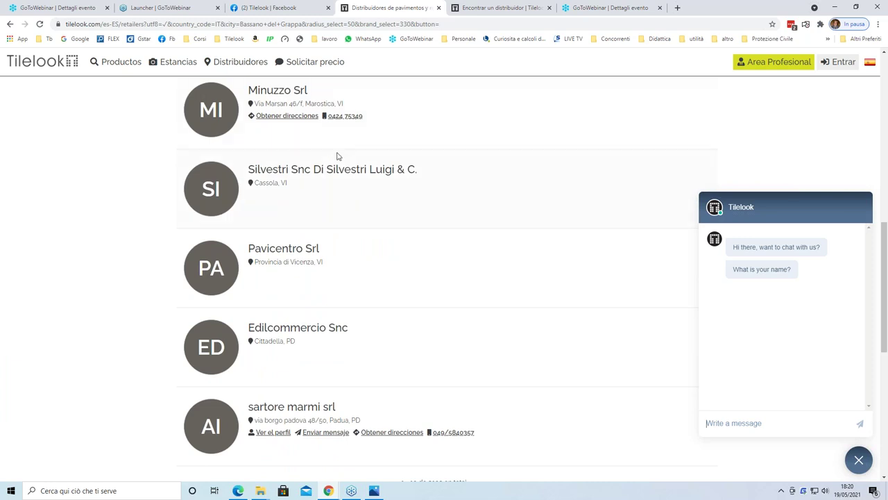
pyautogui.scroll(5, 353, 165)
pyautogui.scroll(3, 381, 176)
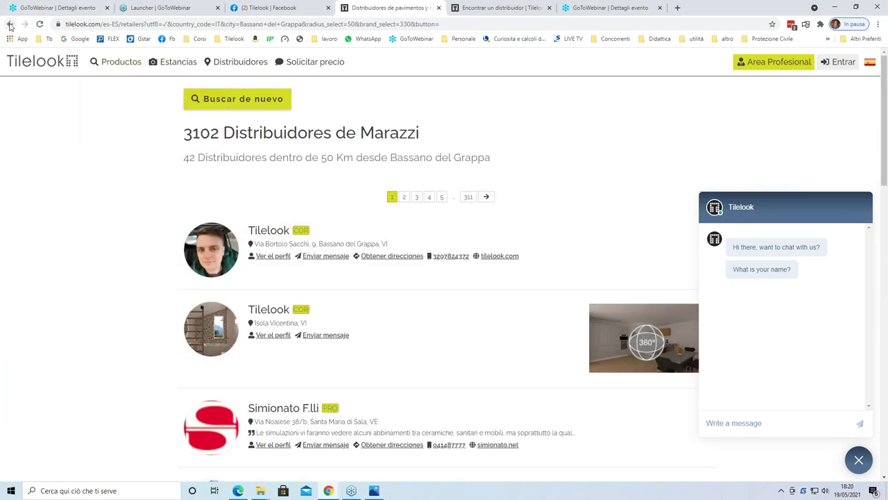
pyautogui.click(9, 25)
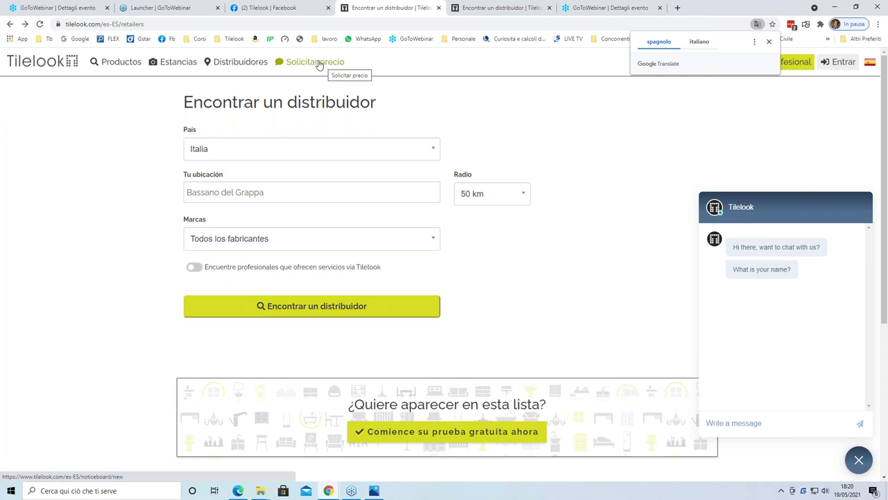
# Step: Start a price request, sign in with a saved customer account's e-mail and password, and decline saving the login to LastPass
pyautogui.click(319, 63)
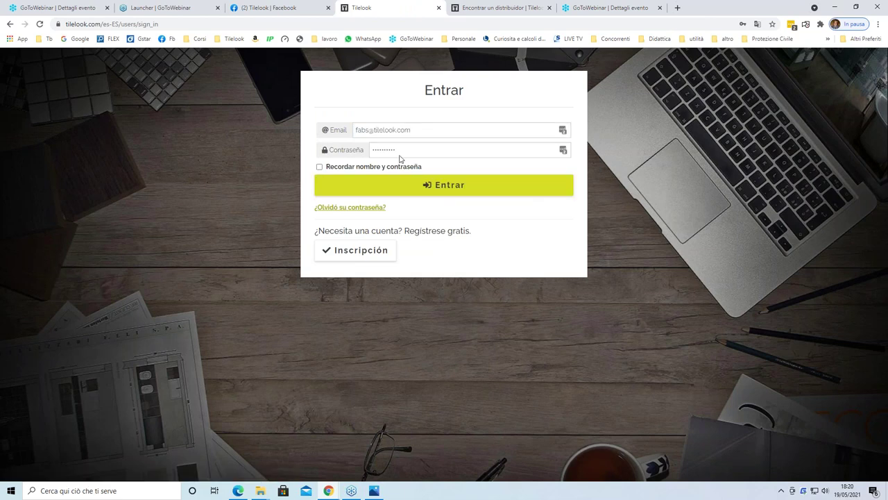
pyautogui.click(403, 132)
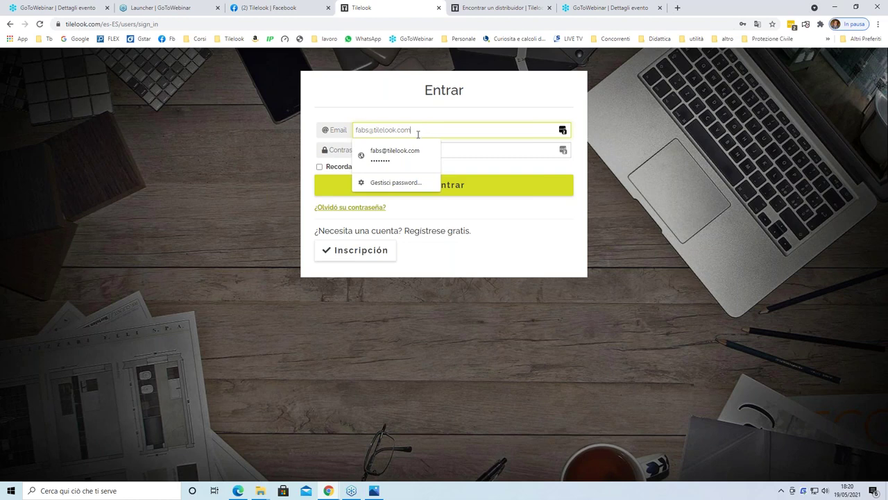
pyautogui.click(356, 133)
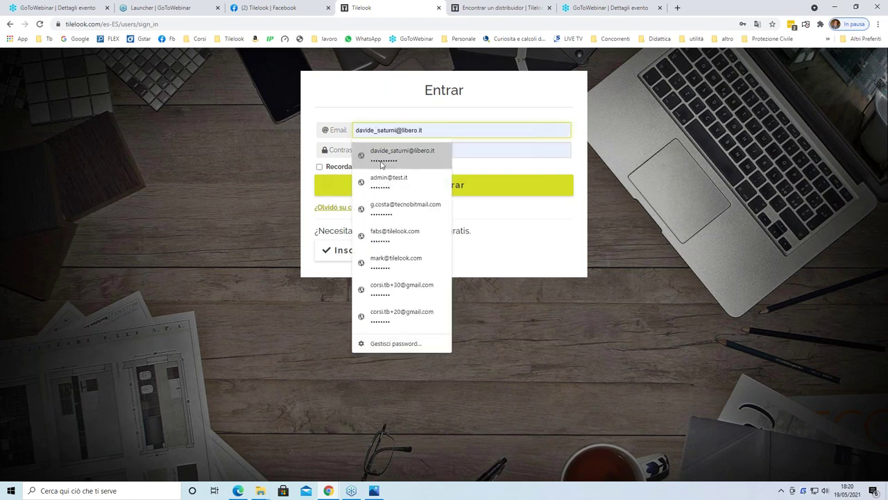
pyautogui.click(364, 152)
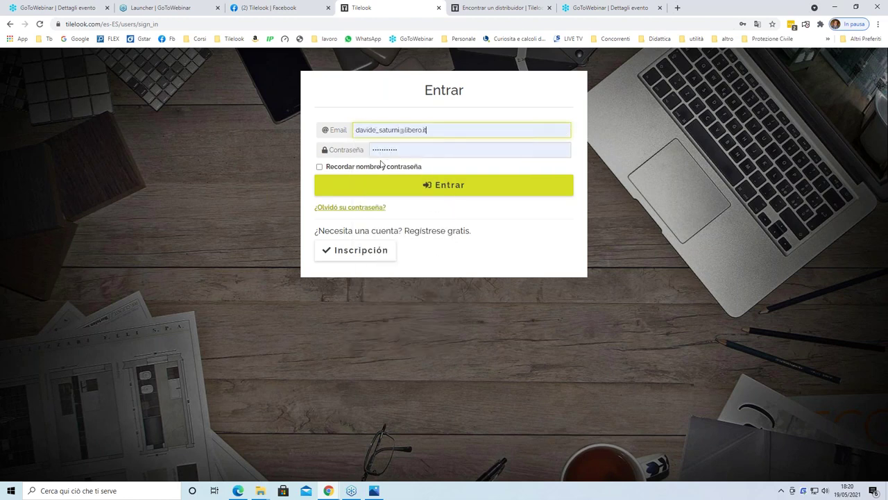
pyautogui.click(406, 186)
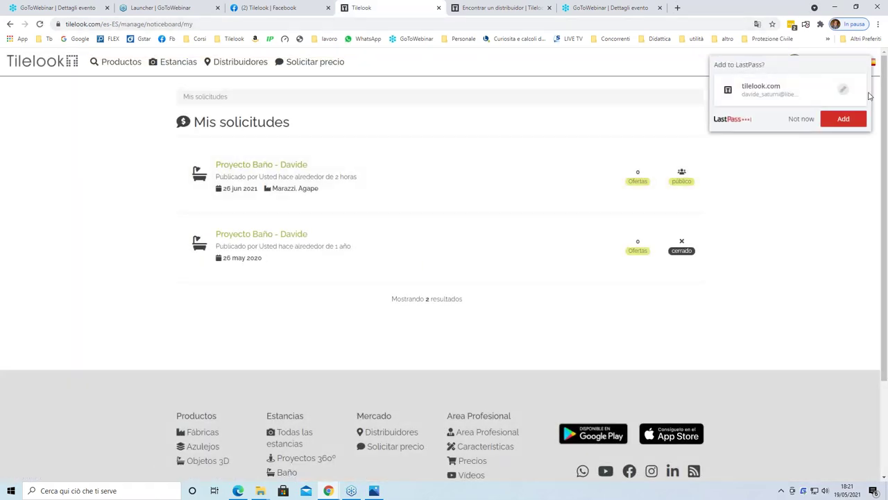
pyautogui.click(802, 119)
# Step: Sign out of the customer account and dismiss the notification
pyautogui.moveTo(854, 74)
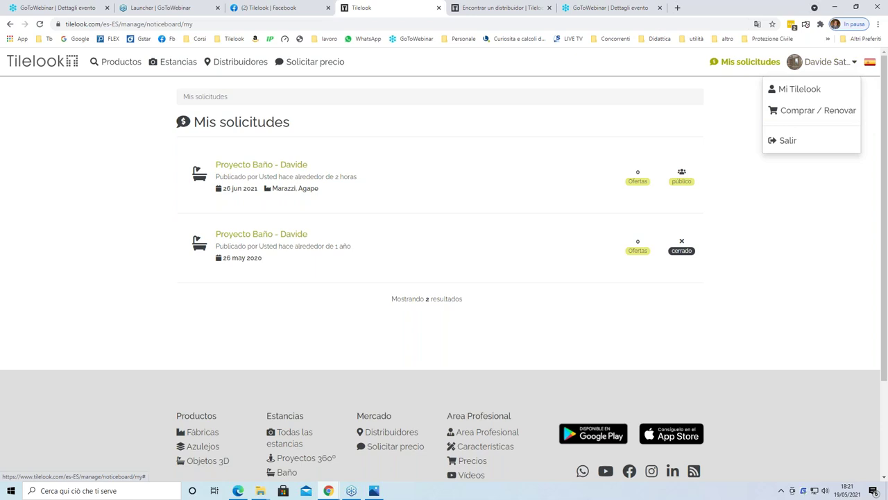
pyautogui.click(789, 141)
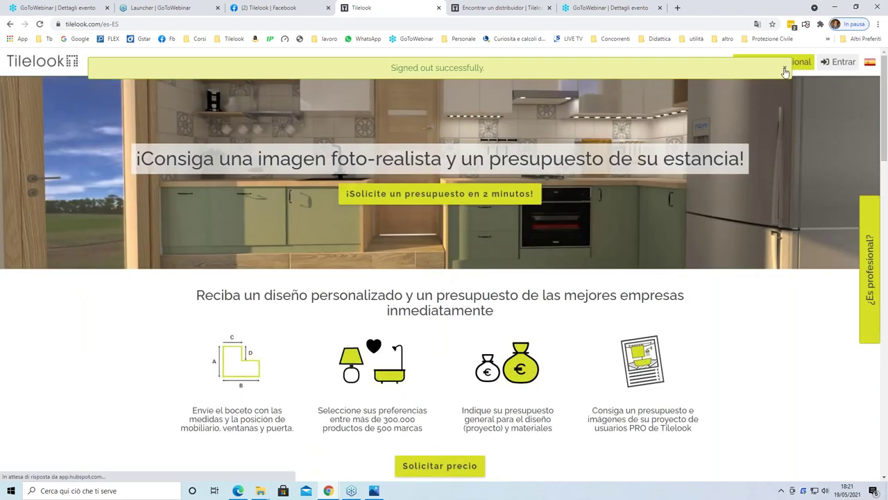
pyautogui.click(785, 67)
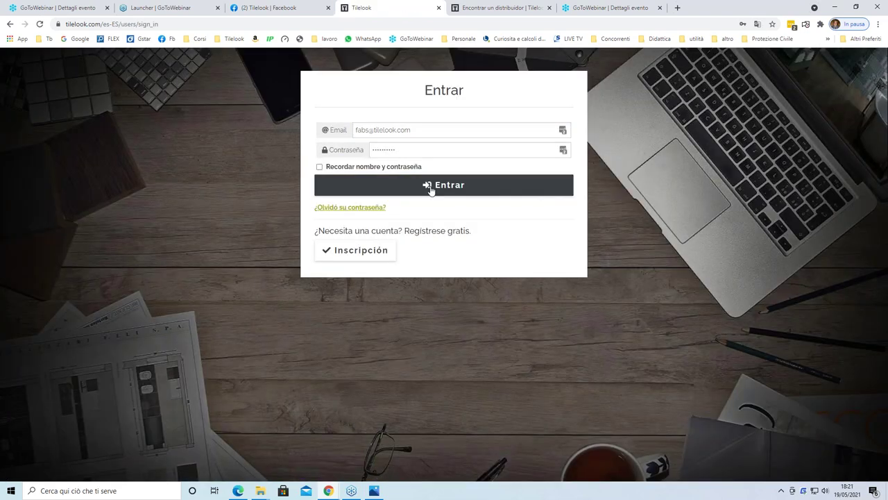
# Step: Replace the prefilled login with the saved customer account's e-mail and password, sign in, and decline saving it to LastPass
pyautogui.click(418, 133)
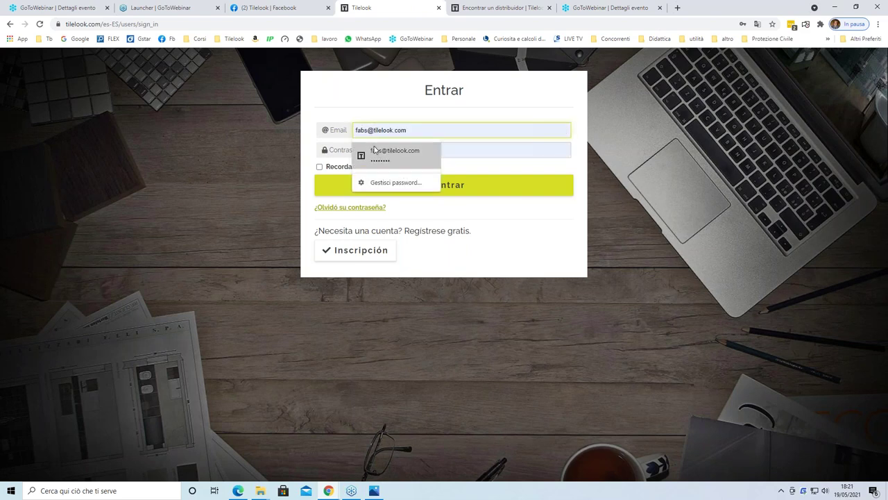
pyautogui.hotkey('ctrl', 'a')
pyautogui.press('BackSpace')
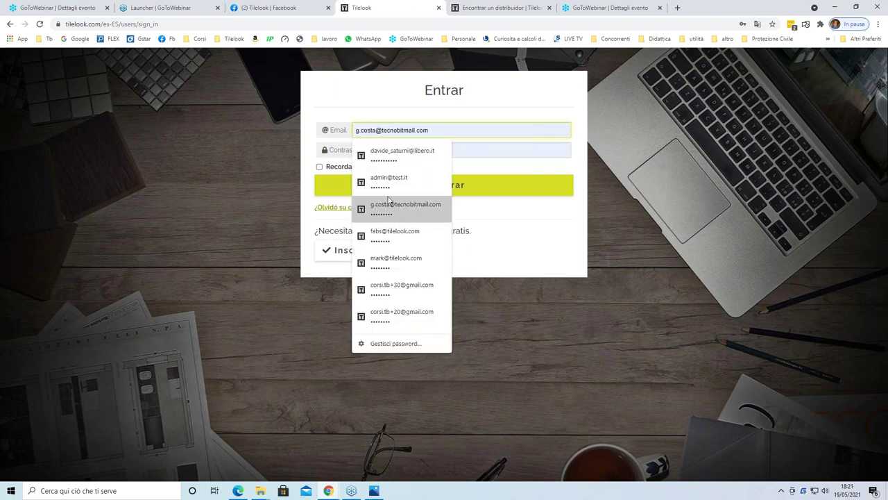
pyautogui.click(392, 154)
pyautogui.click(416, 184)
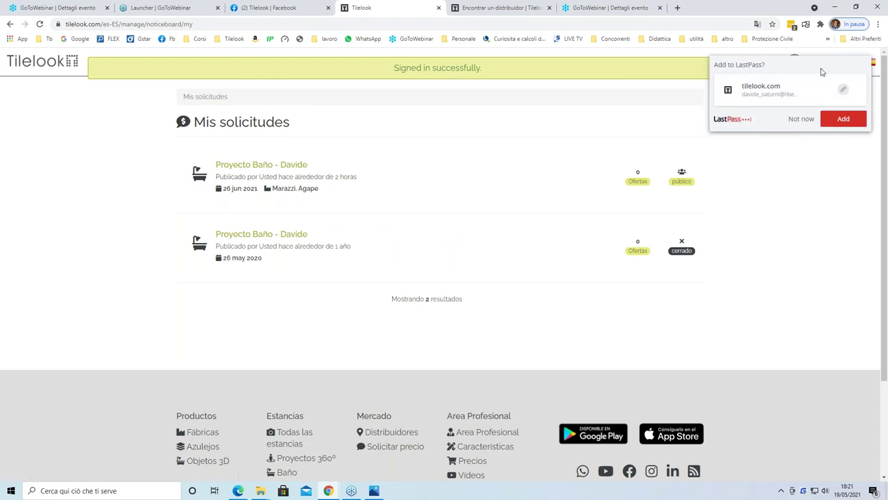
pyautogui.click(798, 117)
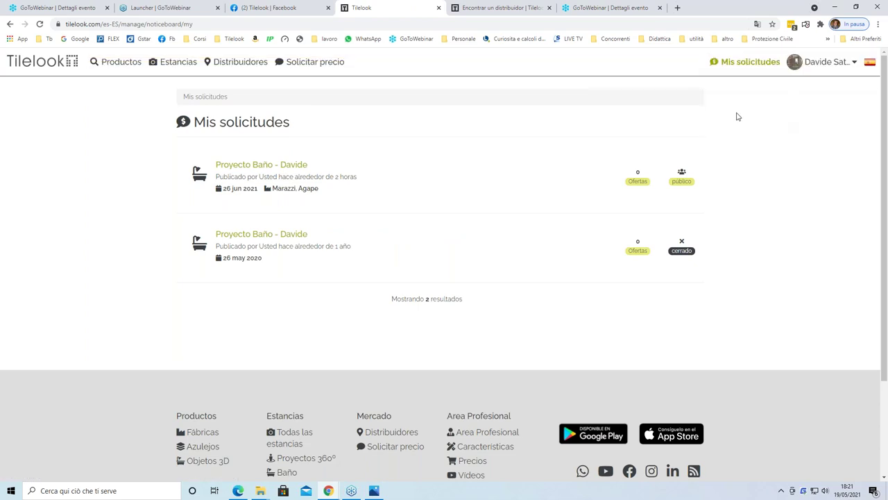
# Step: Start a new price request with Baño as the room type and proceed to the preferences
pyautogui.click(305, 66)
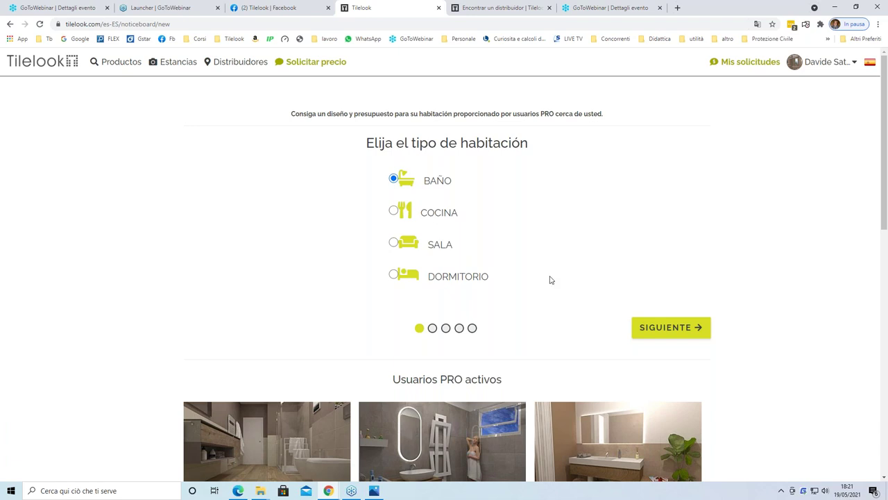
pyautogui.click(671, 336)
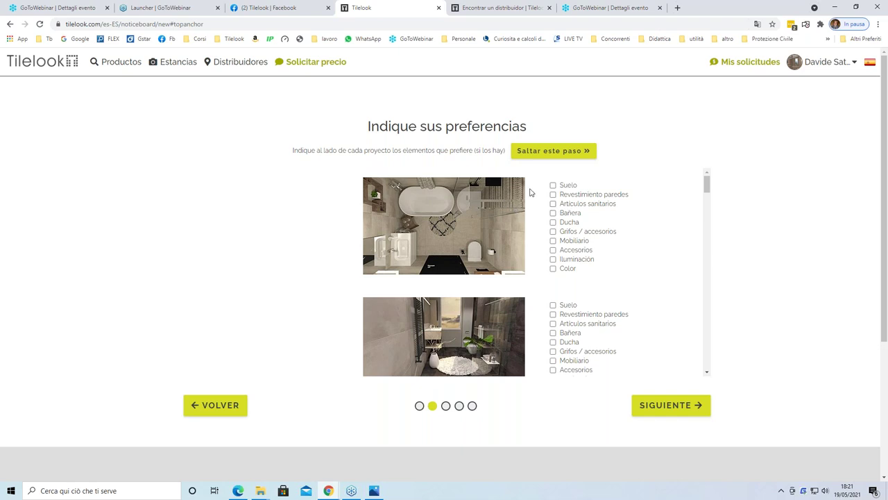
# Step: Examine the sample bathroom projects and the preference options offered beside each one
pyautogui.scroll(-3, 543, 197)
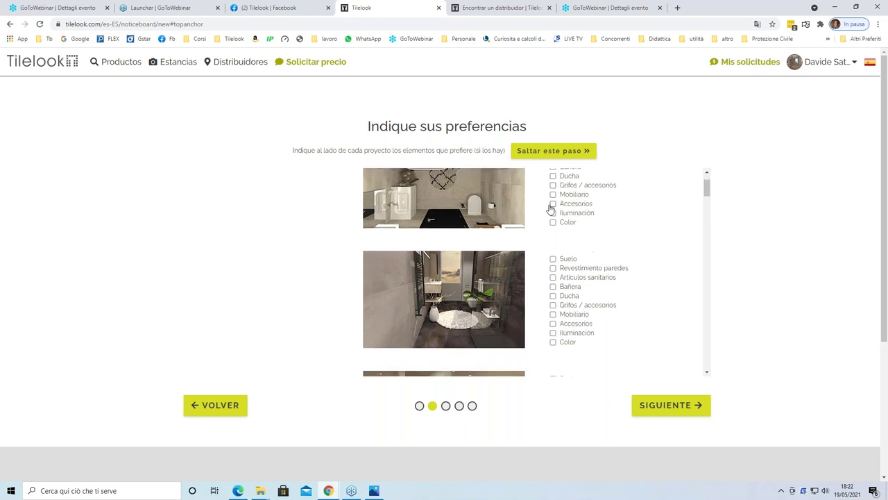
pyautogui.scroll(-1, 546, 223)
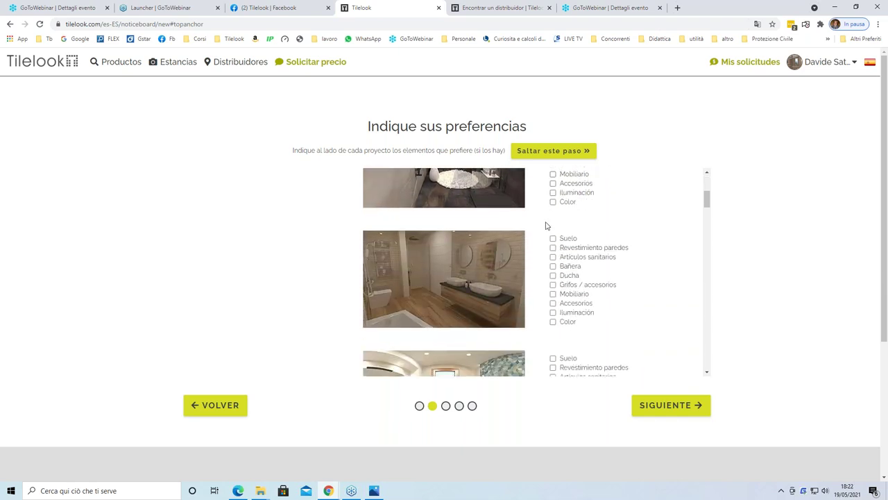
pyautogui.scroll(3, 546, 223)
pyautogui.scroll(1, 549, 224)
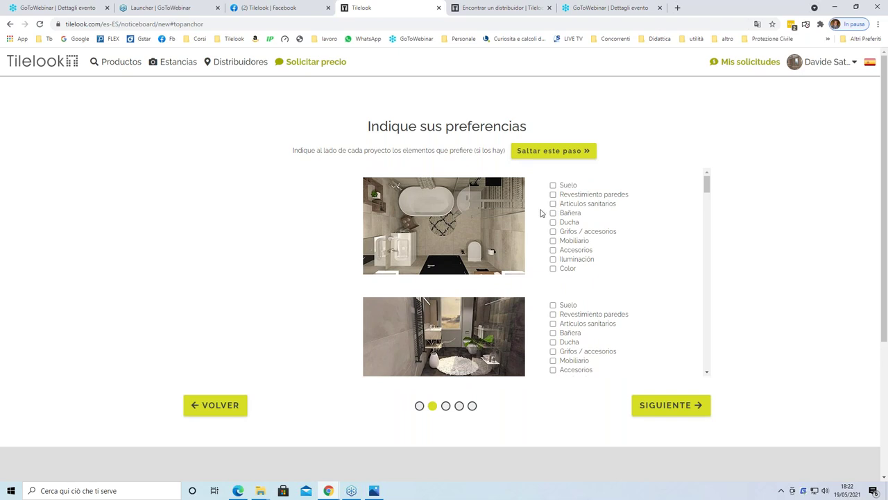
pyautogui.scroll(-1, 541, 213)
pyautogui.scroll(-1, 541, 212)
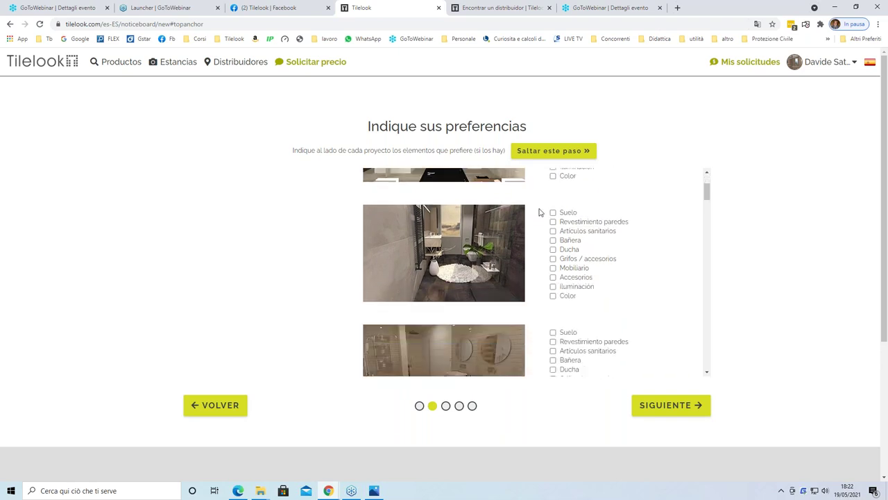
pyautogui.scroll(-1, 540, 213)
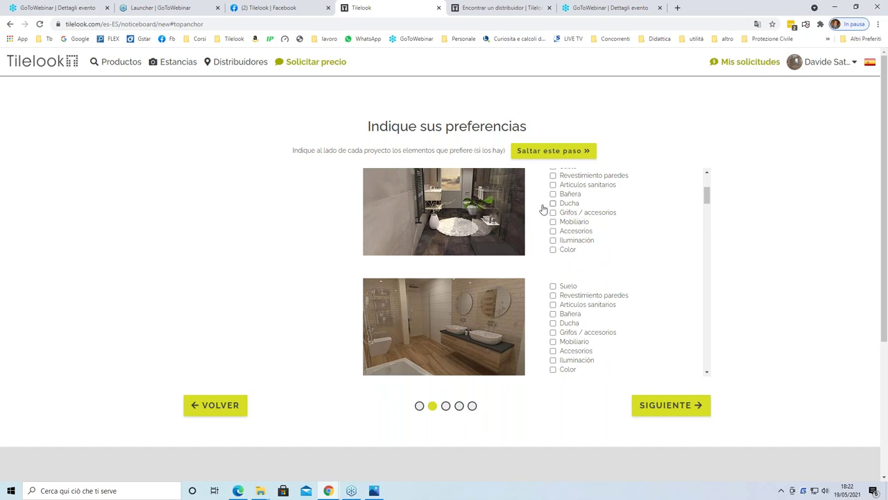
pyautogui.scroll(-1, 546, 208)
pyautogui.scroll(4, 546, 210)
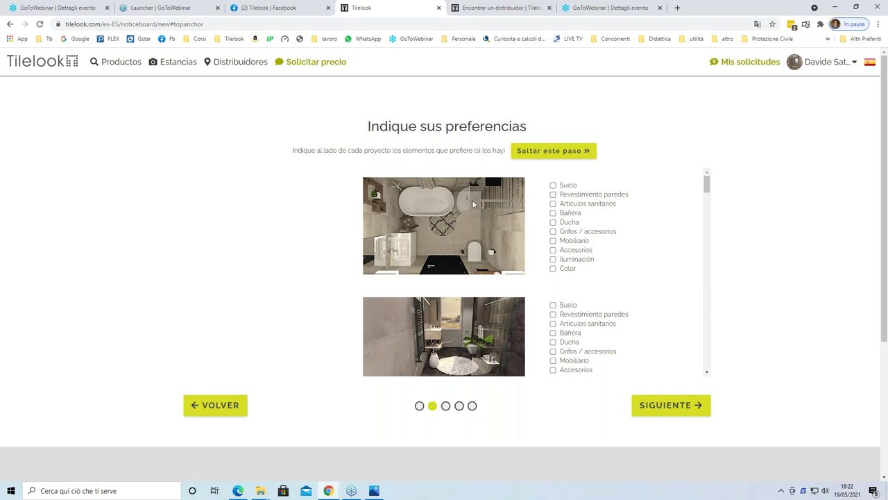
# Step: Mark Suelo as the preferred element for the first sample bathroom, shown from above
pyautogui.click(553, 185)
pyautogui.scroll(-1, 513, 320)
pyautogui.scroll(-1, 514, 319)
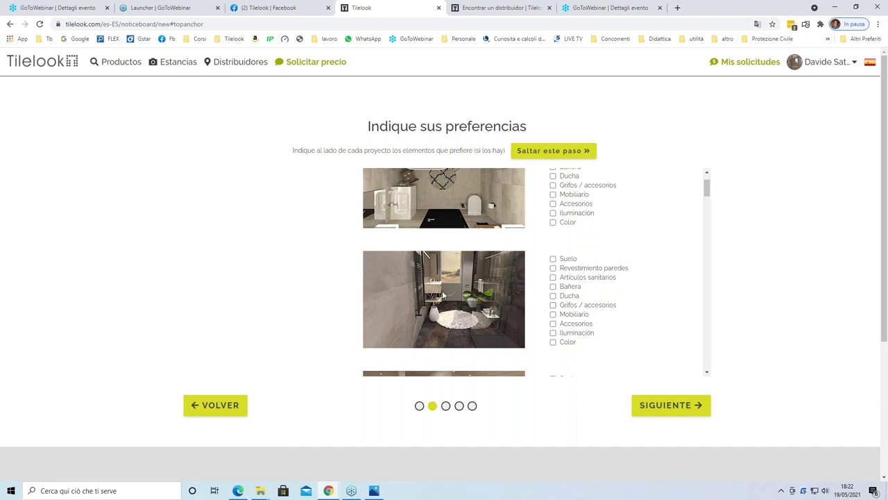
pyautogui.click(554, 305)
pyautogui.scroll(-1, 567, 303)
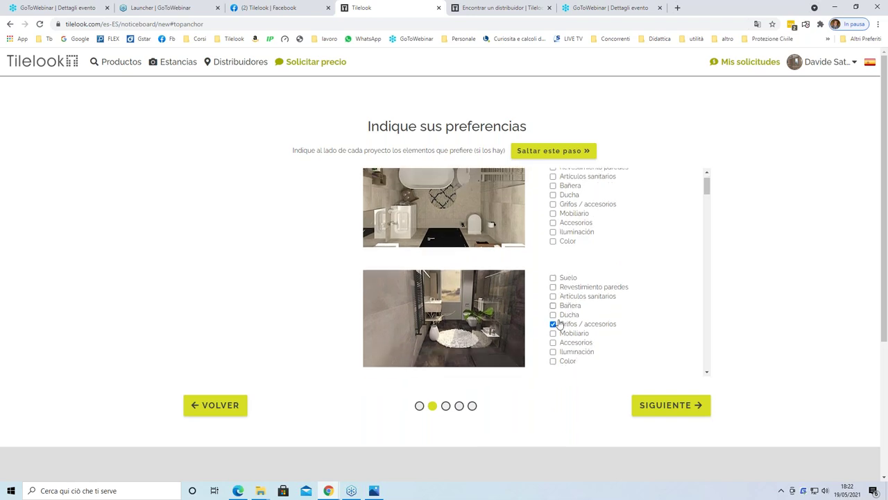
pyautogui.click(556, 306)
pyautogui.scroll(2, 562, 302)
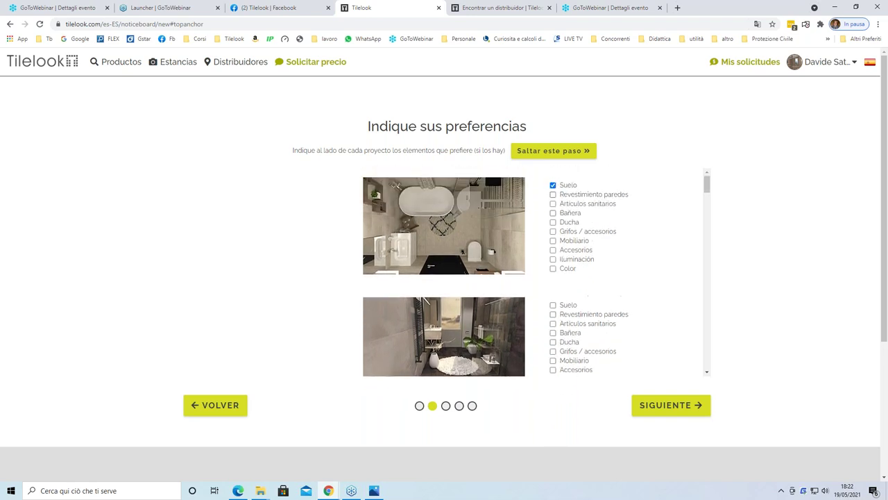
# Step: Continue to the room plan stage, attach Camera 7.jpg as the room plan, and proceed to the preferred brands
pyautogui.click(658, 407)
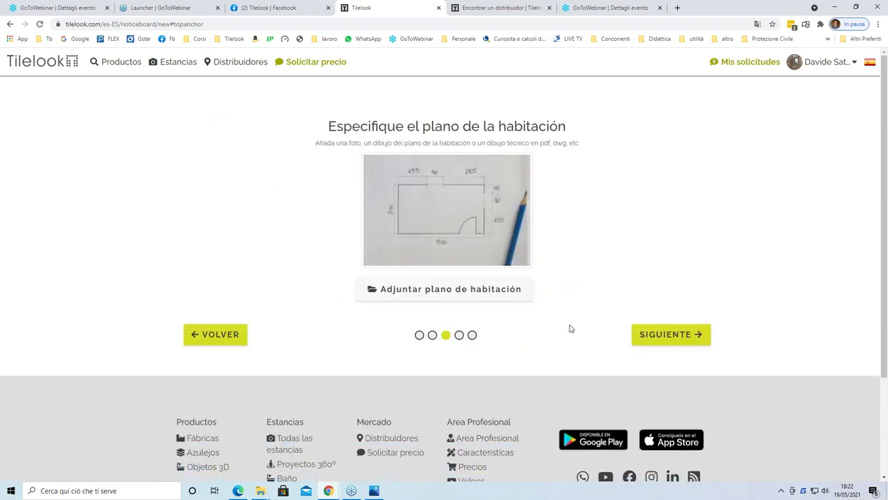
pyautogui.click(417, 292)
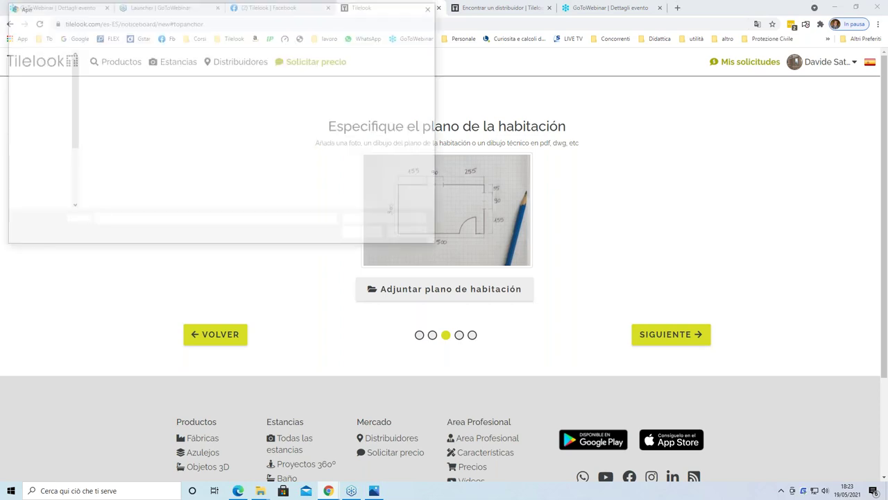
pyautogui.click(159, 84)
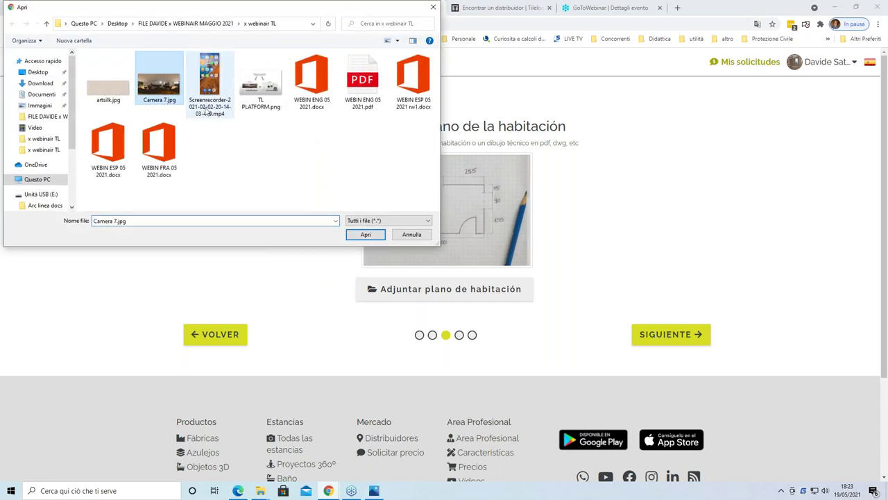
pyautogui.click(360, 234)
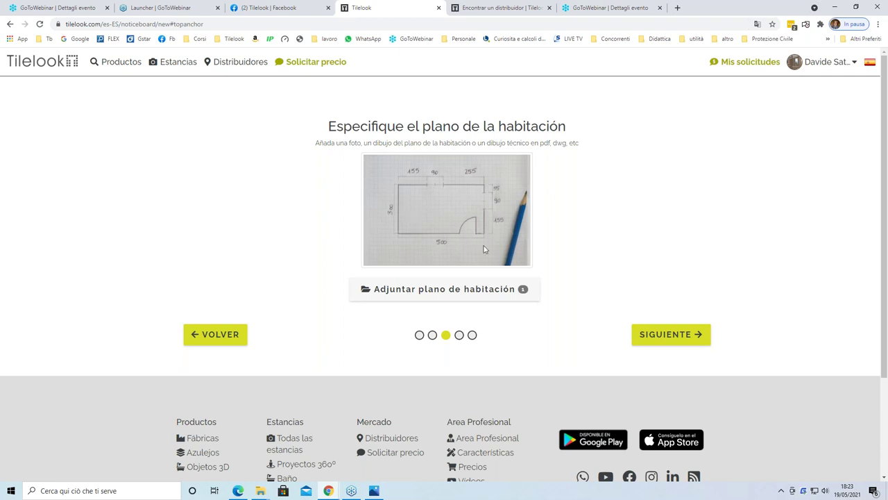
pyautogui.click(649, 351)
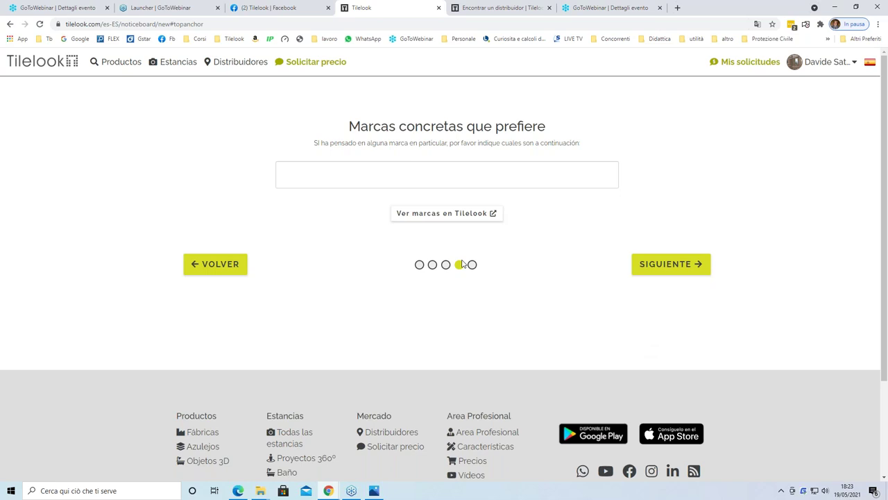
# Step: Add Agape, Marazzi and Ceramica Sant'Agostino as the preferred brands and proceed to the budget stage
pyautogui.click(468, 181)
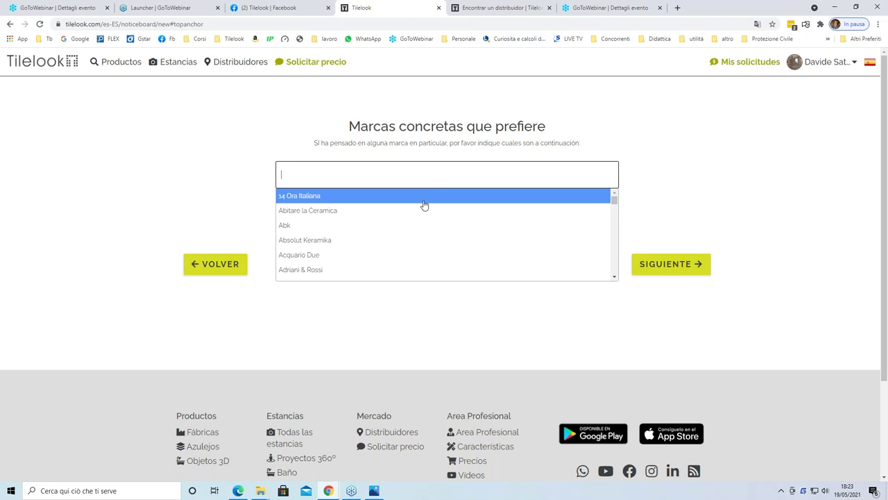
pyautogui.write('agape')
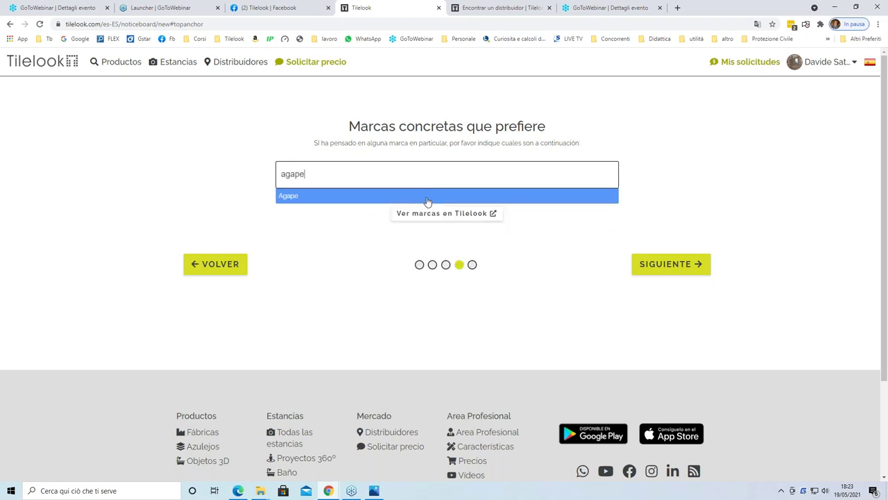
pyautogui.press('Return')
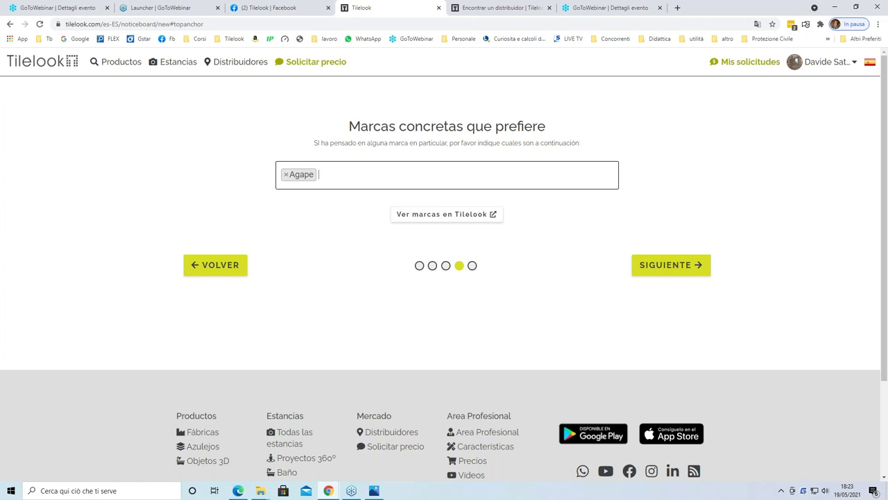
pyautogui.write('msa')
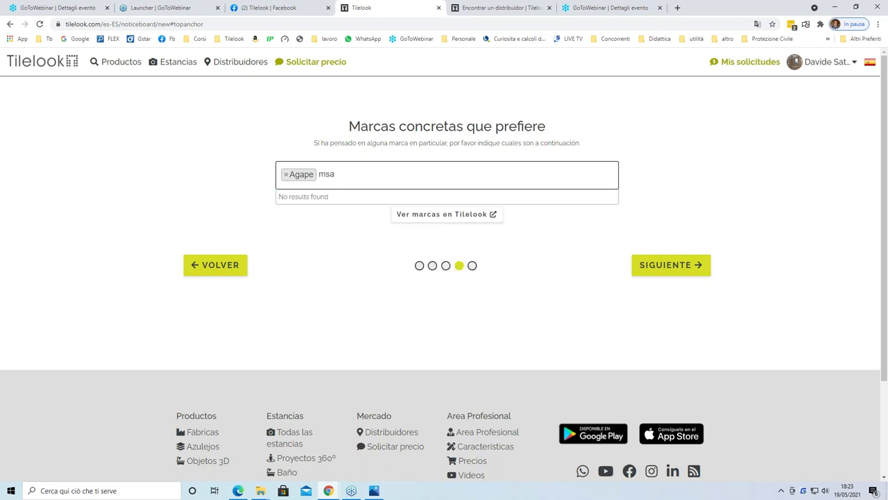
pyautogui.press('BackSpace')
pyautogui.press('BackSpace')
pyautogui.write('araz')
pyautogui.press('Return')
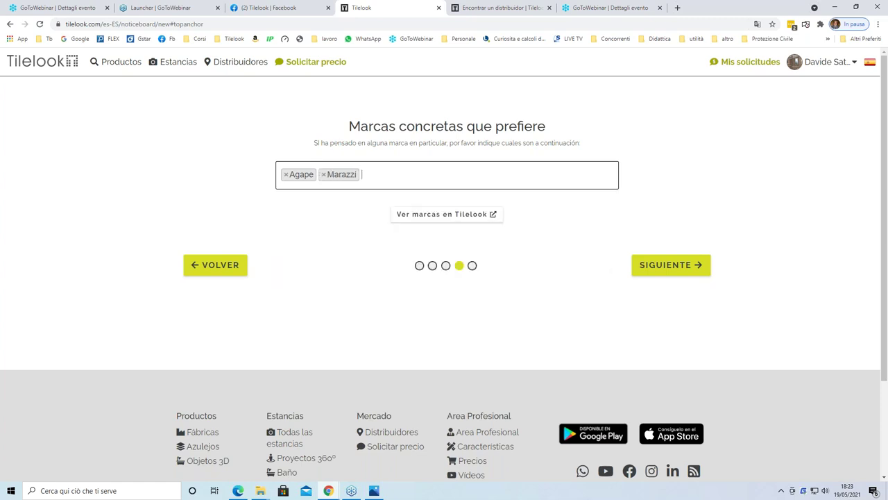
pyautogui.write('sant')
pyautogui.press('Return')
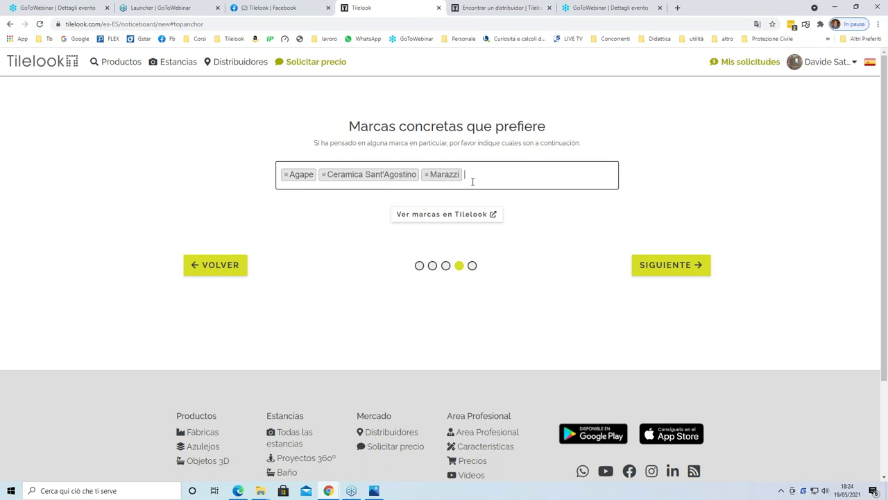
pyautogui.click(651, 267)
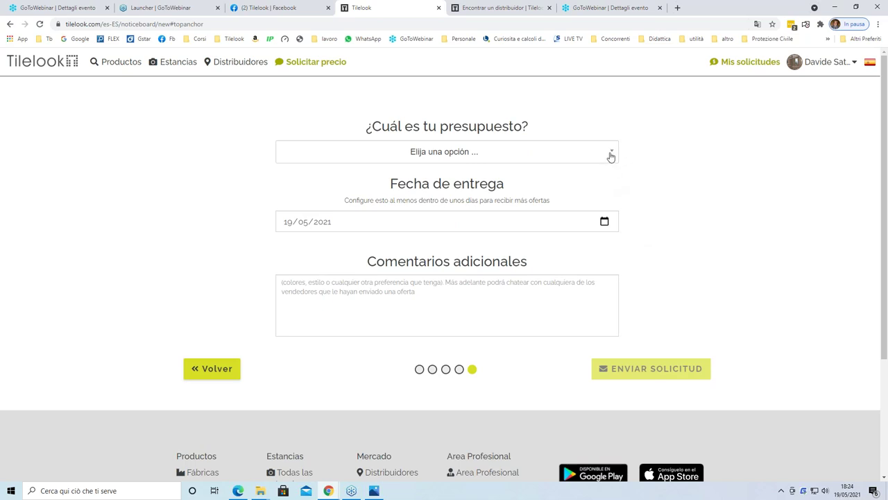
# Step: Set the budget to 1.000 € - 2.000 € and the delivery date to 22/05/2021, leave the comments empty, and submit the request
pyautogui.click(610, 156)
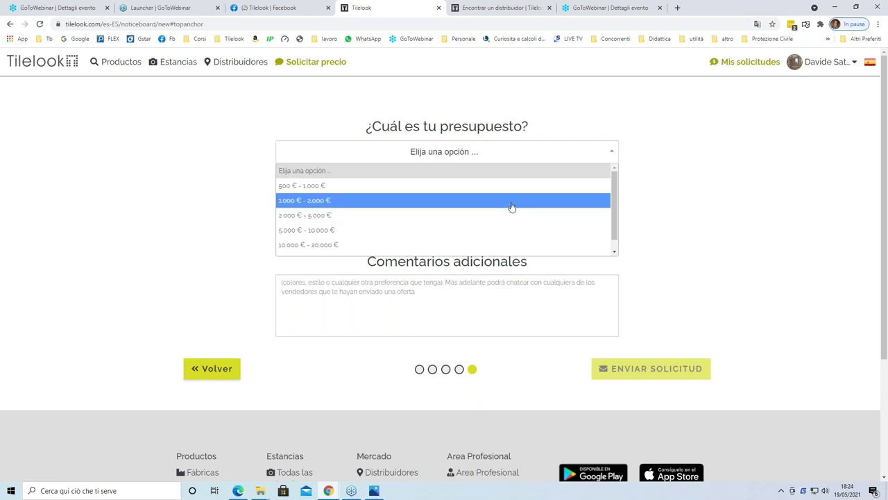
pyautogui.click(476, 207)
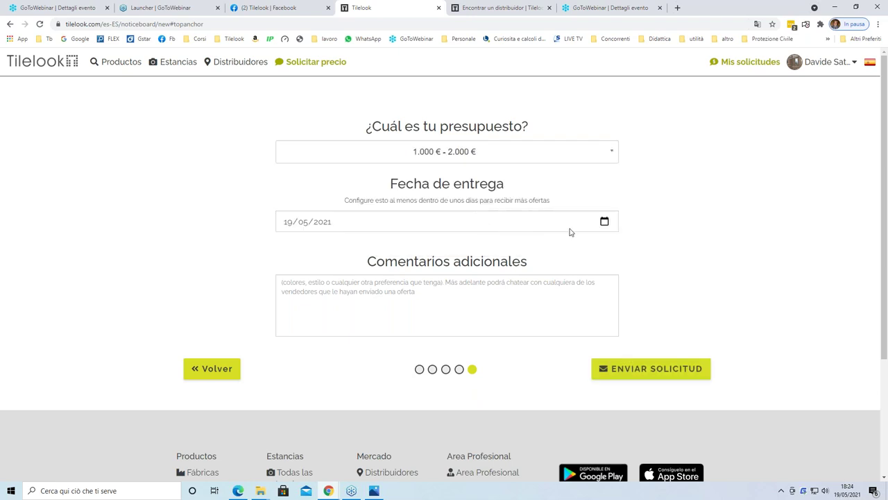
pyautogui.click(602, 225)
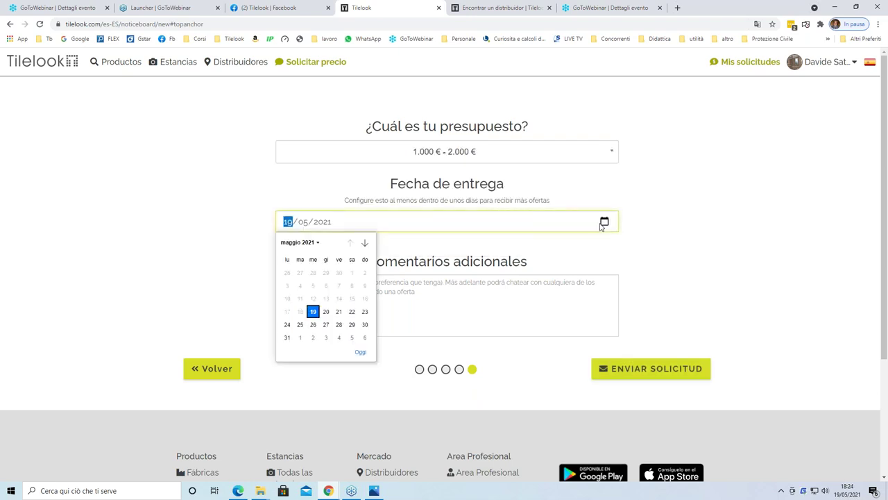
pyautogui.click(351, 312)
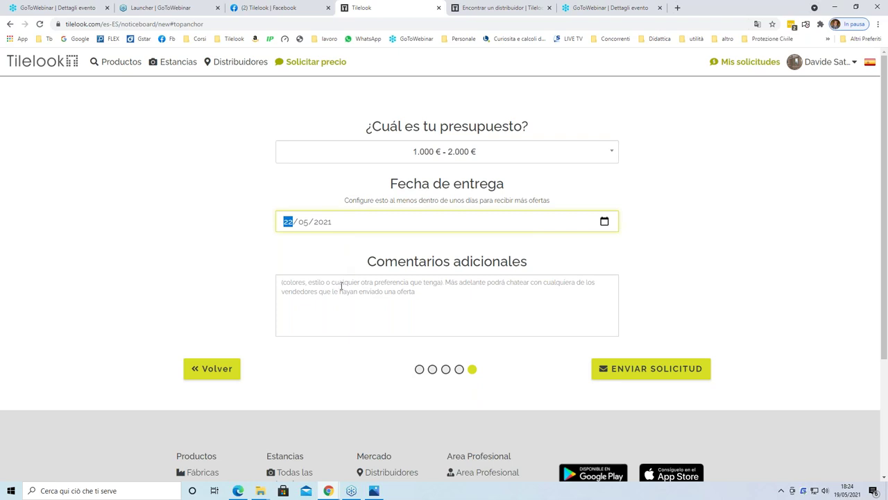
pyautogui.click(347, 283)
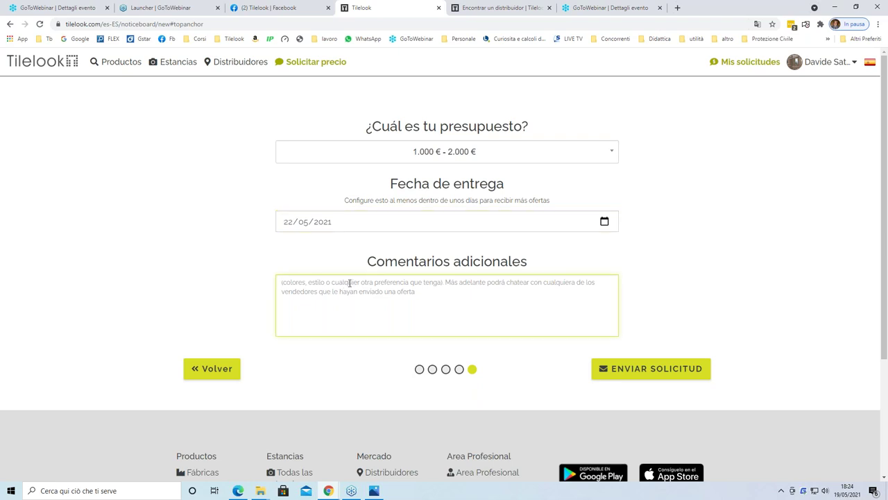
pyautogui.click(617, 375)
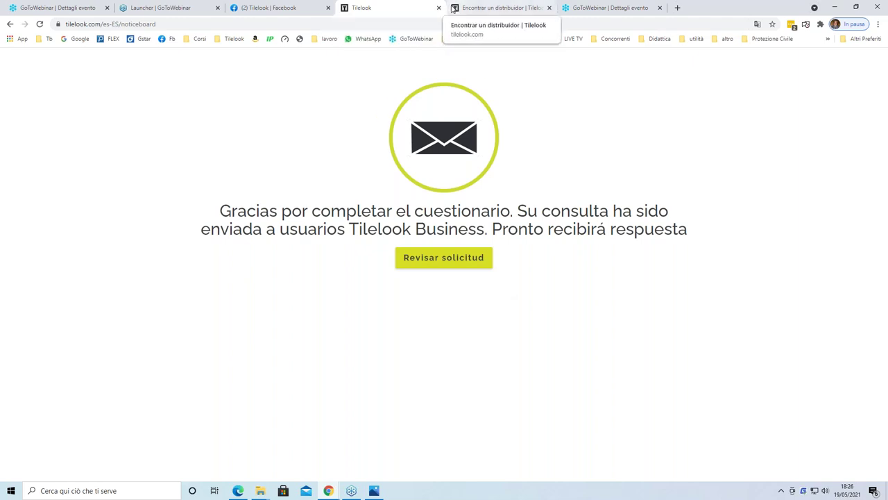
# Step: Switch to the distributor search page, go to the account sign-in, and log out of the customer account that is still signed in
pyautogui.click(453, 12)
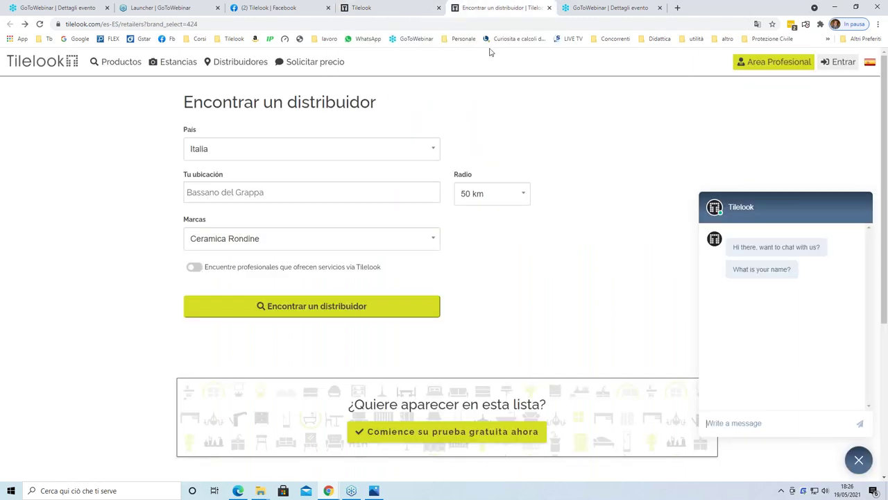
pyautogui.click(839, 63)
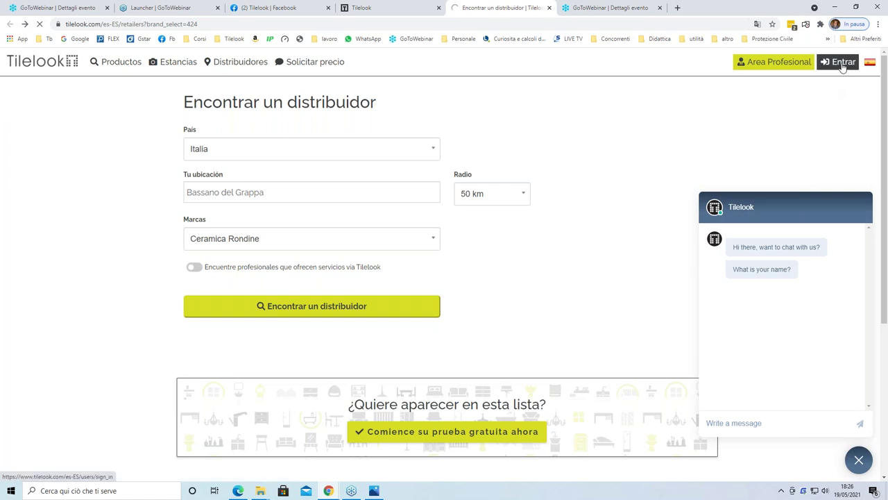
pyautogui.moveTo(827, 82)
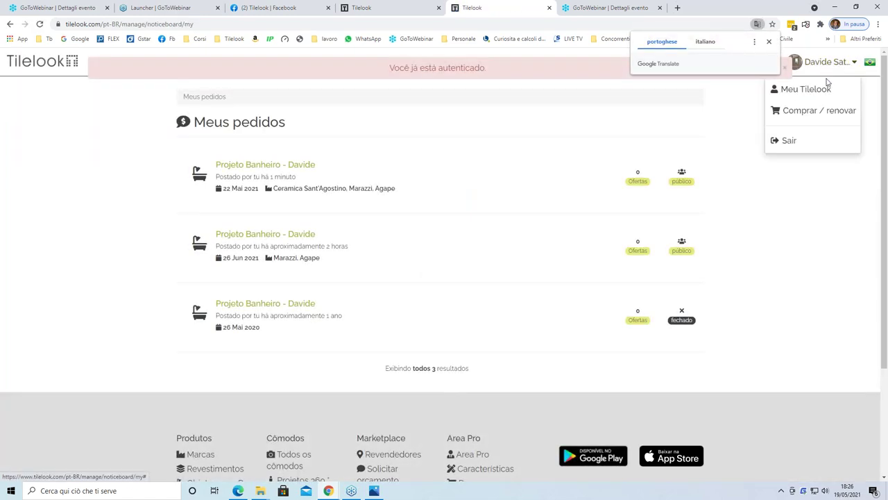
pyautogui.click(769, 42)
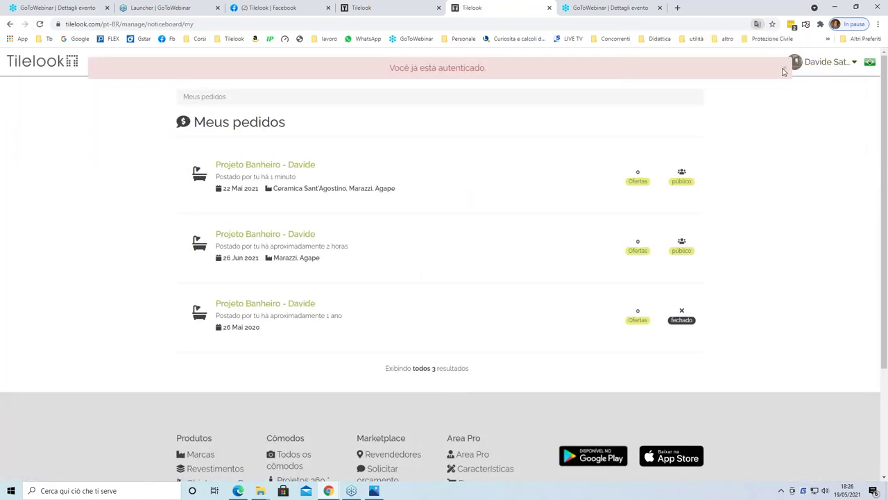
pyautogui.moveTo(819, 65)
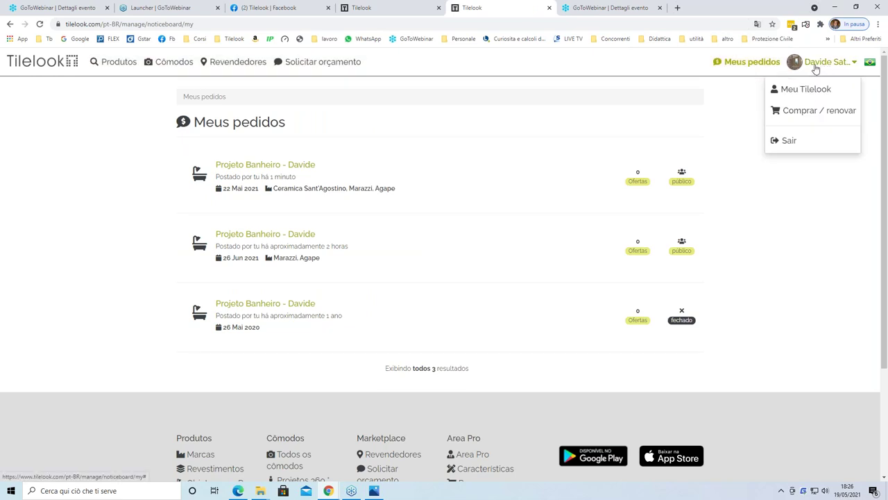
pyautogui.click(795, 141)
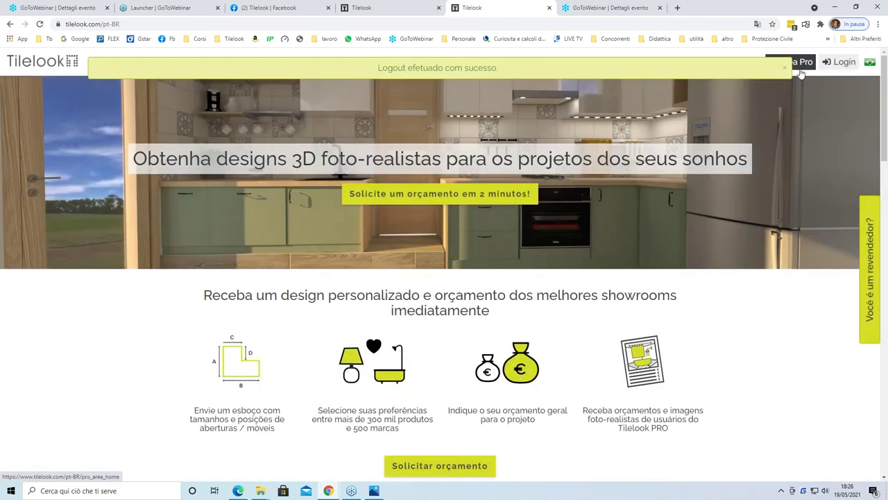
# Step: Sign in with the saved account's e-mail and password, and dismiss the offer to add it to LastPass
pyautogui.click(841, 62)
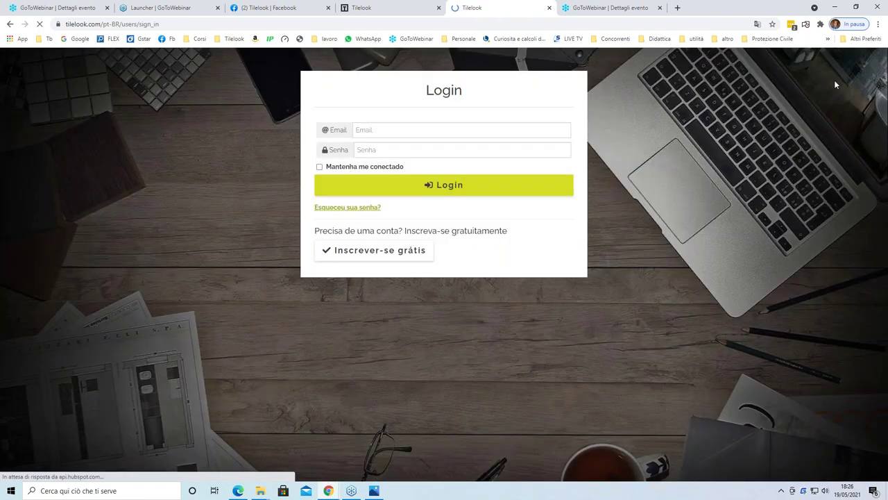
pyautogui.click(367, 132)
pyautogui.press('BackSpace')
pyautogui.click(380, 168)
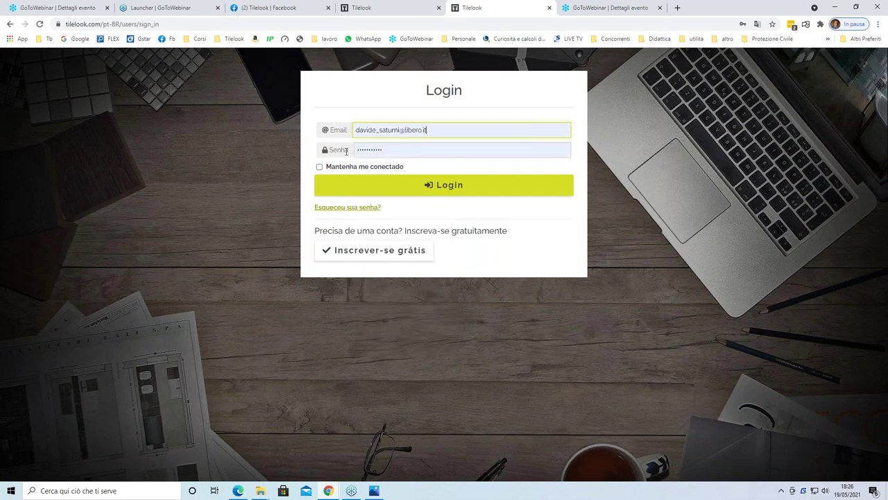
pyautogui.click(431, 188)
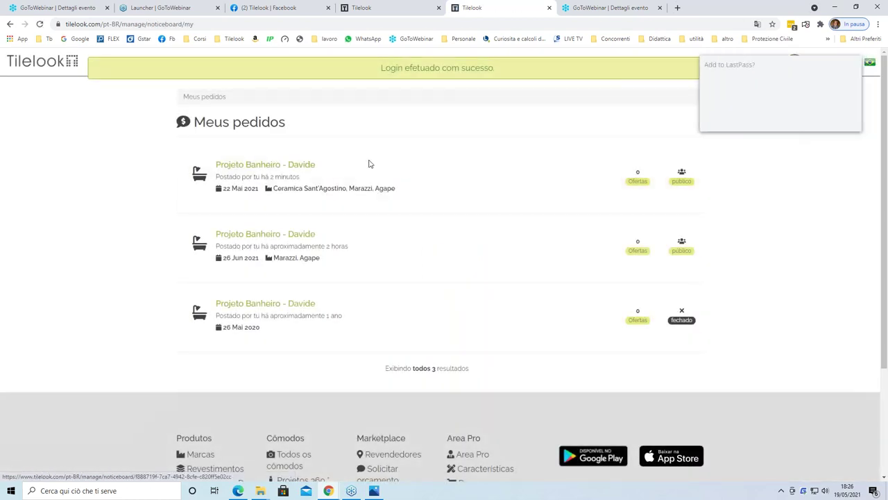
pyautogui.click(802, 121)
# Step: Open the account's Meu Tilelook dashboard and switch the site language to Español
pyautogui.click(810, 64)
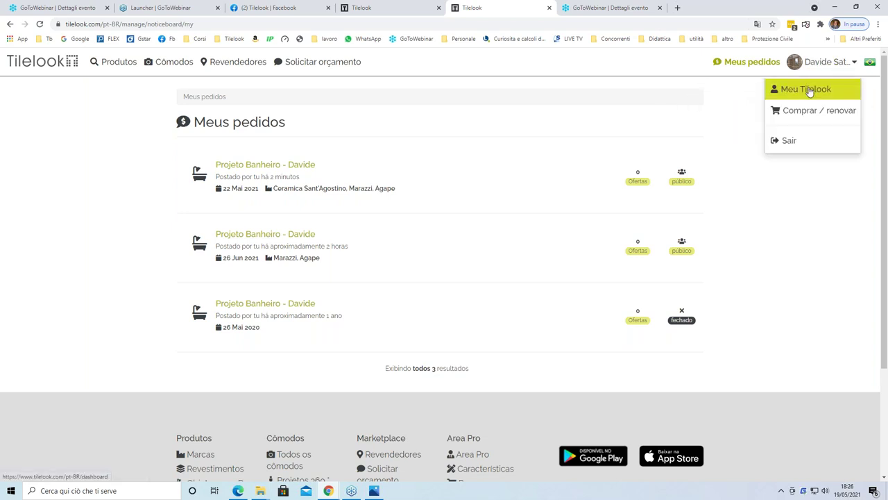
pyautogui.click(809, 91)
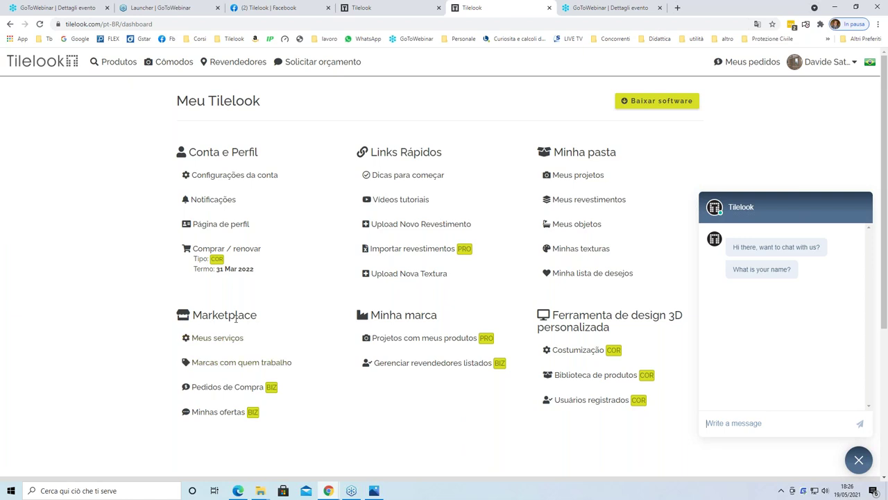
pyautogui.click(826, 63)
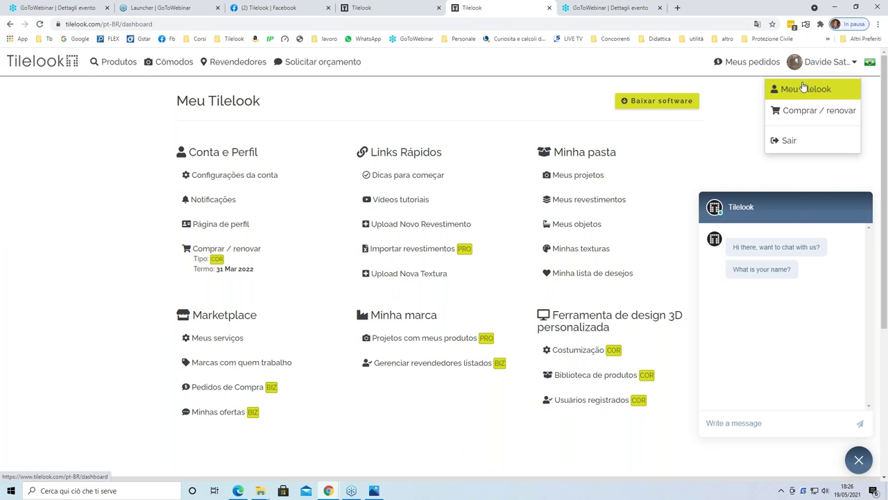
pyautogui.click(869, 63)
pyautogui.click(841, 106)
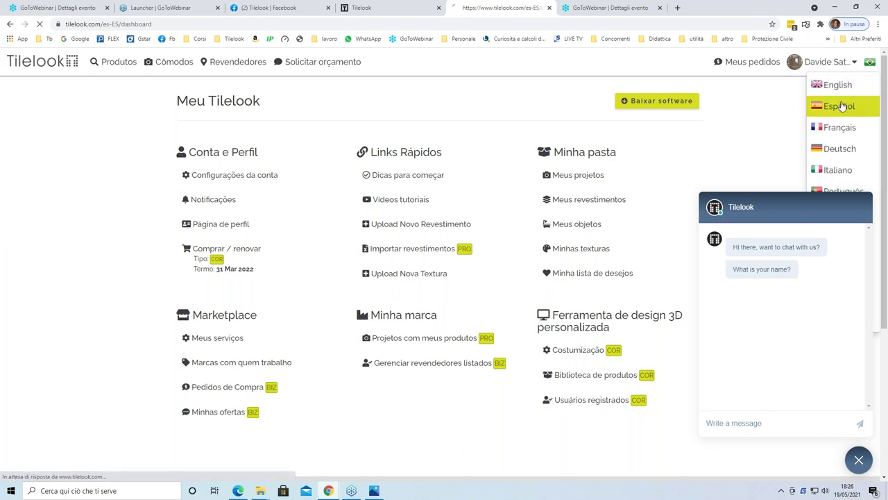
pyautogui.click(769, 42)
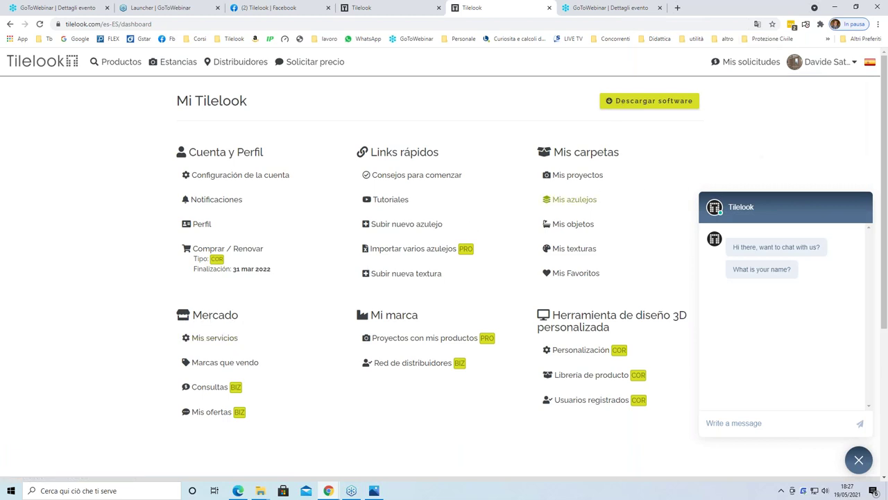
# Step: View the Consultas list and the Marcas que vendo page from the dashboard's Mercado section
pyautogui.moveTo(826, 62)
pyautogui.click(210, 387)
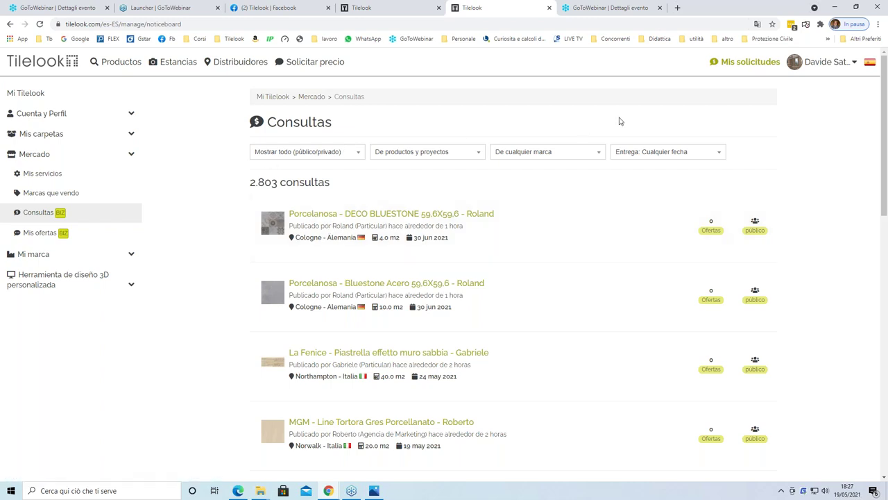
pyautogui.click(10, 25)
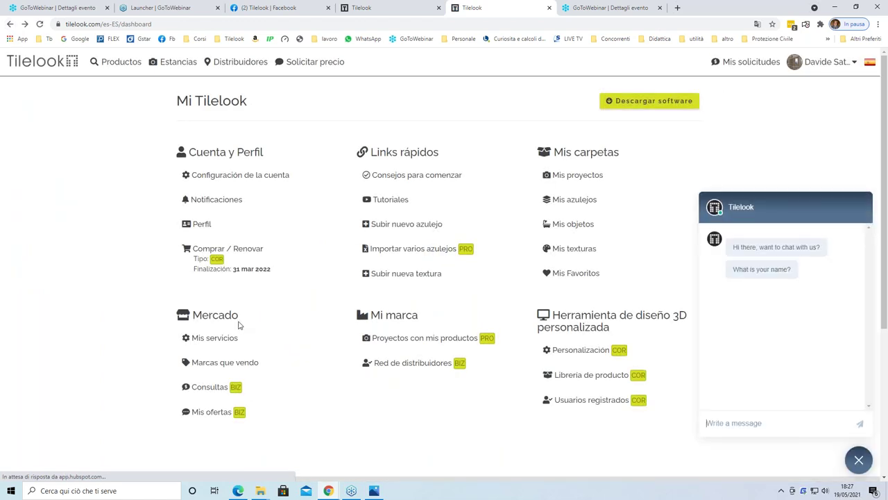
pyautogui.click(229, 363)
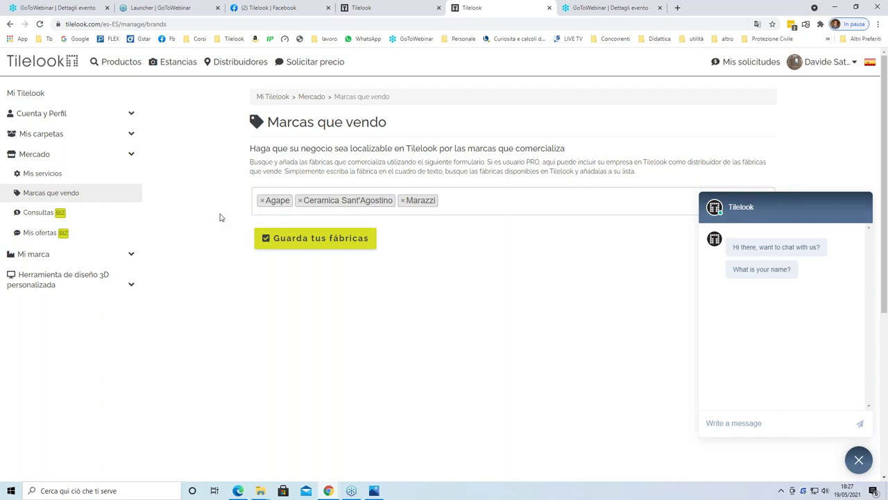
# Step: Revisit Marcas que vendo from the dashboard and filter the Consultas list by "Sólo de marcas que vendo"
pyautogui.click(10, 24)
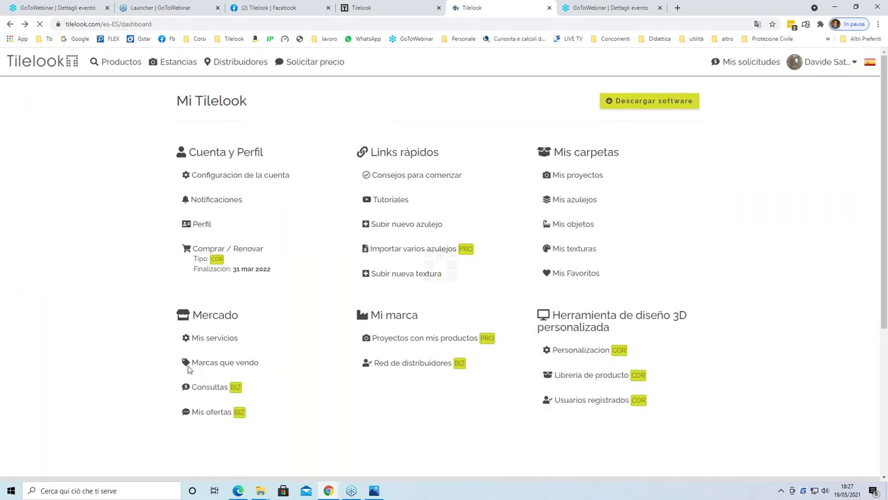
pyautogui.click(226, 364)
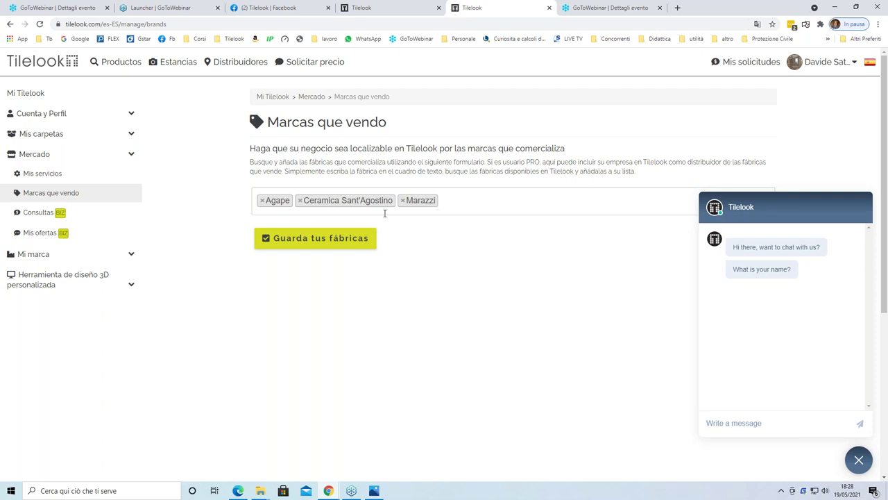
pyautogui.click(85, 217)
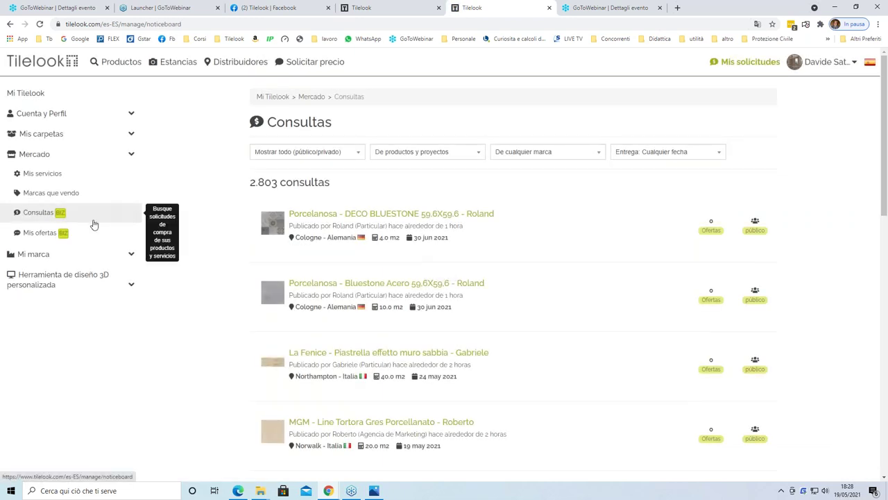
pyautogui.click(519, 155)
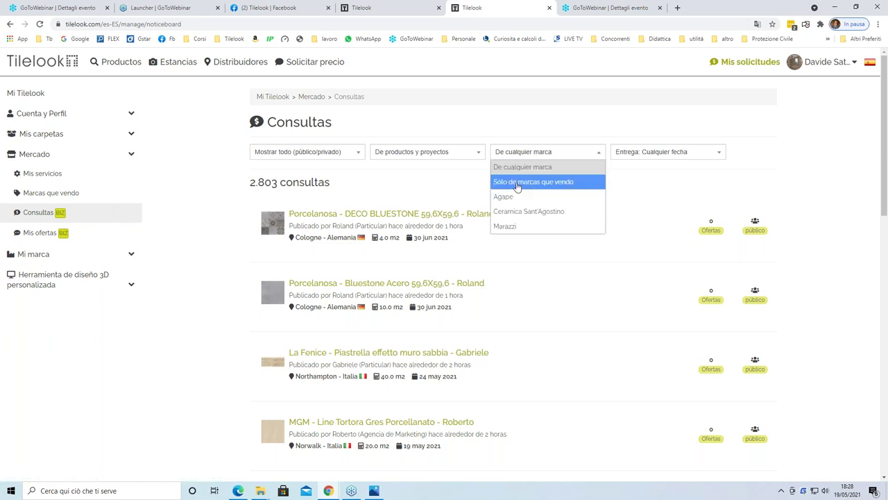
pyautogui.click(517, 184)
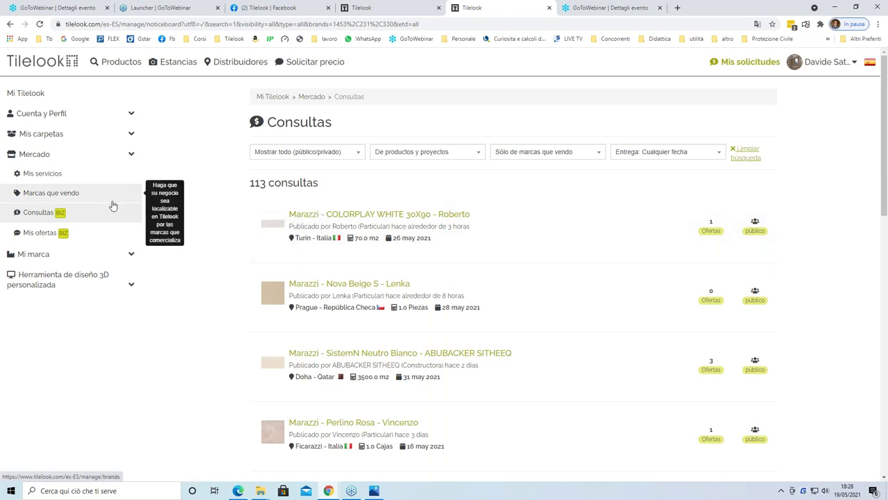
# Step: View the Marcas que vendo page and the Mis ofertas list in the Mercado section
pyautogui.click(90, 200)
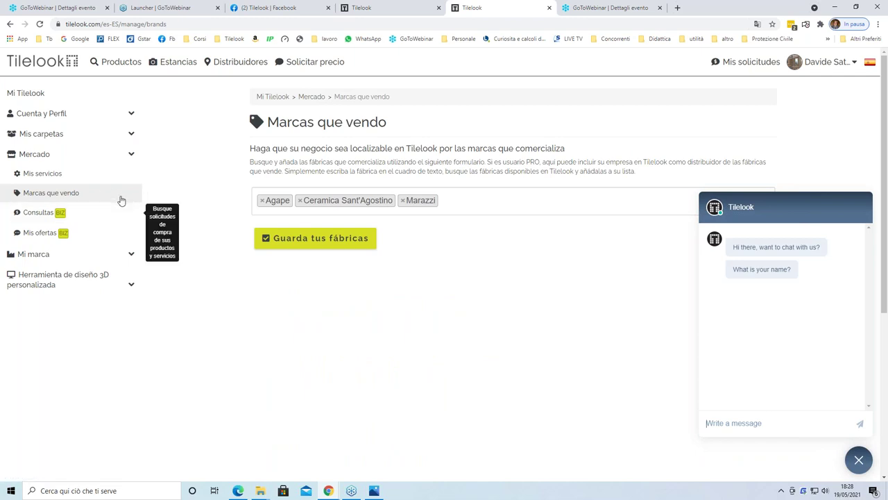
pyautogui.click(120, 237)
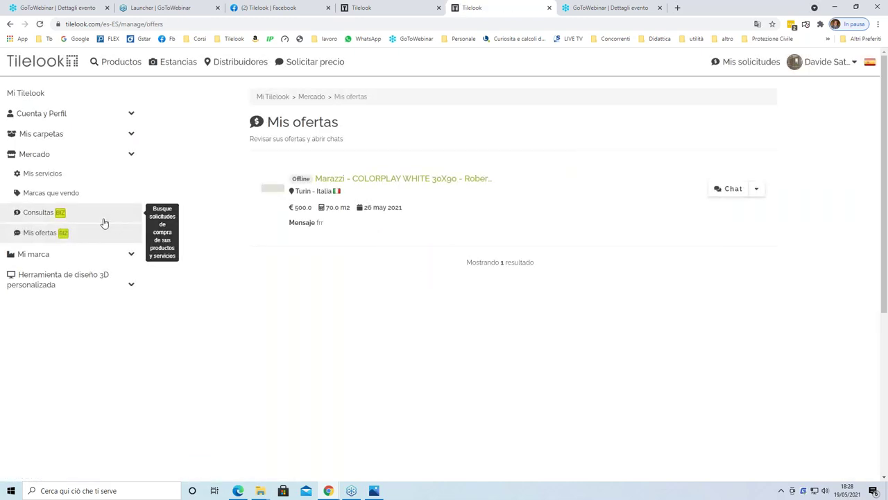
# Step: Filter Consultas by "Sólo de marcas que vendo" and open the Marazzi - COLORPLAY WHITE 30X90 request to review its offer and details
pyautogui.click(103, 221)
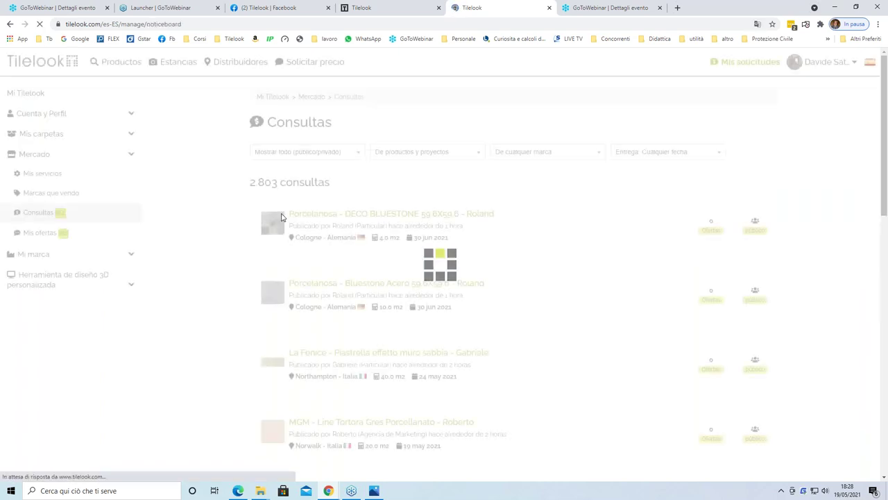
pyautogui.click(520, 154)
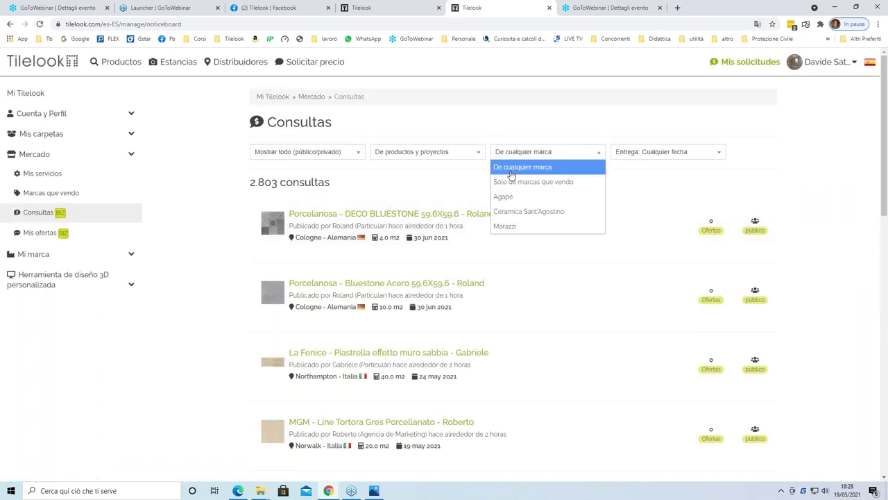
pyautogui.click(509, 182)
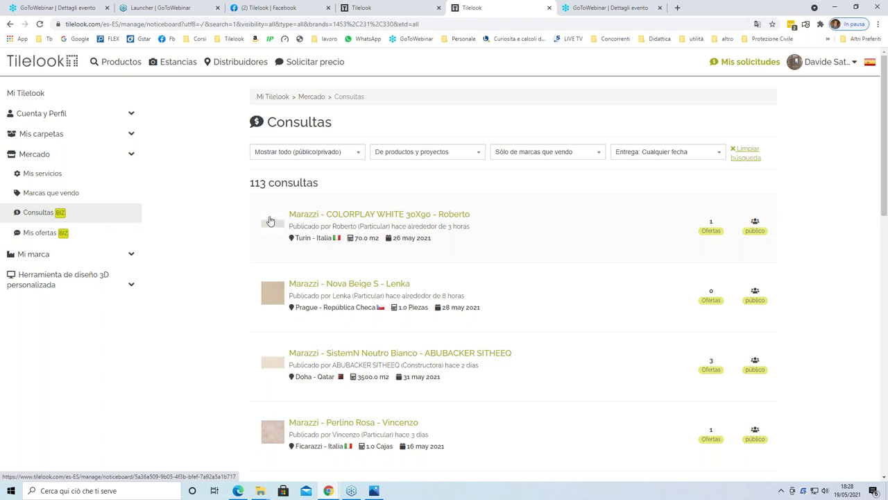
pyautogui.click(498, 224)
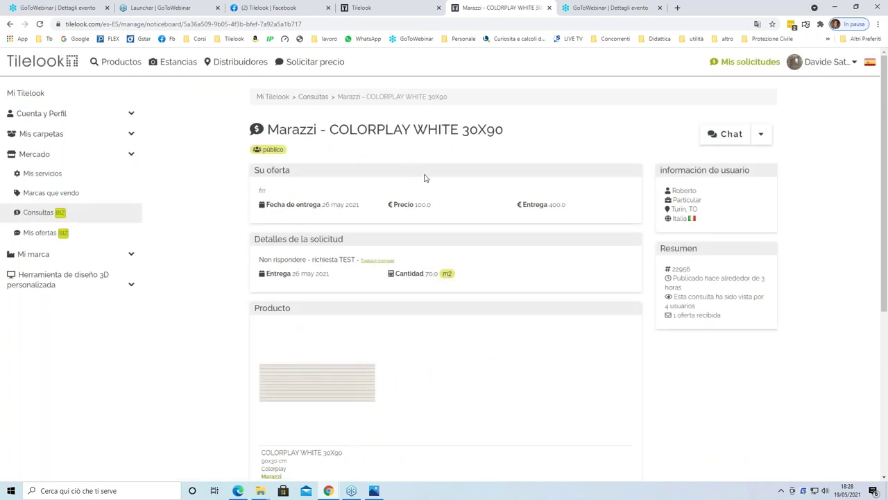
pyautogui.scroll(-1, 409, 180)
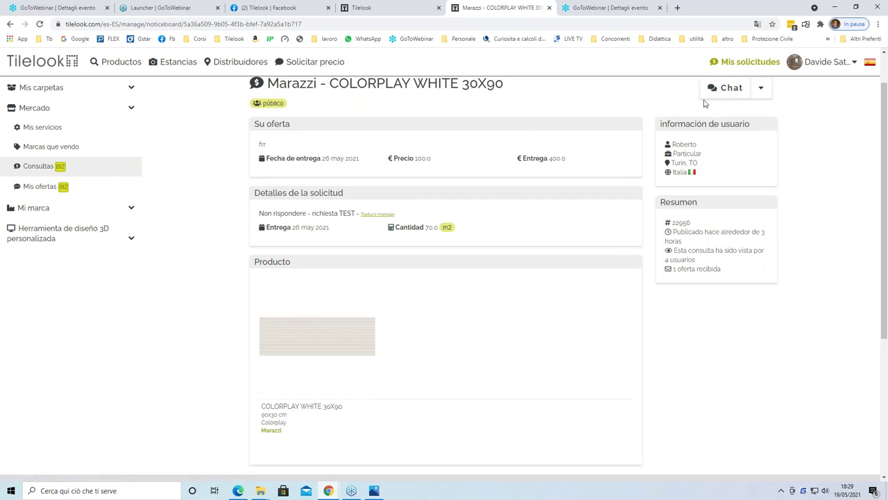
pyautogui.scroll(1, 726, 103)
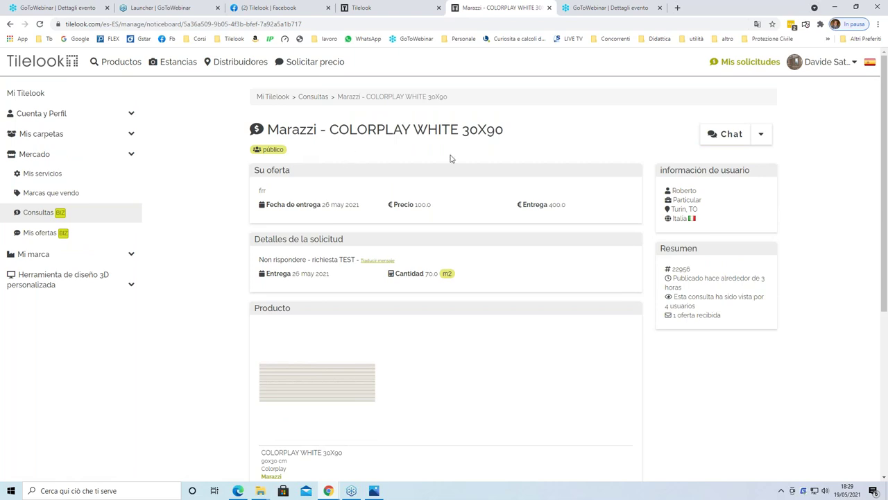
# Step: Send the message "que tal?" in the chat with the customer who made the request, and close the chat window
pyautogui.click(715, 144)
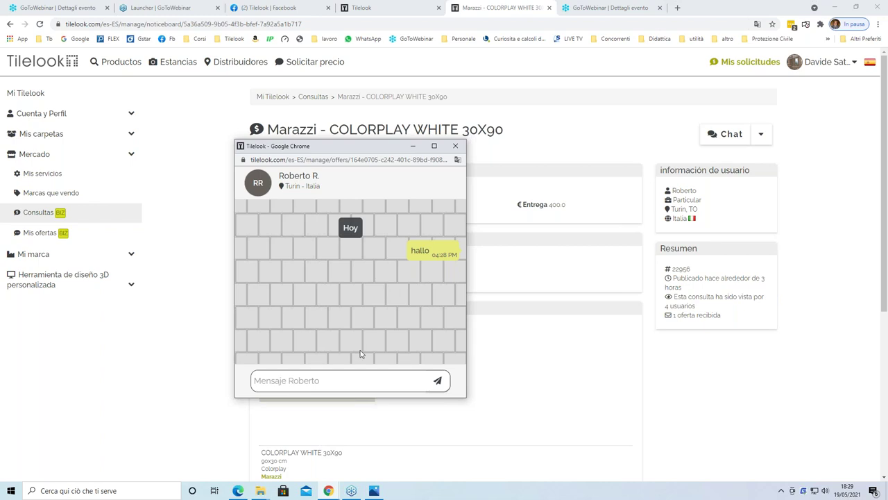
pyautogui.click(337, 386)
pyautogui.write('cue ts')
pyautogui.press('BackSpace')
pyautogui.press('BackSpace')
pyautogui.write('tal?')
pyautogui.click(435, 382)
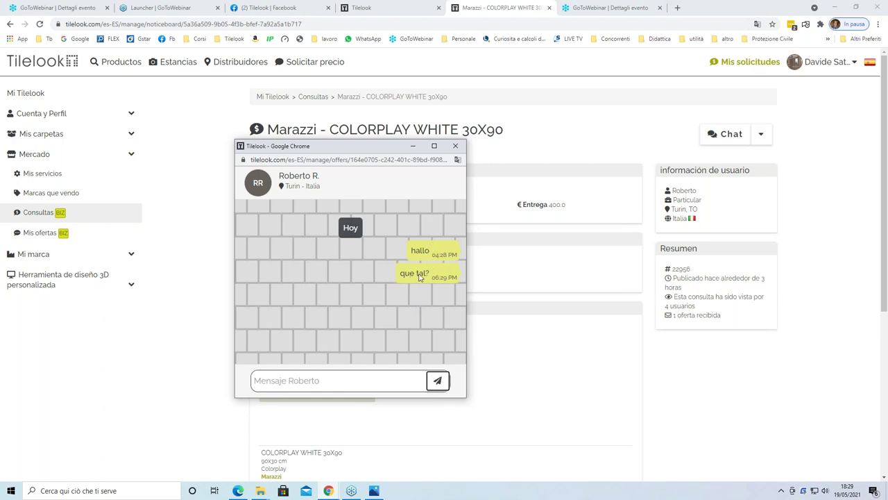
pyautogui.click(456, 147)
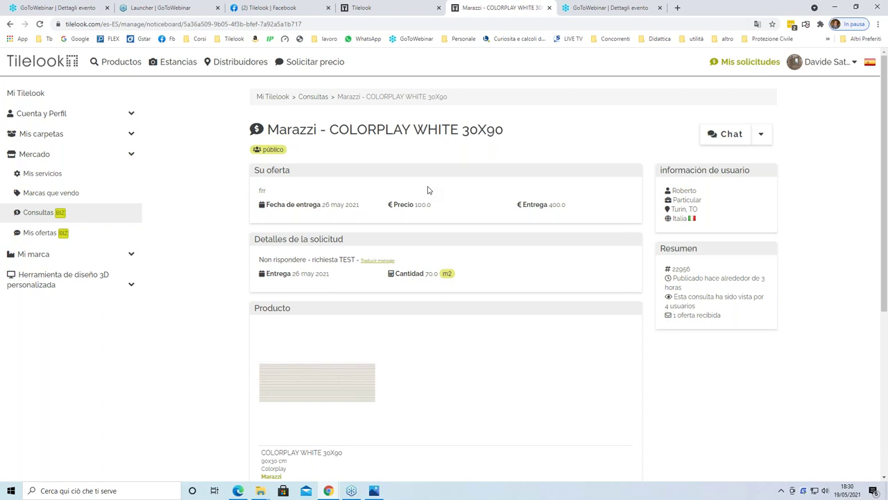
# Step: Go to the Mi Tilelook dashboard, view the Marcas que vendo page and return to the dashboard
pyautogui.moveTo(332, 356)
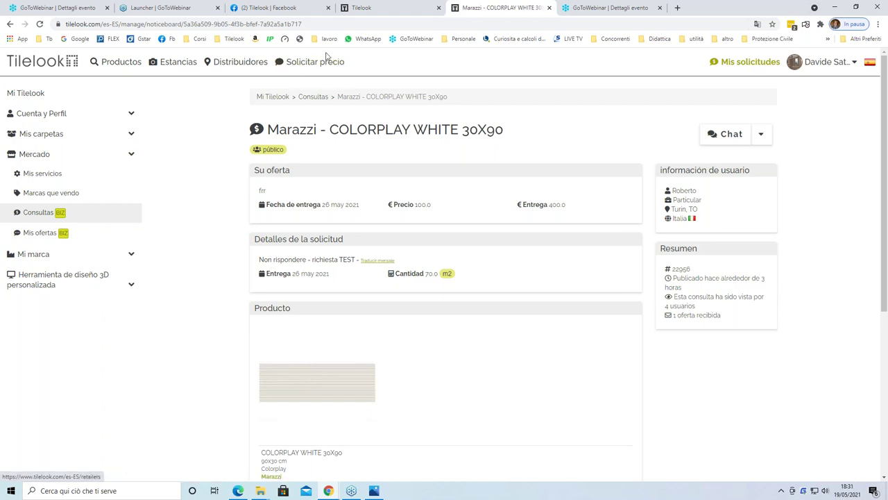
pyautogui.click(808, 66)
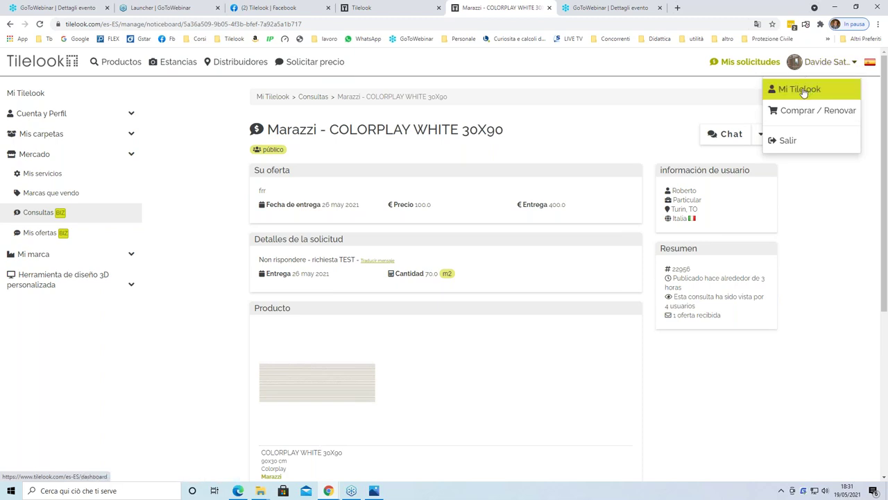
pyautogui.click(802, 90)
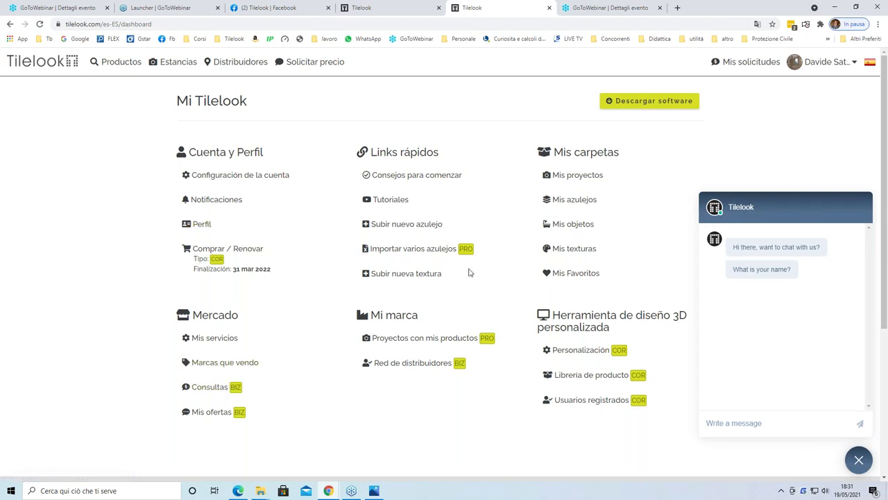
pyautogui.click(819, 66)
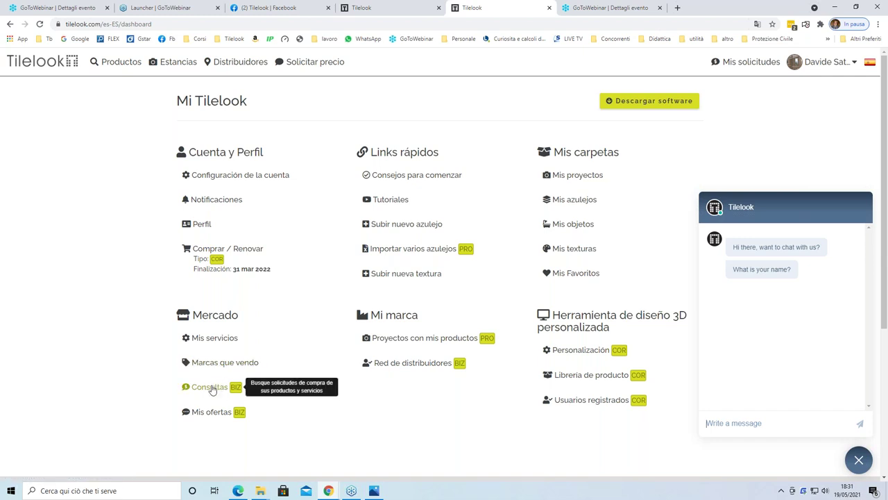
pyautogui.click(224, 368)
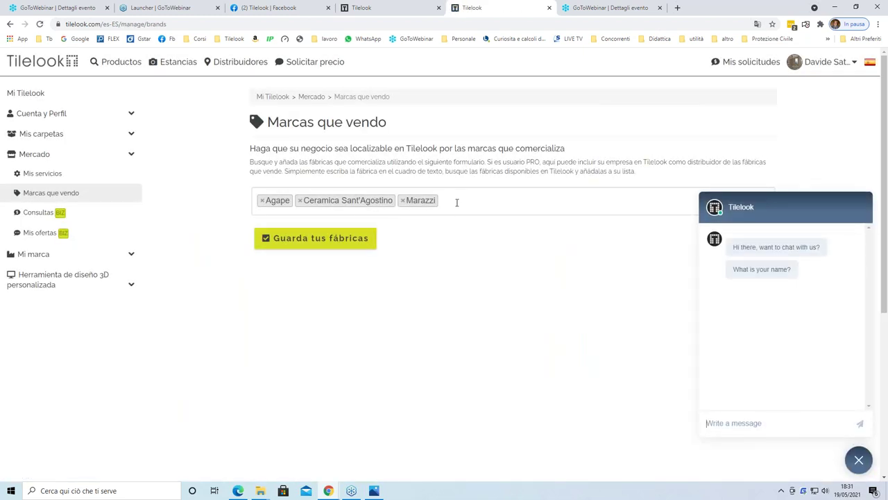
pyautogui.click(11, 24)
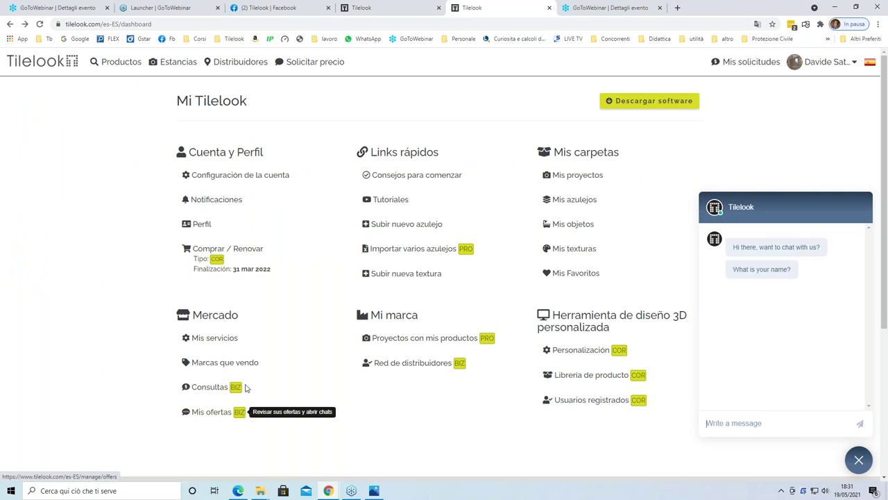
# Step: Log out of the professional account and open the Precios page of the Area Profesional
pyautogui.moveTo(818, 63)
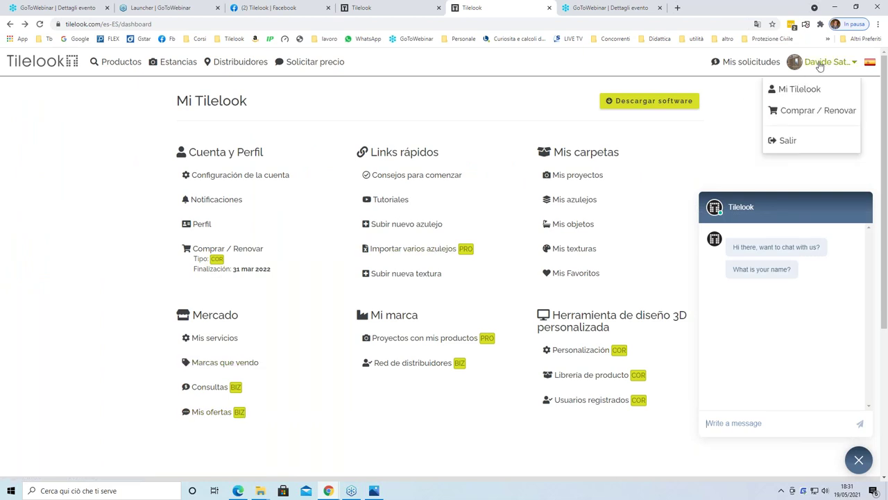
pyautogui.click(797, 143)
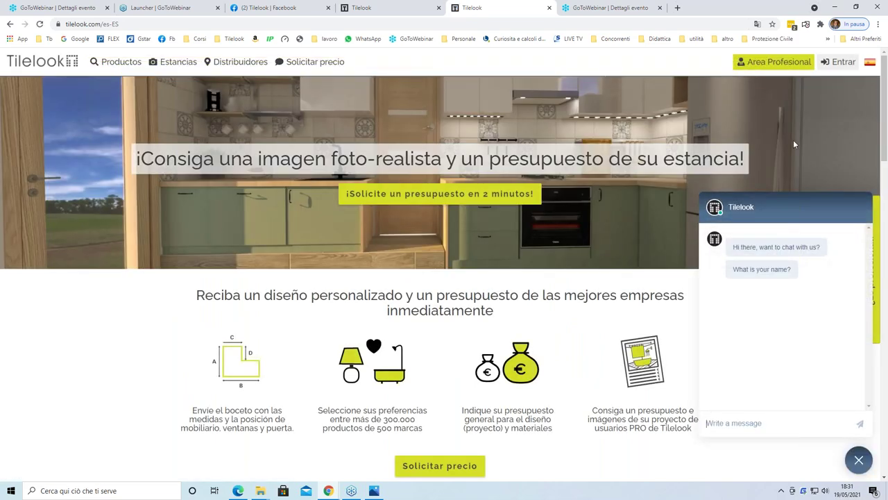
pyautogui.click(761, 63)
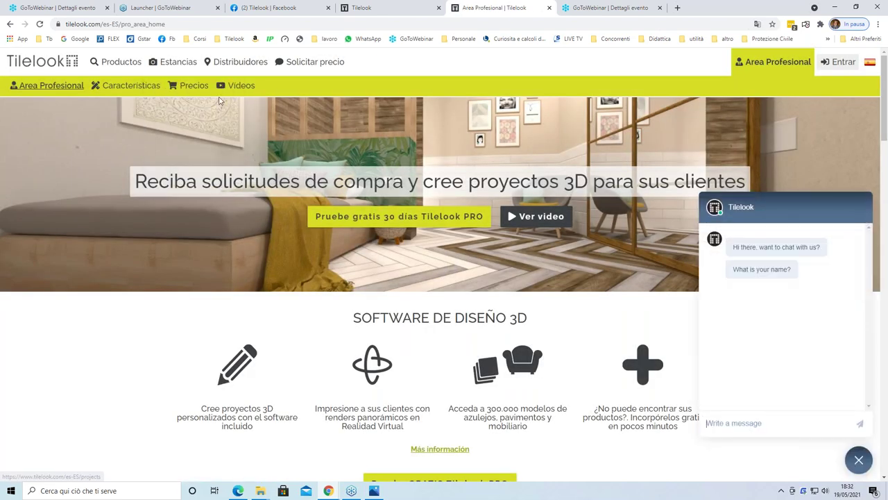
pyautogui.click(192, 87)
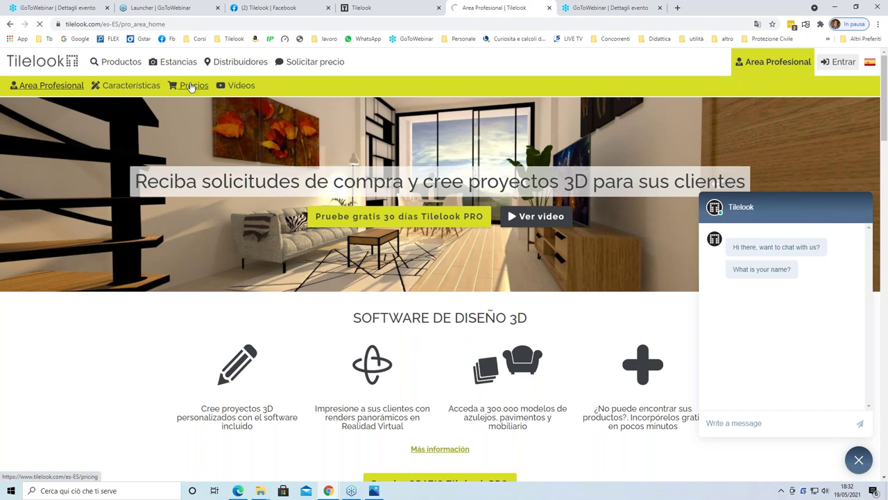
pyautogui.click(203, 86)
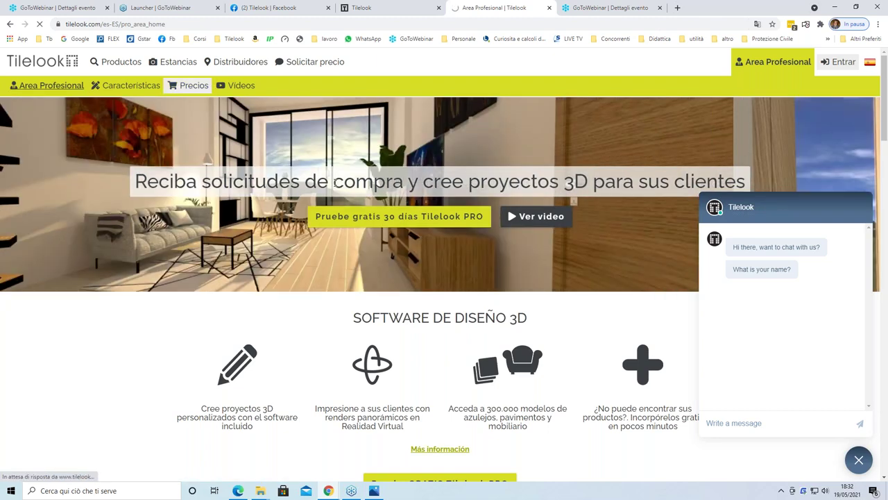
# Step: Examine the annual prices and the feature comparison of the PRO, BUSINESS and CORPORATE plans
pyautogui.scroll(-1, 349, 228)
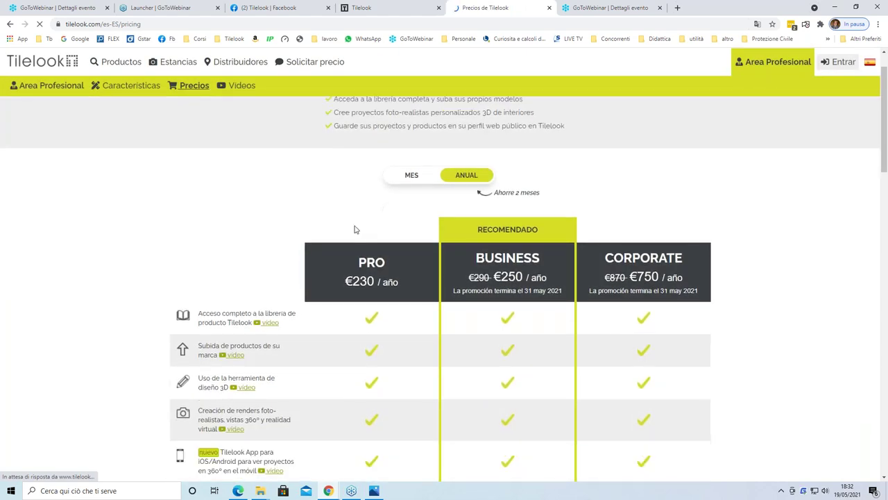
pyautogui.scroll(-1, 519, 212)
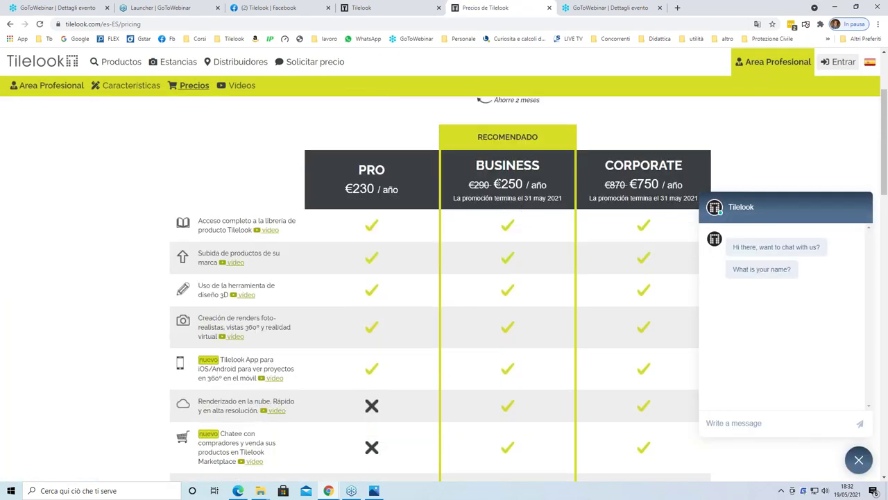
pyautogui.scroll(-1, 511, 203)
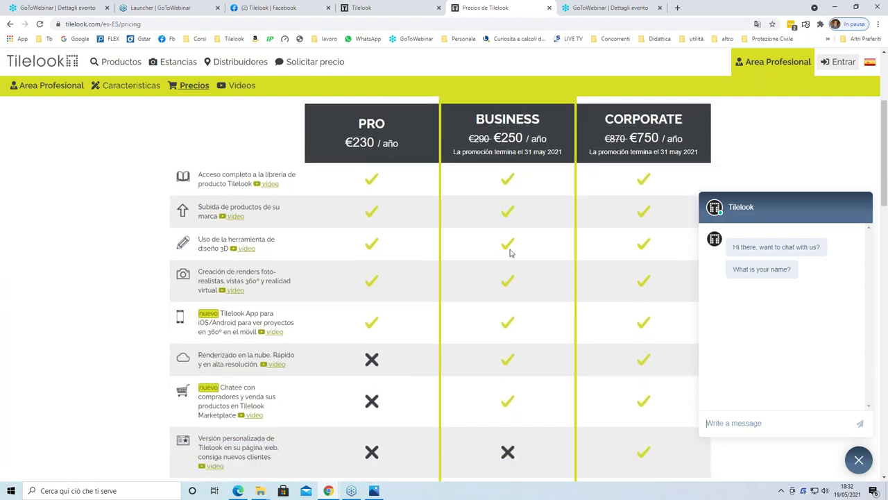
pyautogui.scroll(-2, 510, 251)
pyautogui.scroll(2, 512, 264)
pyautogui.scroll(-2, 513, 257)
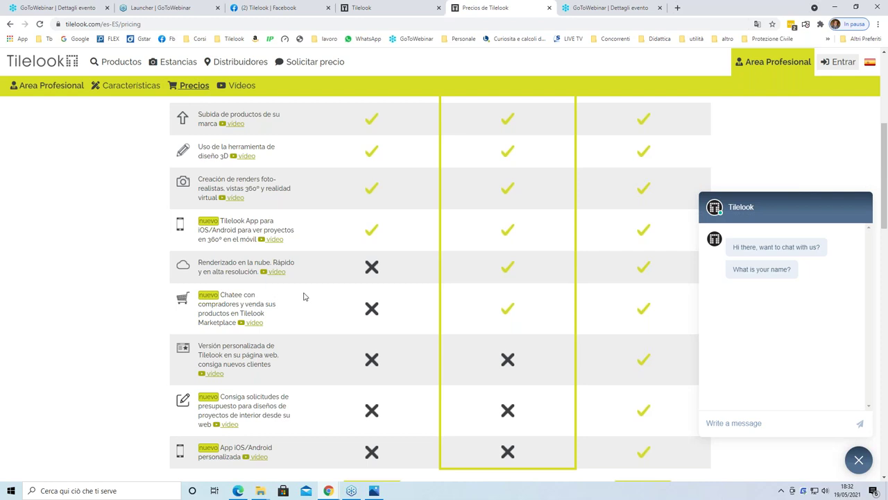
pyautogui.scroll(1, 288, 308)
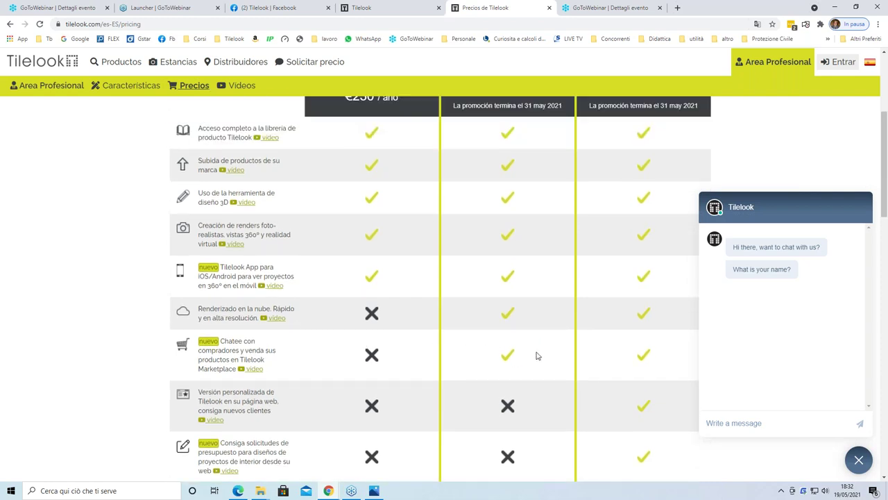
pyautogui.scroll(1, 528, 294)
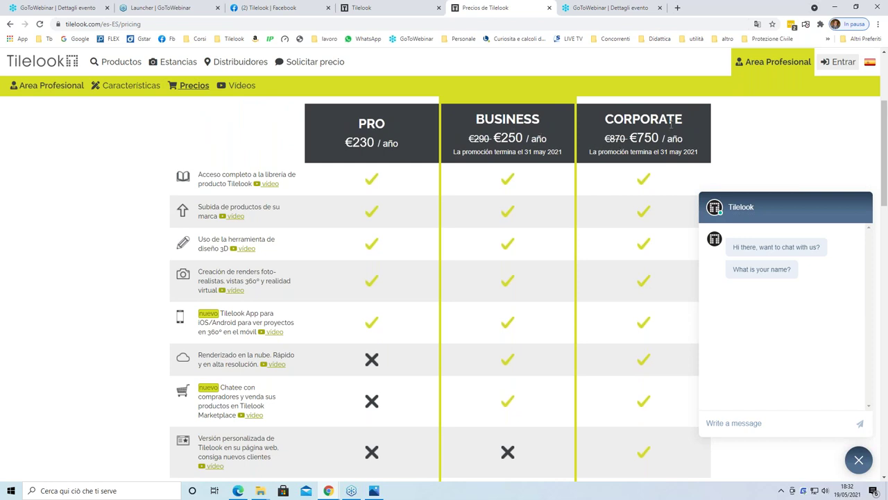
pyautogui.scroll(1, 506, 169)
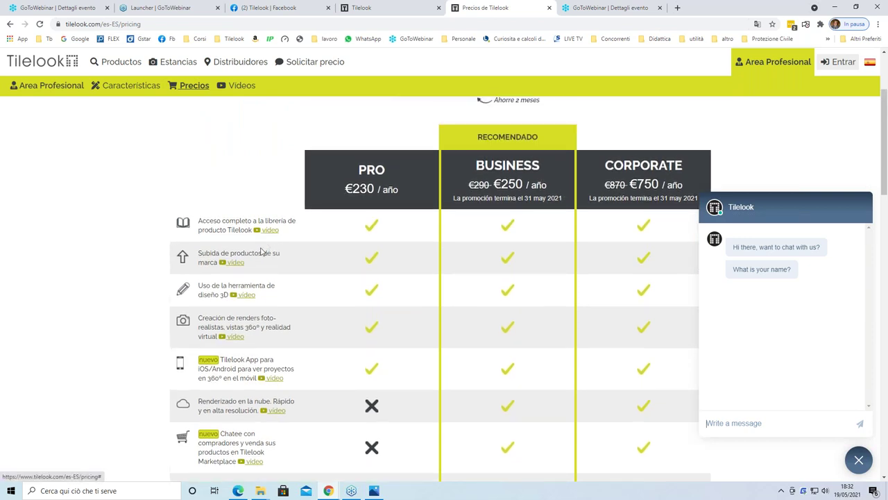
pyautogui.scroll(-1, 238, 270)
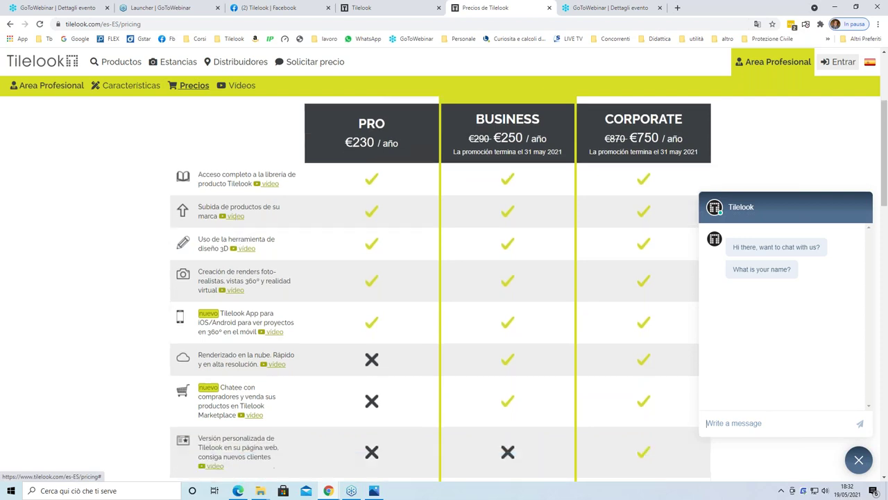
# Step: Preview the video on the 3D design tool, close it and examine the remaining features in the plan comparison
pyautogui.click(247, 248)
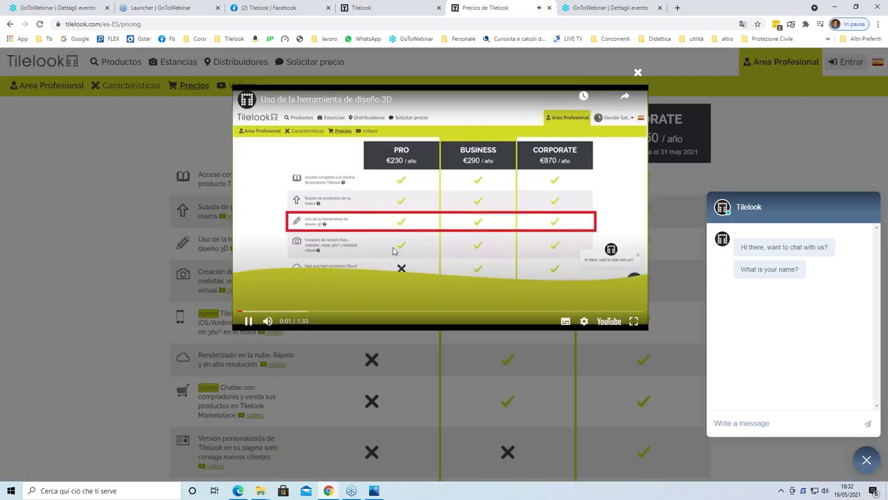
pyautogui.click(637, 74)
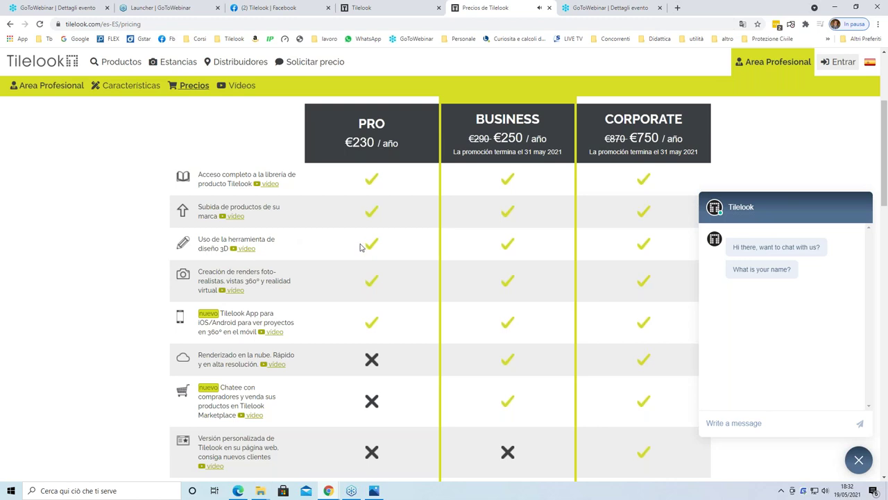
pyautogui.scroll(-1, 277, 247)
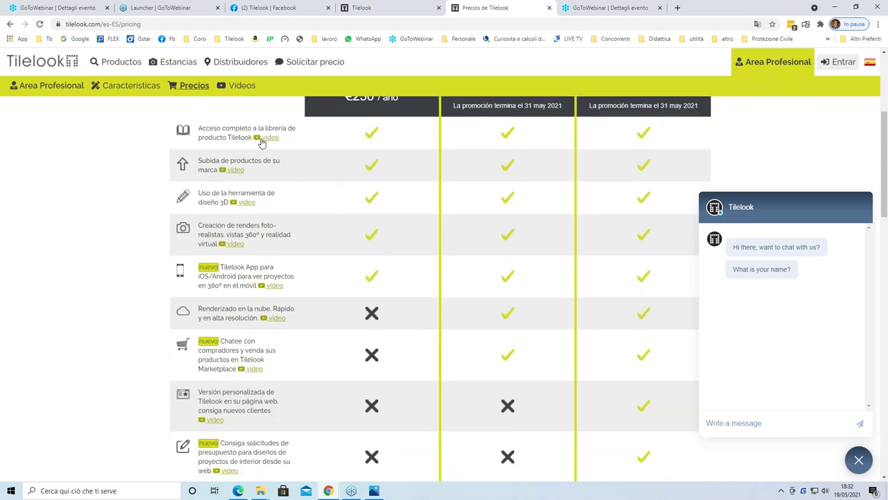
pyautogui.scroll(-1, 276, 209)
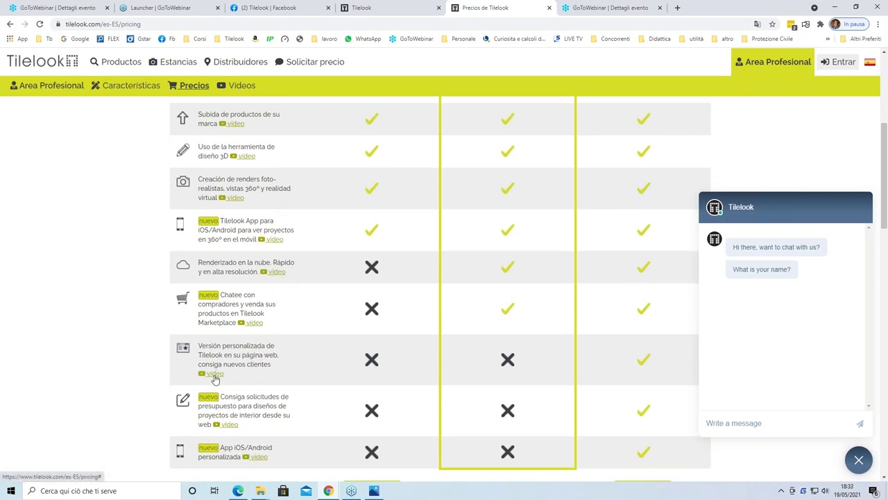
pyautogui.scroll(1, 477, 220)
pyautogui.scroll(2, 477, 221)
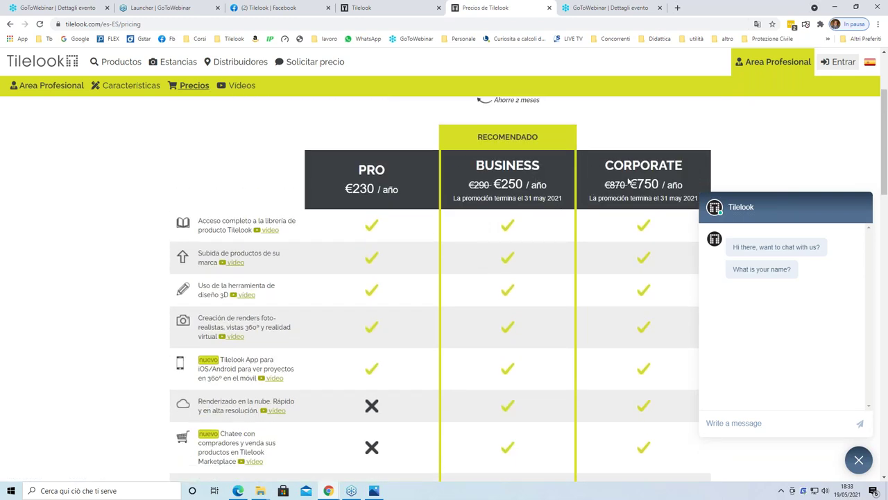
# Step: Show the plan prices per month, switch back to the annual prices and compare the plans
pyautogui.scroll(1, 628, 182)
pyautogui.click(418, 131)
pyautogui.click(469, 130)
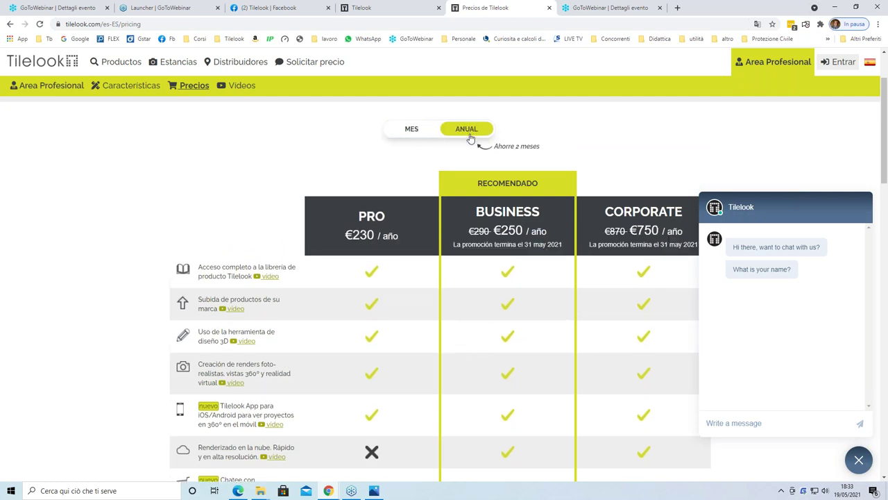
pyautogui.scroll(-1, 502, 265)
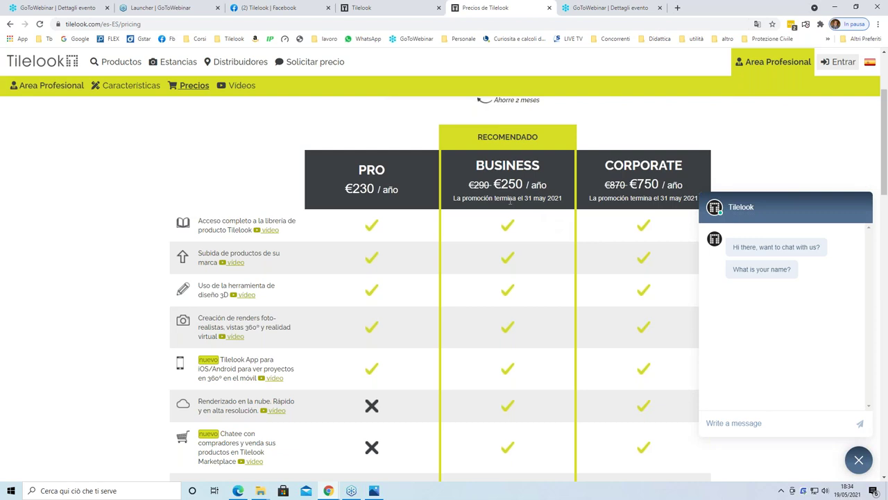
# Step: Log in to Tilelook with the professional account's saved email and password
pyautogui.click(831, 64)
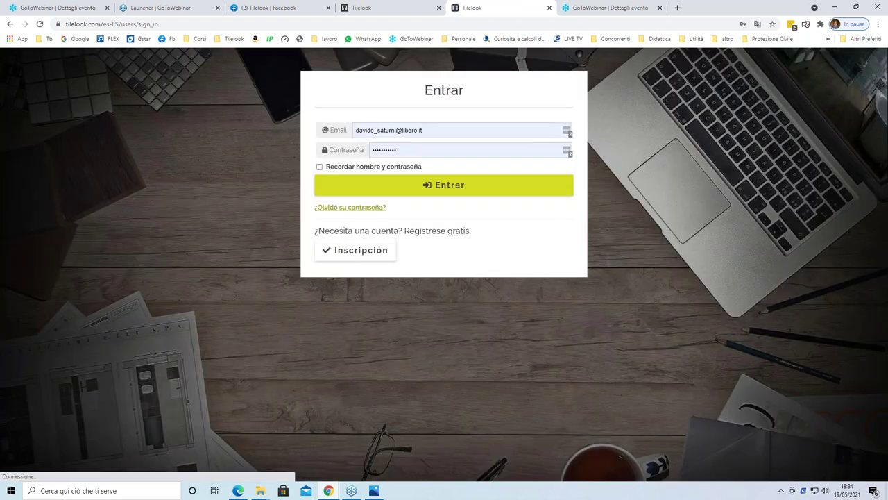
pyautogui.click(355, 130)
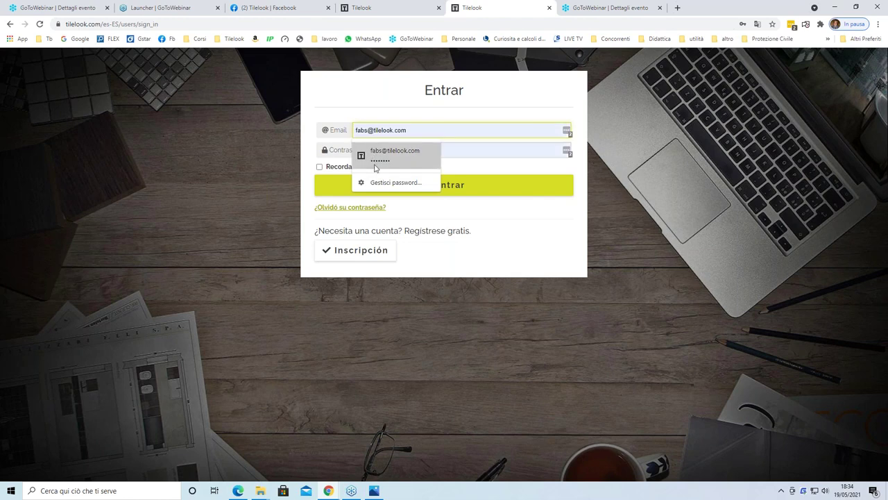
pyautogui.click(355, 130)
pyautogui.click(377, 157)
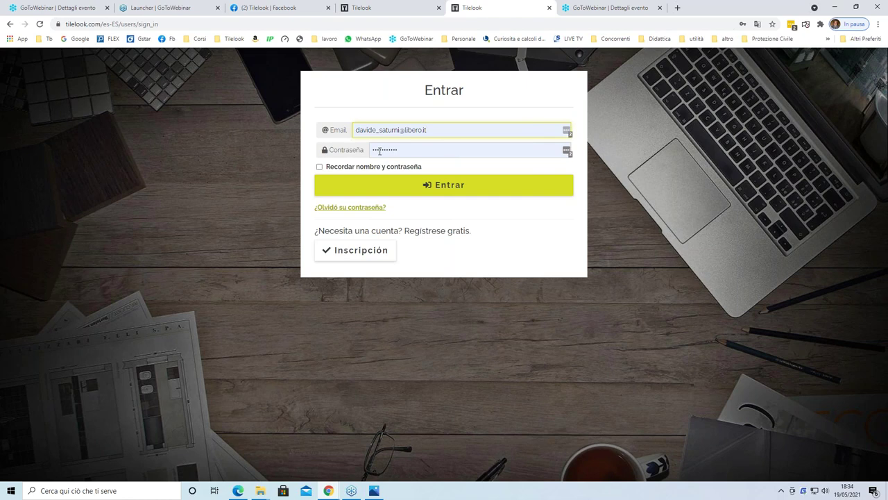
pyautogui.click(422, 191)
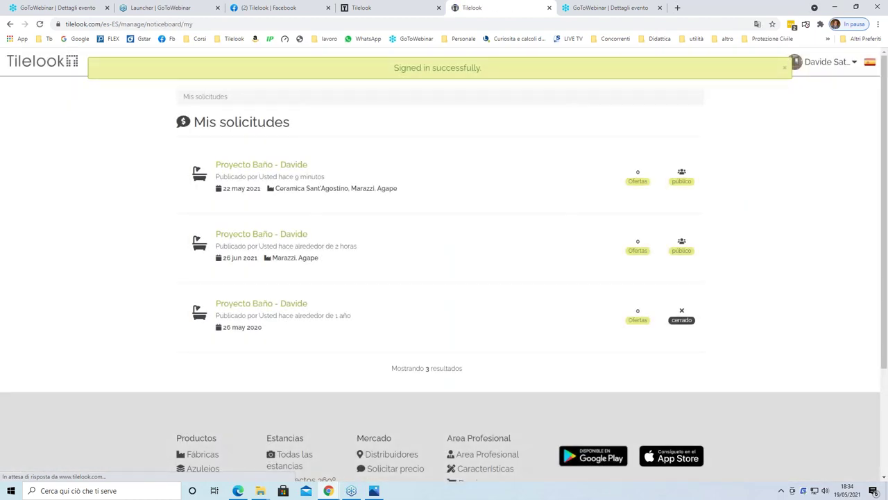
# Step: Go to the Mi Tilelook dashboard of the logged-in account
pyautogui.moveTo(834, 69)
pyautogui.click(797, 118)
pyautogui.click(823, 64)
pyautogui.click(796, 90)
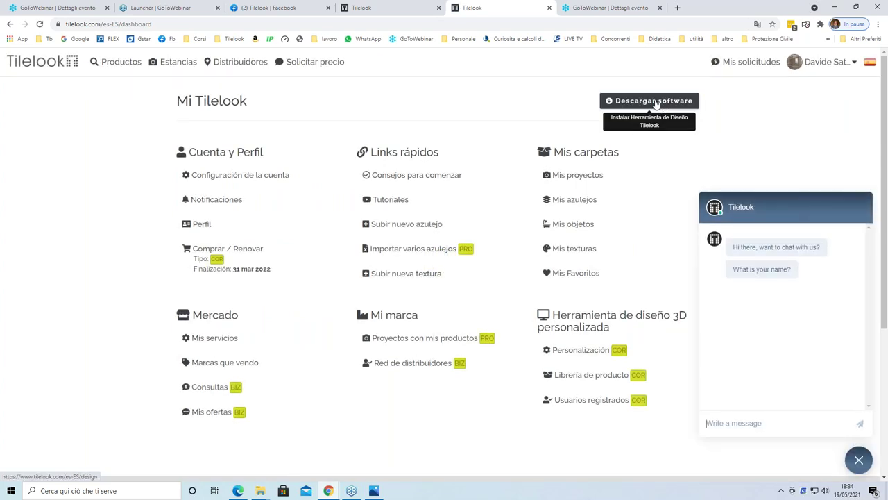
# Step: Show the TL PLATFORM.png diagram in Photos and return to the Tilelook dashboard in Chrome
pyautogui.moveTo(328, 489)
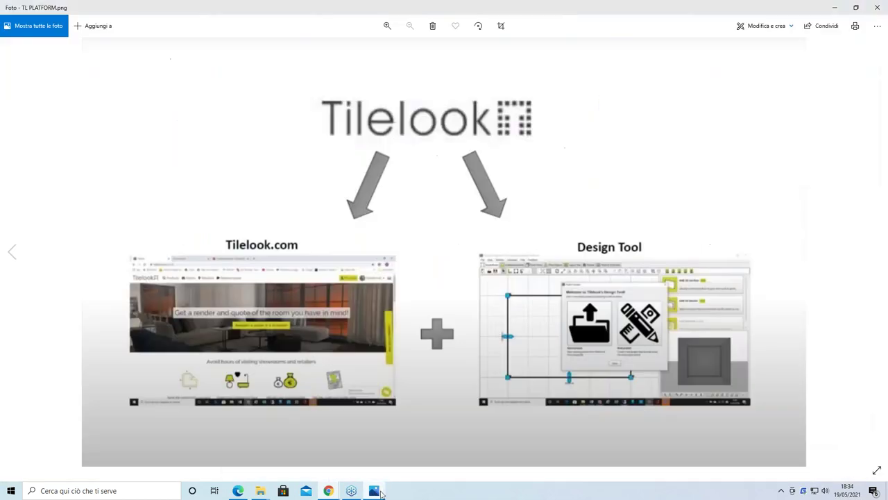
pyautogui.click(374, 490)
pyautogui.moveTo(328, 488)
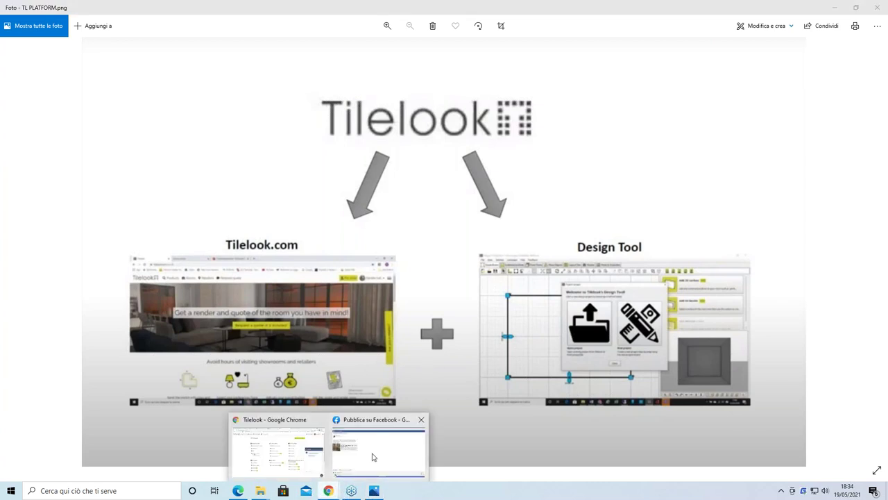
pyautogui.click(370, 455)
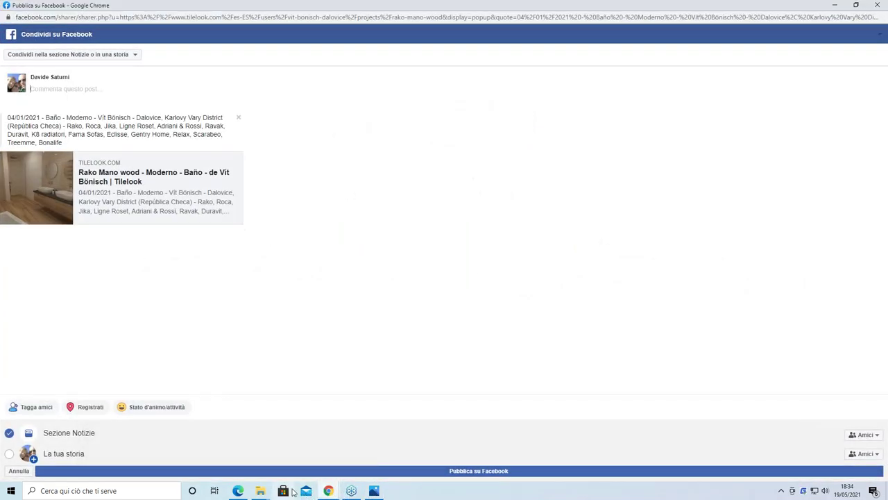
pyautogui.click(329, 488)
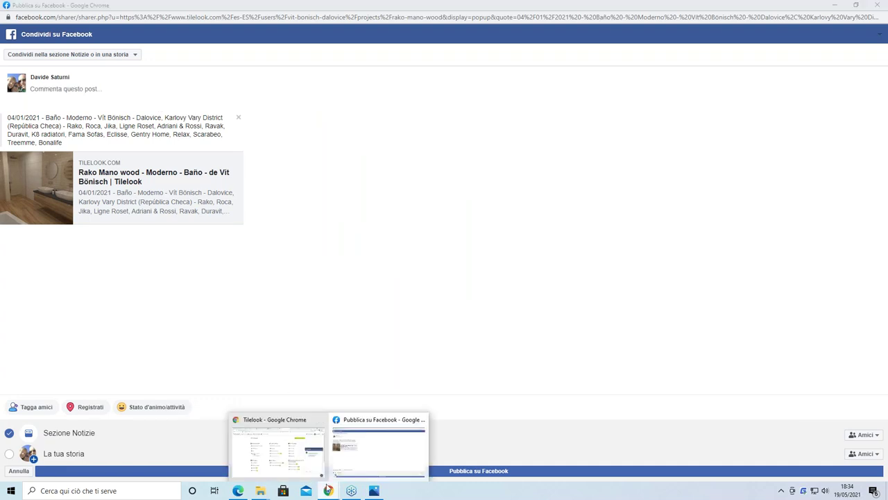
pyautogui.click(301, 427)
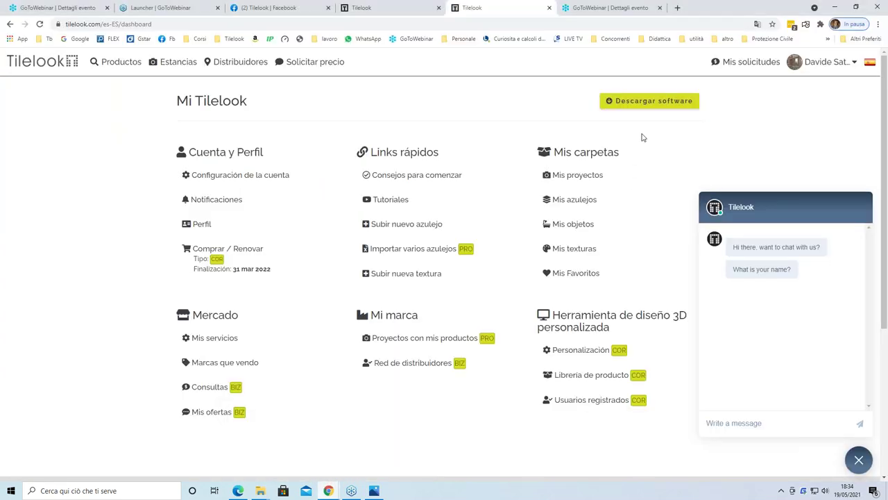
# Step: Open the design tool's download page and examine the minimum and suggested computer requirements
pyautogui.click(648, 102)
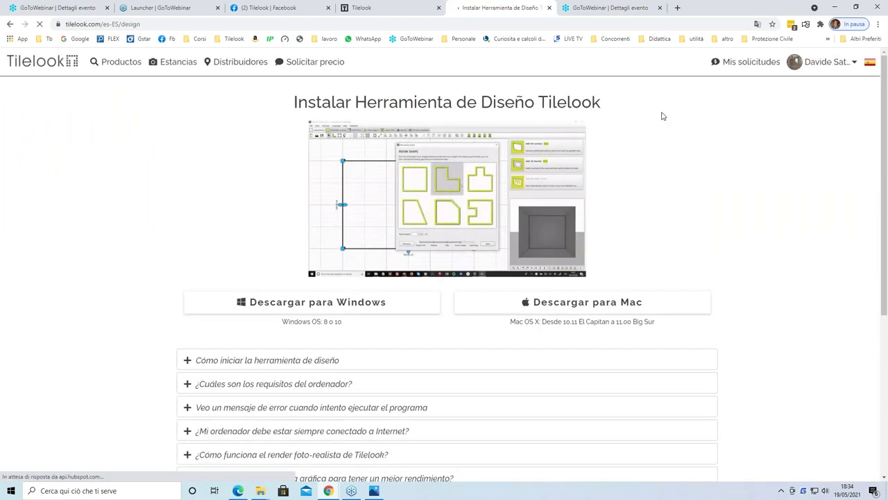
pyautogui.scroll(-1, 627, 182)
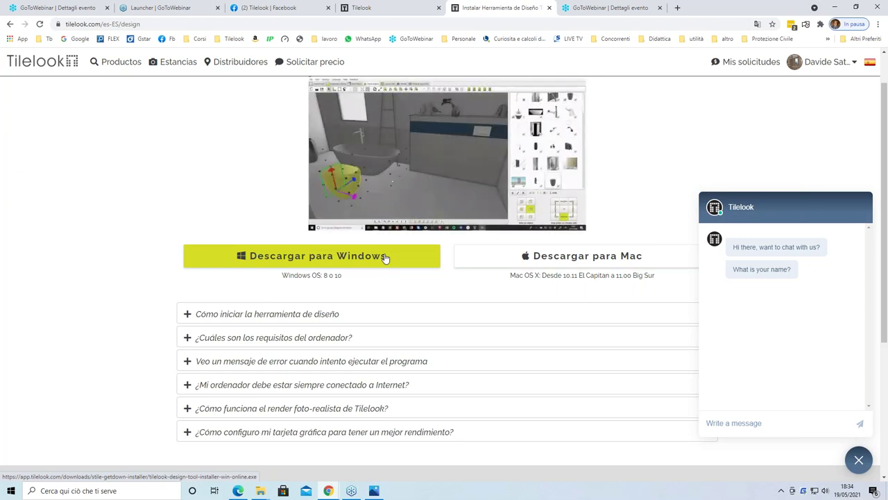
pyautogui.scroll(-1, 385, 256)
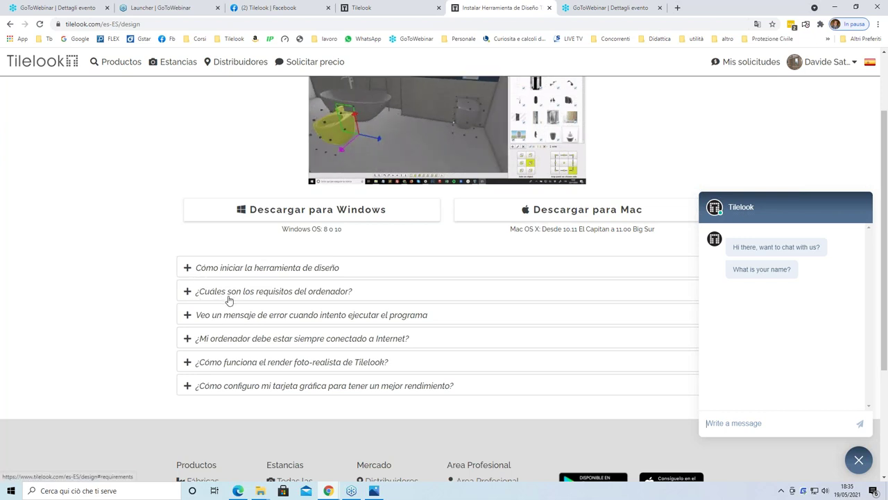
pyautogui.click(188, 294)
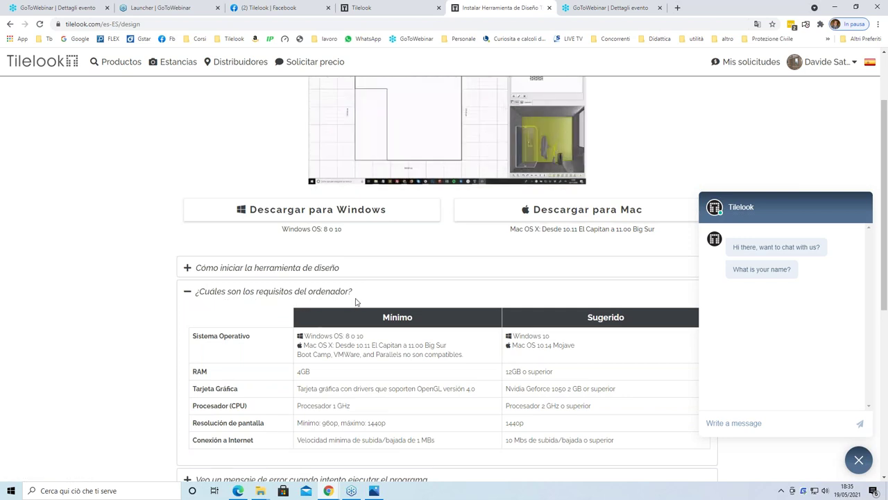
pyautogui.scroll(-1, 367, 293)
pyautogui.scroll(-2, 368, 292)
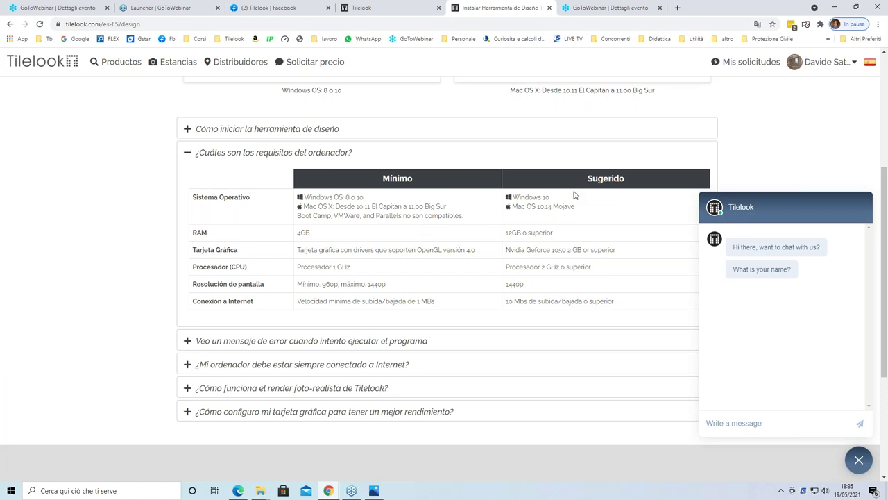
pyautogui.scroll(3, 486, 264)
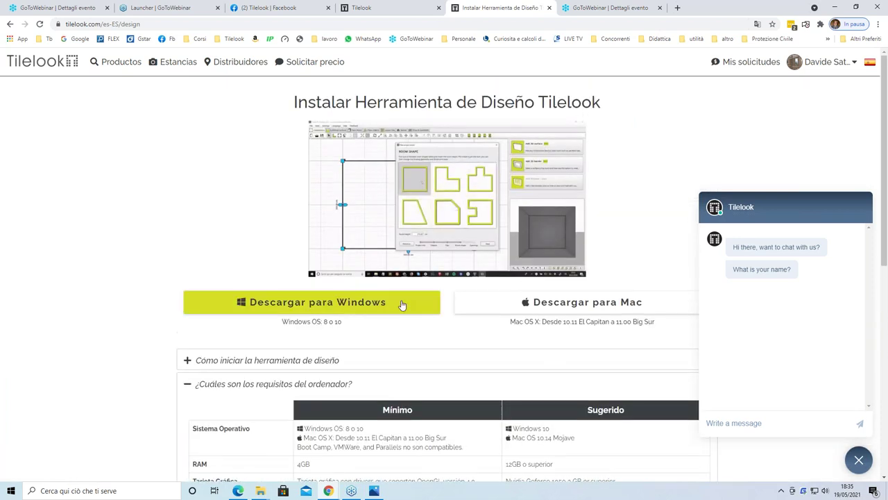
# Step: Download the Windows installer of the design tool and launch the installed Tilelook design tool from the desktop
pyautogui.click(301, 306)
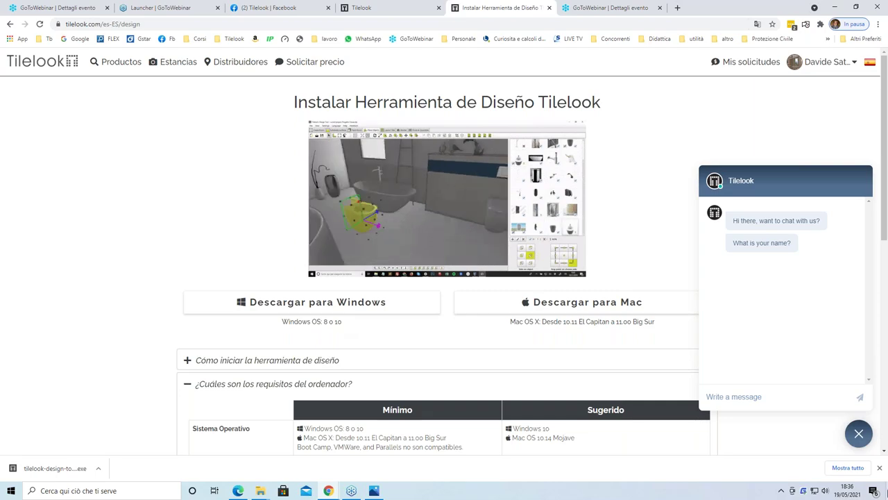
pyautogui.click(886, 490)
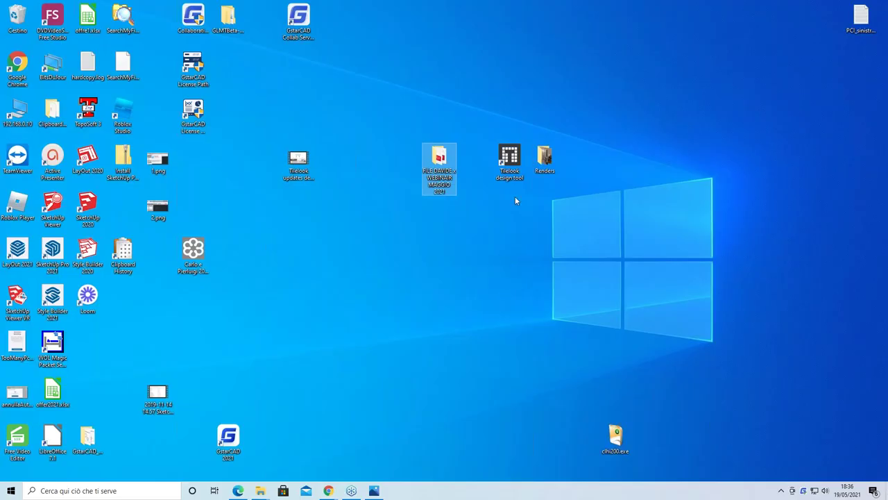
pyautogui.click(512, 162)
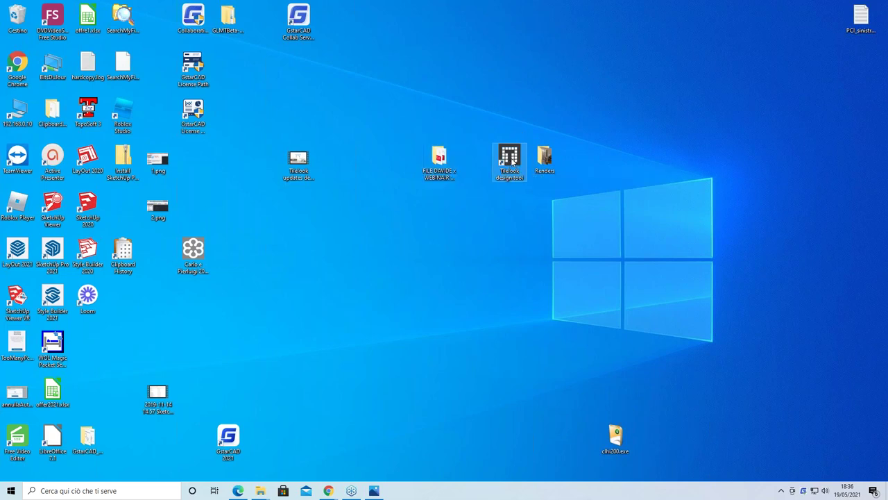
pyautogui.press('F5')
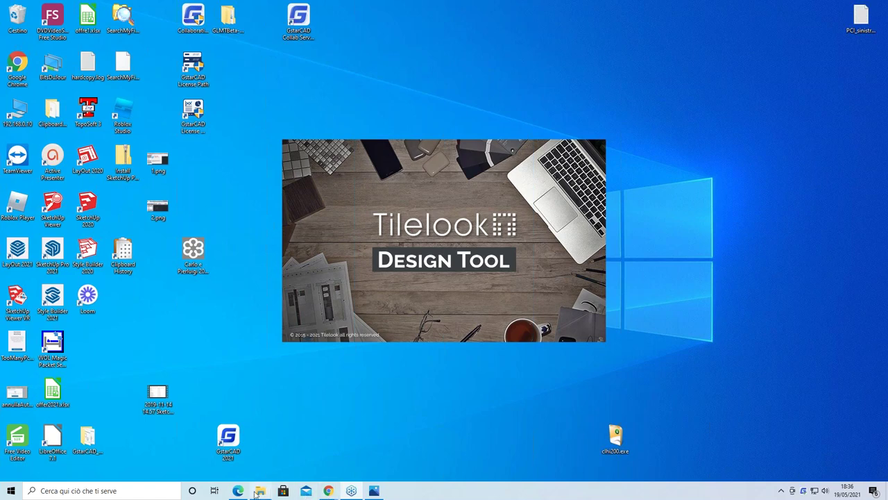
# Step: Open tilelook-esp.pdf from the x webinair TL folder and review the webinar topics
pyautogui.moveTo(258, 491)
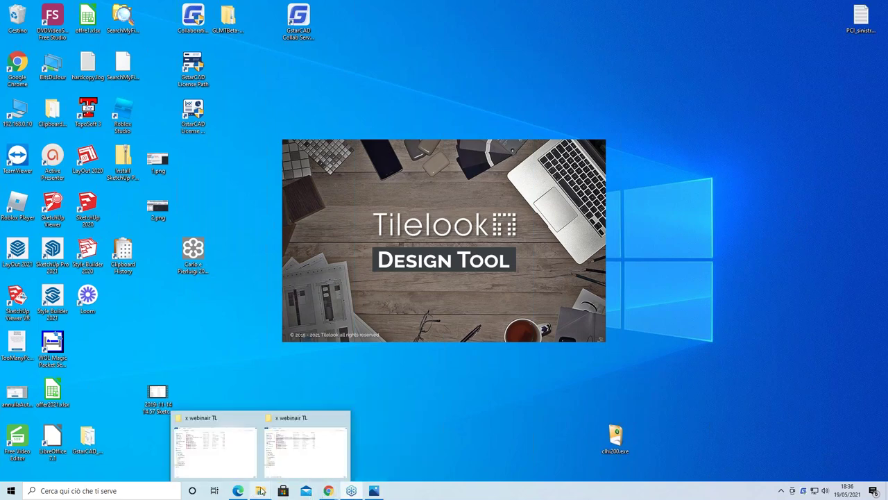
pyautogui.click(272, 462)
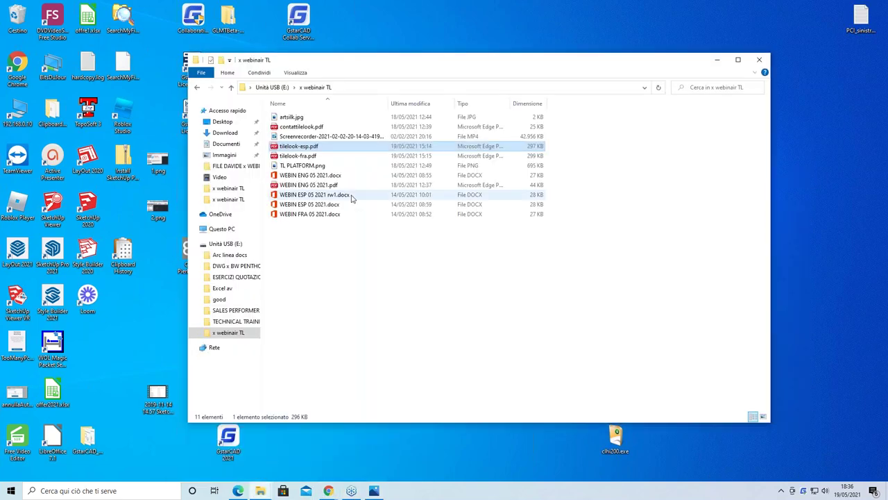
pyautogui.doubleClick(320, 150)
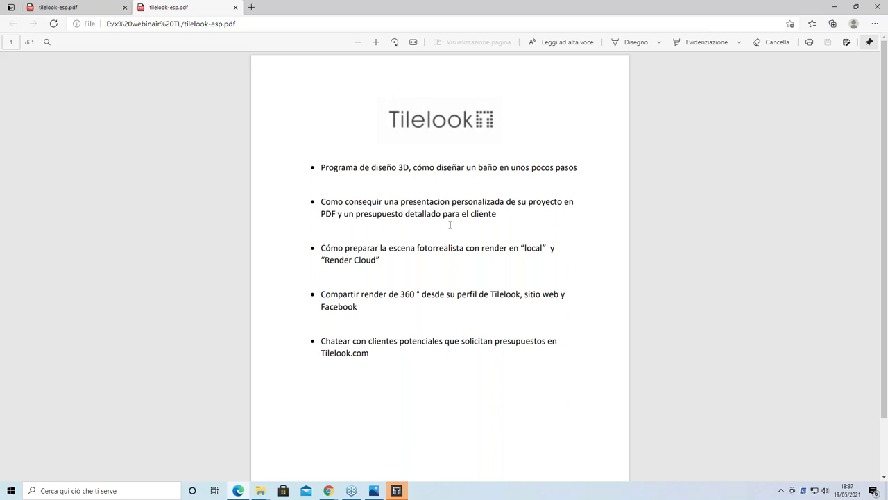
# Step: Switch to the Tilelook Design Tool and log in with the account password, re-entering it after the first attempt
pyautogui.click(396, 490)
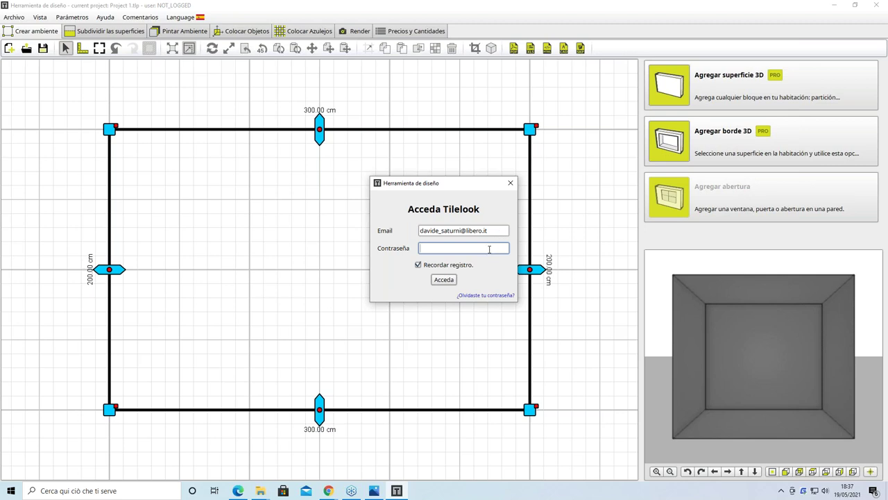
pyautogui.write('********')
pyautogui.press('Return')
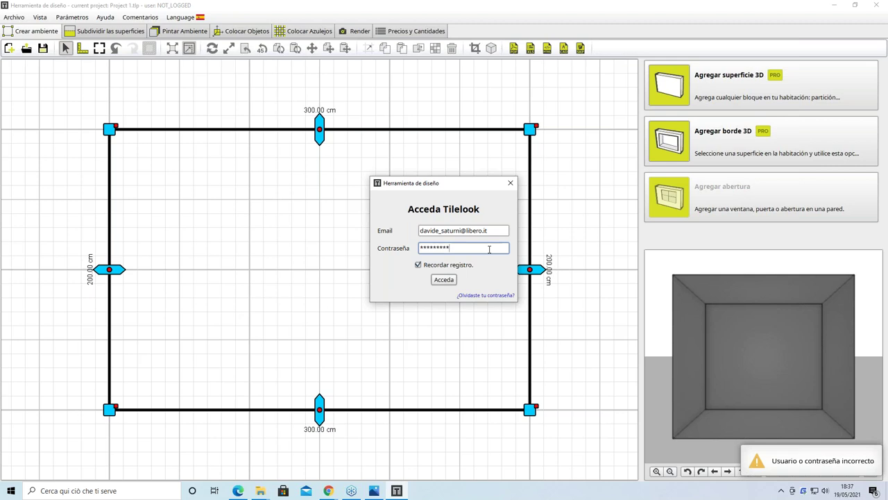
pyautogui.moveTo(469, 249); pyautogui.dragTo(409, 251)
pyautogui.write('*******')
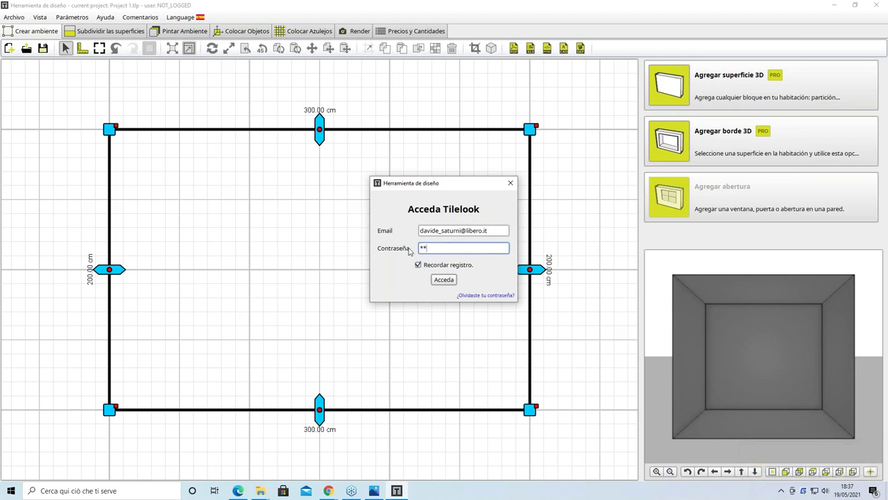
pyautogui.write('****')
pyautogui.press('Return')
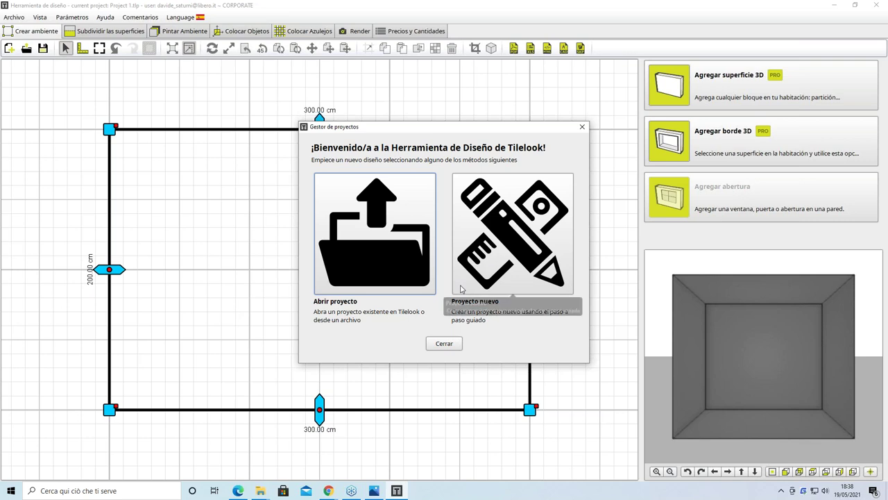
# Step: Choose to open an existing project and bring up the browser of projects stored on Tilelook
pyautogui.click(379, 256)
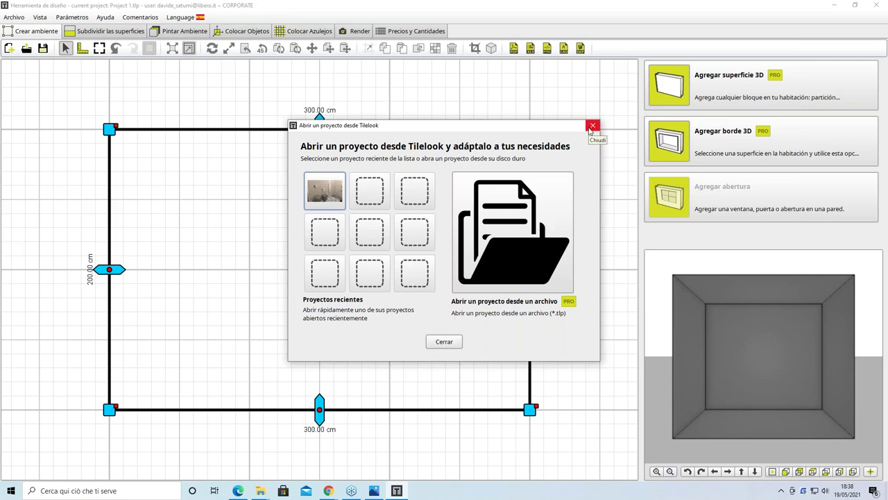
pyautogui.click(444, 341)
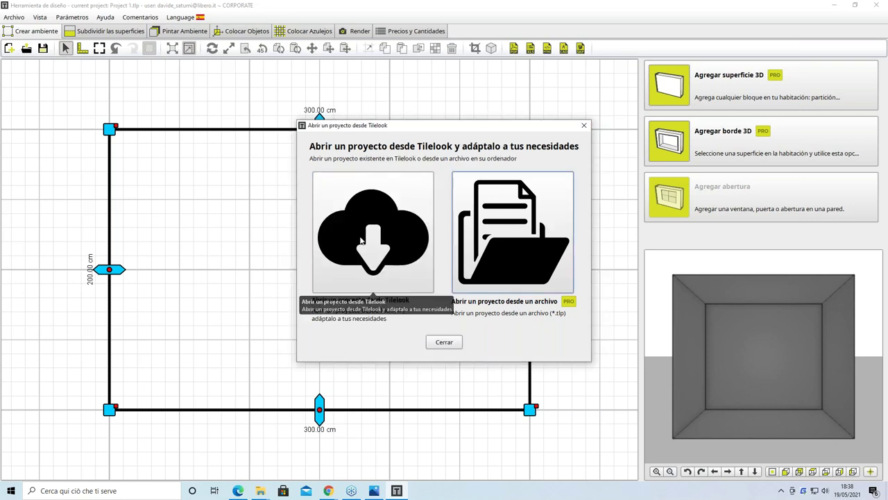
pyautogui.click(370, 250)
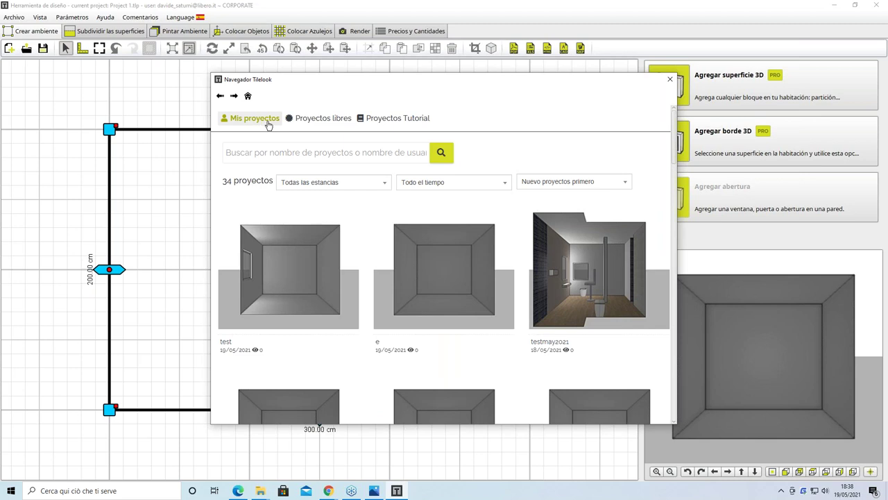
# Step: Switch to Chrome and open the Mis proyectos page from the Mi Tilelook dashboard
pyautogui.moveTo(328, 491)
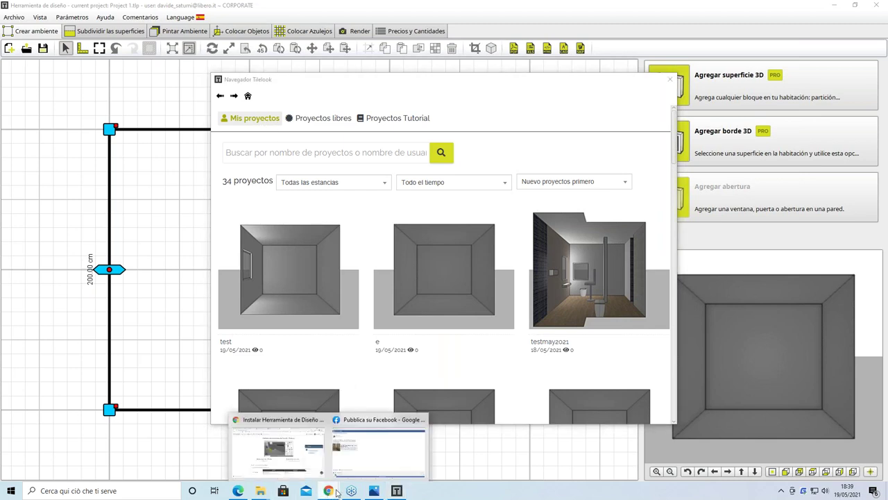
pyautogui.click(279, 451)
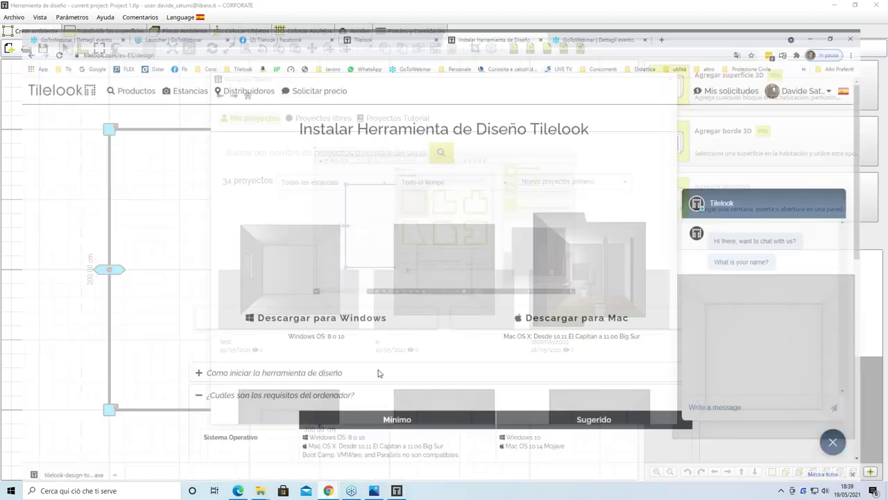
pyautogui.click(825, 62)
pyautogui.click(799, 90)
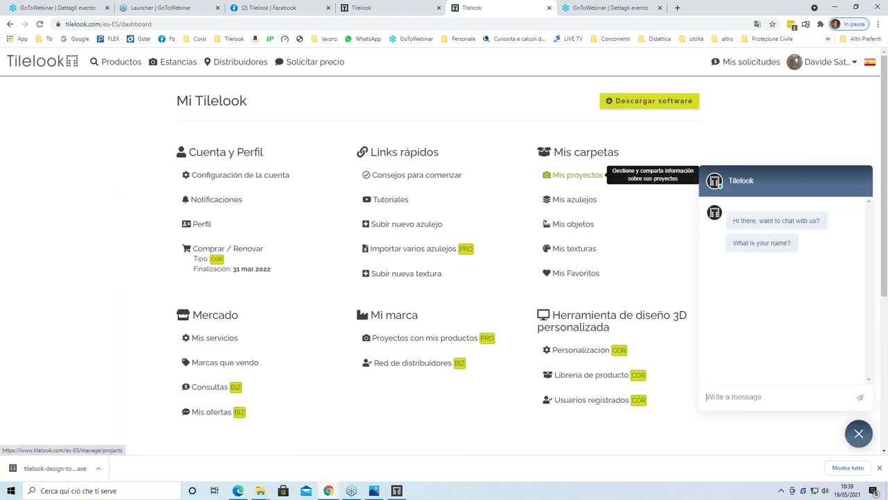
pyautogui.click(572, 179)
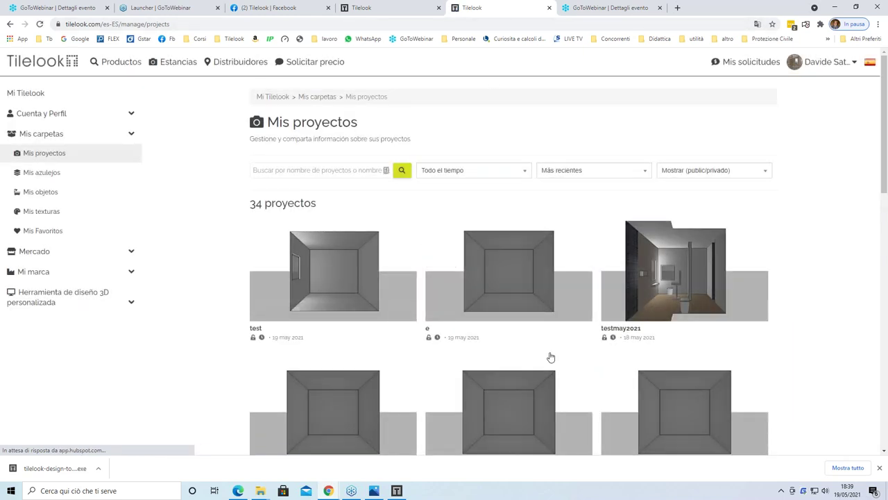
# Step: Switch back to the Tilelook Design Tool and look through the saved projects under Mis proyectos
pyautogui.hotkey('alt', 'Tab')
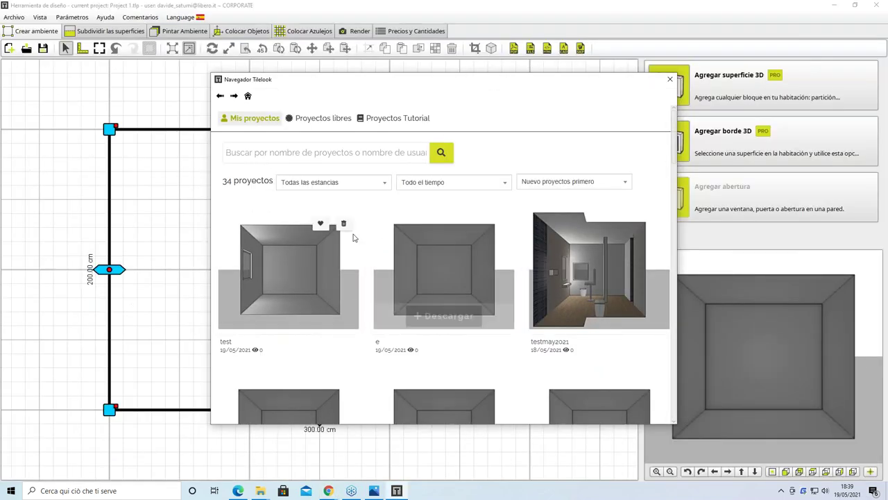
pyautogui.scroll(-5, 402, 247)
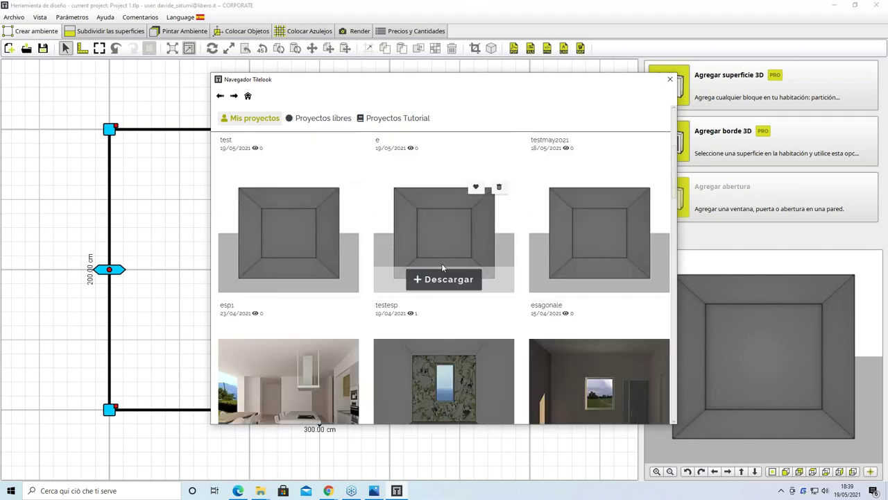
pyautogui.scroll(-2, 366, 336)
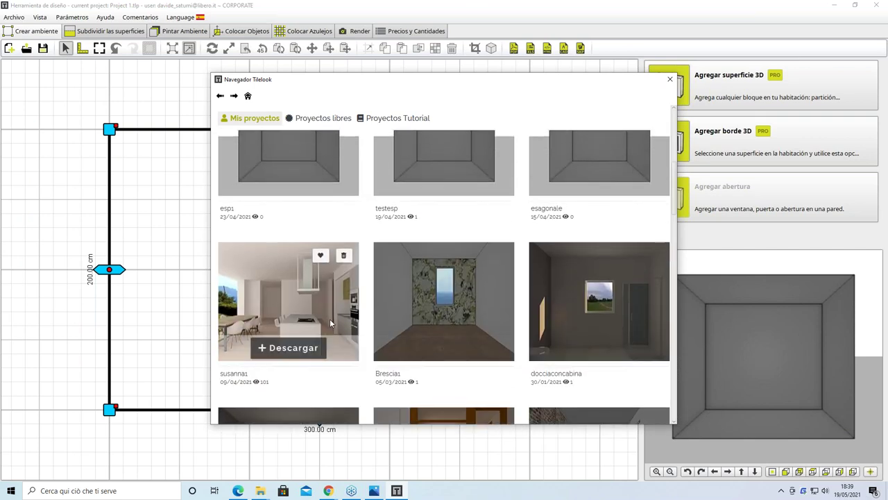
pyautogui.scroll(-1, 419, 288)
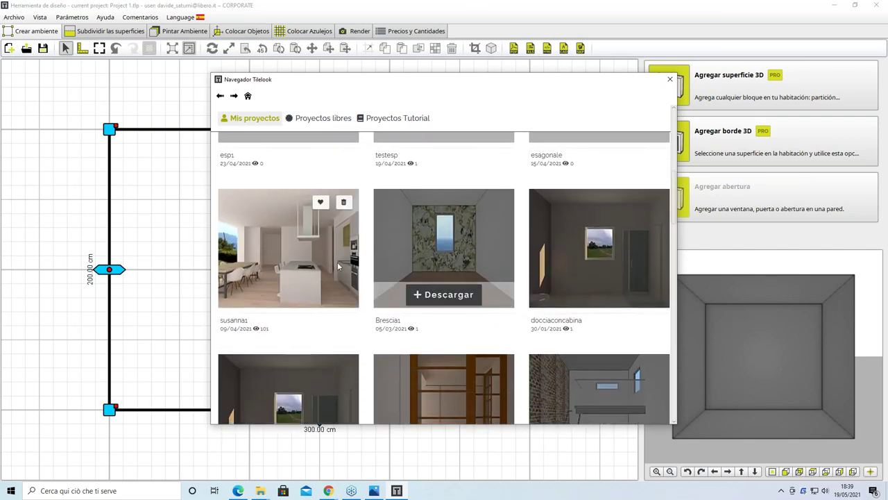
pyautogui.scroll(-2, 404, 256)
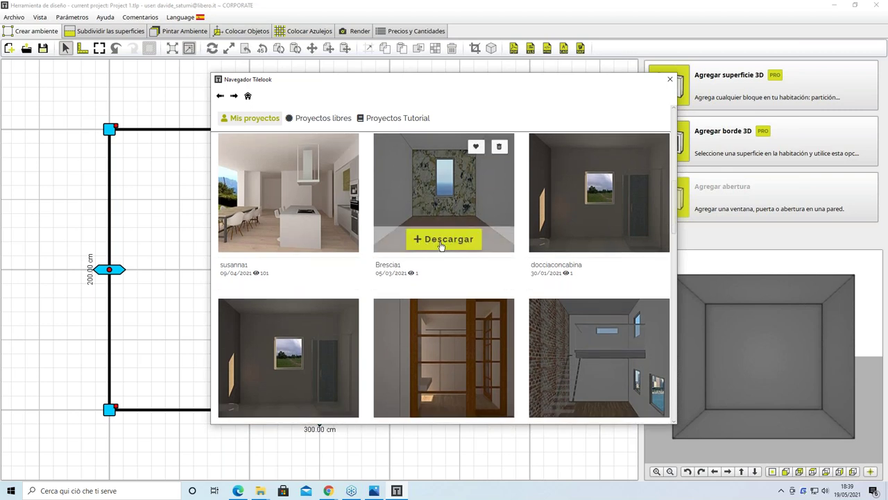
pyautogui.moveTo(397, 230)
pyautogui.scroll(1, 238, 166)
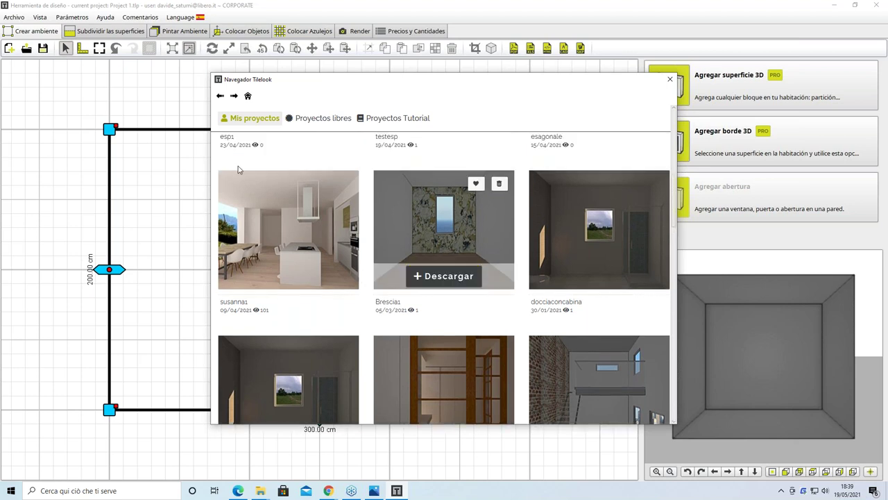
# Step: Display Proyectos libres in the Tilelook project browser and look through the free bathroom projects
pyautogui.click(324, 126)
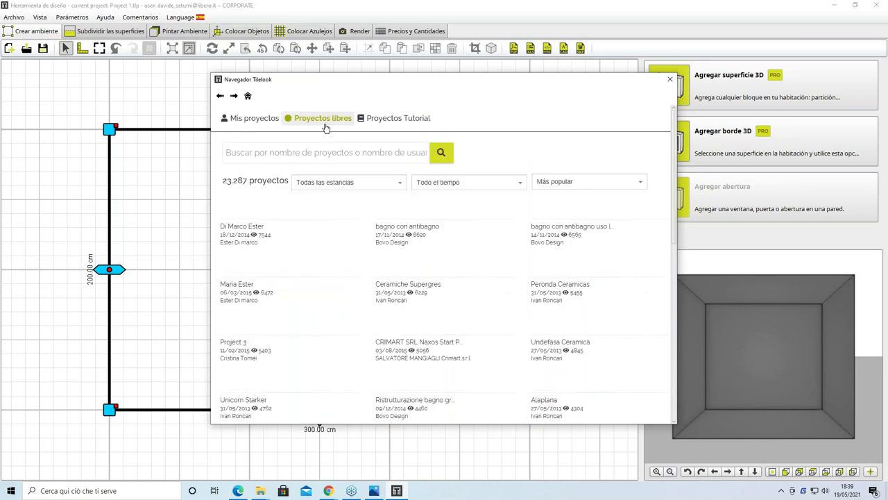
pyautogui.scroll(-7, 338, 243)
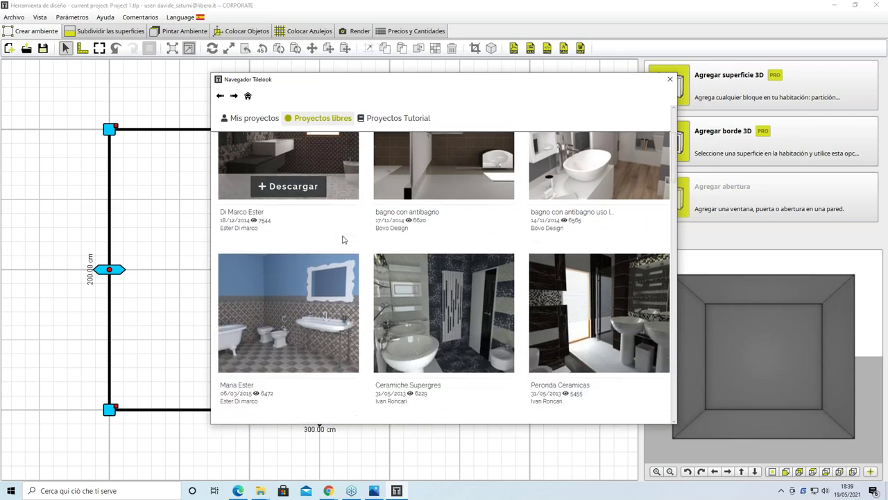
pyautogui.scroll(-2, 344, 242)
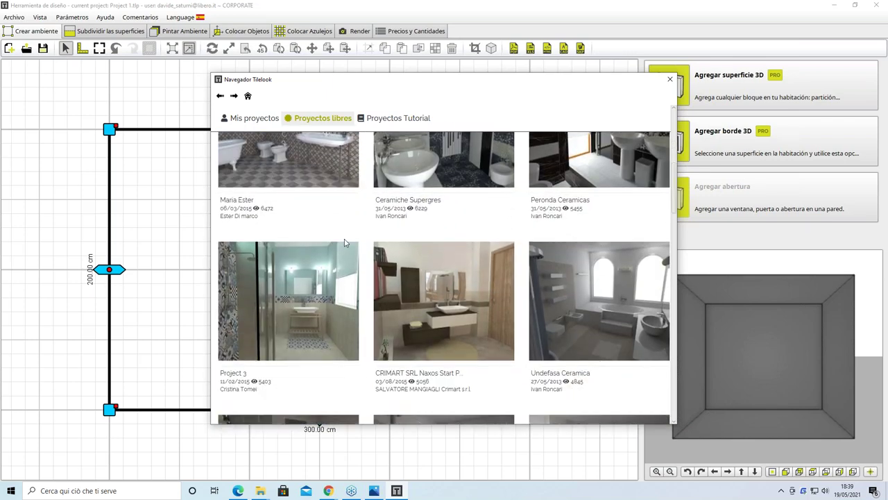
pyautogui.scroll(2, 406, 214)
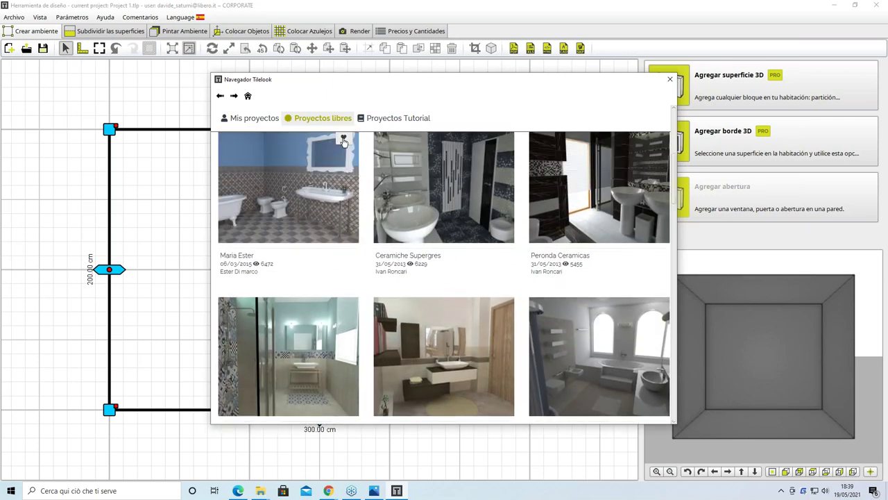
pyautogui.moveTo(444, 216)
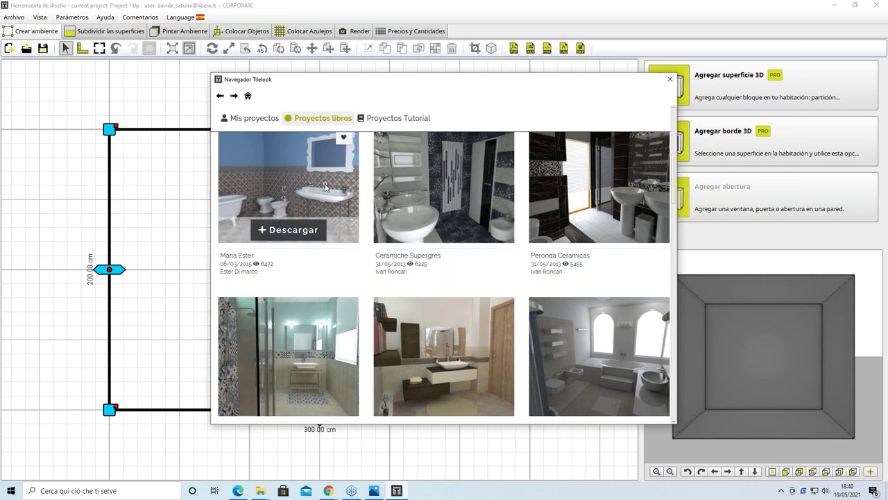
pyautogui.scroll(-3, 388, 281)
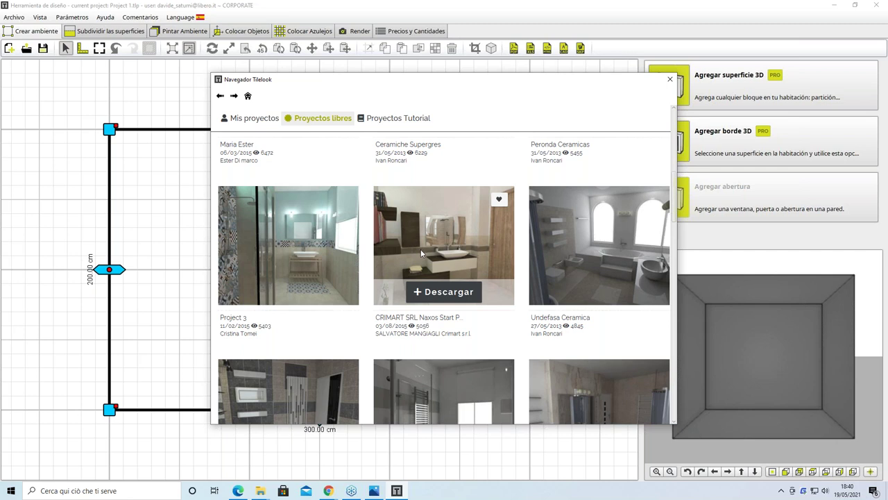
pyautogui.scroll(-1, 412, 267)
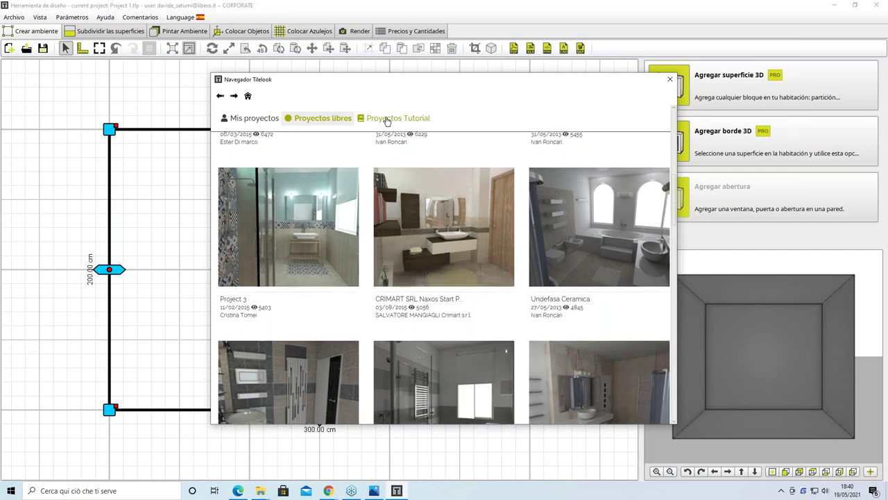
# Step: Display Proyectos Tutorial in the project browser and look through the tutorial rooms available for download
pyautogui.click(392, 119)
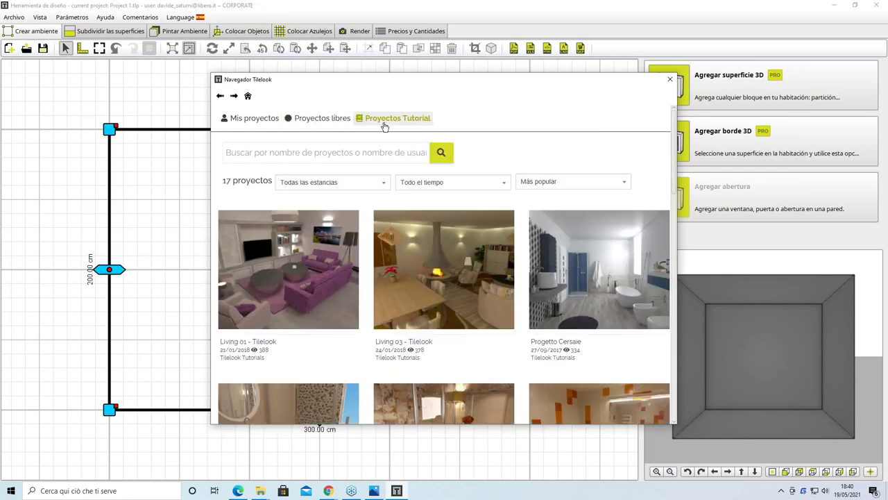
pyautogui.scroll(-1, 411, 257)
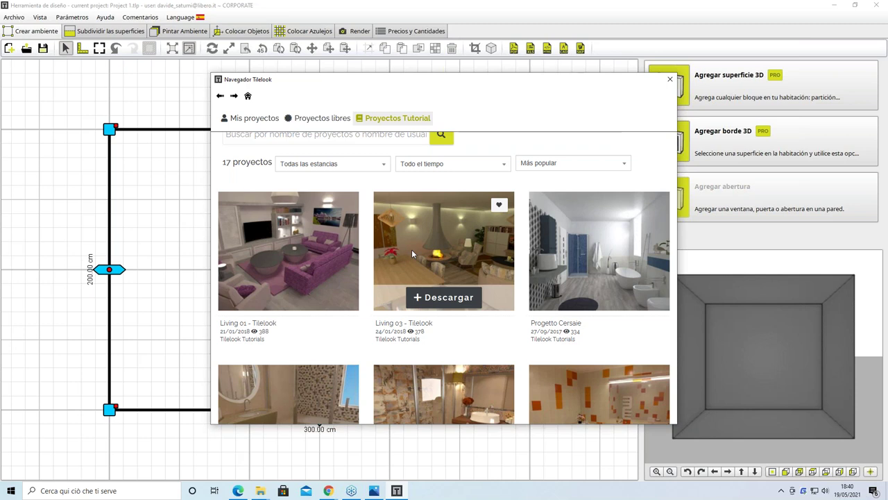
pyautogui.scroll(-1, 434, 259)
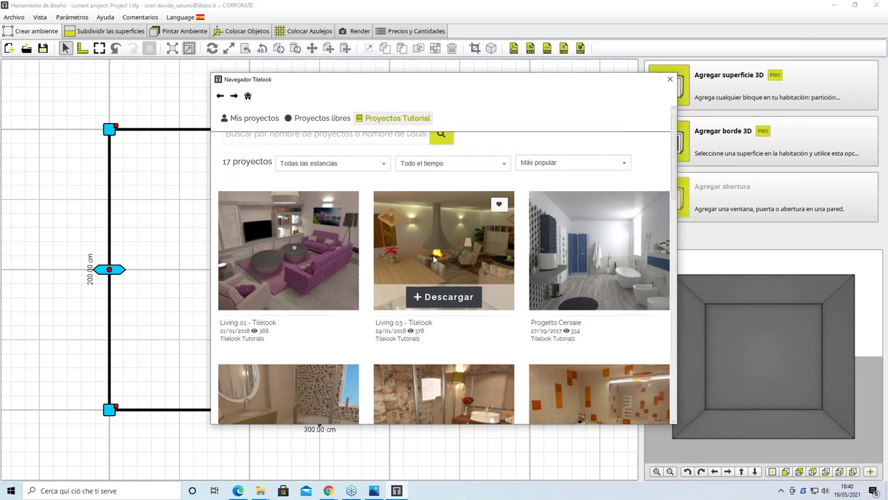
pyautogui.scroll(-1, 434, 258)
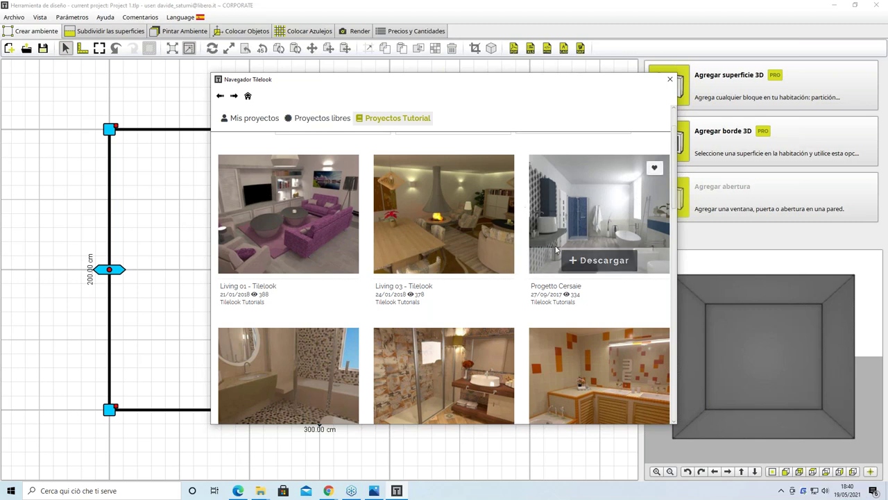
pyautogui.scroll(1, 568, 234)
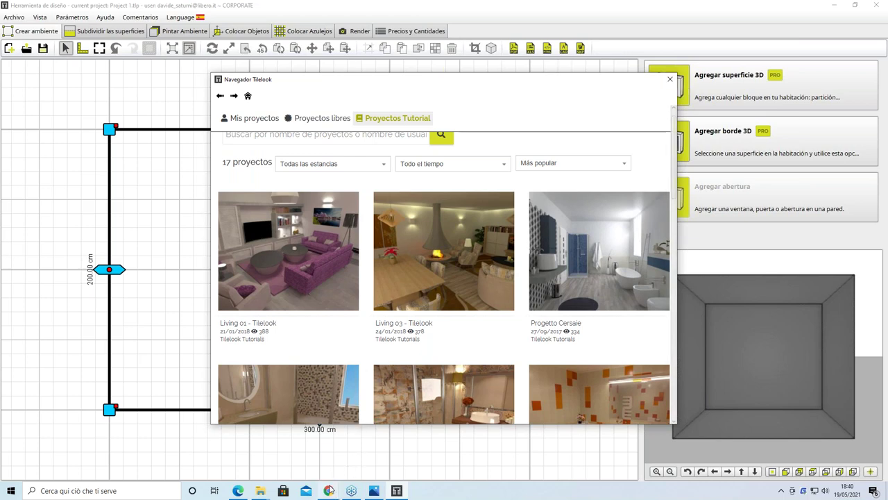
# Step: Switch to Chrome, log out of the Tilelook account and open the Area Profesional page
pyautogui.moveTo(330, 489)
pyautogui.click(276, 451)
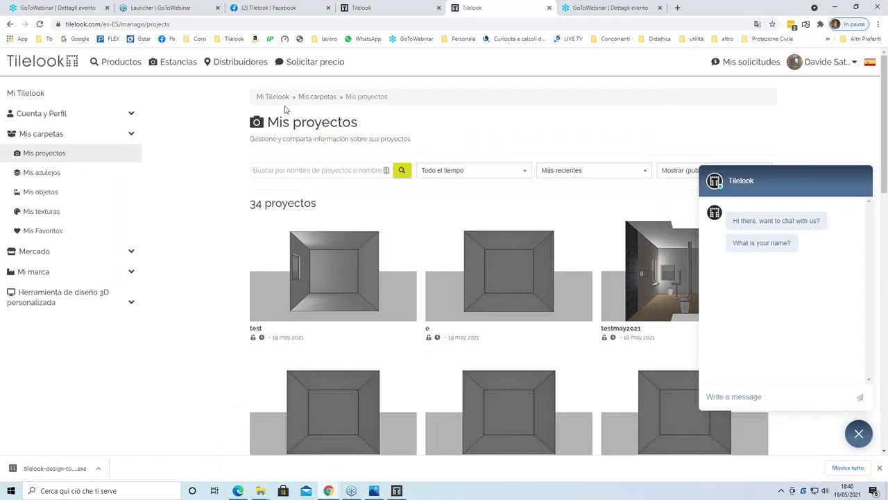
pyautogui.moveTo(822, 62)
pyautogui.click(789, 140)
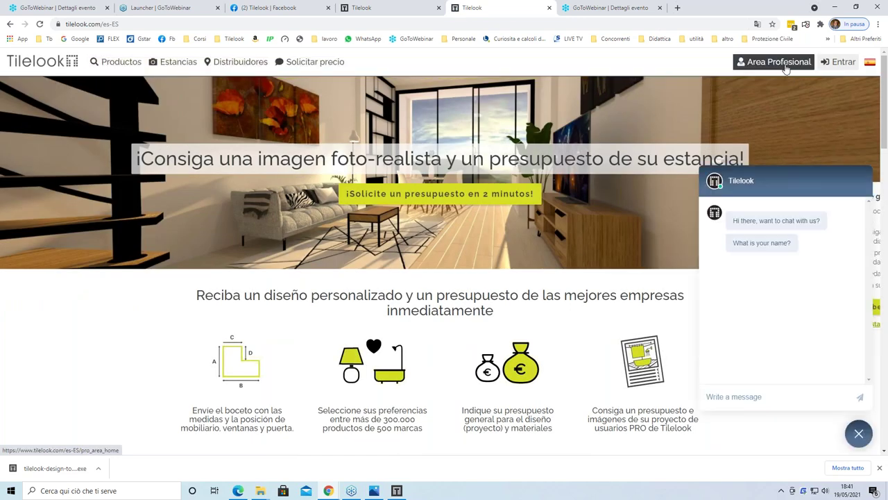
pyautogui.click(778, 63)
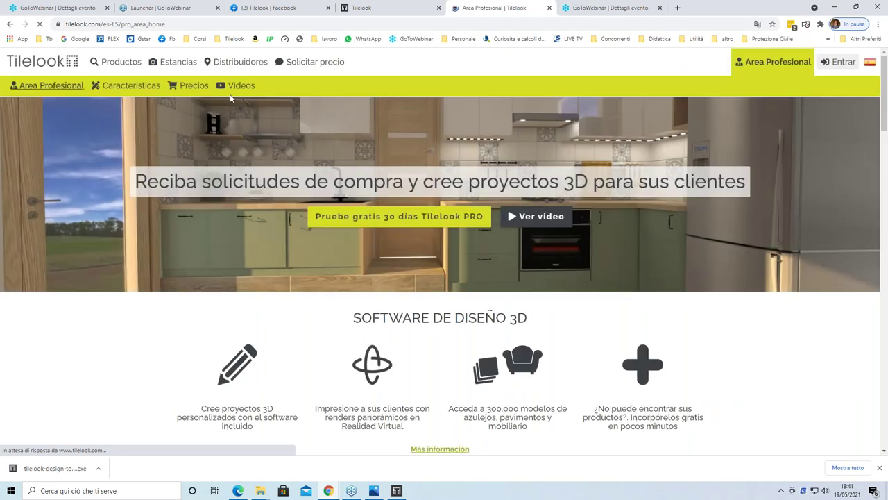
# Step: Open the website's Vídeos page, look through the beginner and feature videos, and return to the Tilelook Design Tool
pyautogui.click(227, 92)
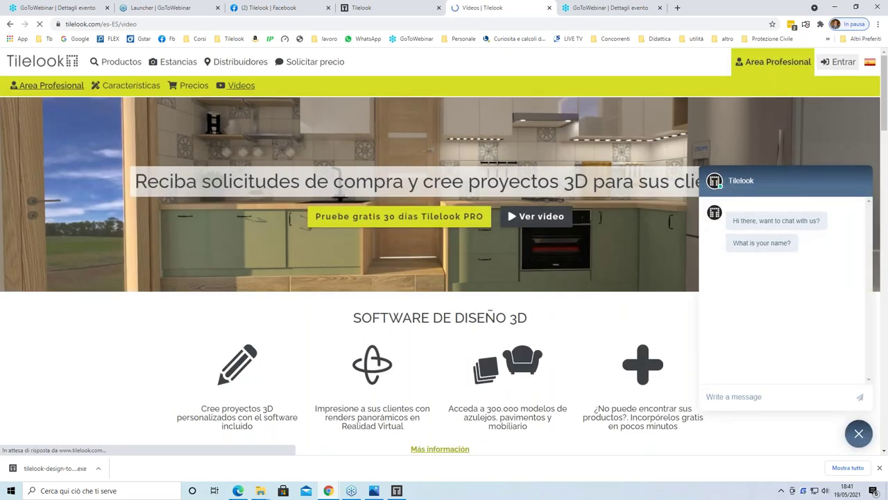
pyautogui.scroll(-3, 338, 214)
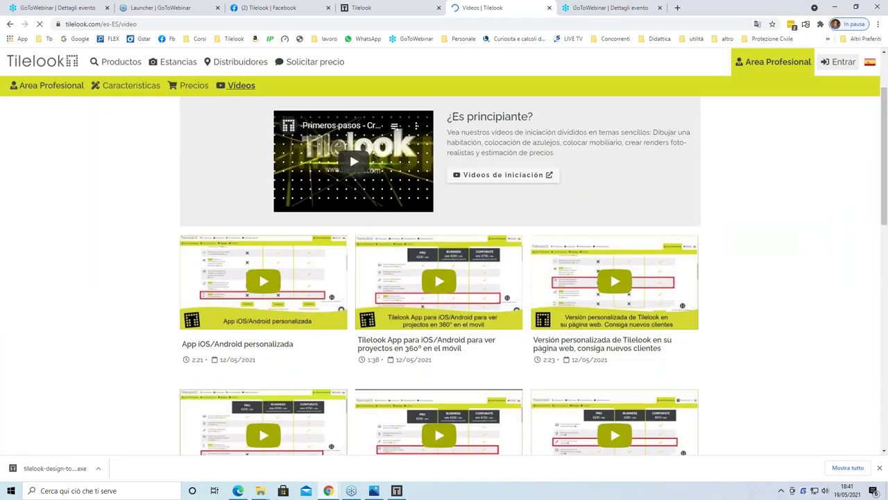
pyautogui.scroll(-1, 308, 163)
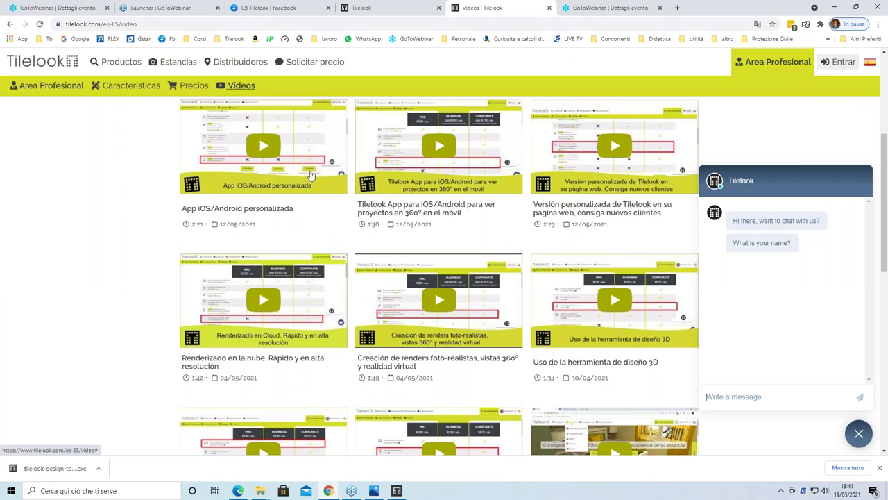
pyautogui.scroll(3, 311, 158)
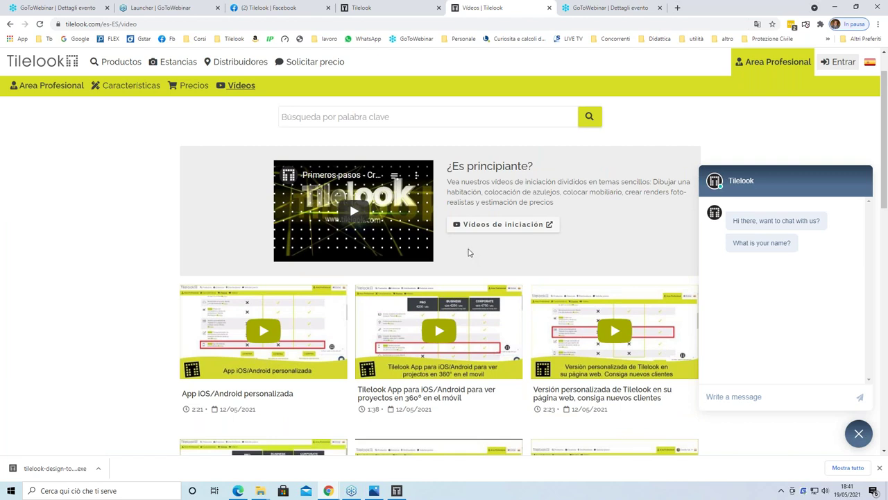
pyautogui.scroll(-2, 471, 264)
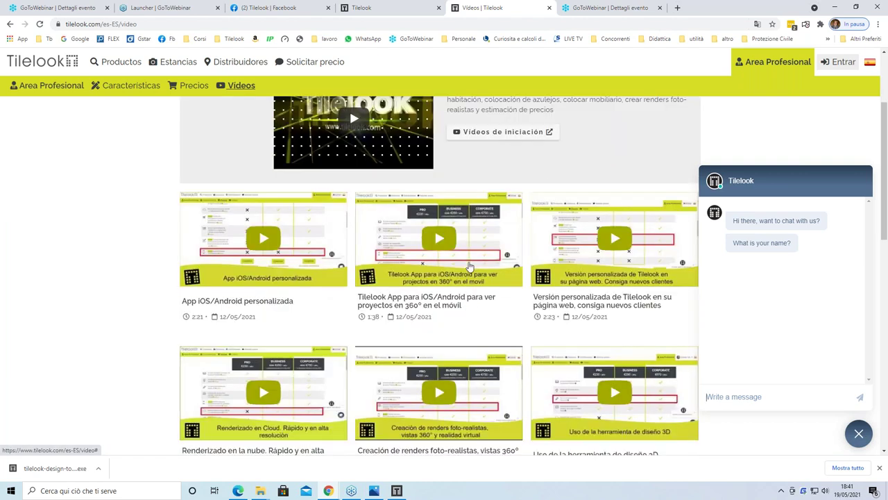
pyautogui.scroll(2, 469, 267)
pyautogui.scroll(-4, 388, 271)
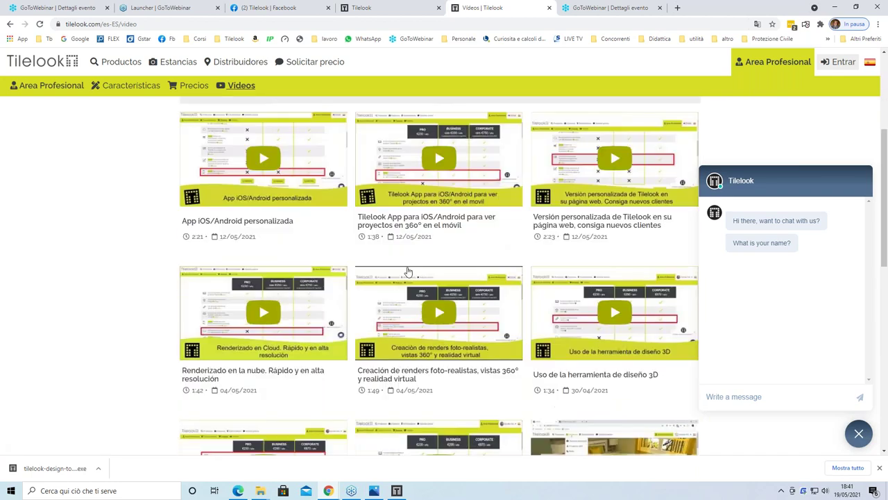
pyautogui.click(396, 490)
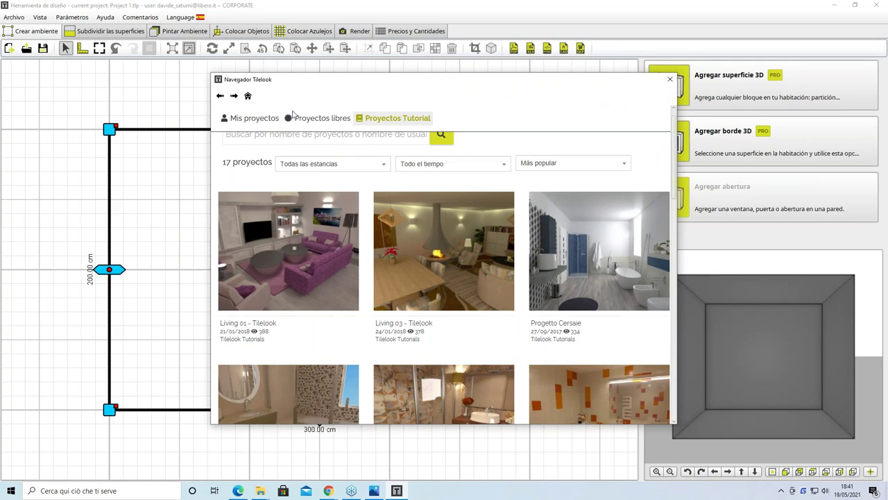
# Step: Leave the project browser, start a new guided project named test2021 and continue to its furniture and accessories stage
pyautogui.click(670, 79)
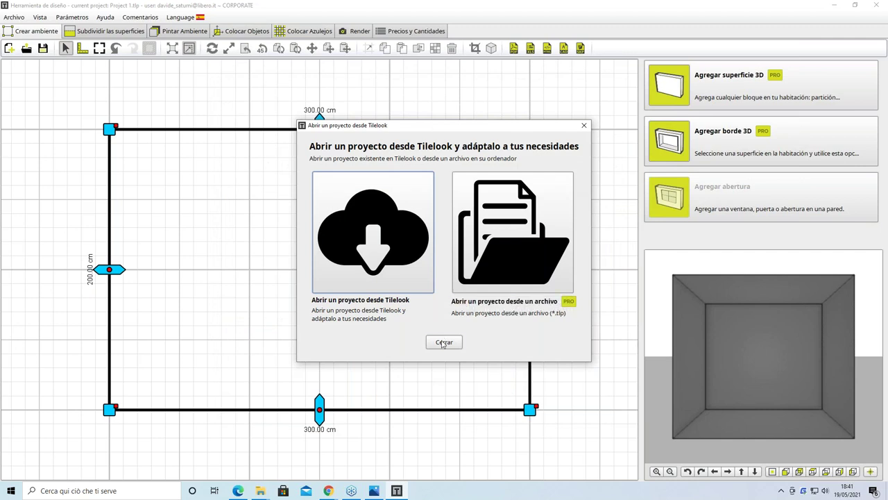
pyautogui.click(444, 342)
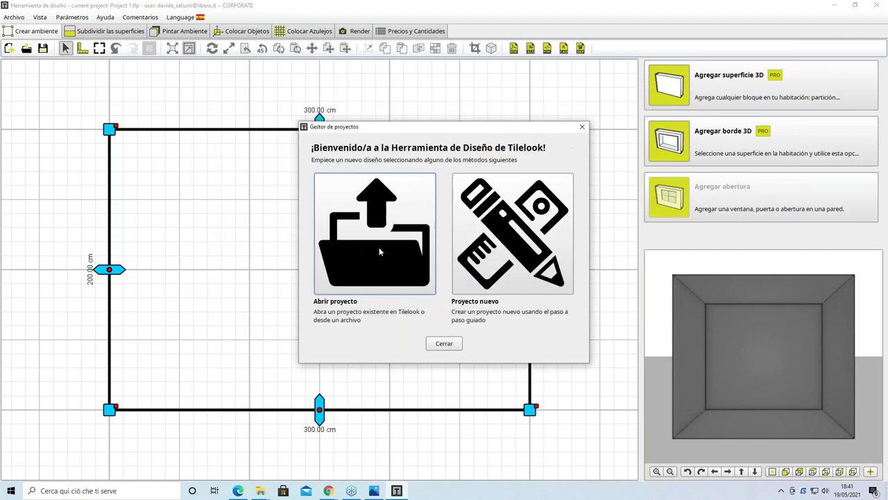
pyautogui.click(498, 249)
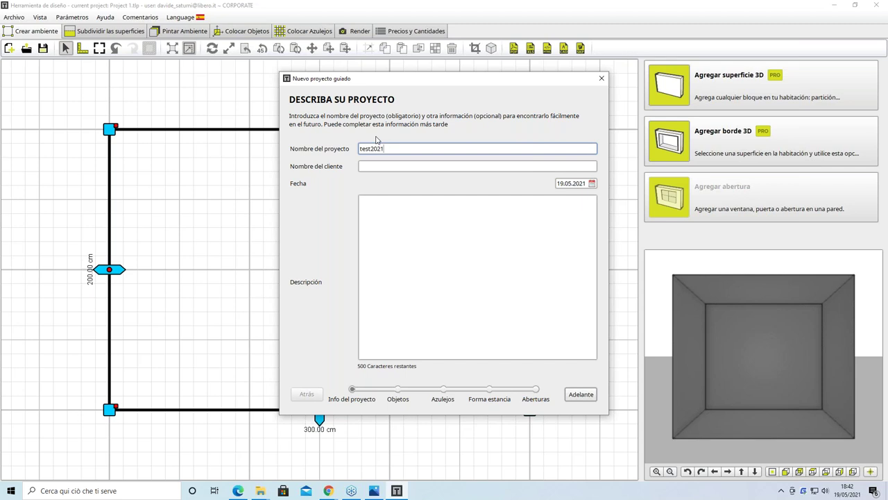
pyautogui.click(380, 166)
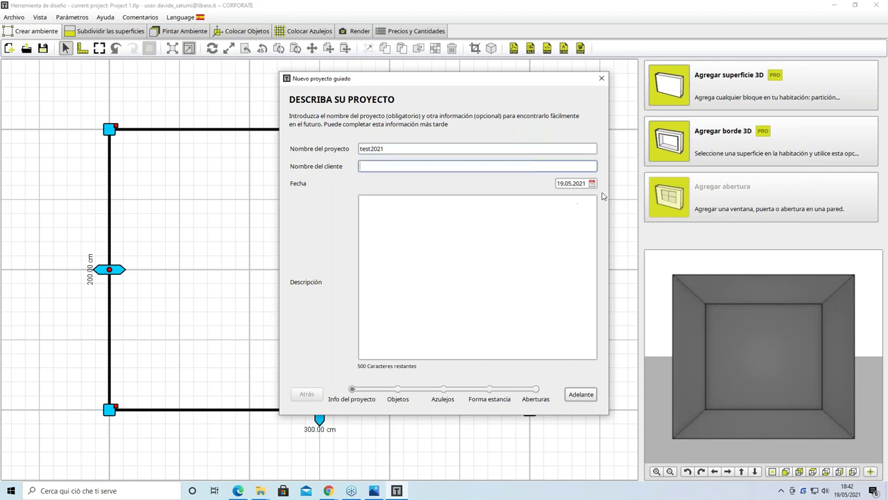
pyautogui.click(440, 211)
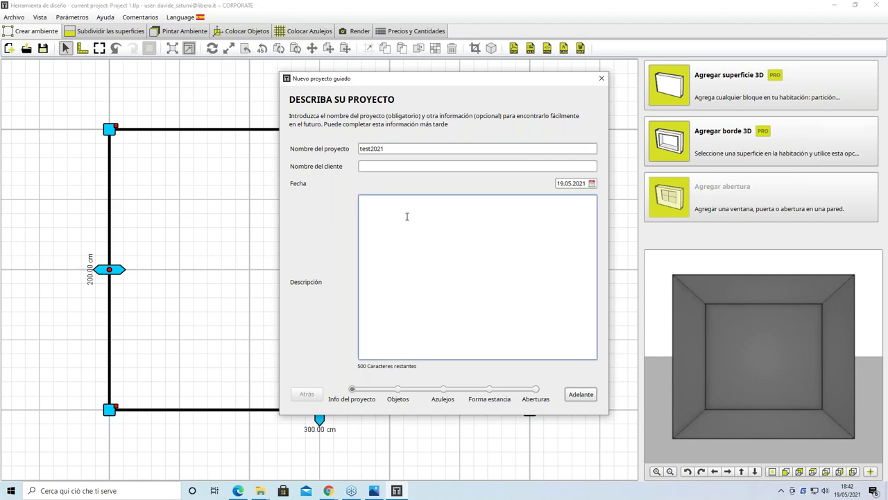
pyautogui.click(581, 395)
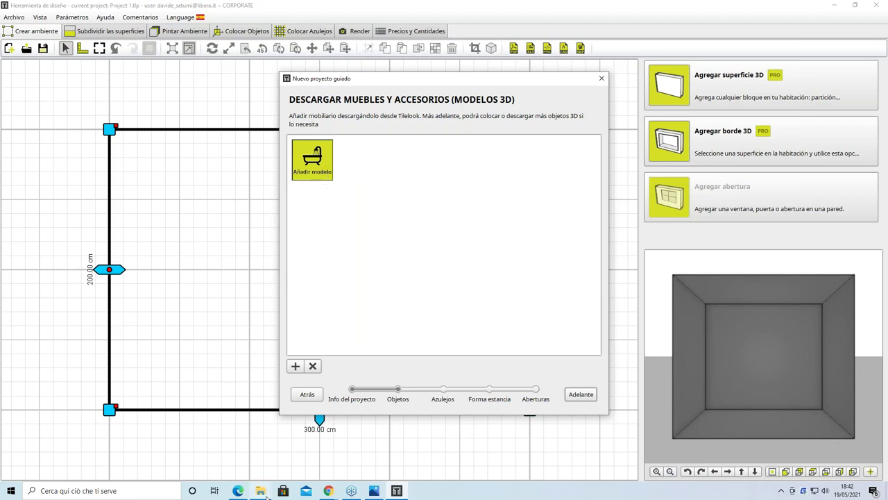
# Step: Switch to Chrome, show the website's Objetos 3D catalogue under Productos, and return to the Tilelook Design Tool
pyautogui.moveTo(331, 491)
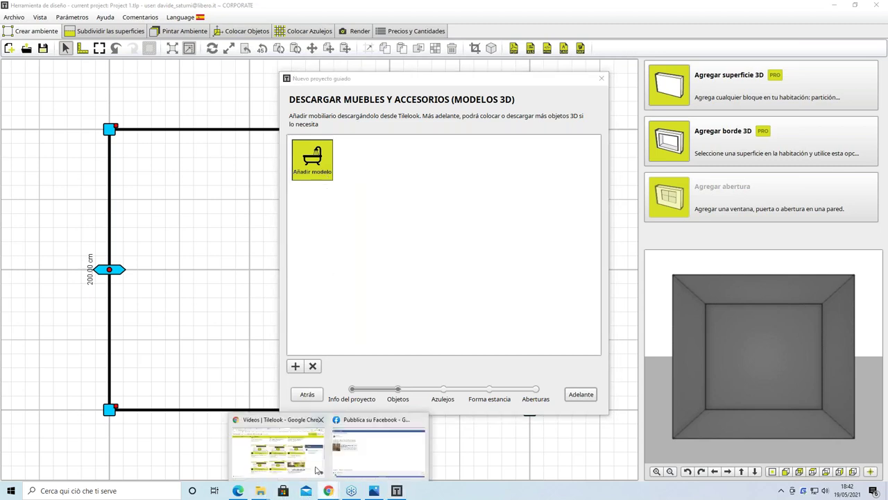
pyautogui.click(277, 446)
pyautogui.moveTo(120, 64)
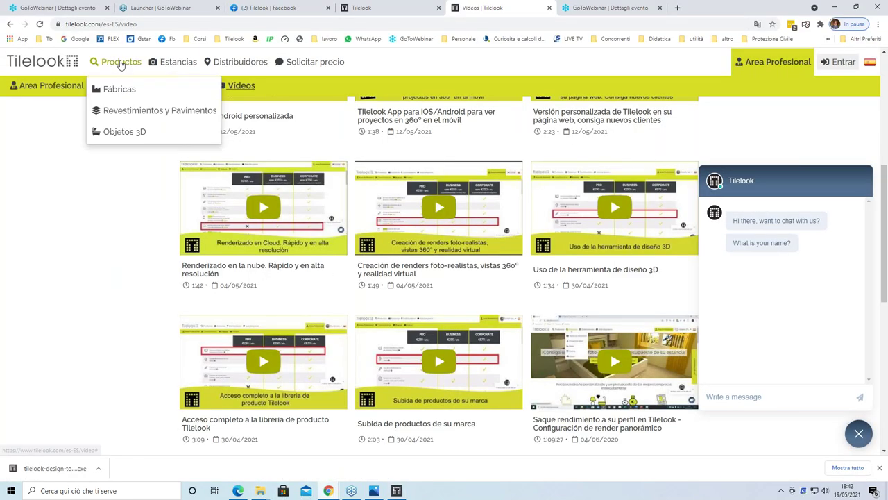
pyautogui.click(120, 142)
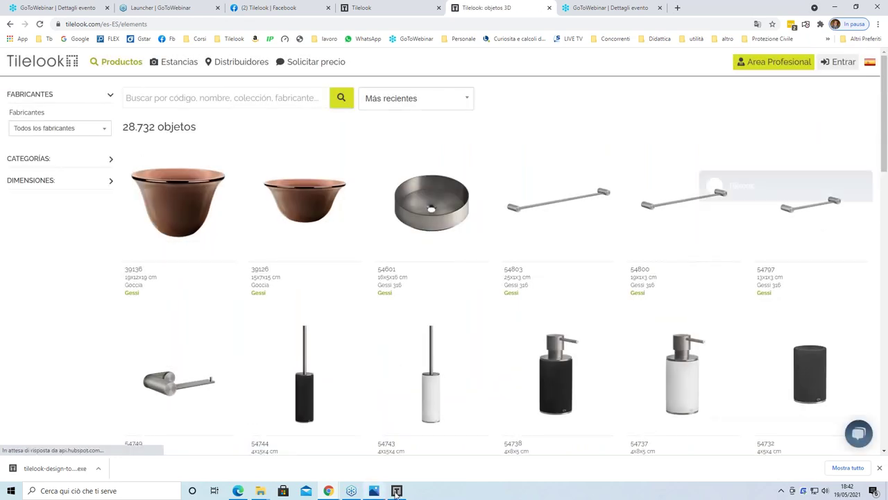
pyautogui.click(397, 491)
# Step: Copy the Jika FLOORSTANDING WC from the Rako Mano wood project into the new project's models
pyautogui.click(318, 168)
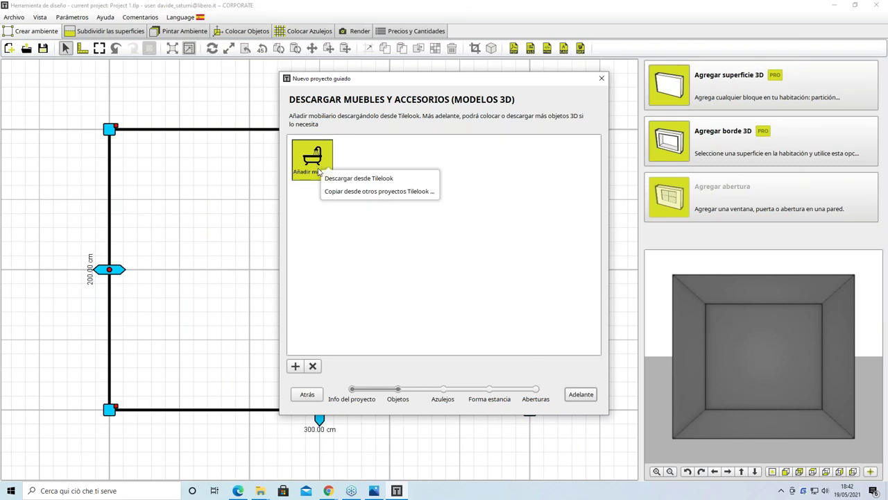
pyautogui.click(362, 191)
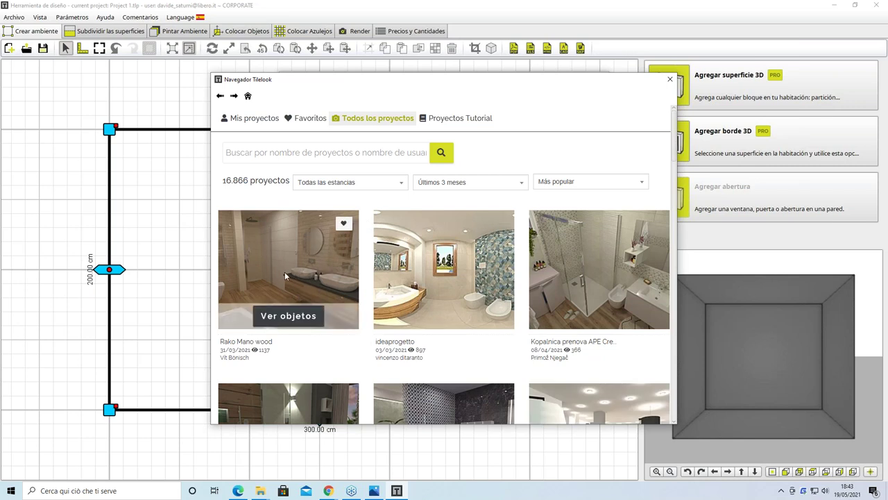
pyautogui.click(294, 318)
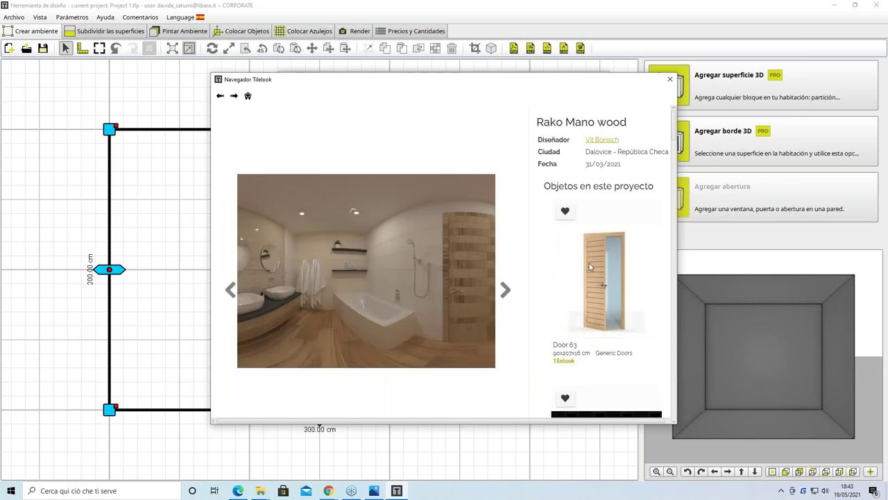
pyautogui.scroll(-3, 589, 263)
pyautogui.scroll(-8, 586, 264)
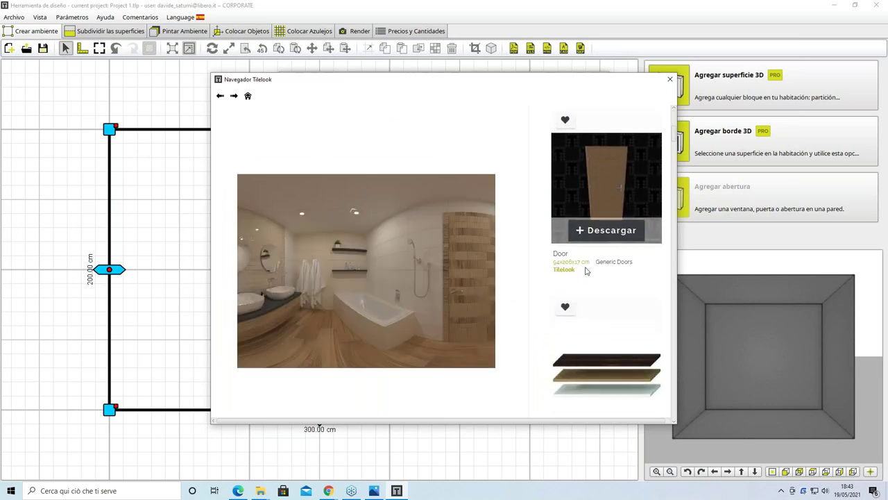
pyautogui.scroll(-8, 553, 263)
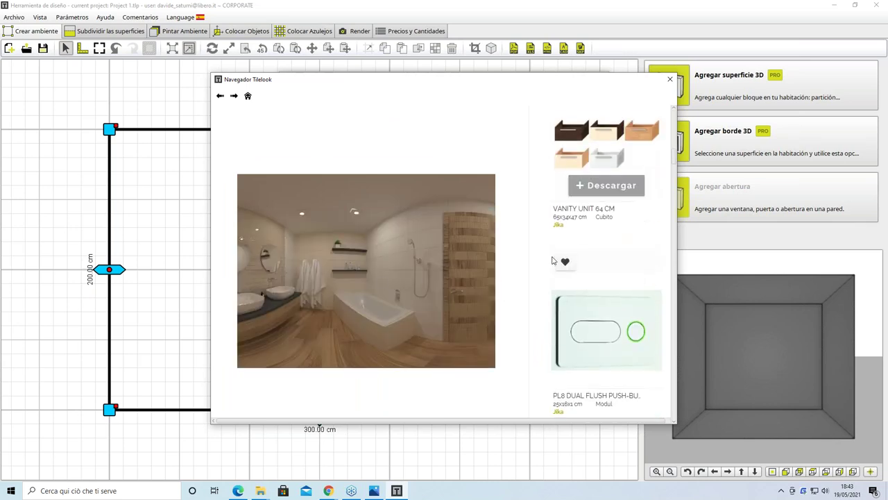
pyautogui.scroll(-1, 583, 270)
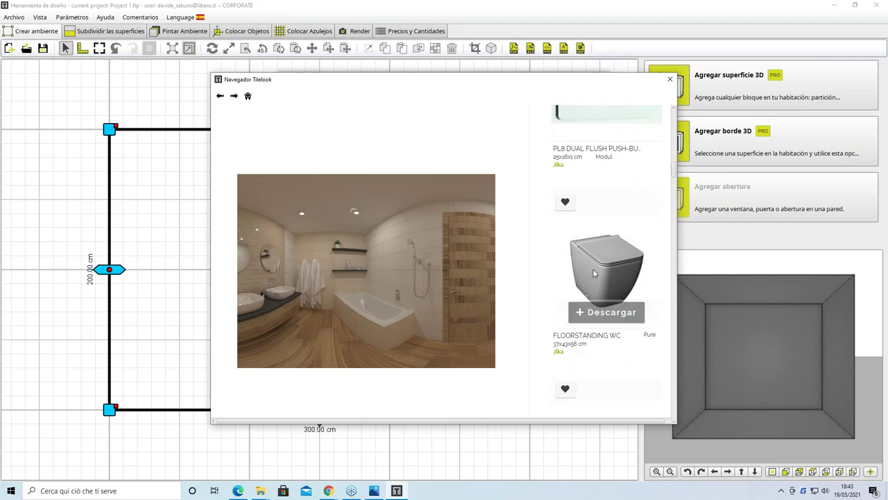
pyautogui.click(611, 314)
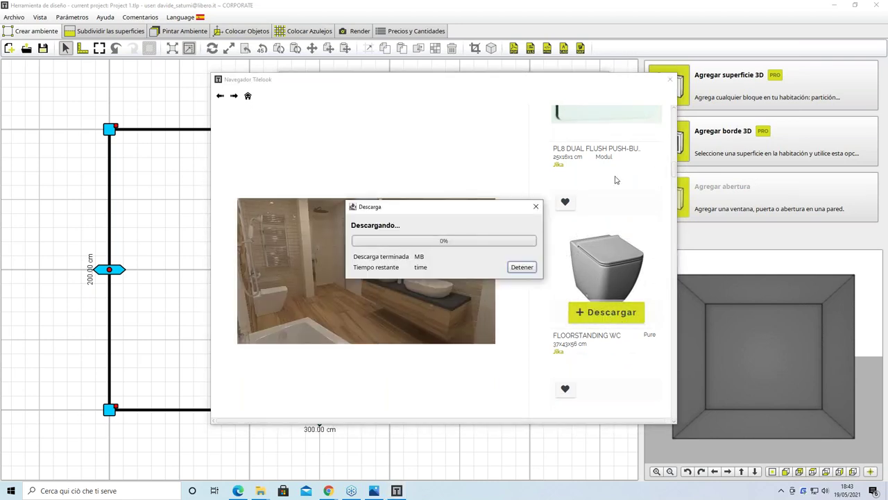
pyautogui.click(668, 80)
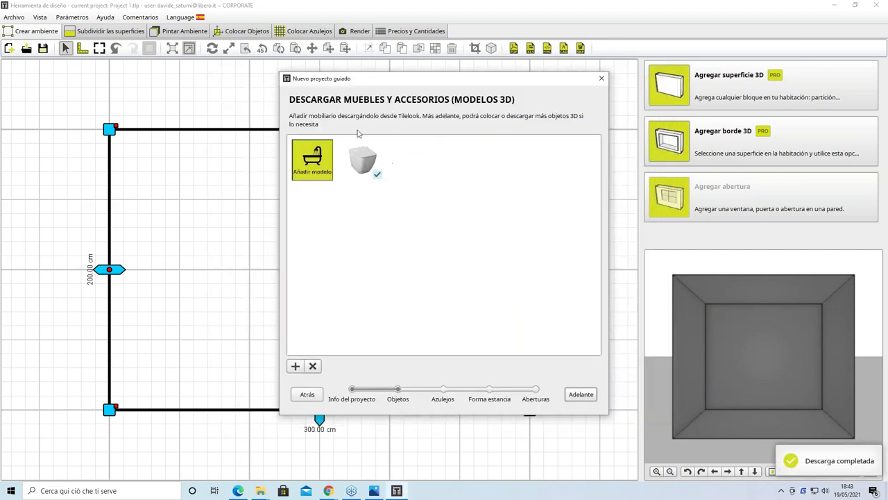
# Step: Browse Tilelook's downloadable objects for another model and filter them by the manufacturer Flaminia
pyautogui.click(311, 170)
pyautogui.click(347, 179)
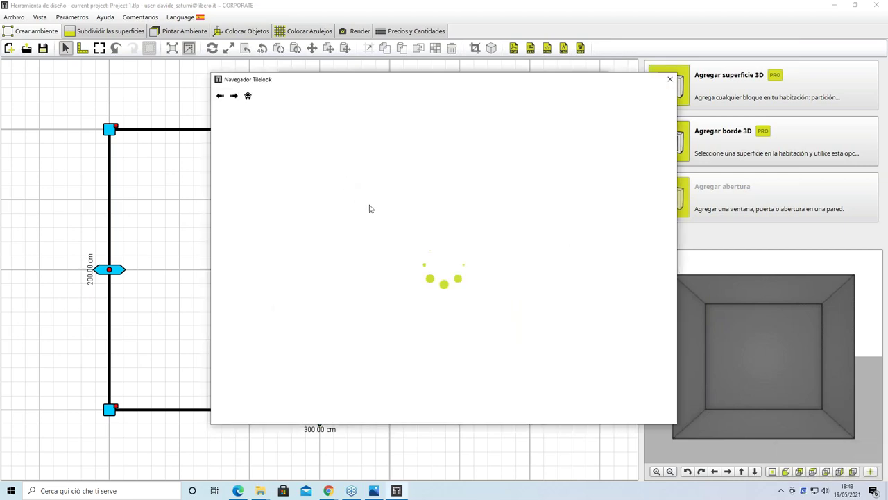
pyautogui.click(308, 189)
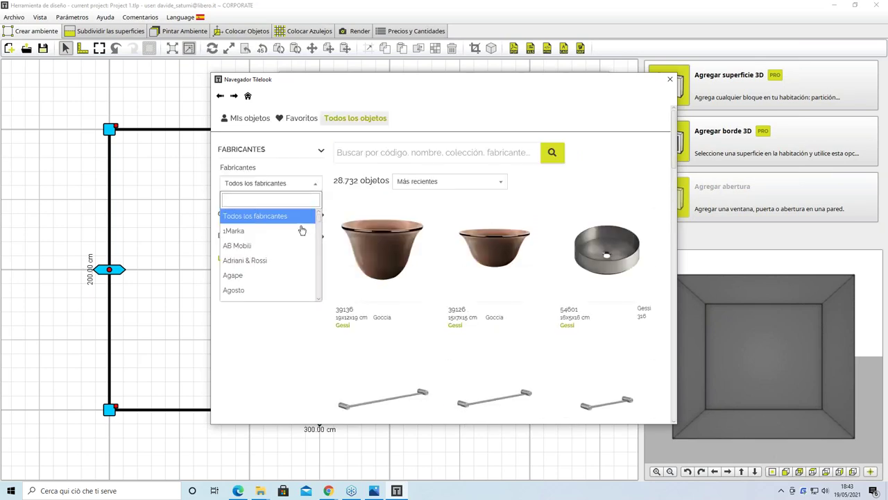
pyautogui.write('fled')
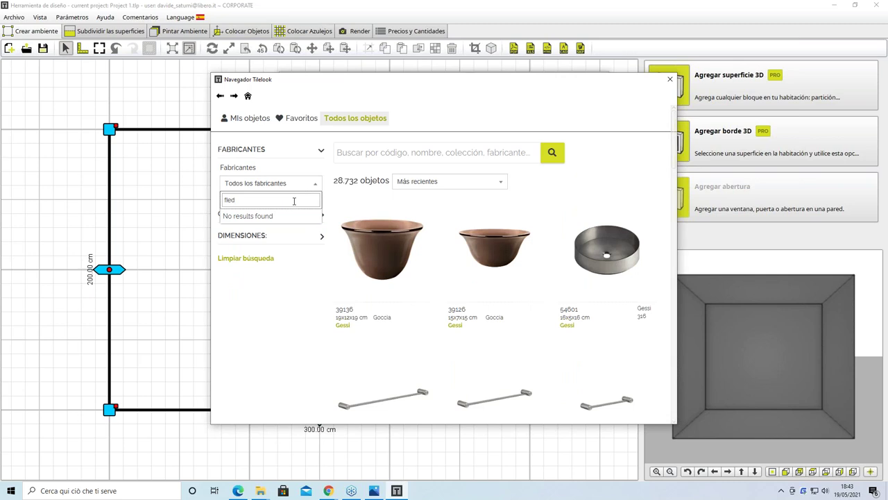
pyautogui.press('BackSpace')
pyautogui.press('BackSpace')
pyautogui.write('a')
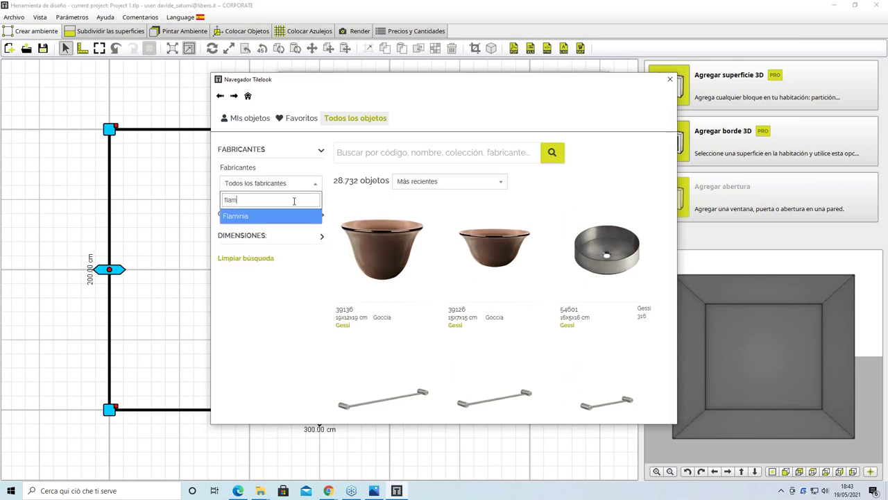
pyautogui.write('m')
pyautogui.click(262, 217)
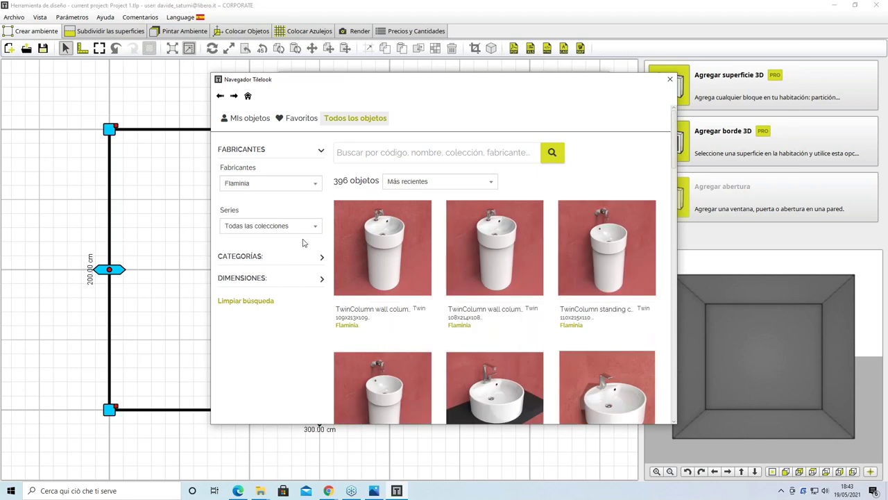
# Step: Narrow the Flaminia objects to the Sanitarios category
pyautogui.click(317, 258)
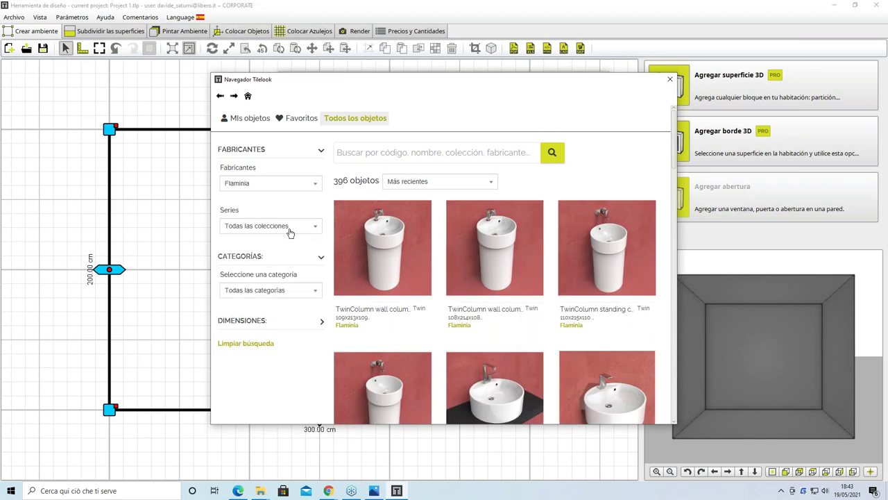
pyautogui.click(304, 290)
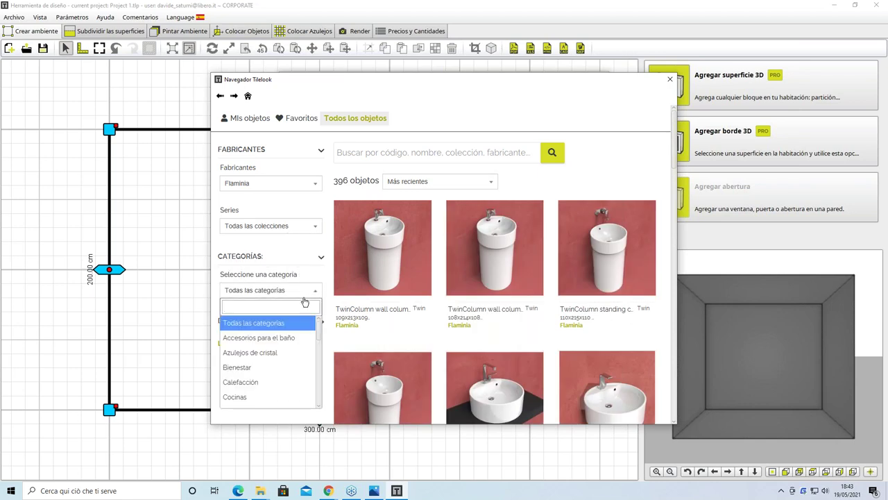
pyautogui.scroll(-3, 320, 335)
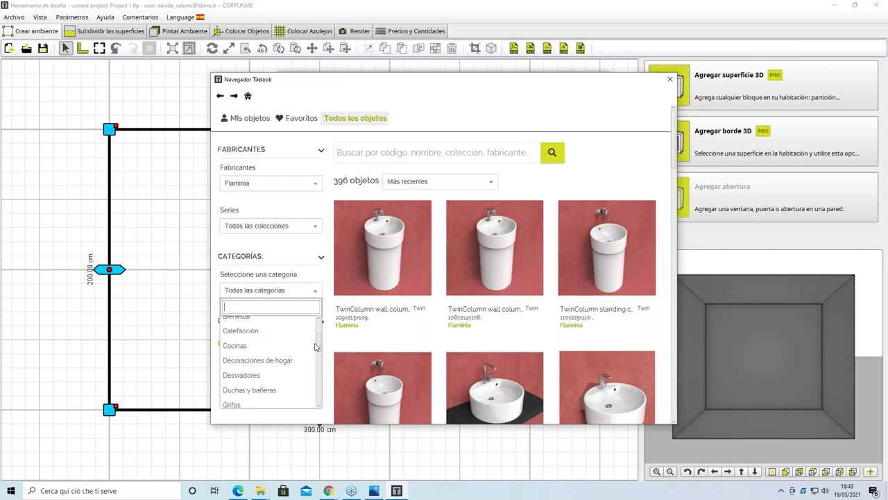
pyautogui.scroll(3, 320, 335)
pyautogui.scroll(-5, 316, 346)
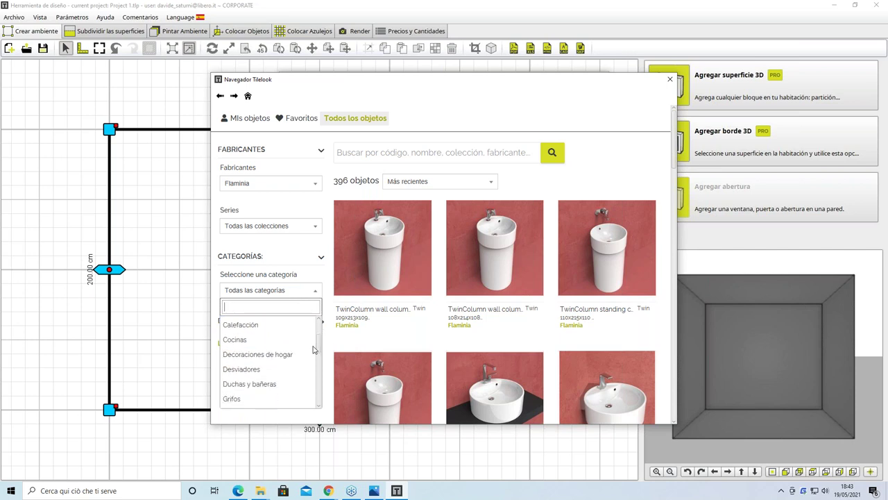
pyautogui.scroll(-2, 299, 385)
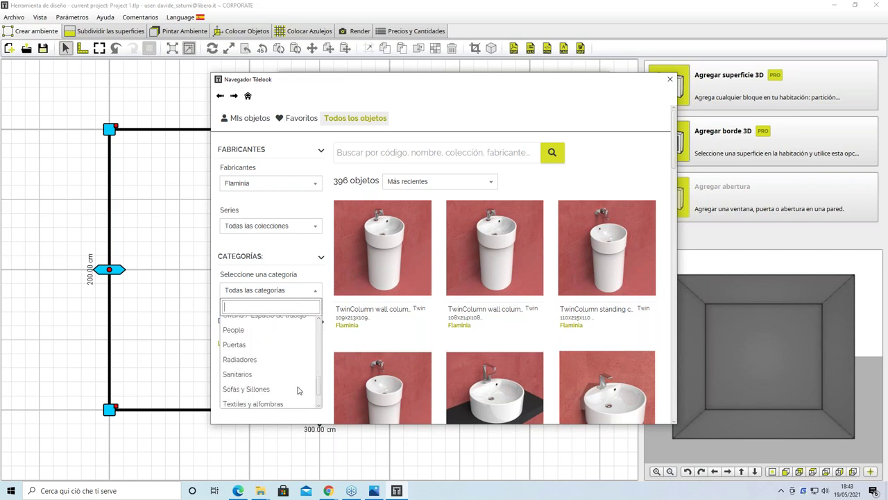
pyautogui.scroll(-10, 297, 368)
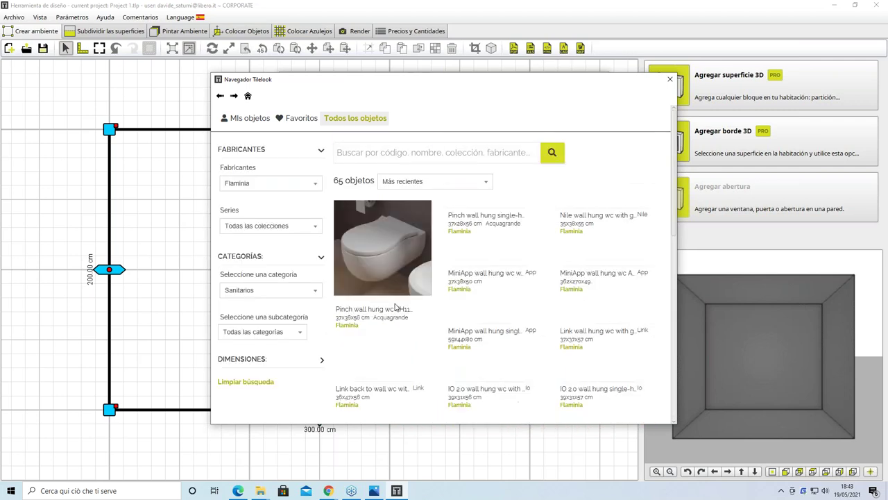
pyautogui.click(299, 332)
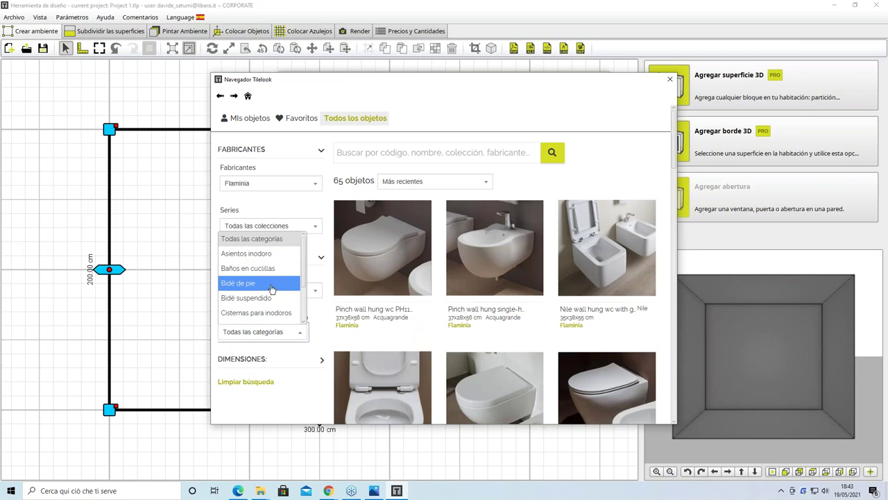
pyautogui.click(274, 275)
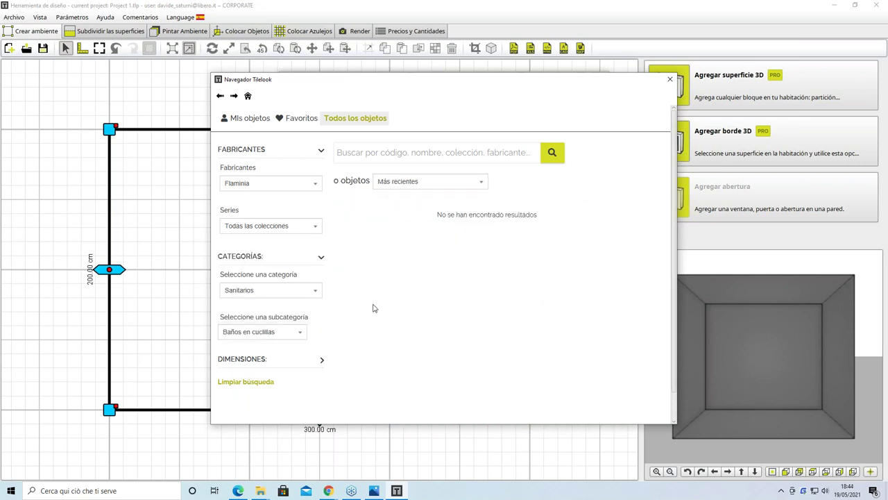
pyautogui.click(289, 293)
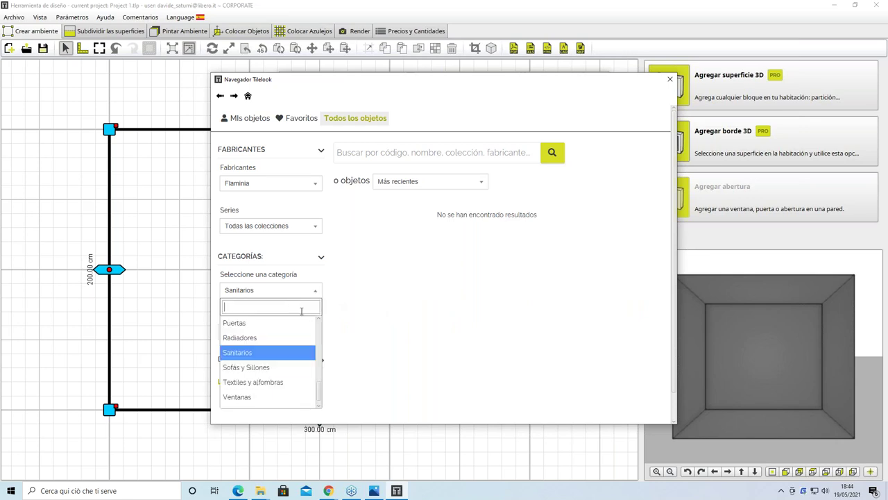
pyautogui.click(303, 354)
# Step: Filter by the Bidé suspendido subcategory, download Flaminia's IO 2.0 wall hung bidet and return to the project's model list
pyautogui.click(303, 334)
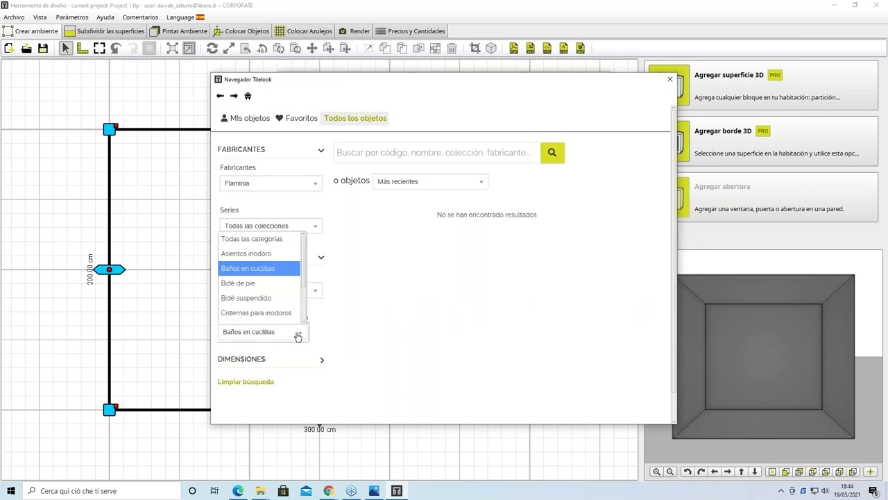
pyautogui.click(288, 298)
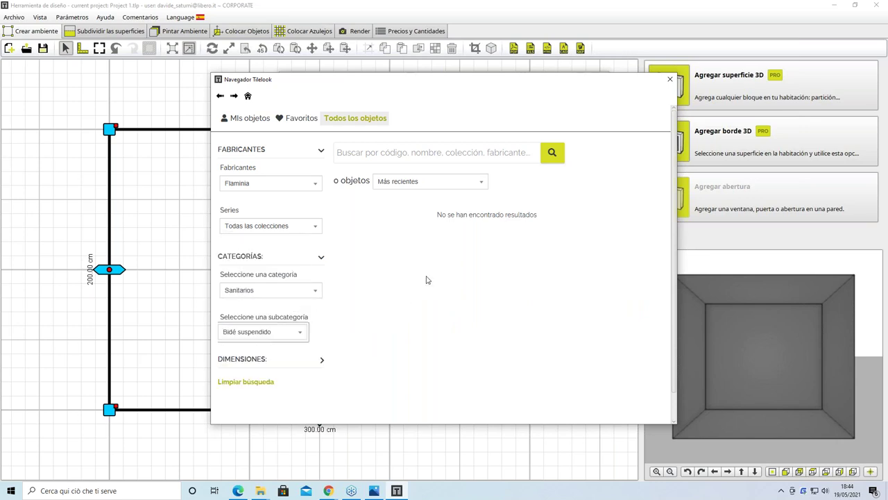
pyautogui.click(491, 281)
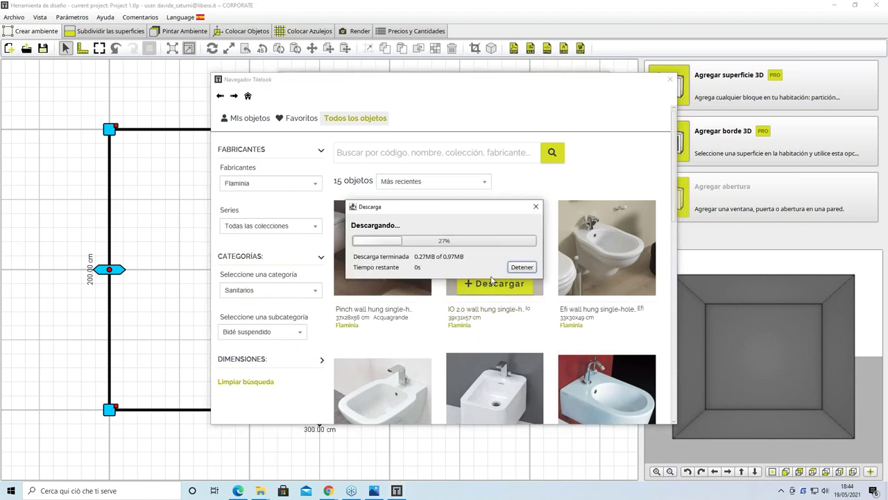
pyautogui.click(670, 79)
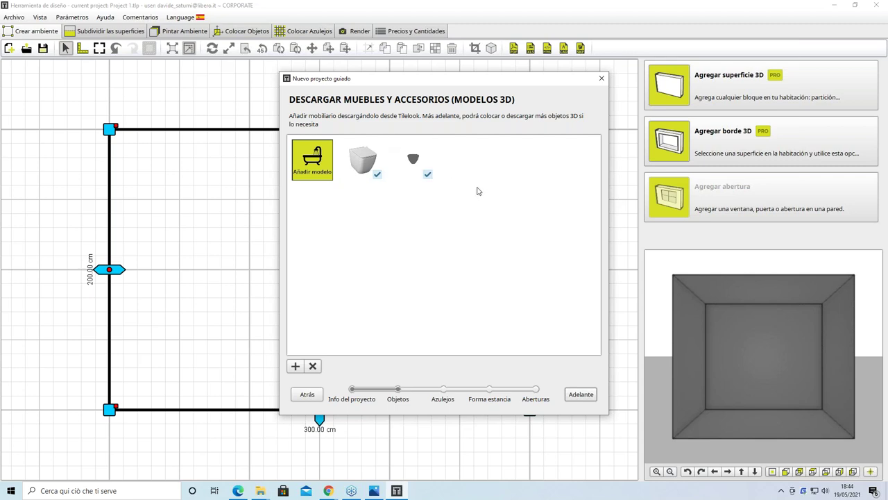
# Step: Advance the guided project to the tile stage and open the Tilelook browser to add a tile
pyautogui.click(580, 394)
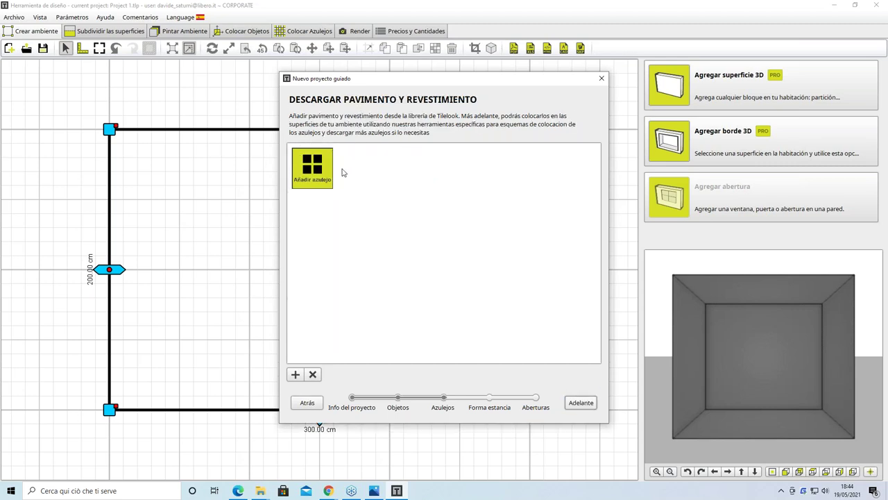
pyautogui.click(317, 172)
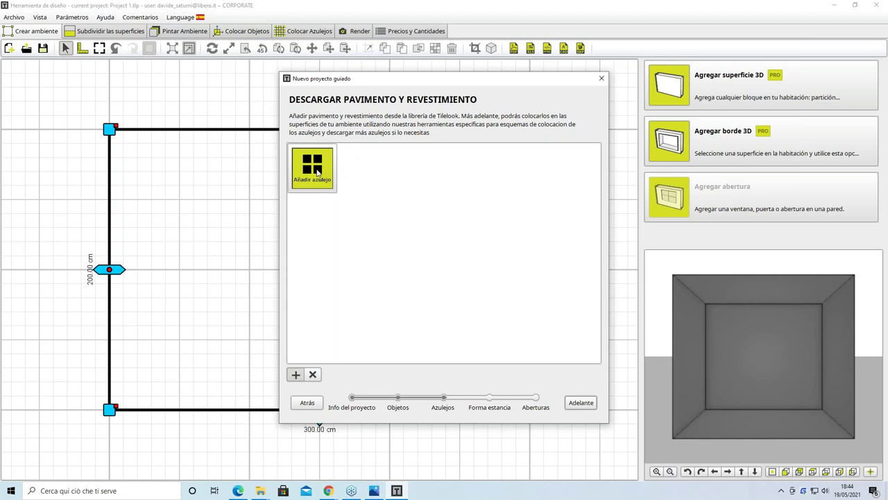
pyautogui.click(334, 183)
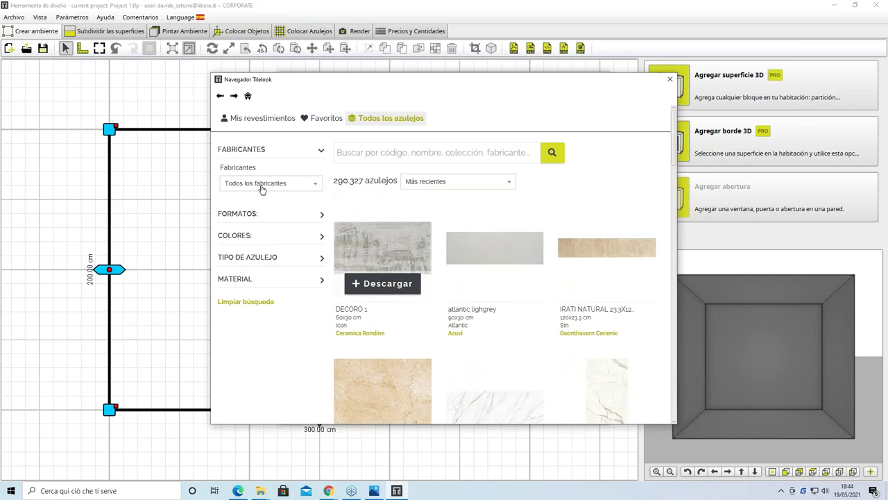
pyautogui.scroll(-1, 261, 189)
pyautogui.scroll(1, 384, 224)
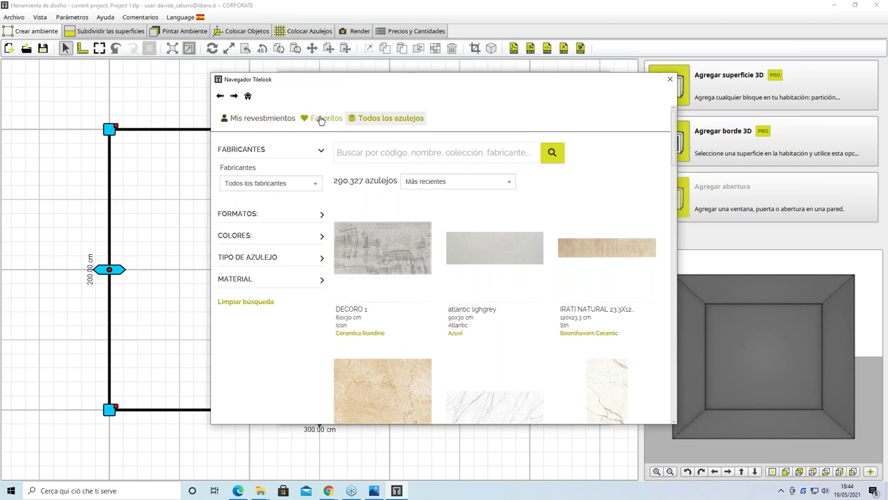
# Step: Show only the favourite tiles in the Tilelook browser
pyautogui.click(359, 123)
pyautogui.click(320, 125)
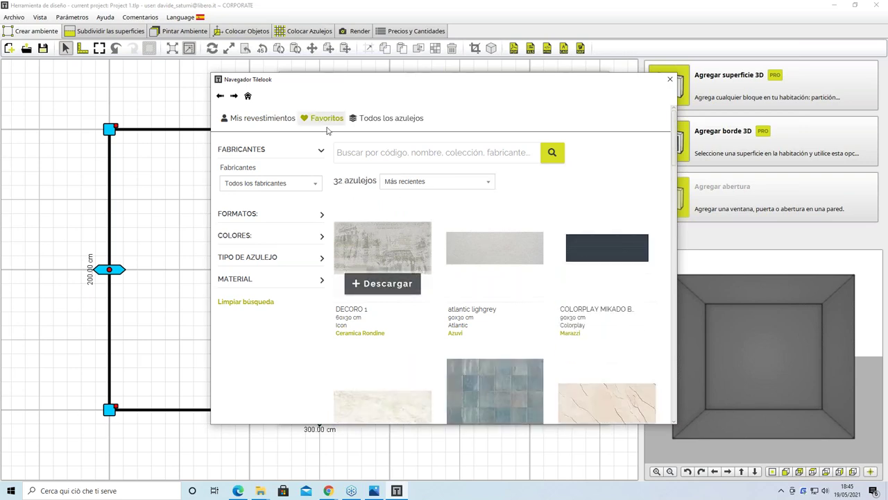
pyautogui.moveTo(360, 235)
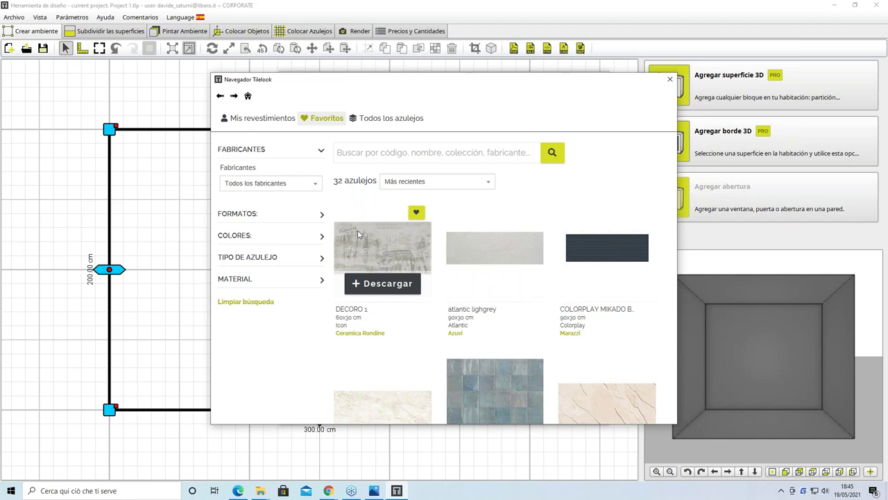
# Step: Switch to the Tilelook website in Chrome, browse its wall and floor tiles and view the MARMOROS BEIGE 60X60 tile's details
pyautogui.moveTo(328, 491)
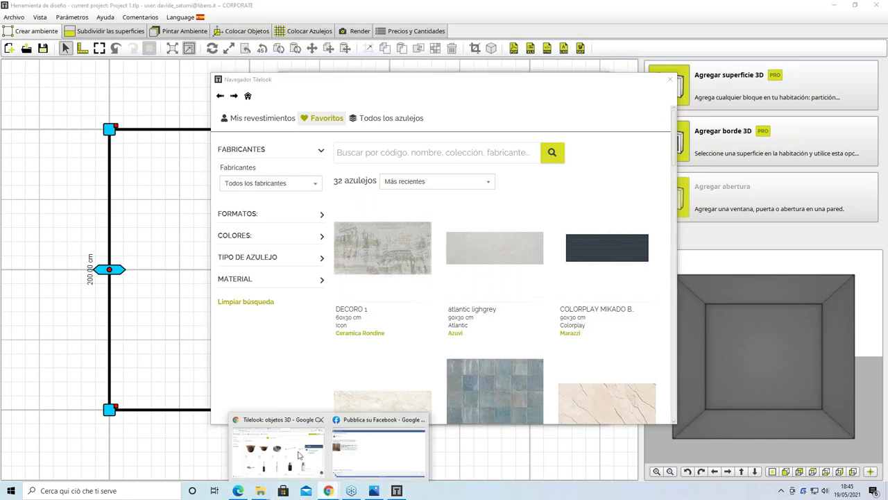
pyautogui.click(298, 454)
pyautogui.moveTo(114, 67)
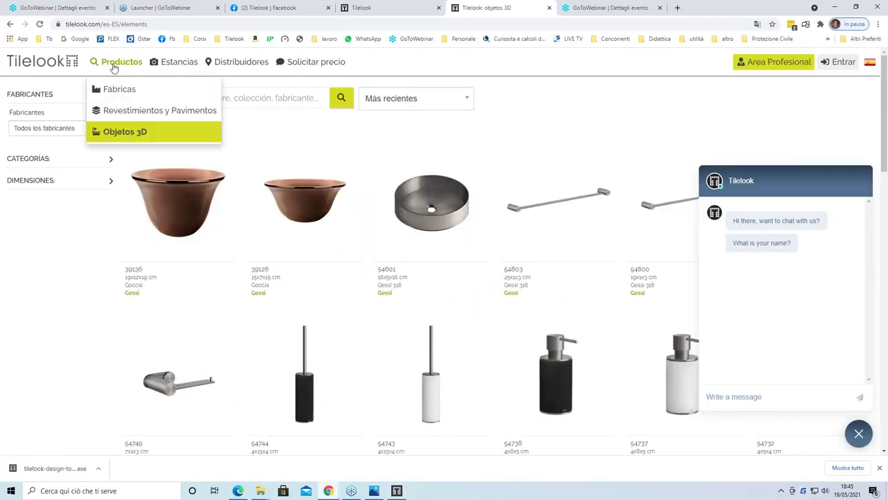
pyautogui.click(122, 110)
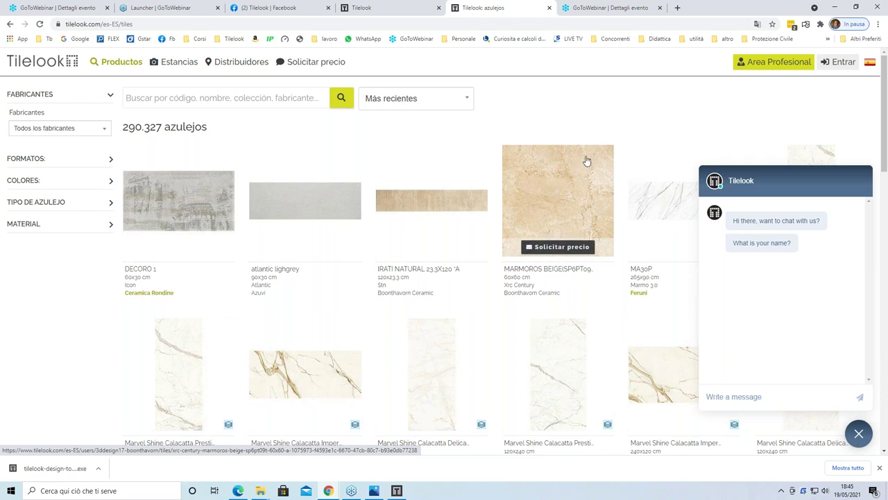
pyautogui.scroll(-1, 583, 167)
pyautogui.scroll(1, 577, 169)
pyautogui.click(575, 170)
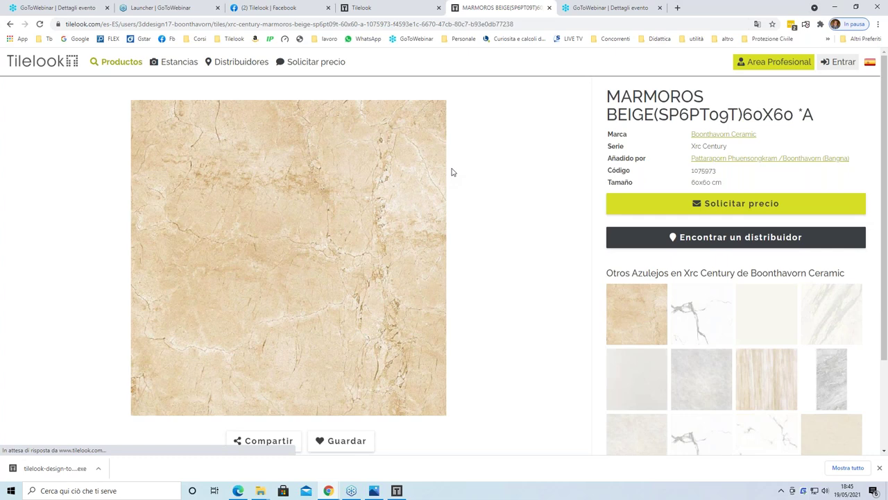
# Step: Return to the Design Tool and look through the favourite tiles, the account's own tiles and the full tile catalogue
pyautogui.hotkey('alt', 'Tab')
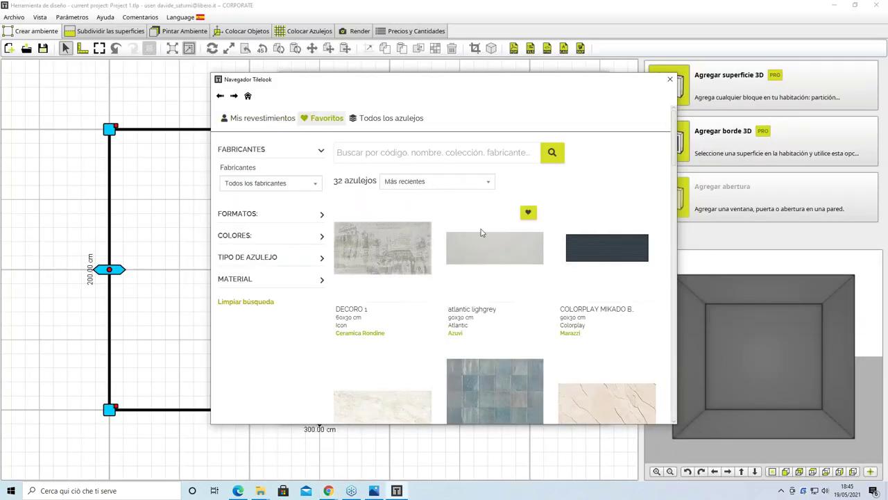
pyautogui.scroll(-3, 489, 229)
pyautogui.scroll(5, 490, 229)
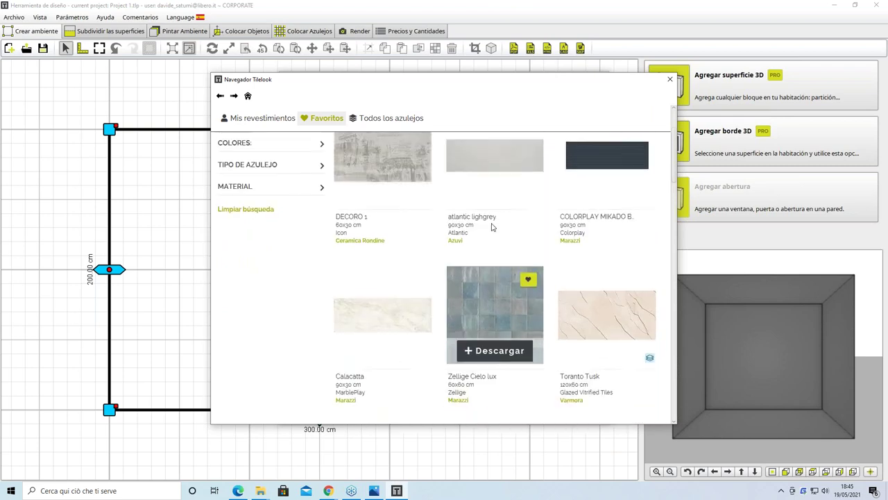
pyautogui.click(274, 119)
pyautogui.click(385, 122)
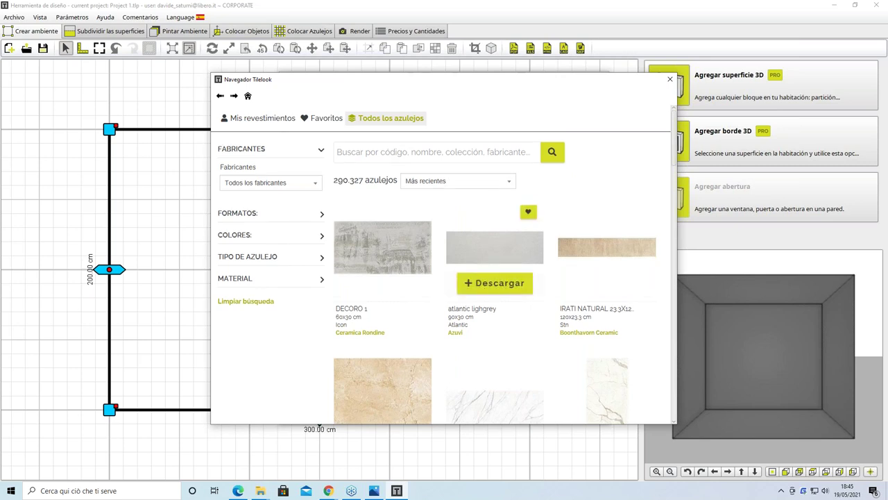
# Step: Mark Boonthavorn Ceramic's MARMOROS BEIGE 60x60 cm tile as a favourite and review it among the favourite tiles
pyautogui.scroll(-2, 424, 300)
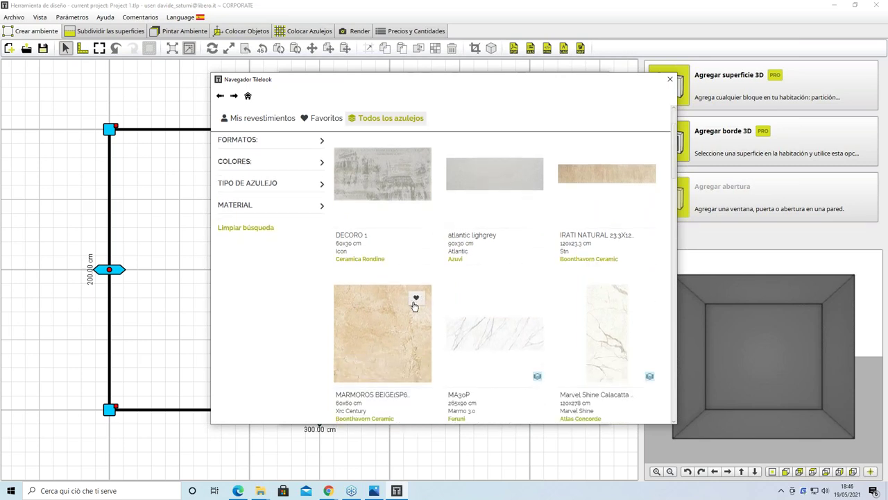
pyautogui.click(417, 299)
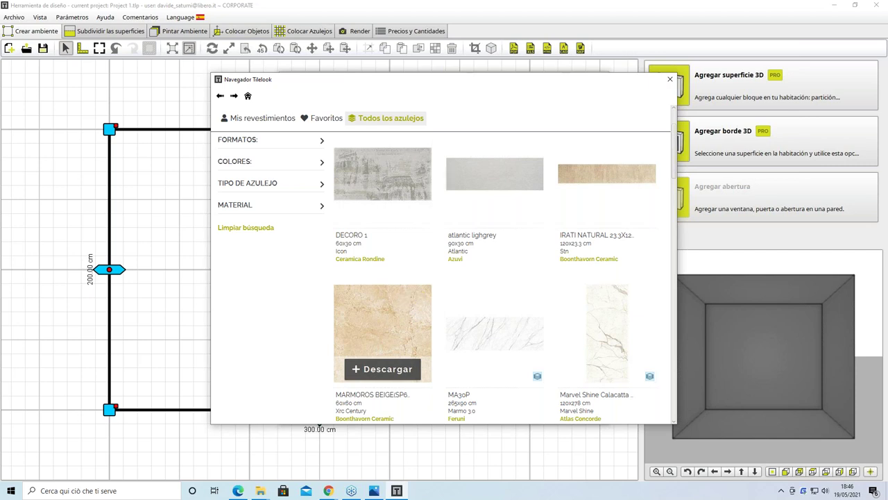
pyautogui.click(321, 119)
pyautogui.moveTo(609, 214)
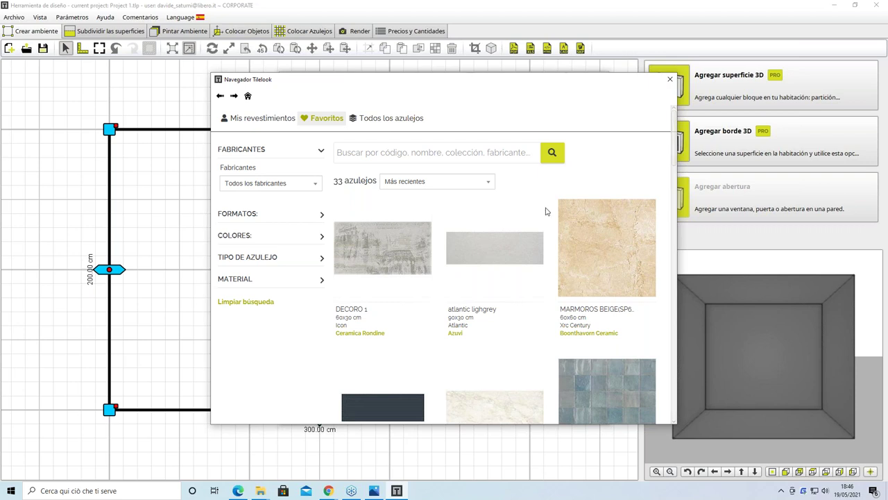
pyautogui.moveTo(604, 244)
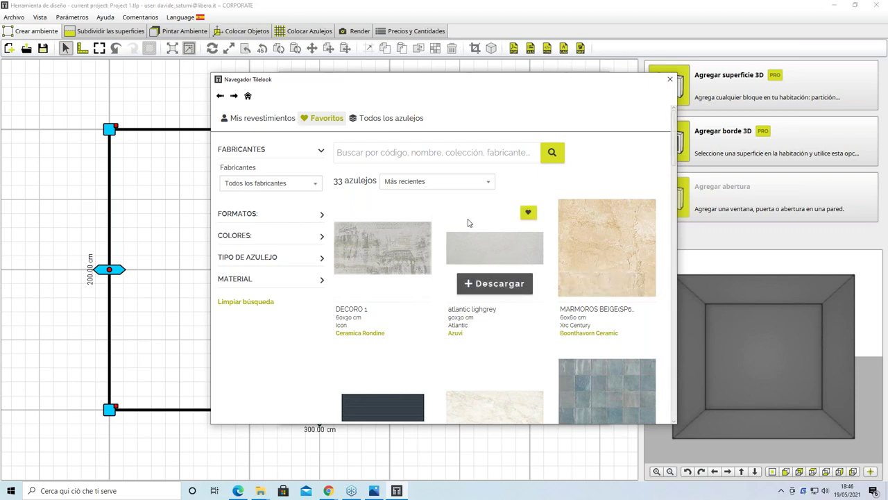
pyautogui.scroll(-2, 468, 254)
pyautogui.scroll(2, 575, 244)
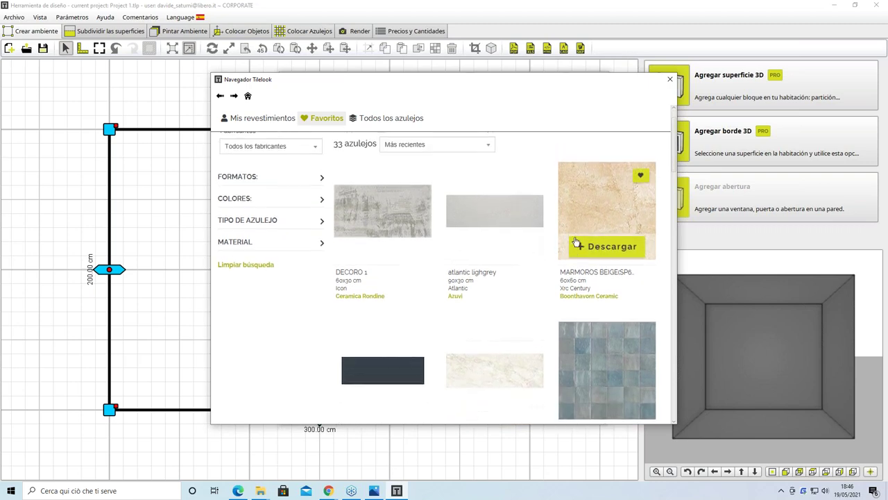
pyautogui.scroll(1, 566, 244)
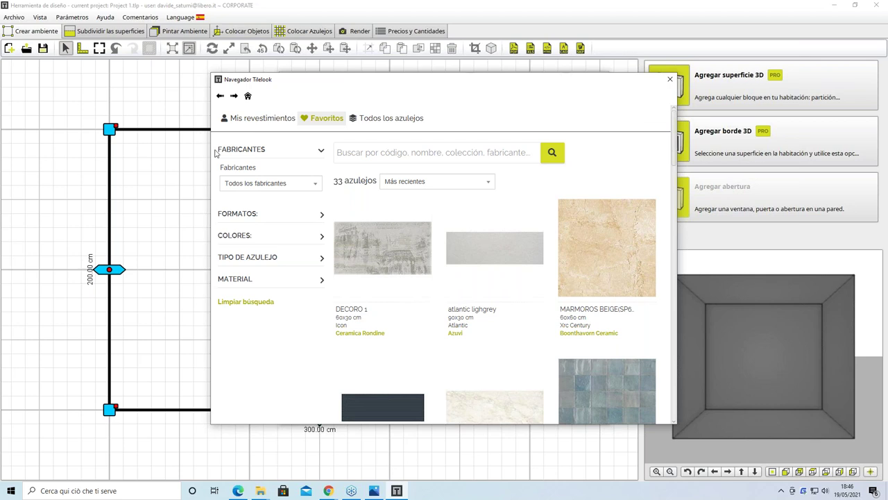
# Step: Delete the 50x20 cm tile test1 from Mis revestimientos and look over the remaining own tiles
pyautogui.click(246, 124)
pyautogui.click(416, 212)
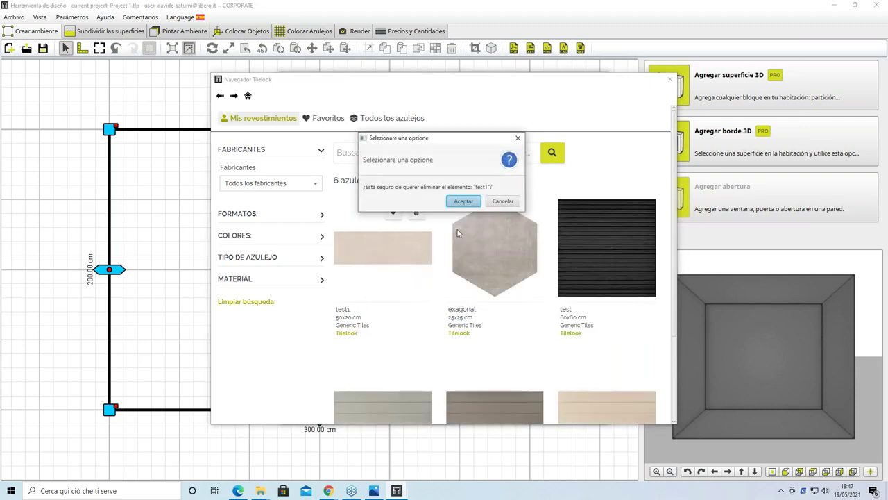
pyautogui.click(464, 202)
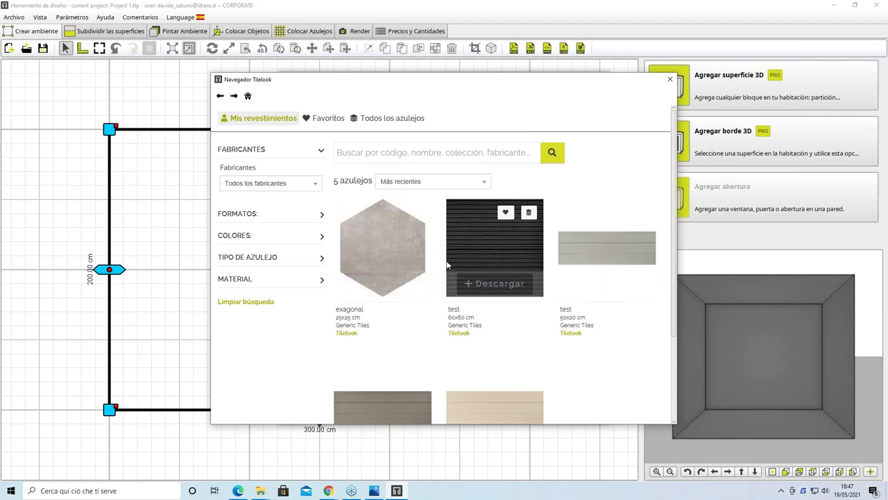
pyautogui.scroll(-1, 526, 304)
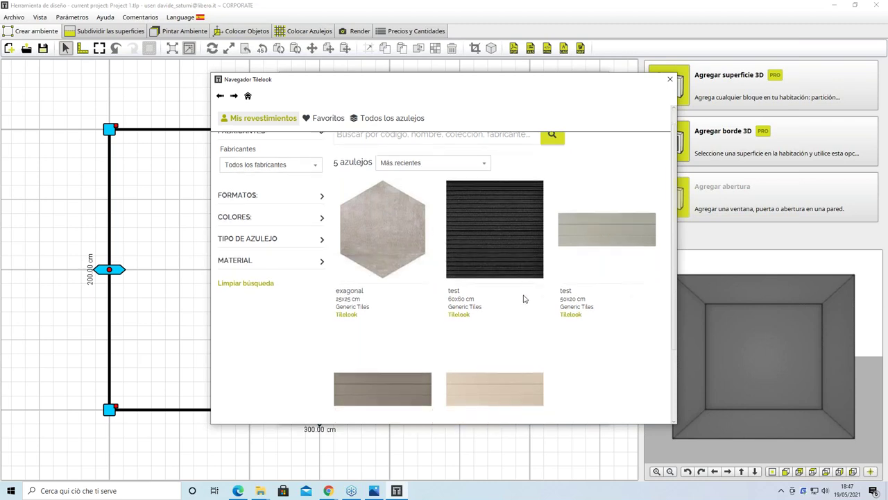
pyautogui.scroll(1, 524, 298)
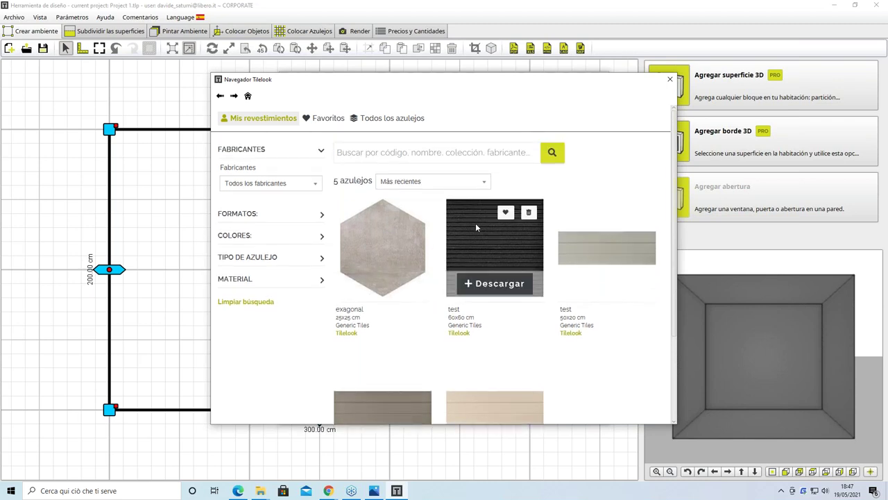
# Step: Switch to Chrome to view the website's wall and floor tile catalogue, then return to the Design Tool's tile browser
pyautogui.click(329, 490)
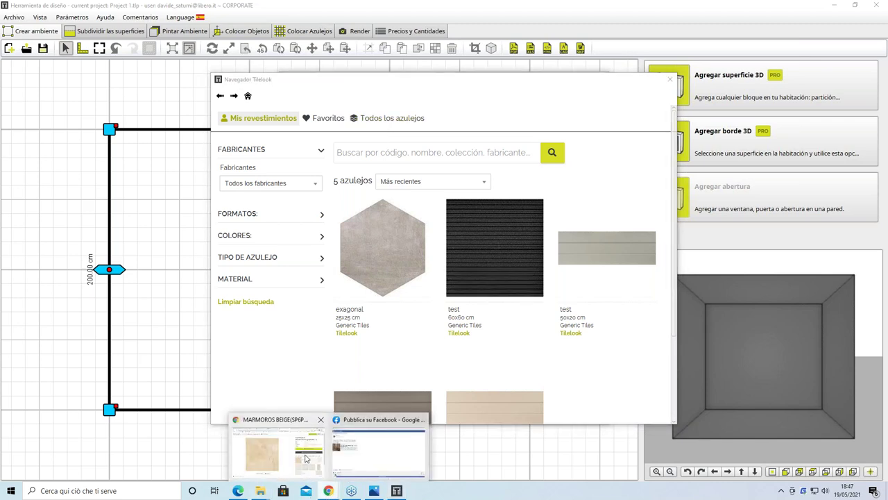
pyautogui.click(329, 454)
pyautogui.moveTo(122, 66)
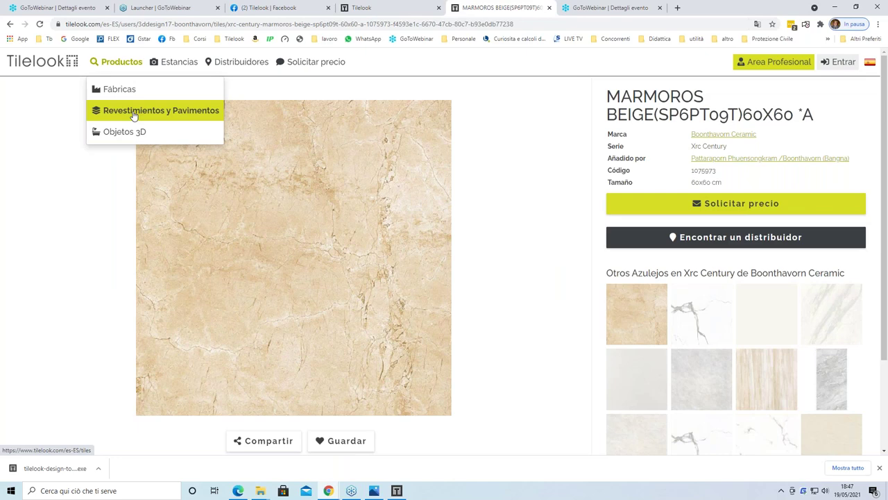
pyautogui.click(134, 112)
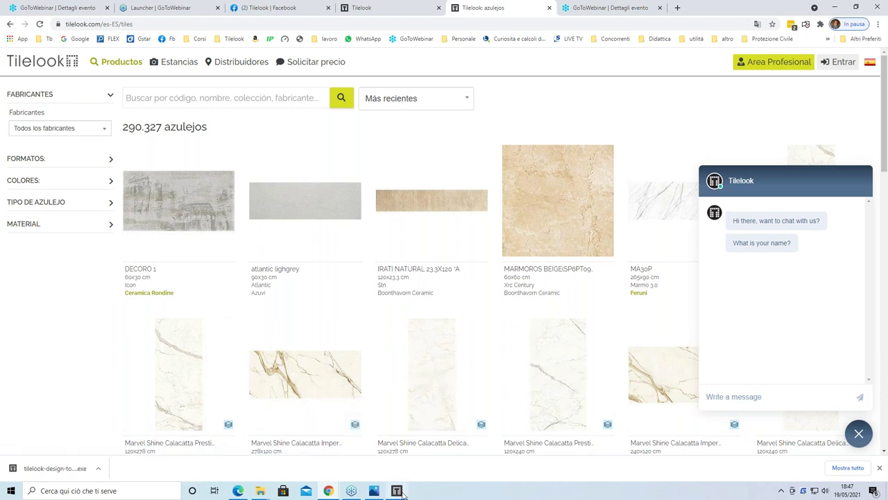
pyautogui.moveTo(402, 494)
pyautogui.click(401, 468)
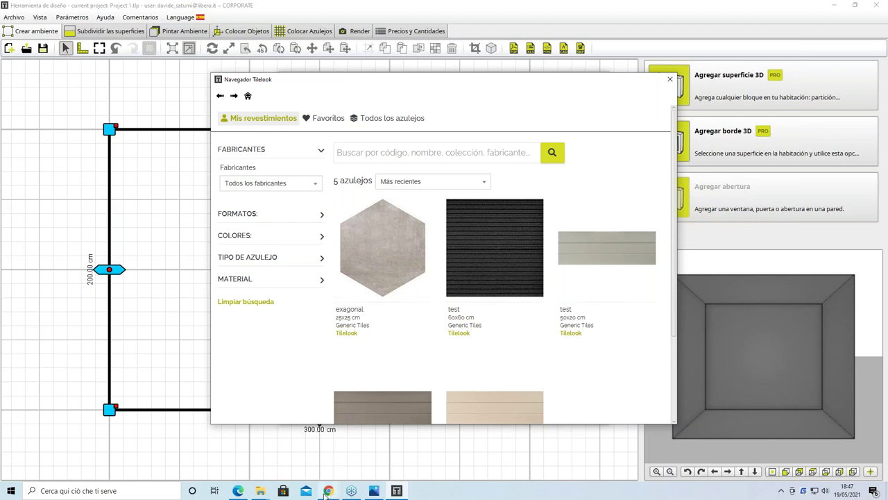
# Step: Switch to the Tilelook website in Chrome and sign in with the account's saved e-mail and password
pyautogui.moveTo(331, 493)
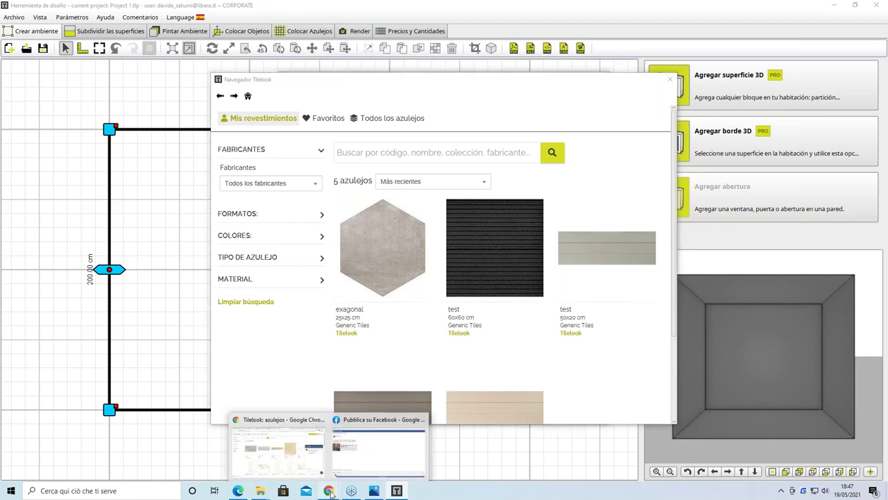
pyautogui.click(303, 452)
pyautogui.click(840, 62)
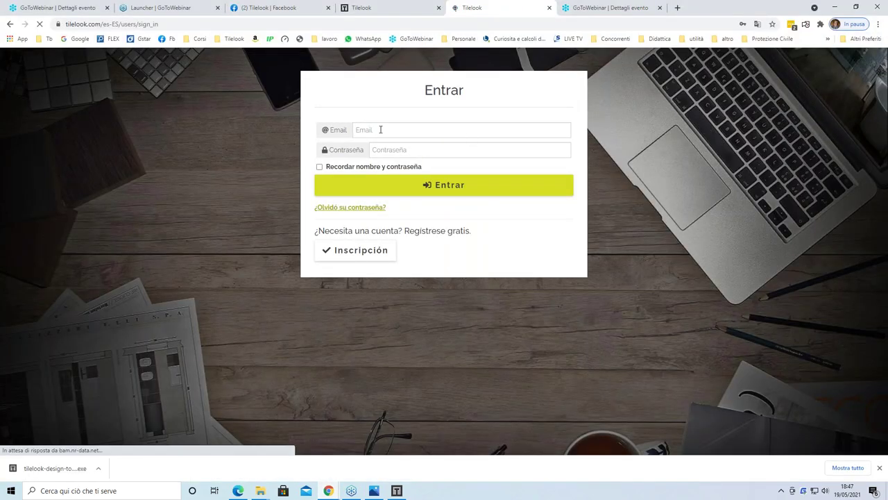
pyautogui.click(378, 130)
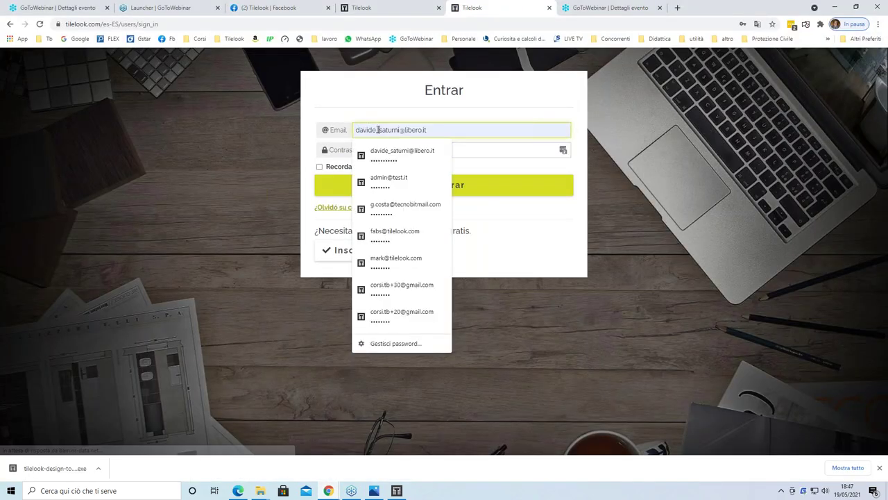
pyautogui.click(401, 153)
pyautogui.click(410, 190)
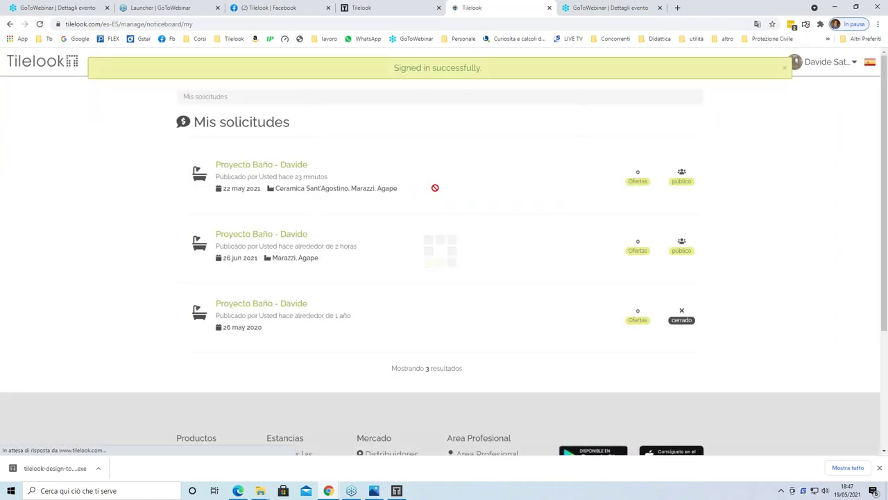
# Step: Open the Mi Tilelook dashboard and start uploading a new tile, viewing the main fields of its form
pyautogui.click(811, 64)
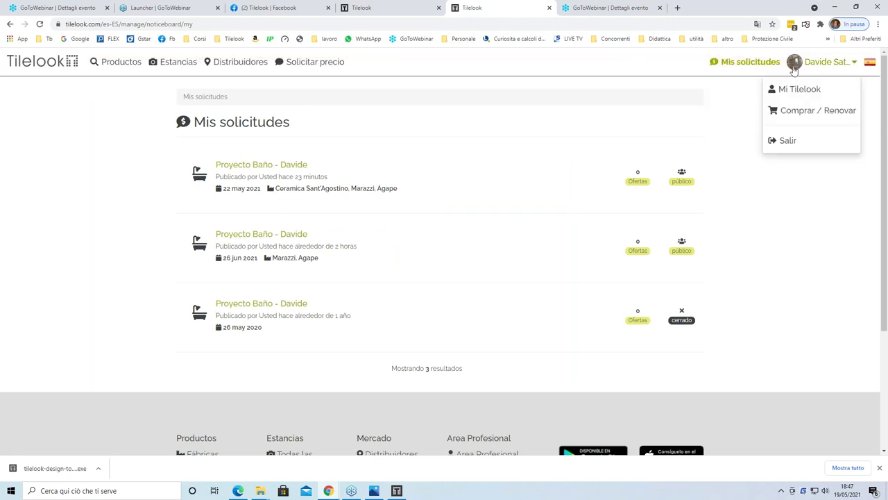
pyautogui.click(801, 90)
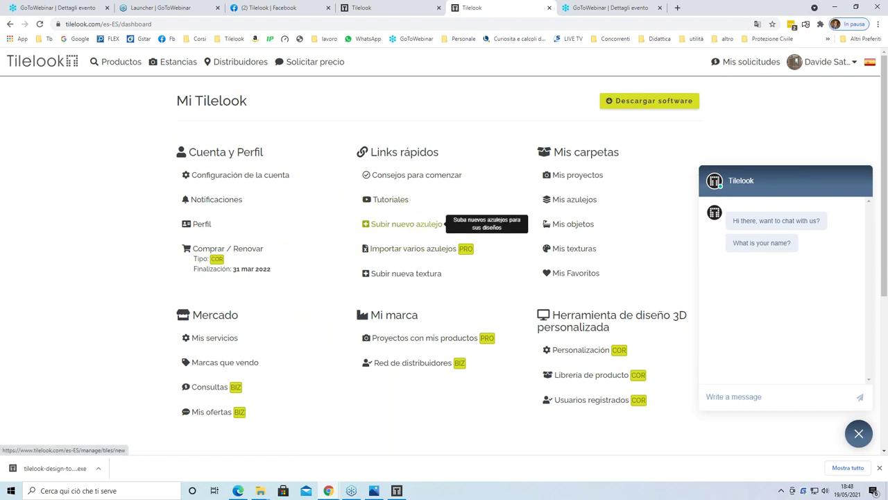
pyautogui.click(399, 231)
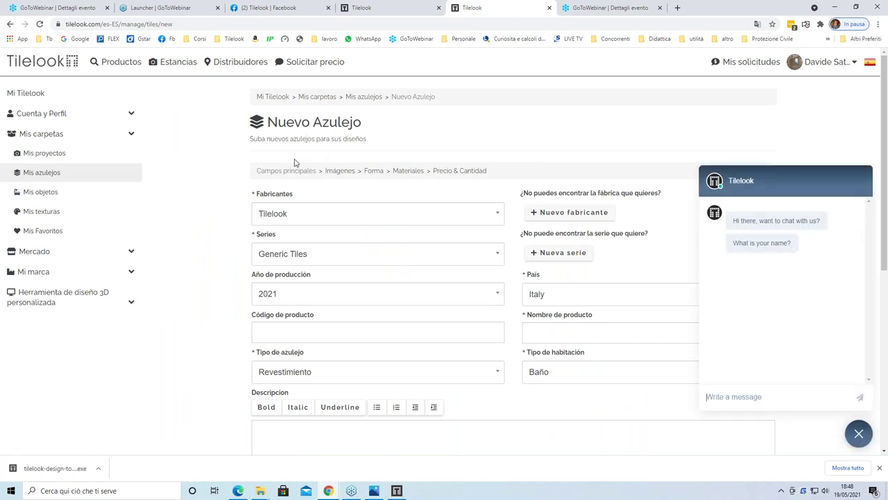
pyautogui.scroll(-1, 388, 185)
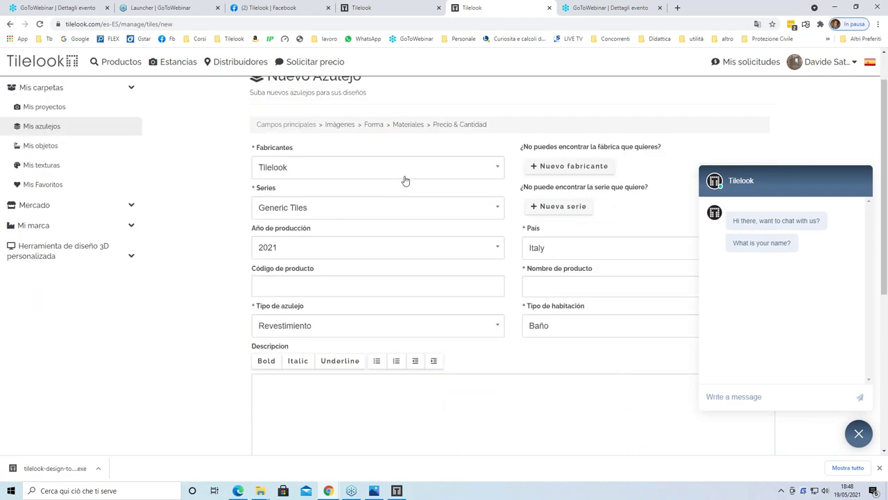
# Step: Look through the list of manufacturers, view the new manufacturer form, and return to the new tile form
pyautogui.click(322, 172)
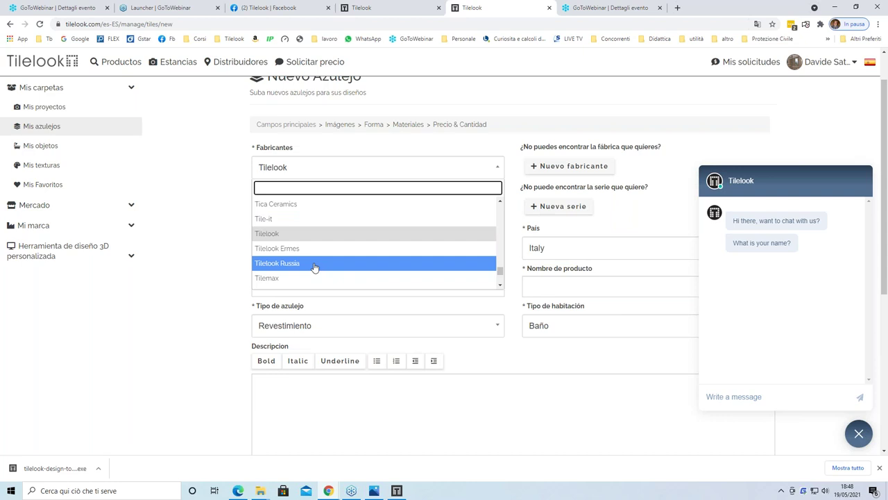
pyautogui.click(333, 175)
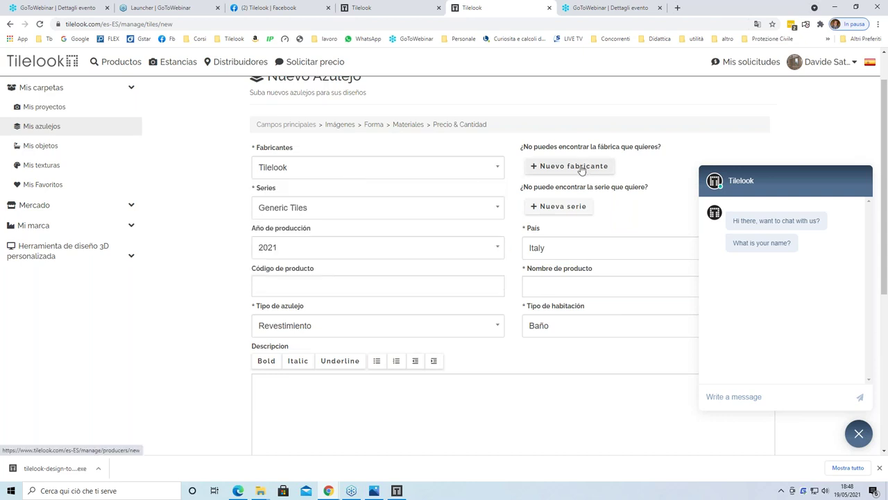
pyautogui.click(574, 167)
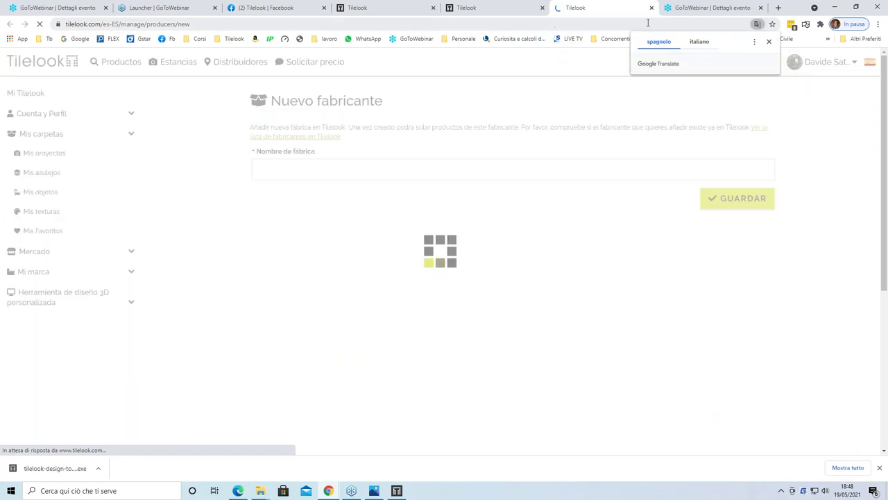
pyautogui.click(651, 8)
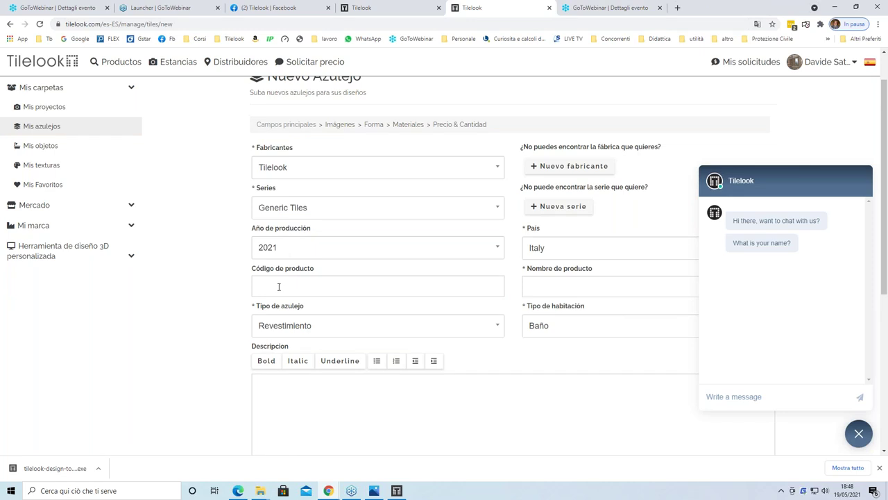
# Step: Look through the available tile types and select Revestimiento for the new tile
pyautogui.scroll(-2, 298, 312)
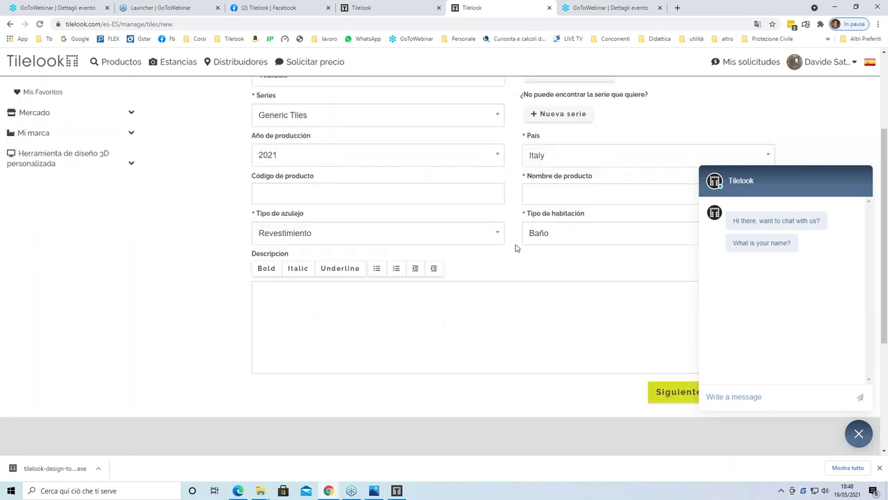
pyautogui.click(495, 235)
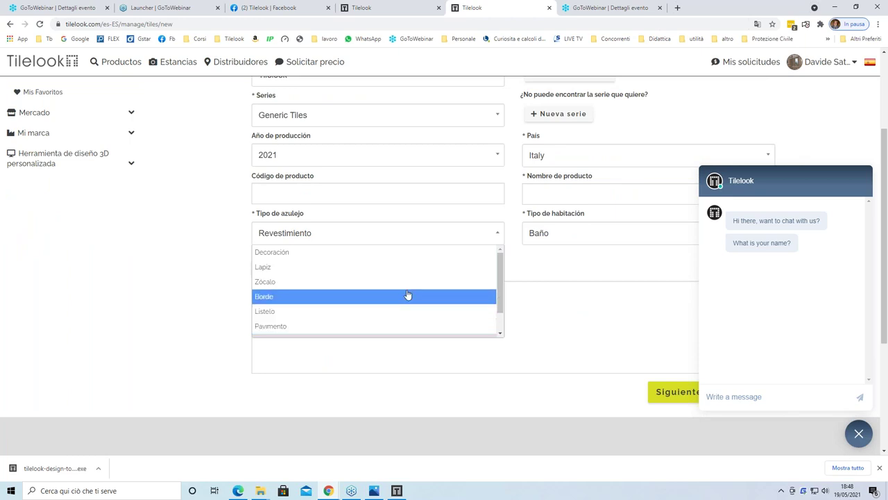
pyautogui.scroll(-2, 502, 284)
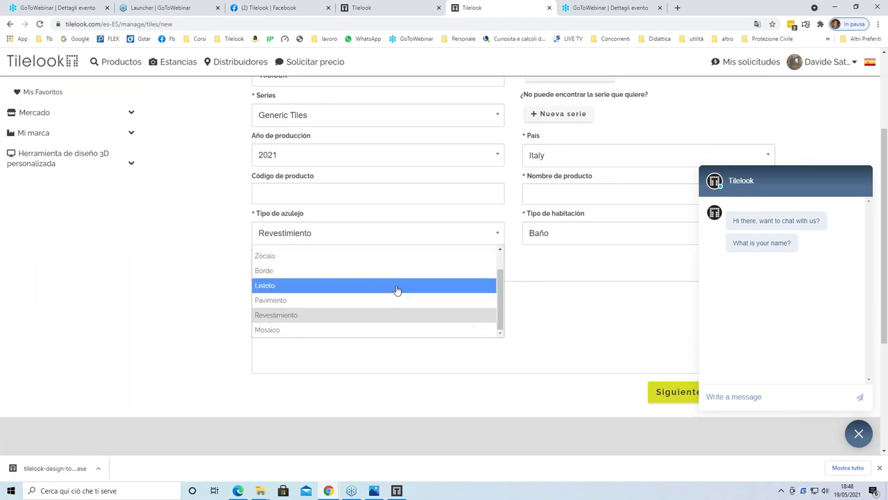
pyautogui.click(415, 317)
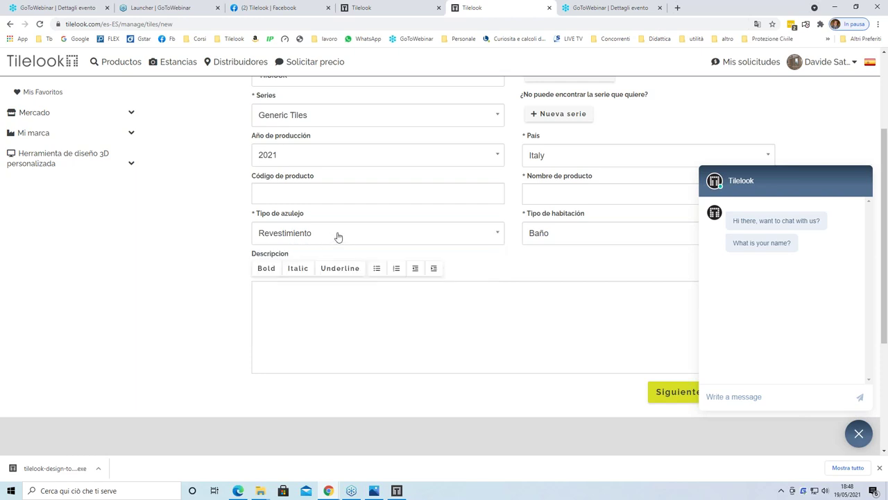
# Step: Name the product test2021, select Baño as its room type, and continue to the images stage
pyautogui.click(563, 192)
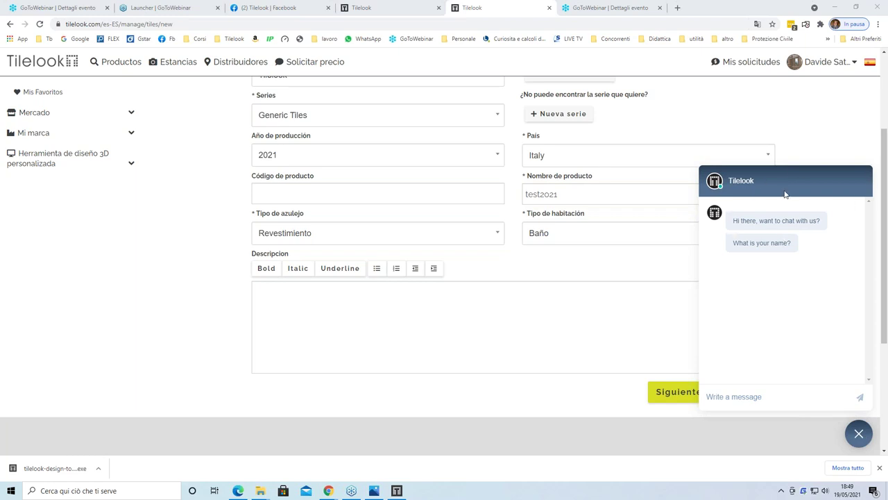
pyautogui.scroll(-2, 635, 222)
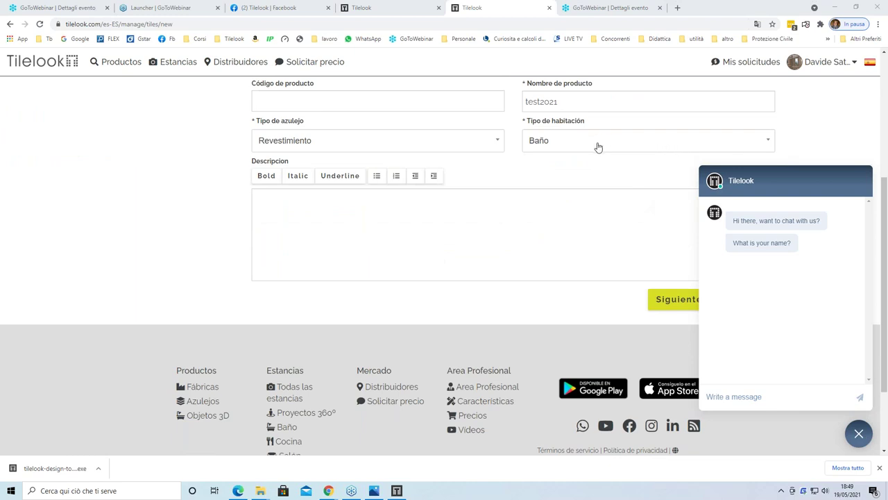
pyautogui.click(767, 142)
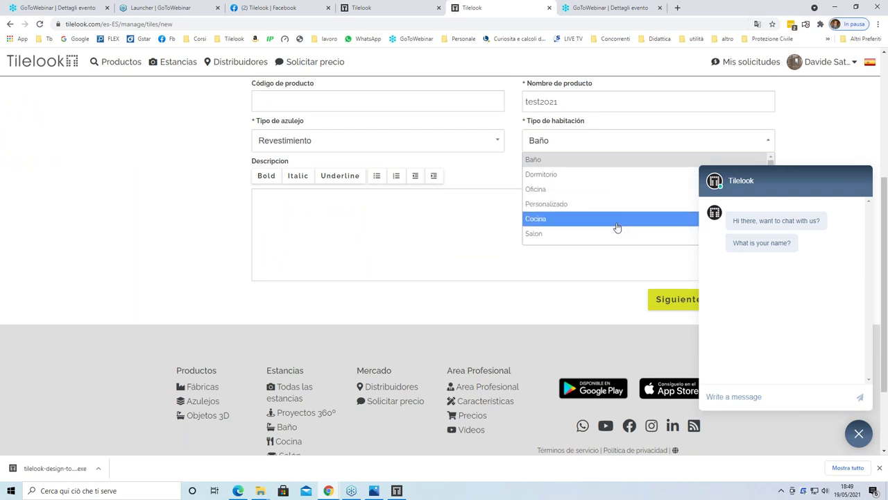
pyautogui.click(605, 161)
pyautogui.click(390, 206)
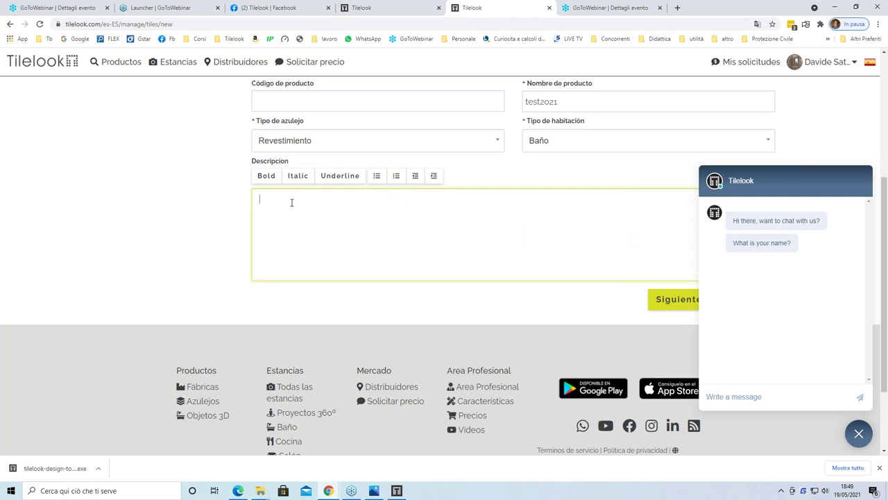
pyautogui.click(659, 299)
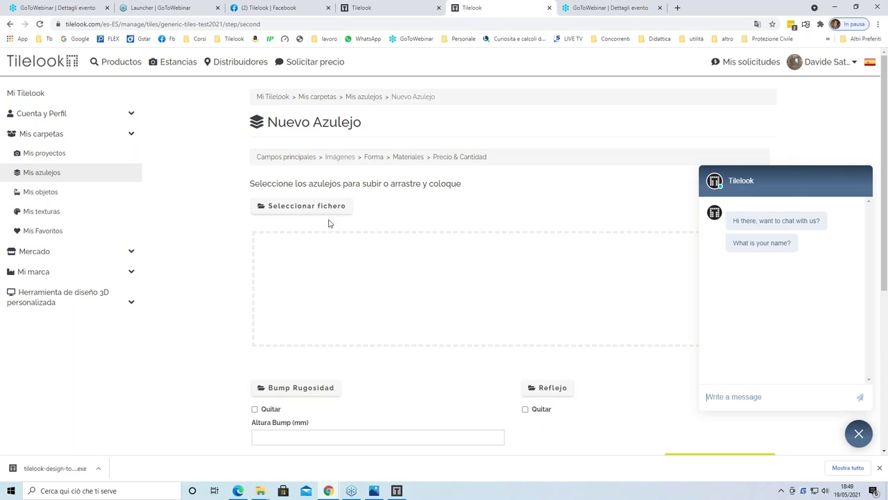
# Step: View the tile image artsilk.jpg from the x webinair TL folder and return to the Tilelook upload page in Chrome
pyautogui.click(261, 489)
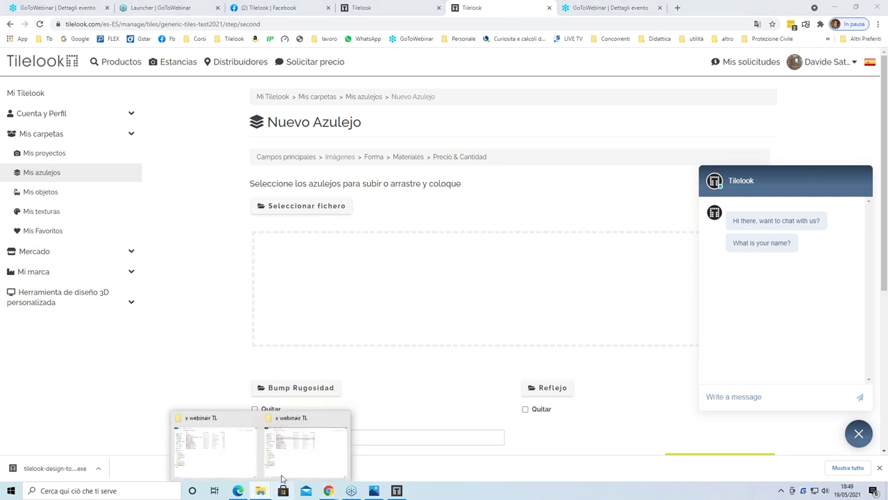
pyautogui.click(289, 466)
pyautogui.doubleClick(302, 118)
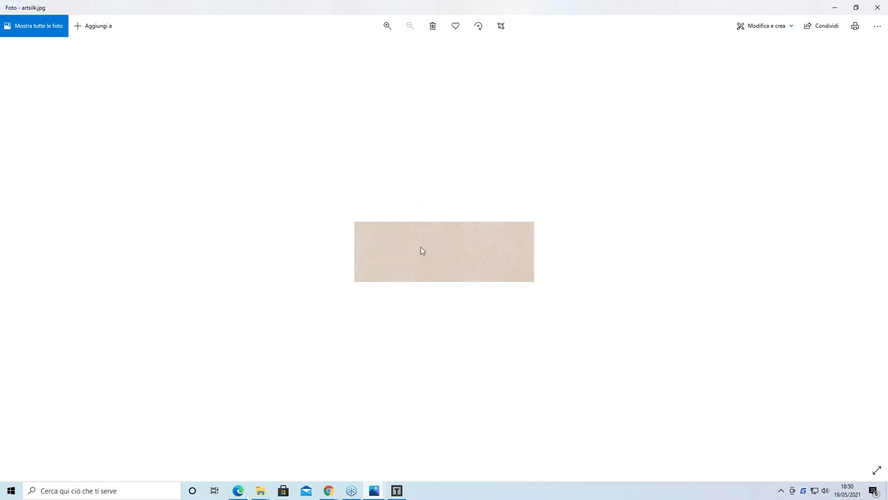
pyautogui.hotkey('alt', 'Tab')
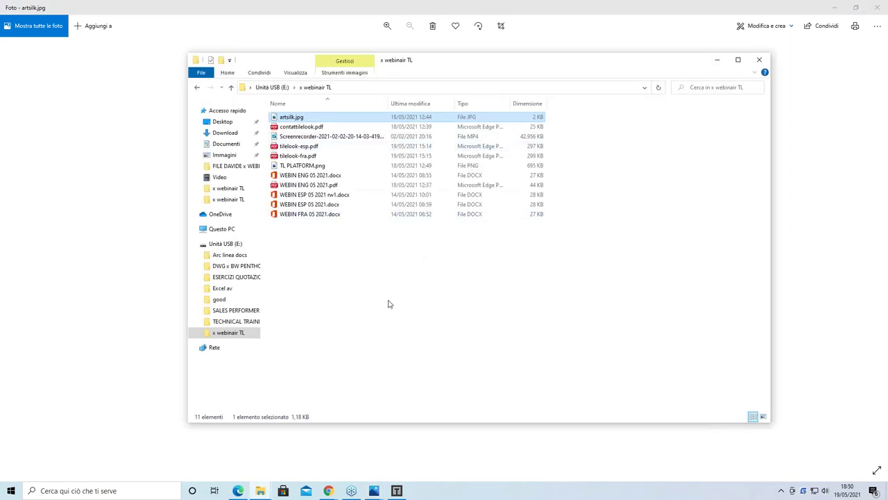
pyautogui.click(396, 491)
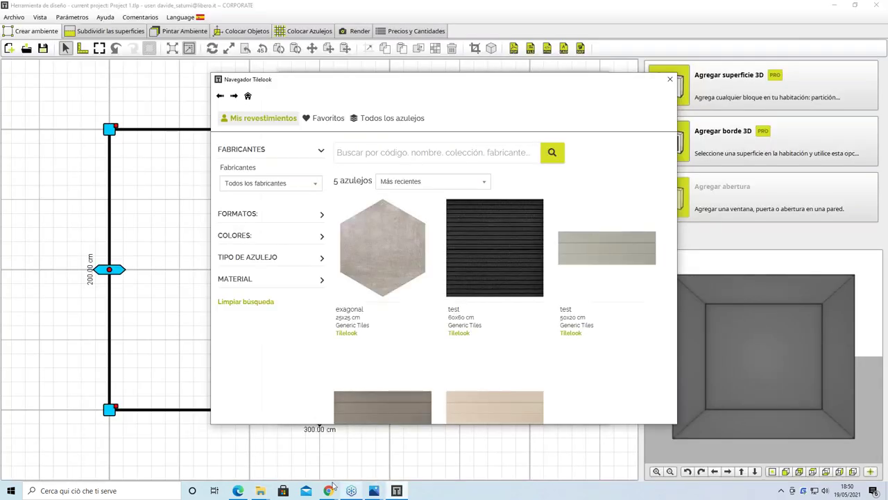
pyautogui.moveTo(329, 491)
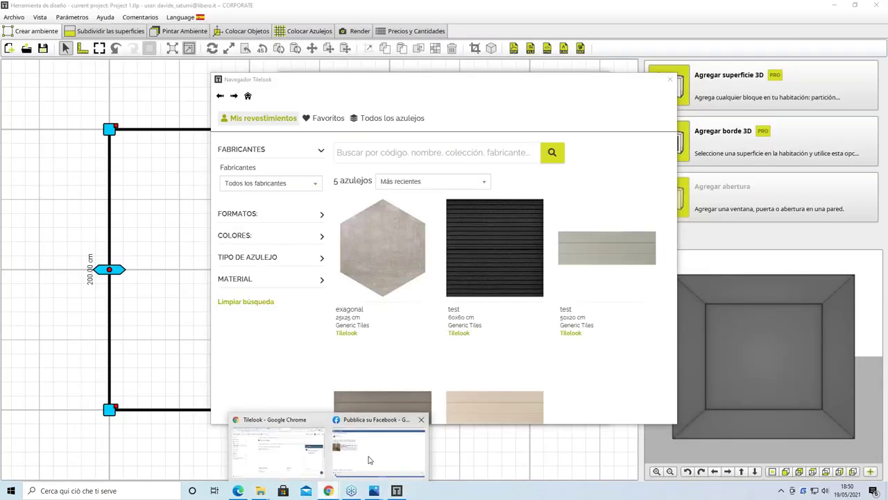
pyautogui.click(370, 459)
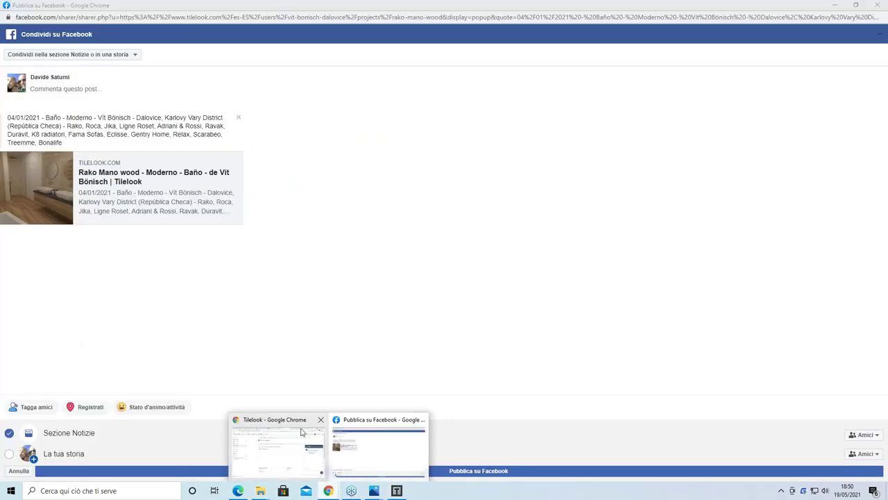
pyautogui.click(301, 432)
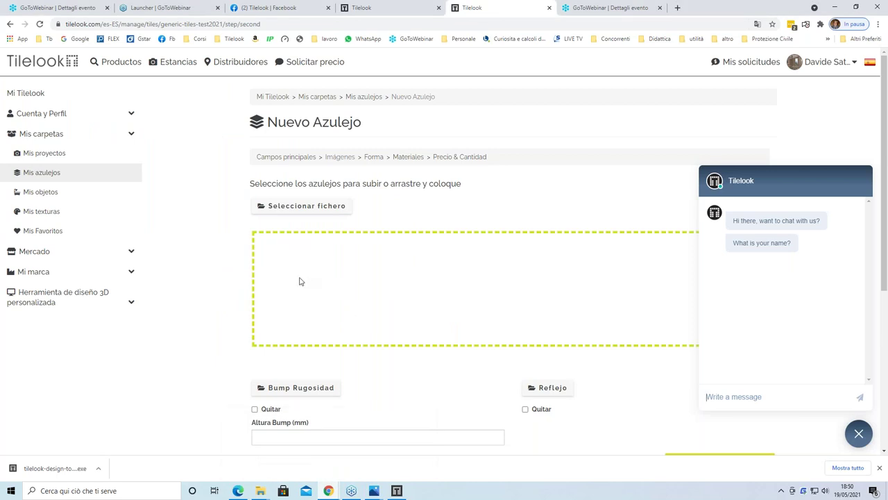
# Step: Upload artsilk.jpg as the tile's image and continue to the shape stage
pyautogui.click(310, 208)
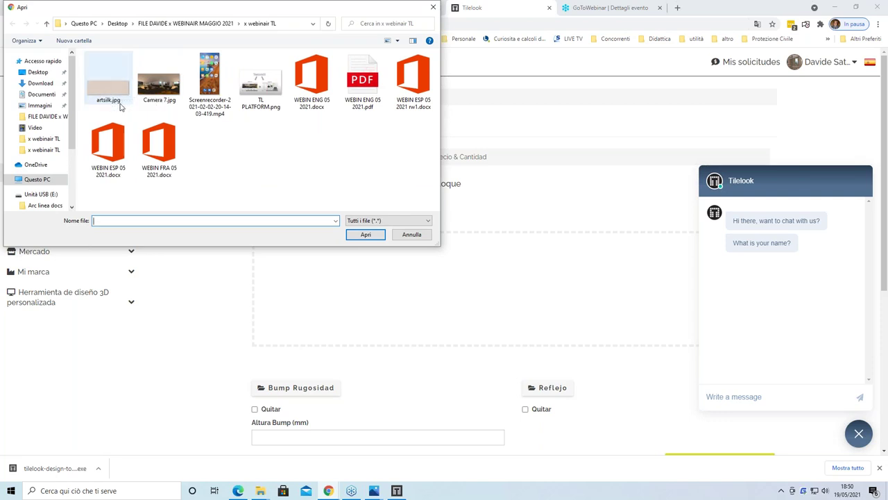
pyautogui.click(120, 86)
pyautogui.click(366, 236)
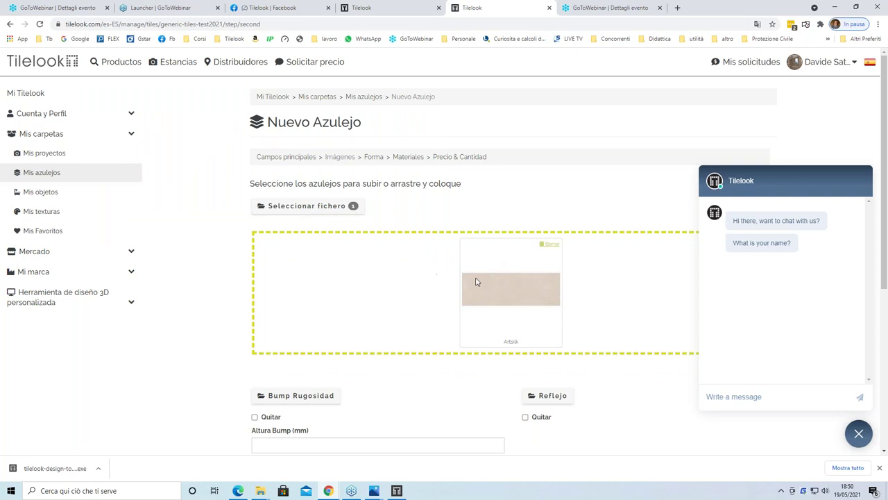
pyautogui.scroll(-1, 485, 285)
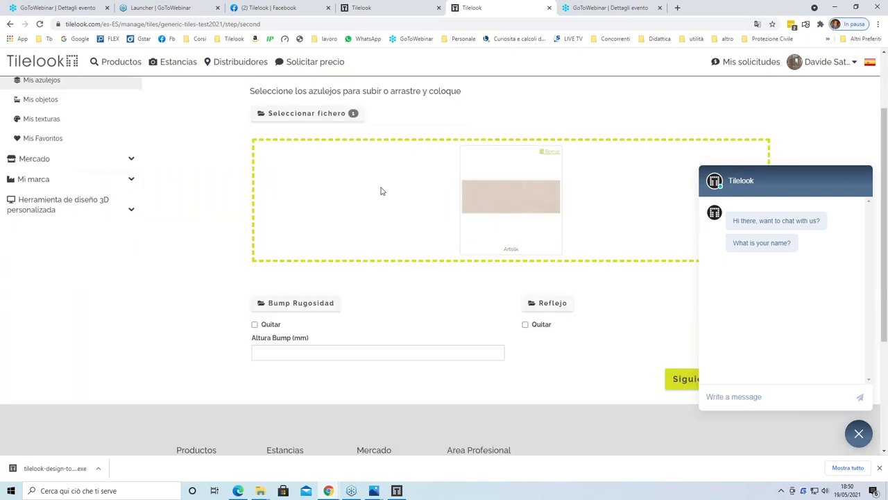
pyautogui.scroll(-1, 545, 210)
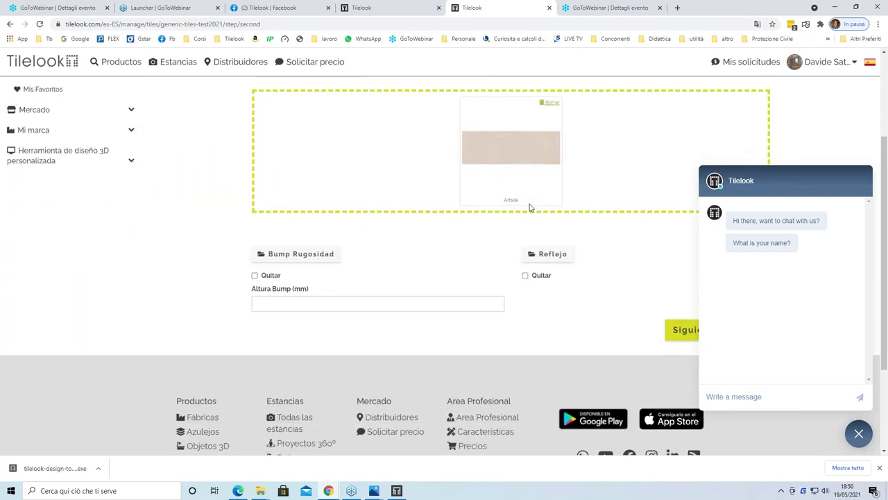
pyautogui.scroll(-1, 534, 208)
pyautogui.click(670, 285)
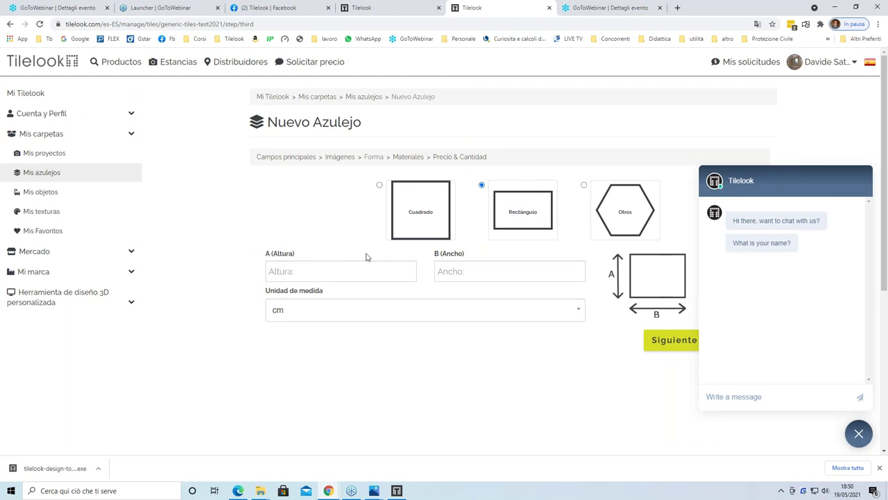
# Step: Set the rectangular tile's height to 20 cm and width to 50 cm, and continue to the materials stage
pyautogui.click(342, 267)
pyautogui.write('20')
pyautogui.click(466, 273)
pyautogui.write('50')
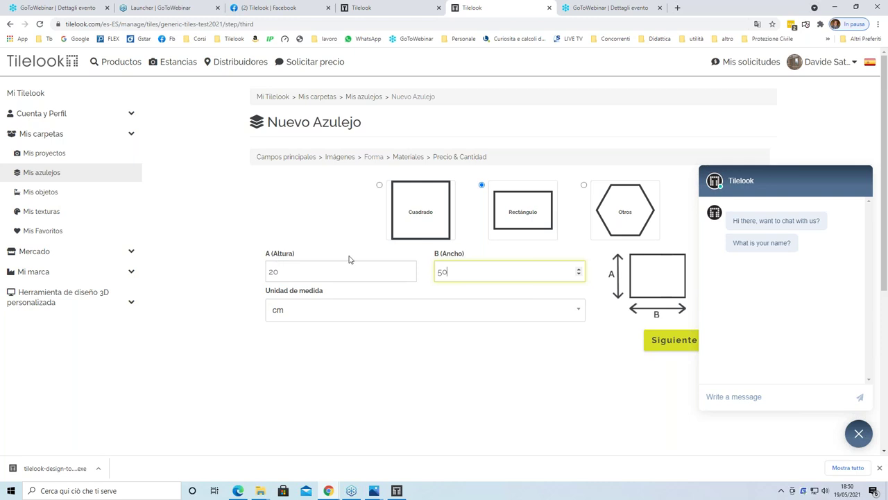
pyautogui.click(661, 340)
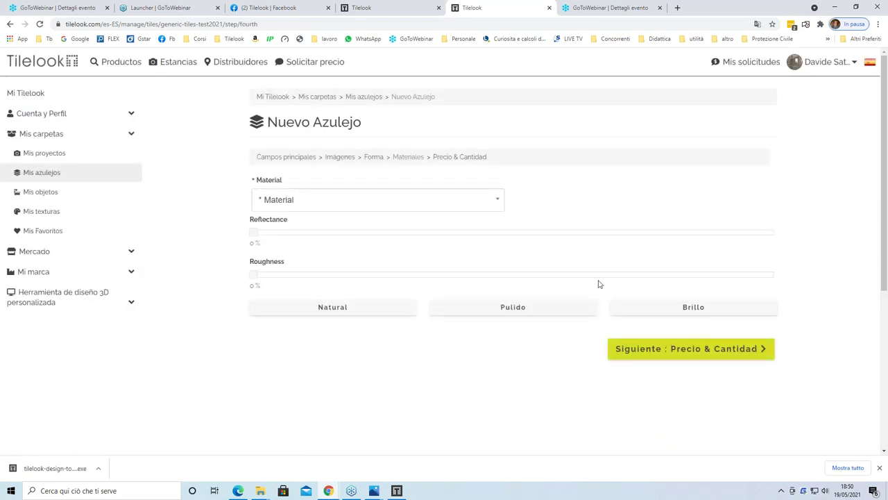
# Step: Set the new tile's material to Cerámica and complete its creation, keeping the default price and quantity values
pyautogui.click(499, 201)
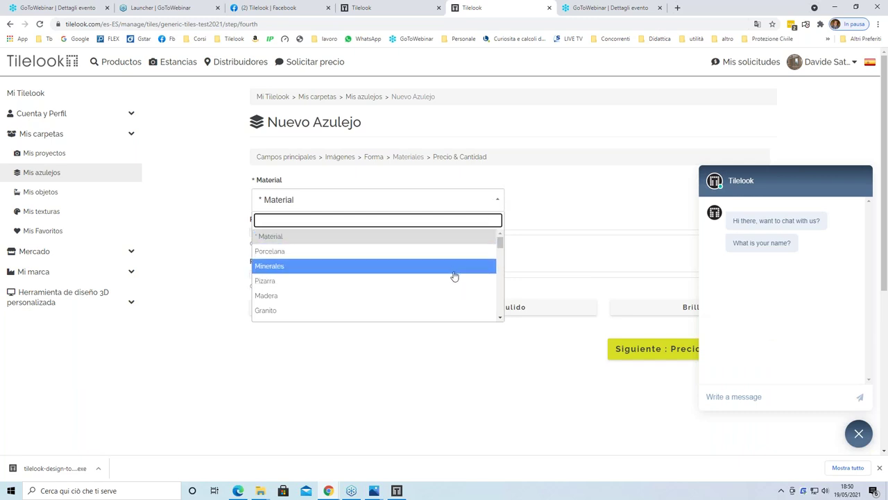
pyautogui.scroll(-1, 454, 275)
pyautogui.scroll(-1, 456, 277)
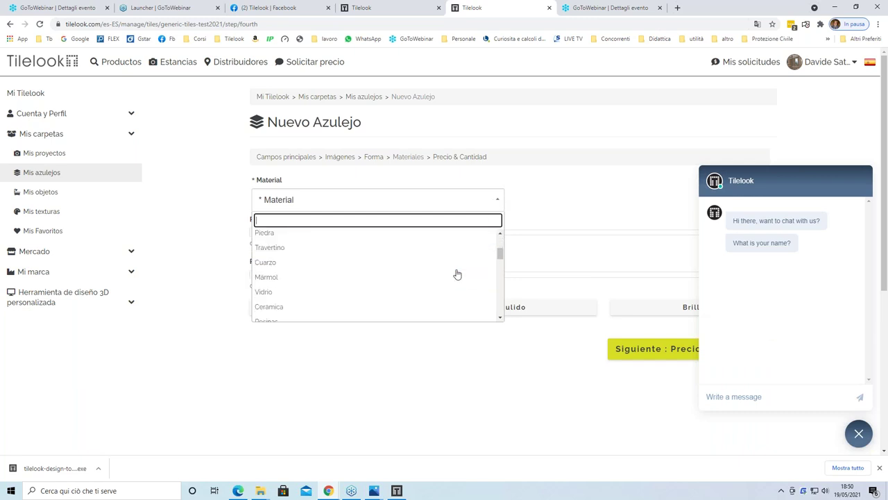
pyautogui.scroll(1, 457, 274)
pyautogui.scroll(-1, 459, 275)
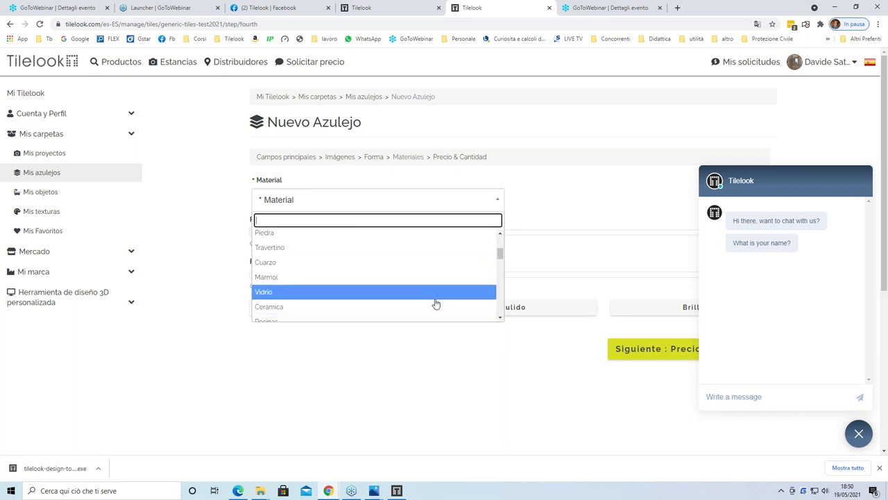
pyautogui.click(437, 307)
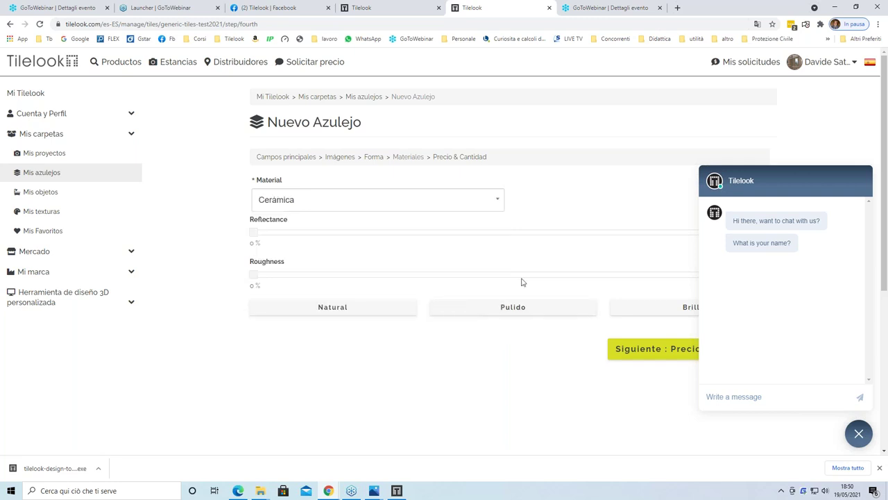
pyautogui.click(649, 351)
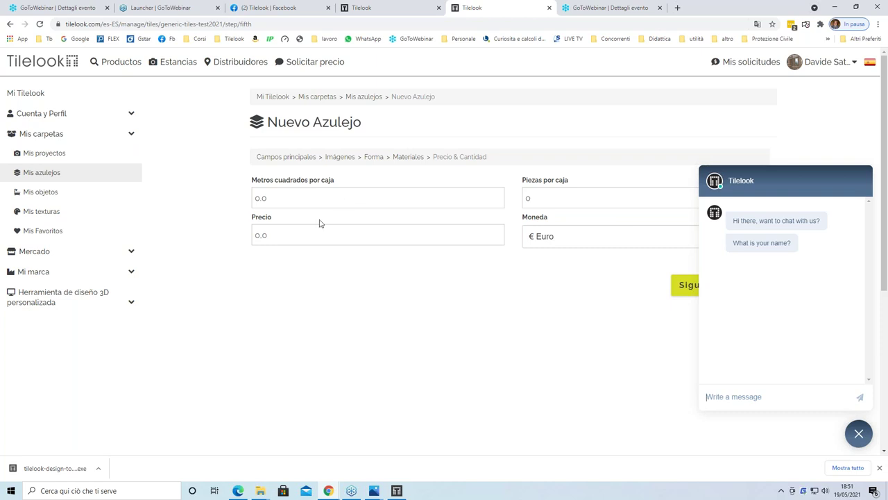
pyautogui.click(684, 287)
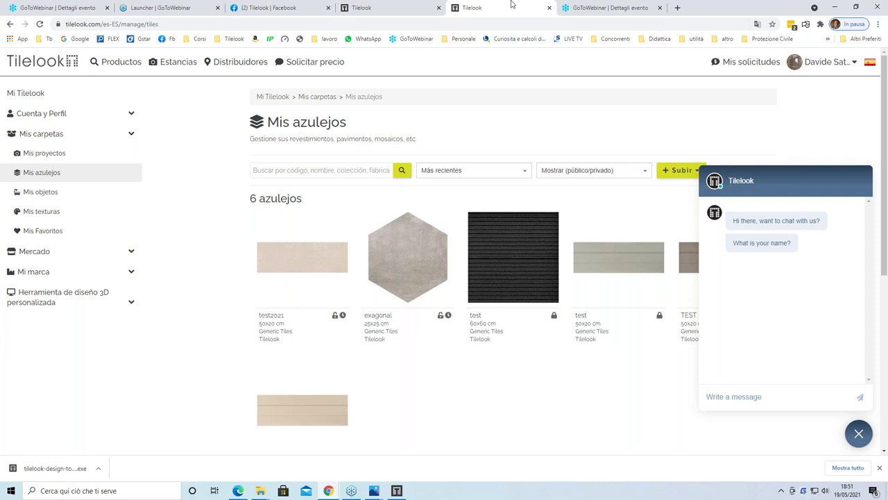
# Step: Switch to the Tilelook design tool and download the test2021 tile from Mis revestimientos into the guided project
pyautogui.click(415, 11)
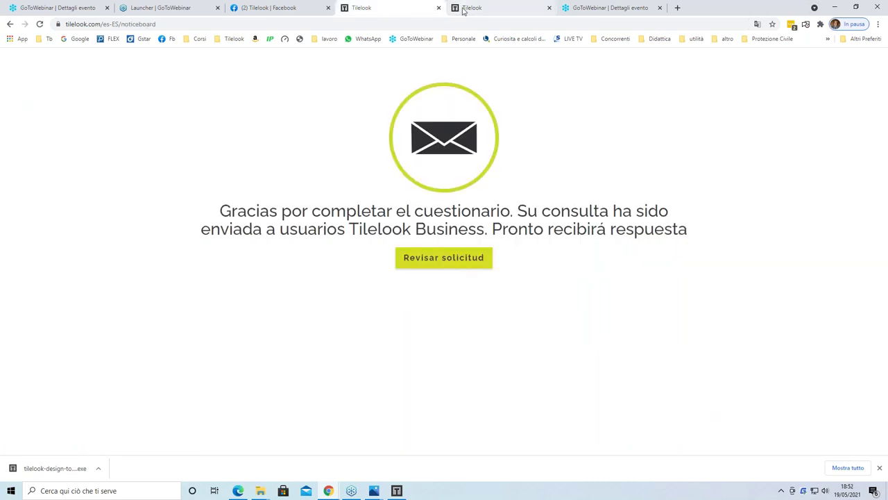
pyautogui.click(468, 11)
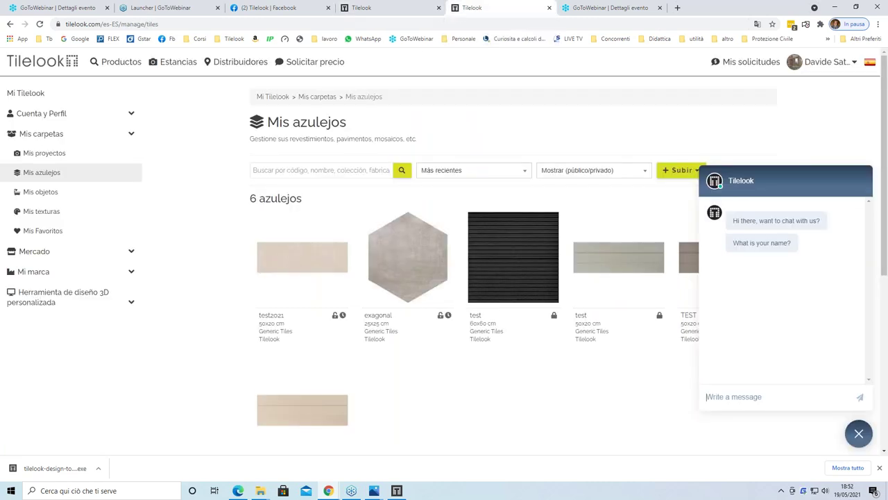
pyautogui.click(397, 490)
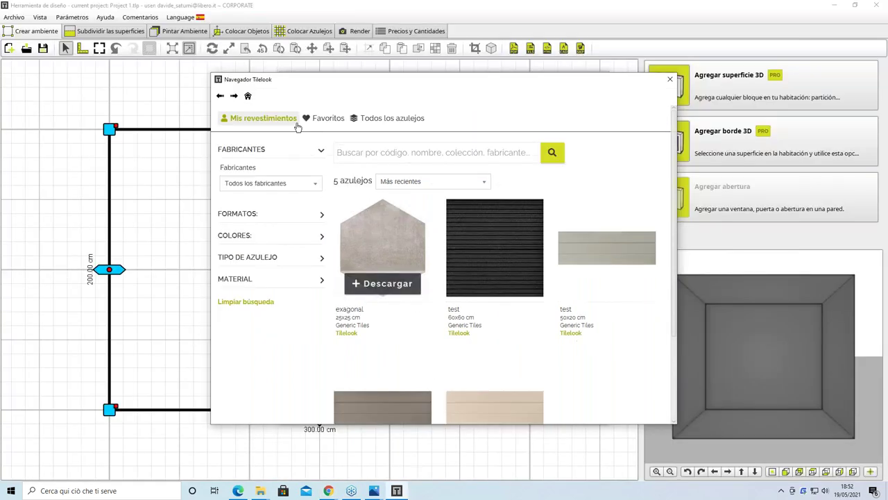
pyautogui.click(322, 123)
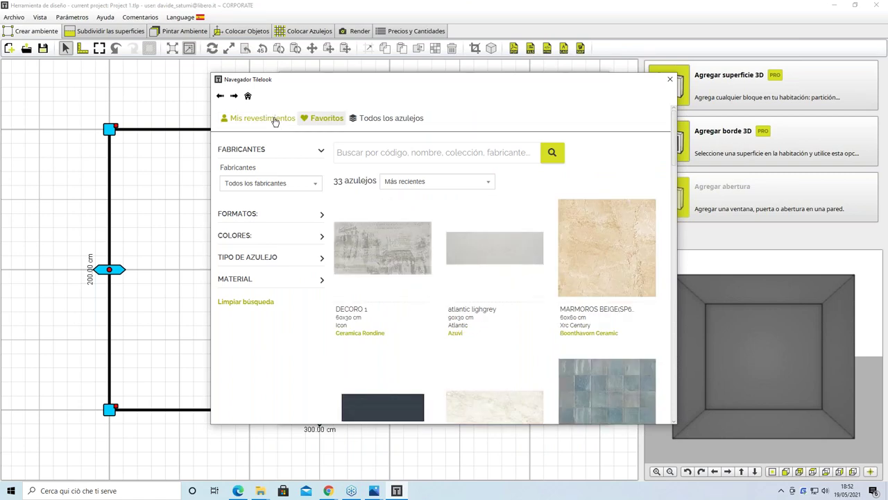
pyautogui.click(276, 121)
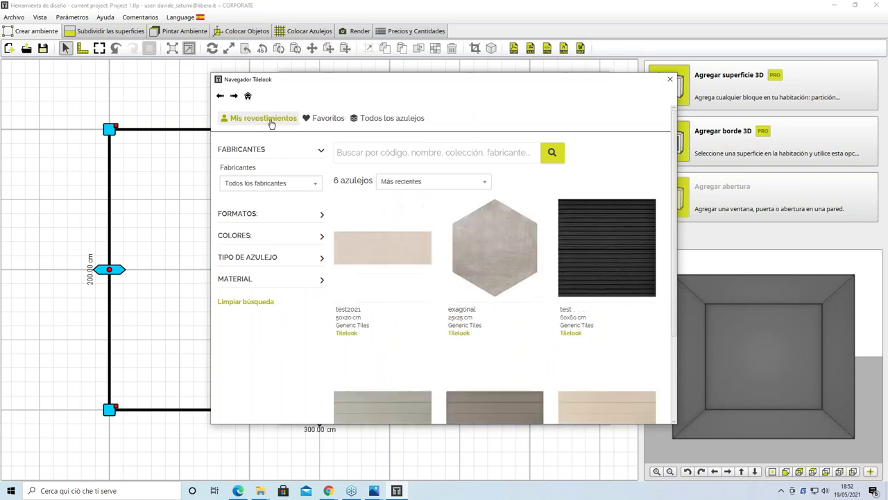
pyautogui.moveTo(387, 284)
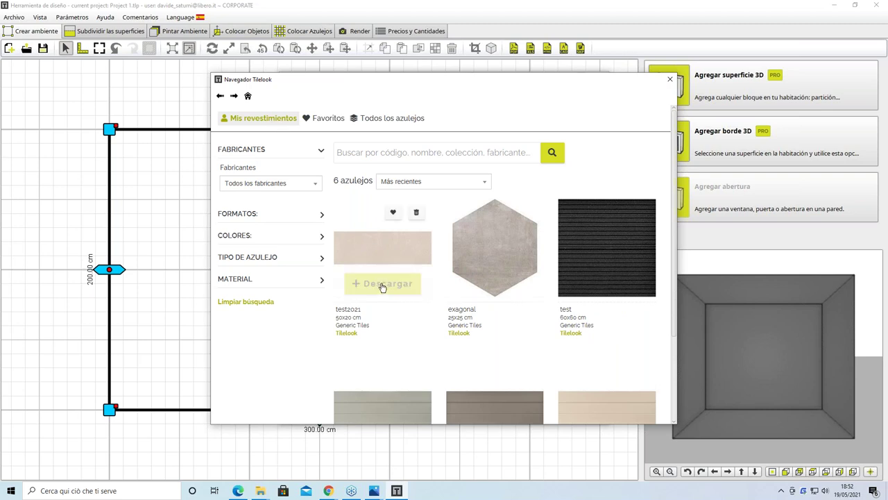
pyautogui.click(384, 286)
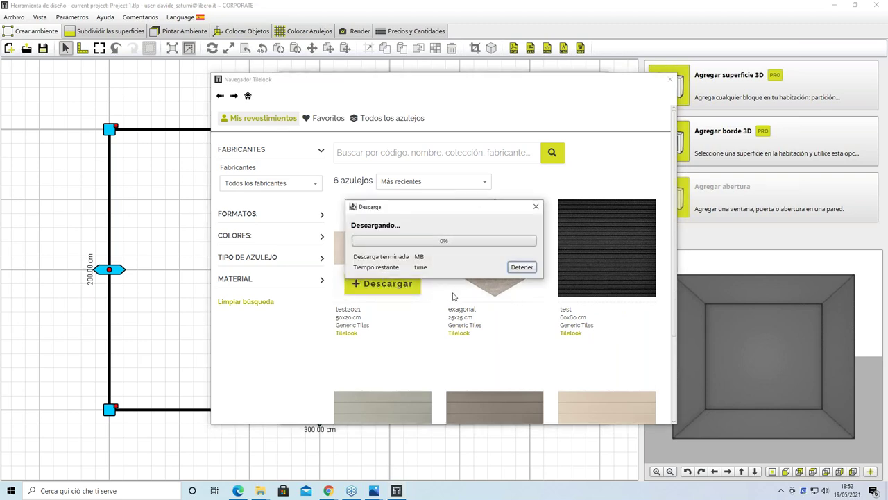
pyautogui.click(669, 80)
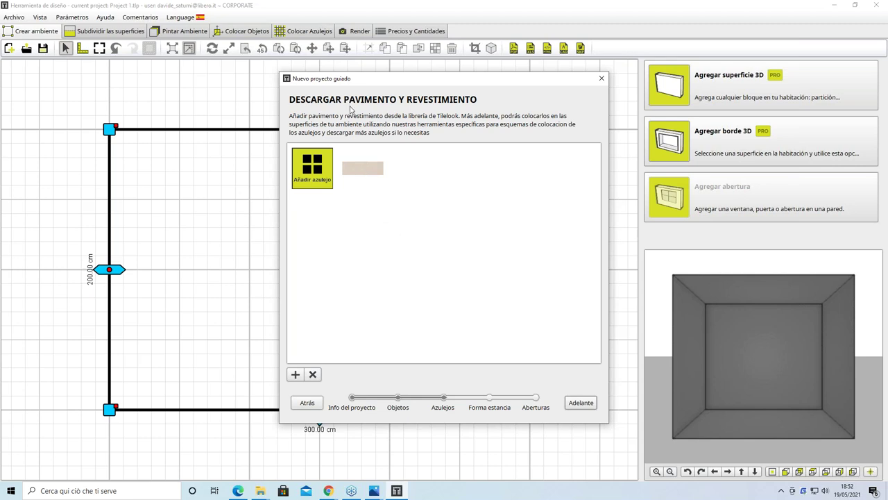
# Step: Continue the guided project to the openings stage, keeping the square room shape and the 270 cm room height
pyautogui.moveTo(375, 177)
pyautogui.click(581, 404)
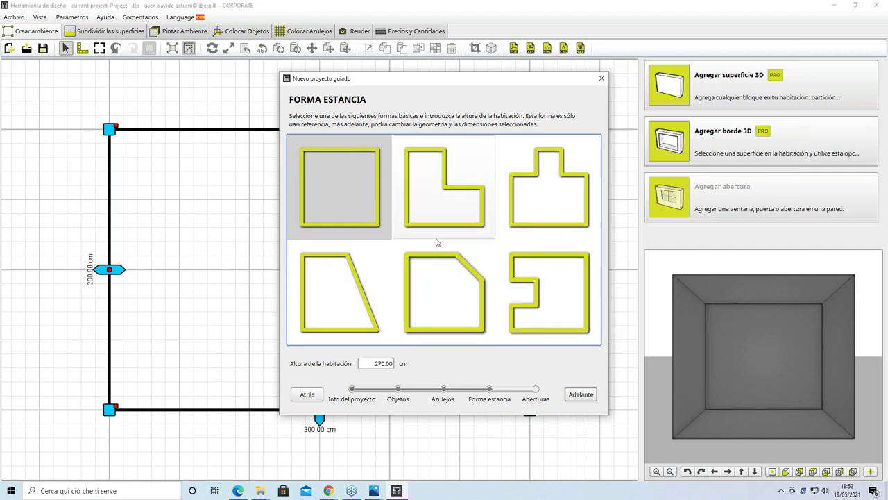
pyautogui.click(579, 401)
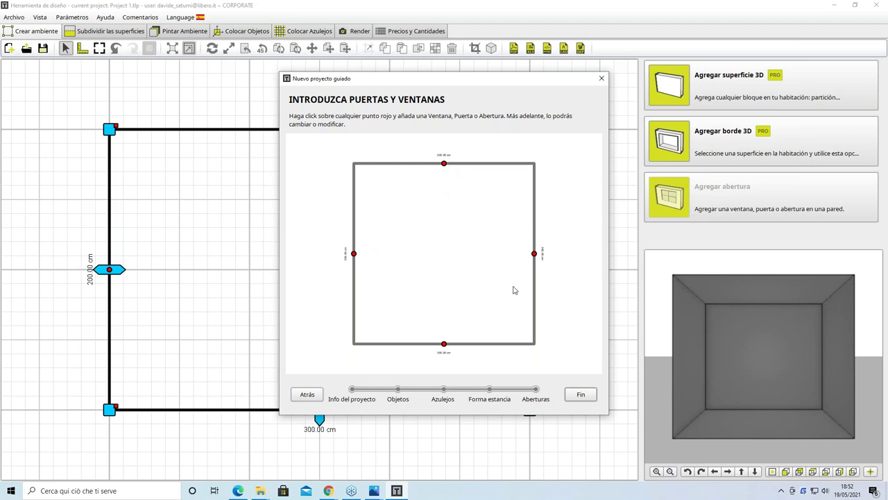
# Step: Add an opening of type Ventana to the plan's lower wall and set its length (Largo) to 100 cm
pyautogui.click(444, 344)
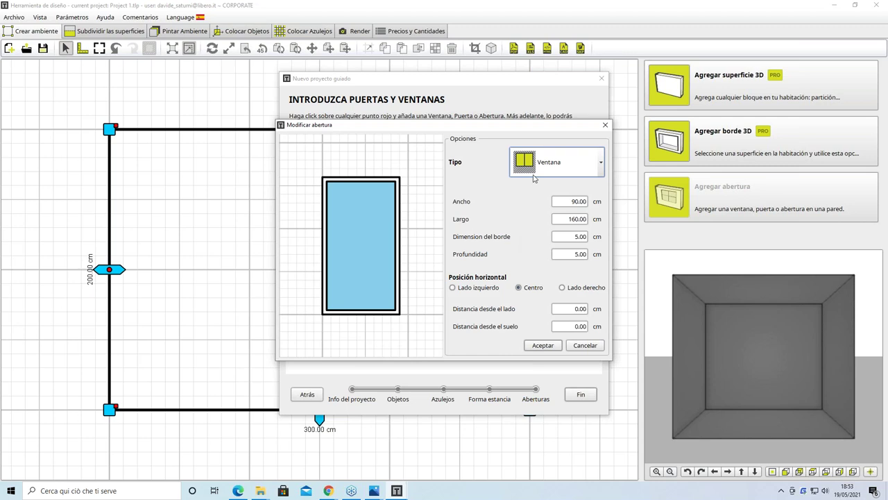
pyautogui.click(565, 219)
pyautogui.click(600, 163)
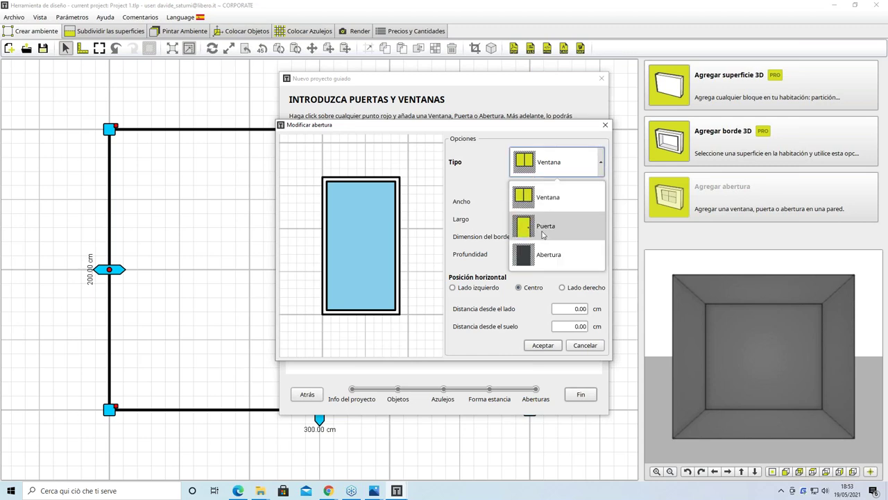
pyautogui.click(565, 197)
pyautogui.click(583, 219)
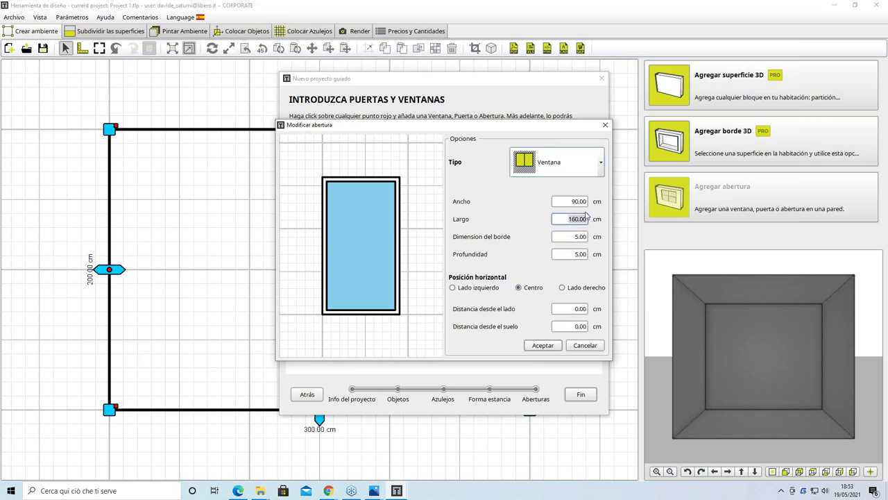
pyautogui.press('BackSpace')
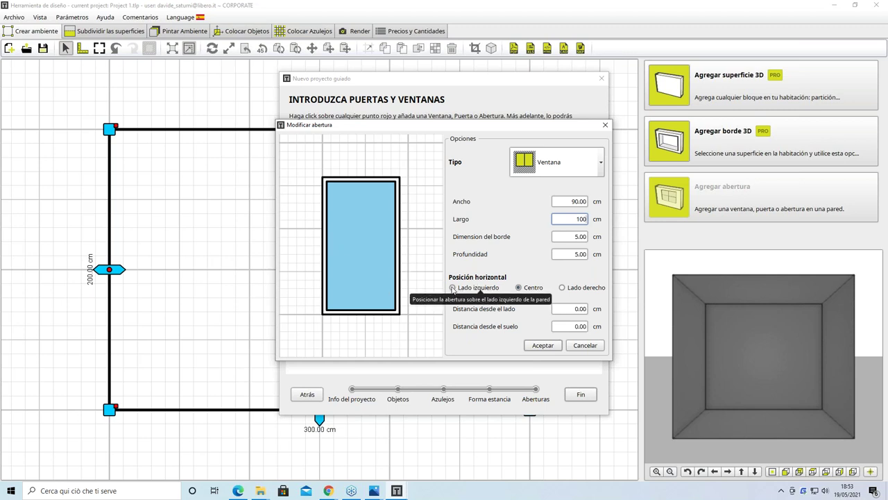
# Step: Position the window from the wall's left side at a distance of 20 cm, raise it off the floor and accept the opening
pyautogui.click(452, 287)
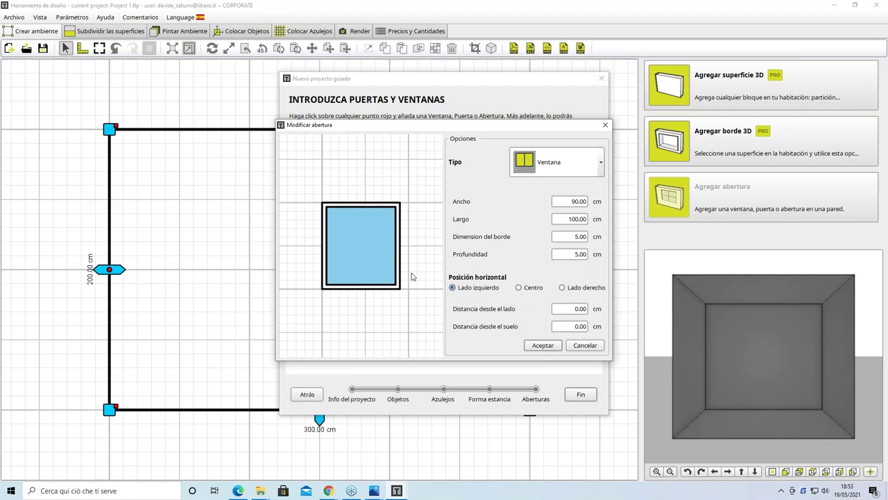
pyautogui.click(572, 308)
pyautogui.write('20')
pyautogui.press('Tab')
pyautogui.write('10')
pyautogui.click(542, 347)
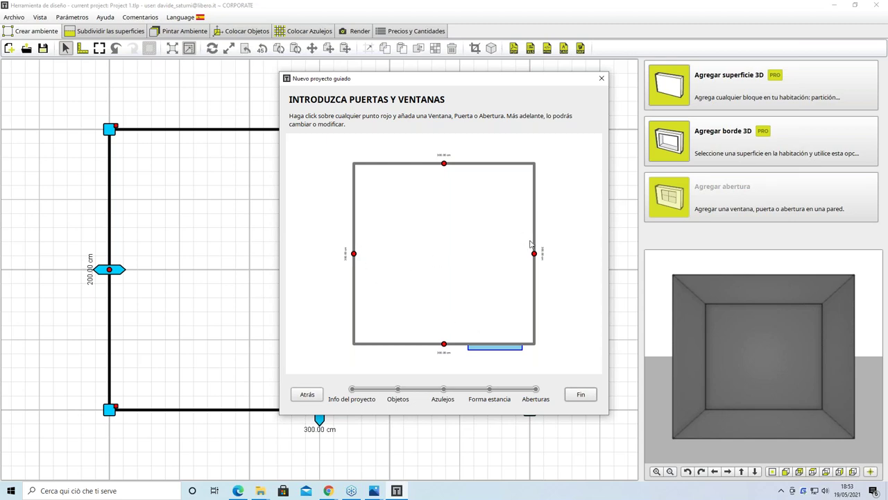
# Step: Finish the guided project setup to generate the room and dismiss the new video notice
pyautogui.click(592, 398)
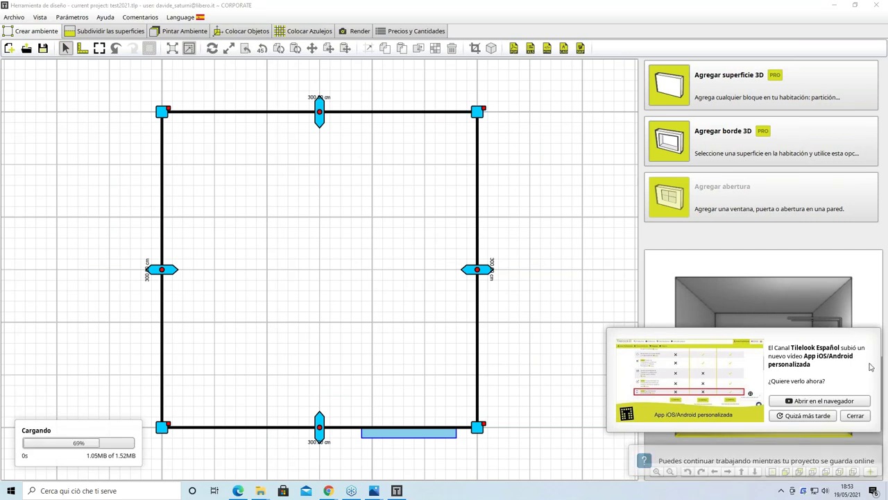
pyautogui.click(854, 459)
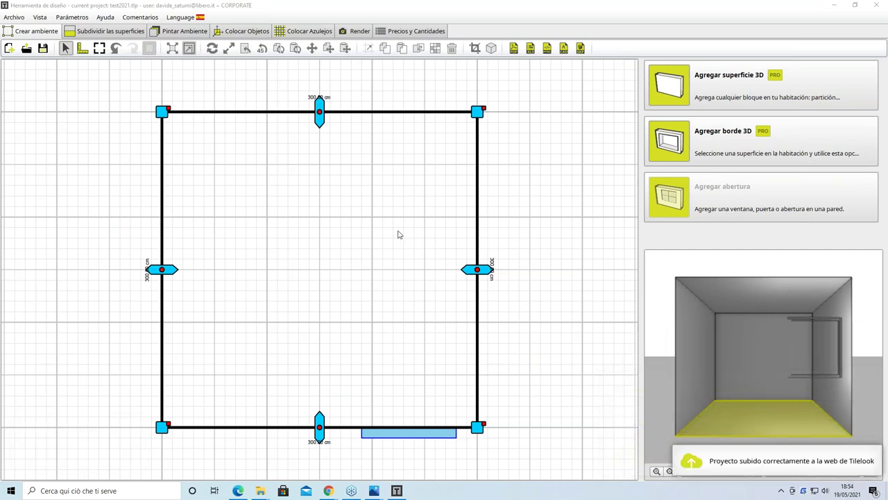
# Step: Examine the room plan and the window's placement from several wall and floor views in the 3D preview
pyautogui.scroll(2, 736, 363)
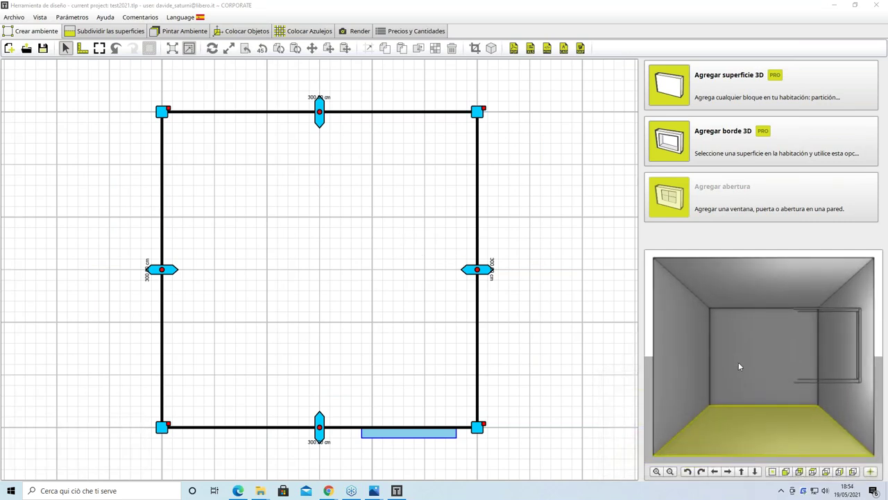
pyautogui.click(786, 472)
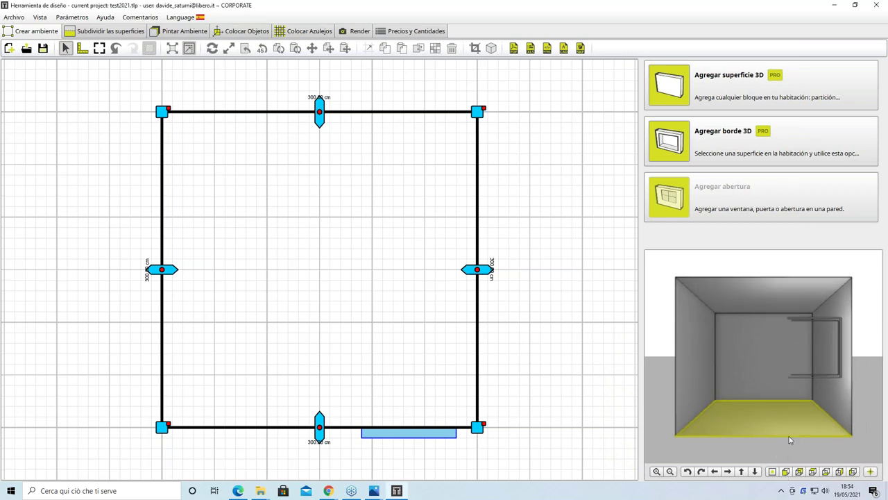
pyautogui.click(798, 472)
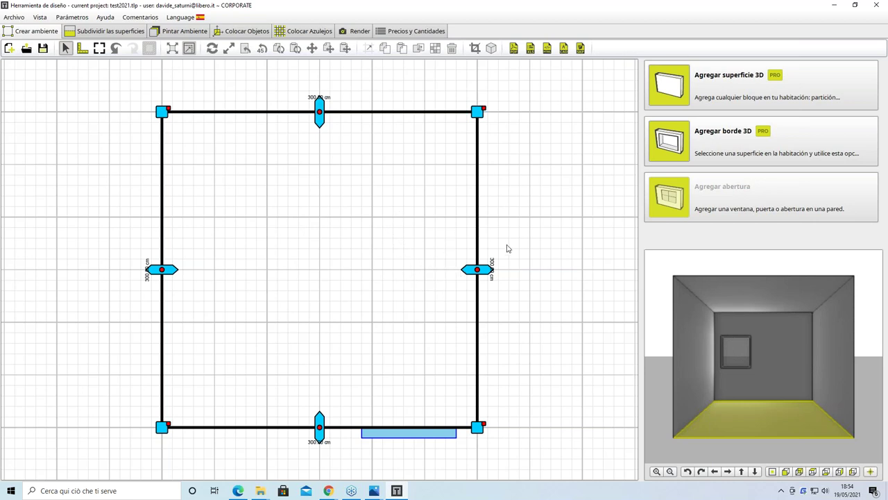
pyautogui.scroll(3, 506, 248)
pyautogui.scroll(-4, 412, 174)
pyautogui.scroll(1, 309, 117)
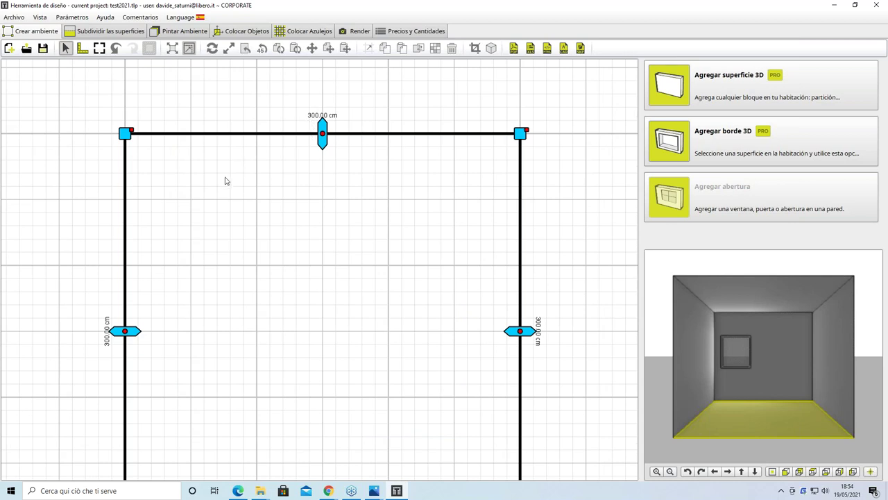
pyautogui.scroll(-1, 231, 187)
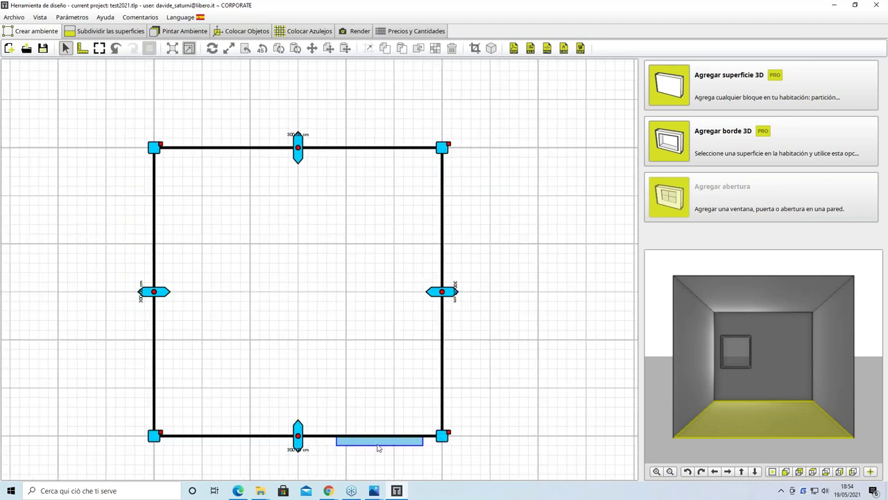
pyautogui.scroll(1, 728, 379)
pyautogui.scroll(1, 733, 357)
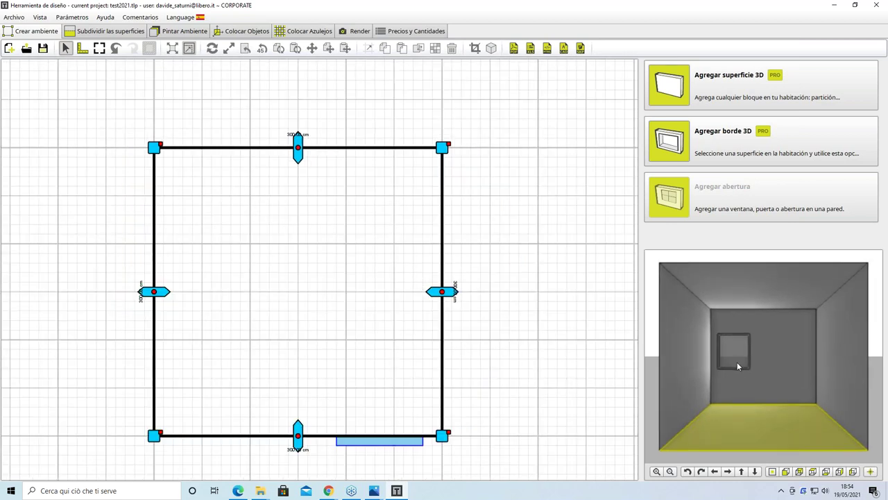
pyautogui.scroll(1, 734, 358)
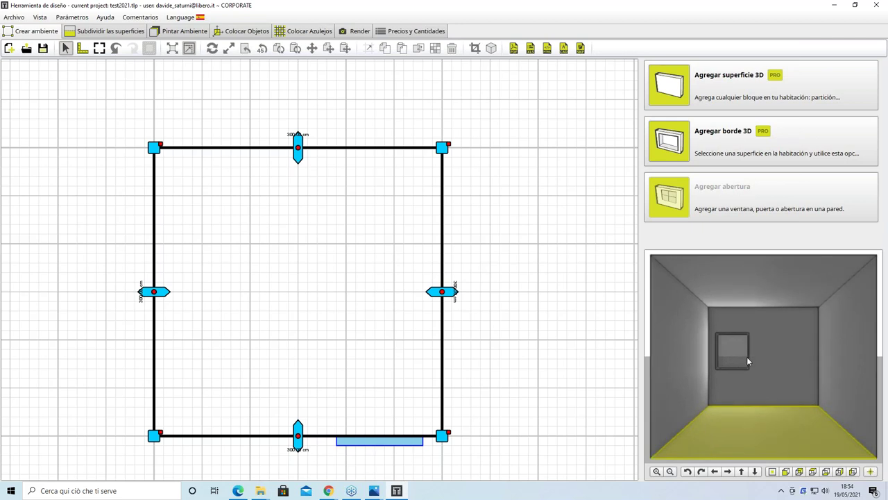
pyautogui.scroll(-1, 750, 356)
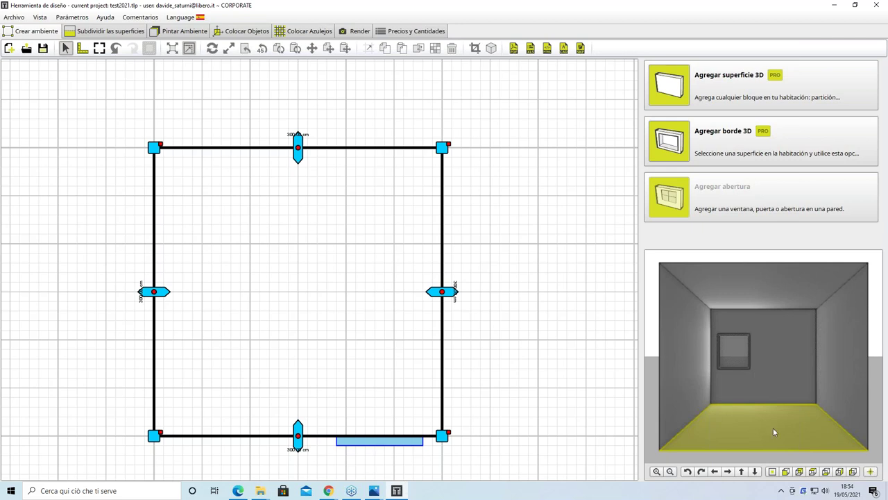
pyautogui.click(786, 471)
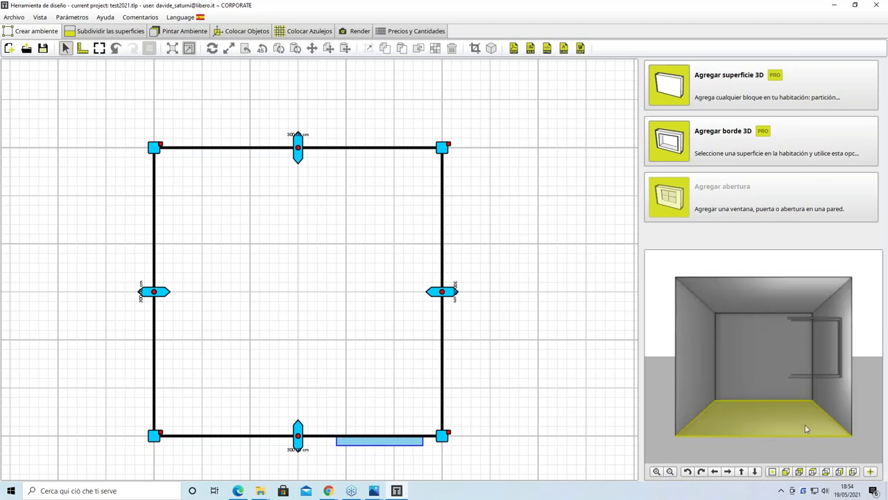
pyautogui.click(814, 472)
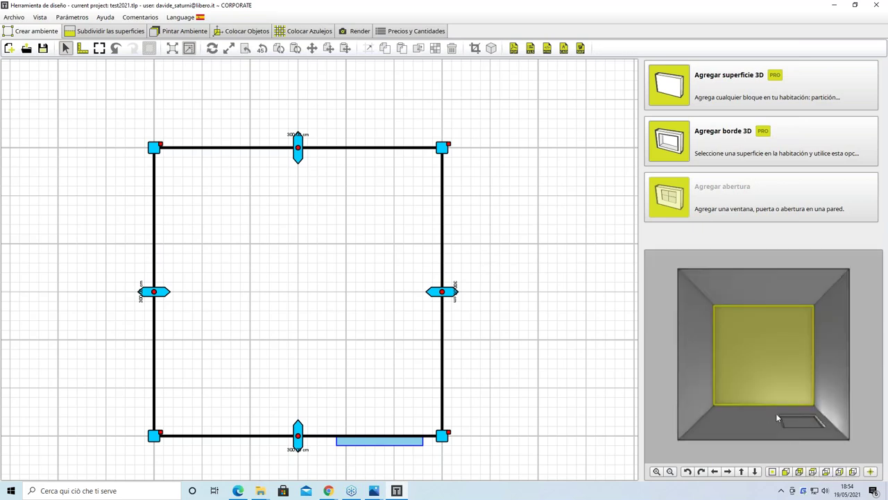
pyautogui.click(799, 472)
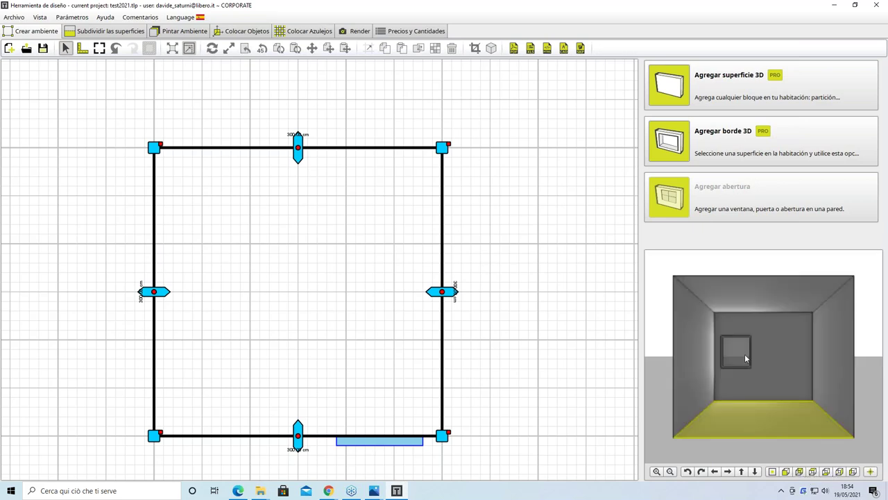
# Step: Switch the 3D preview between the preset wall cameras and enlarge the view facing the window wall
pyautogui.click(827, 472)
pyautogui.click(841, 472)
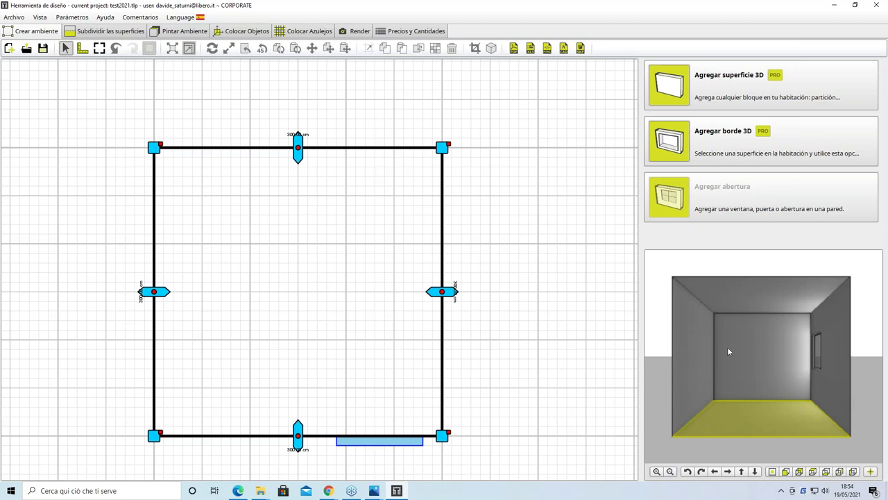
pyautogui.click(799, 472)
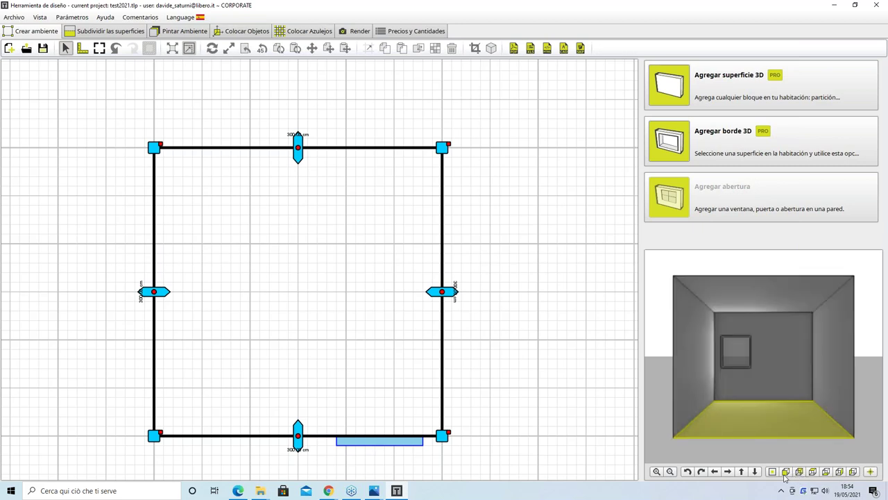
pyautogui.click(786, 472)
pyautogui.click(801, 472)
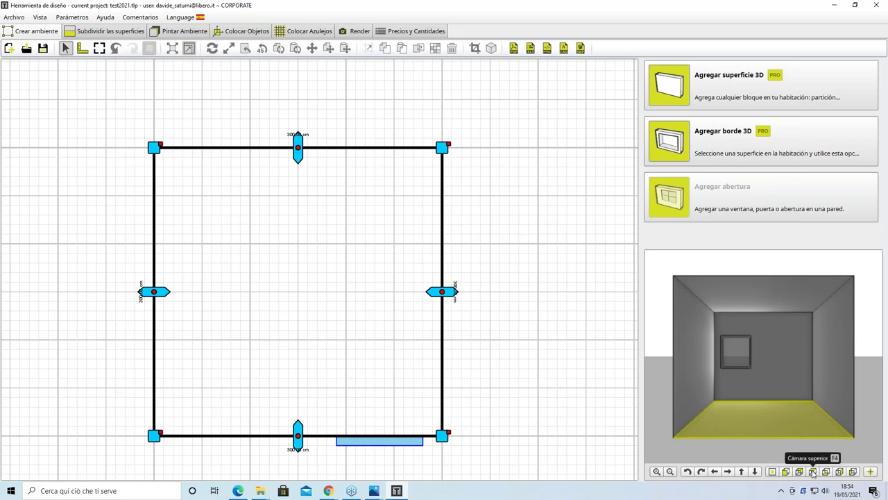
pyautogui.scroll(3, 773, 390)
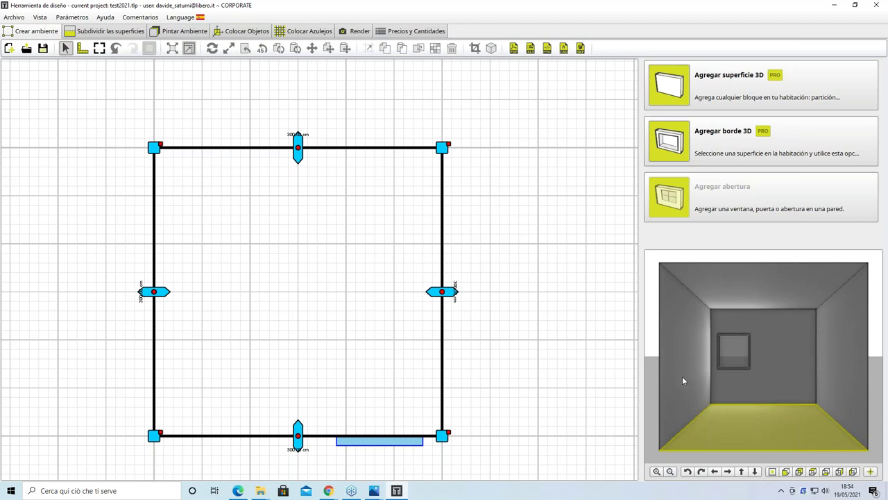
# Step: Select the side walls, the floor and the window wall in turn in the 3D preview to view each in 2D
pyautogui.click(683, 378)
pyautogui.click(766, 376)
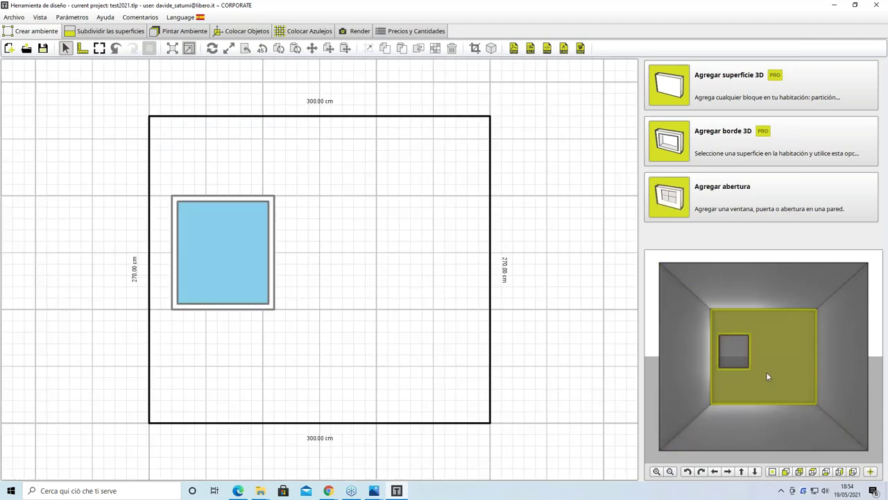
pyautogui.click(840, 379)
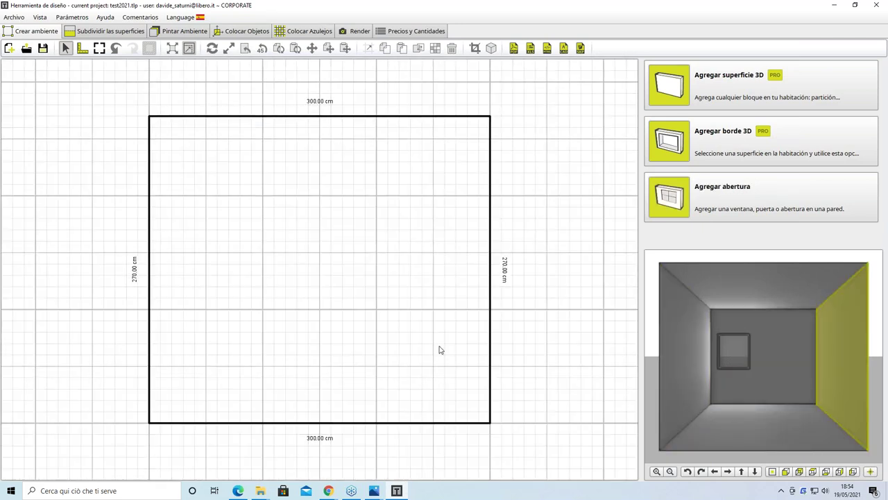
pyautogui.click(796, 373)
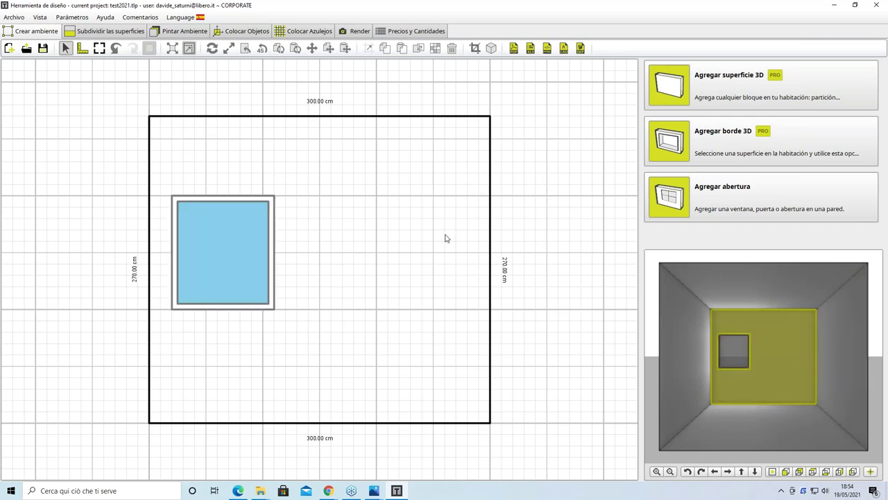
pyautogui.click(834, 385)
pyautogui.click(696, 369)
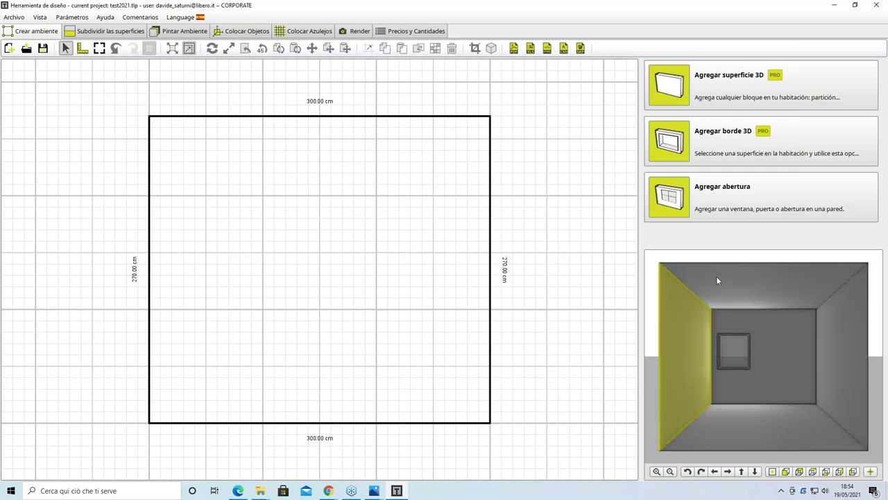
pyautogui.click(747, 437)
pyautogui.click(760, 375)
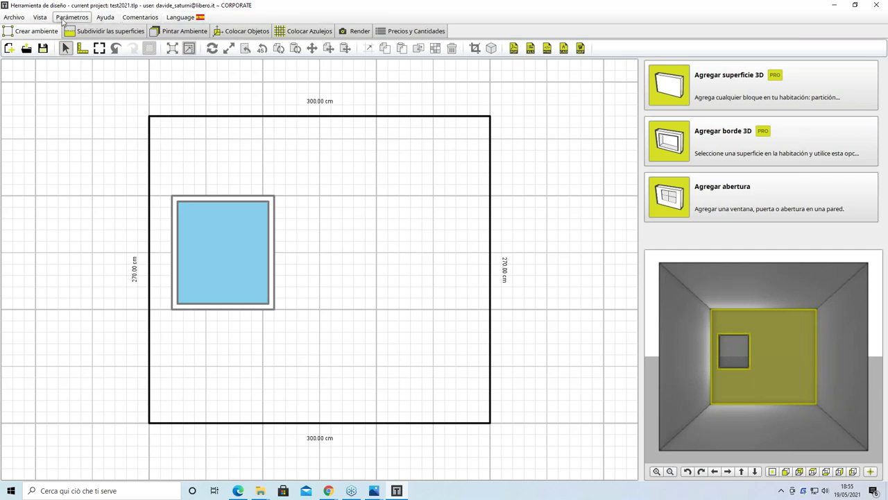
# Step: Review the project file and view commands, and check the system specifications in the program settings without changing them
pyautogui.click(14, 18)
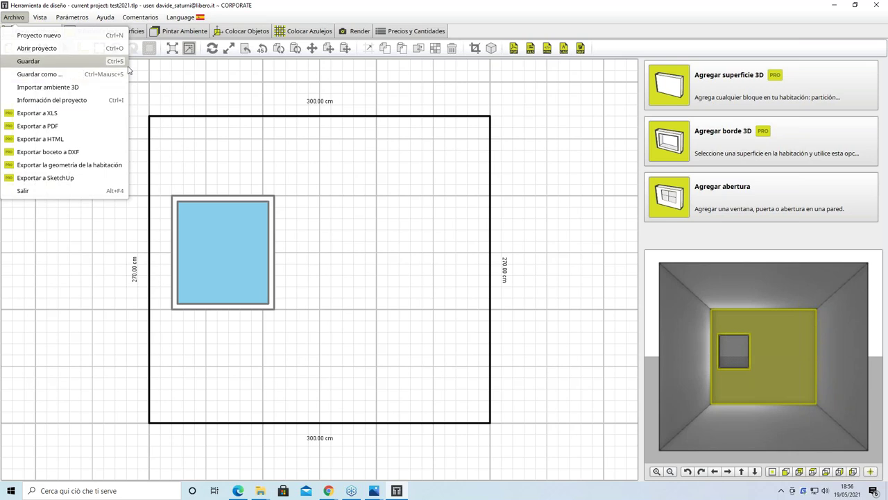
pyautogui.click(42, 18)
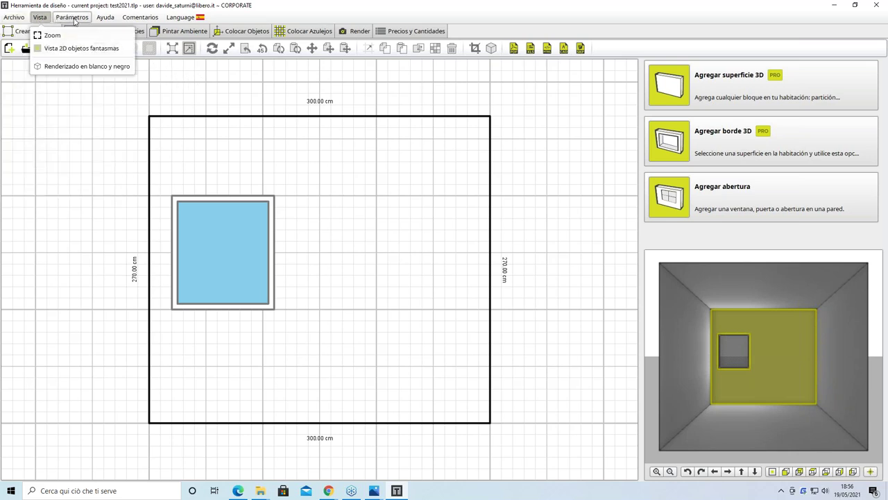
pyautogui.click(74, 18)
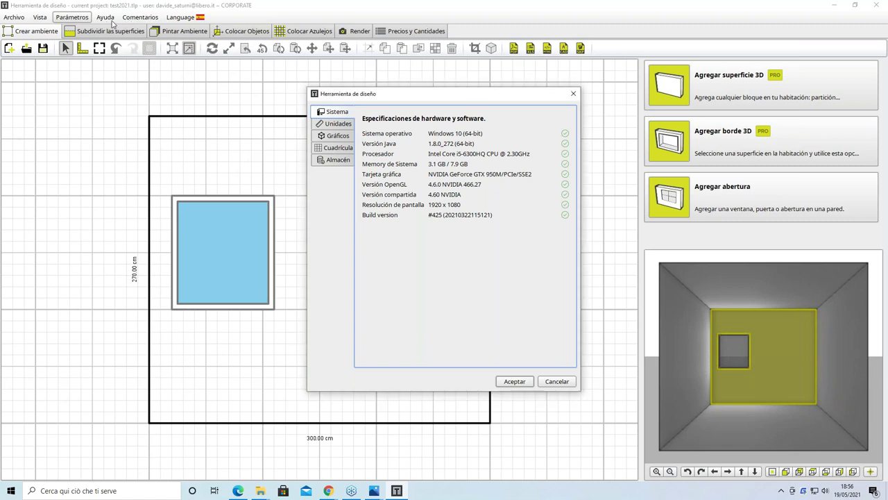
pyautogui.click(552, 383)
# Step: Go through the introduction guide's pages on sections, work surface, 2D view, 3D view and video tutorials, and close it
pyautogui.click(106, 17)
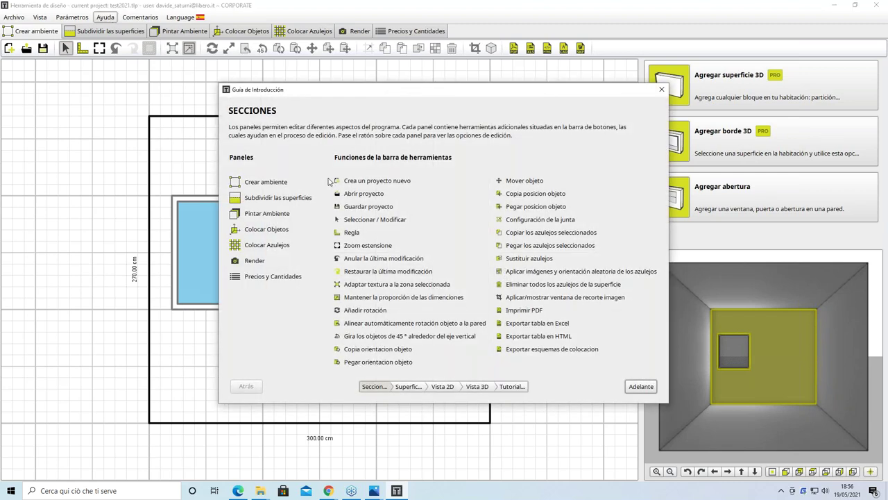
pyautogui.click(639, 386)
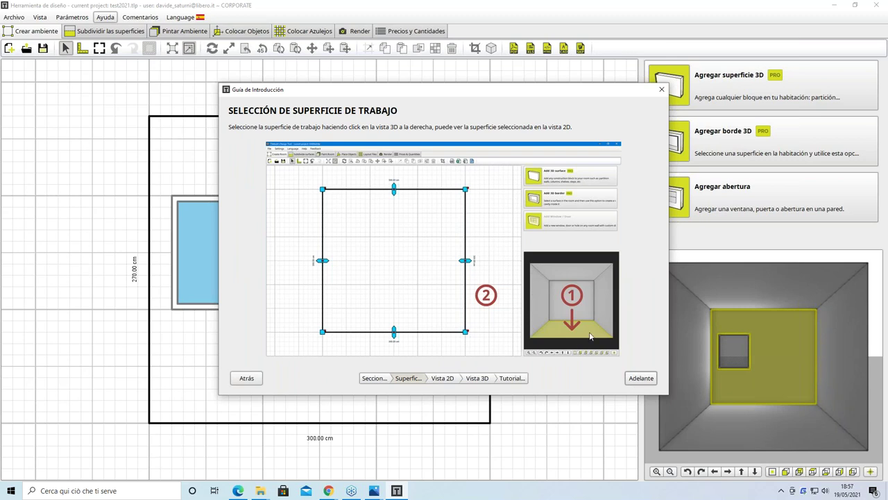
pyautogui.click(639, 378)
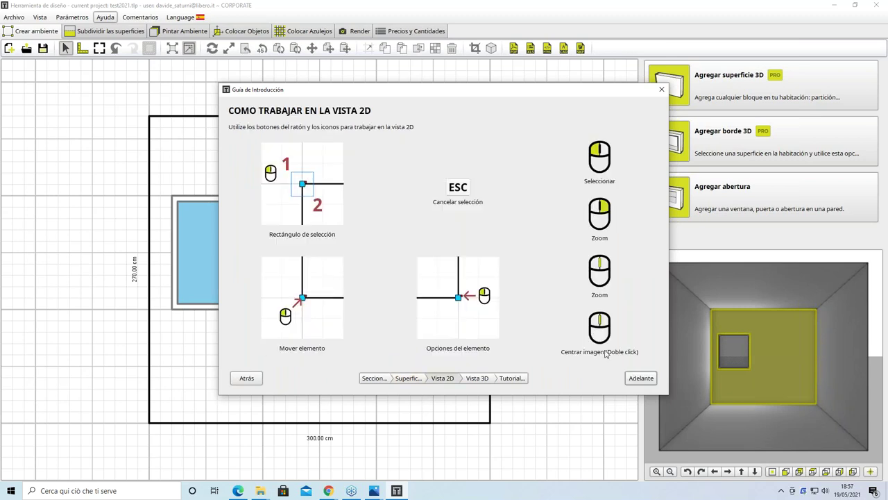
pyautogui.click(639, 379)
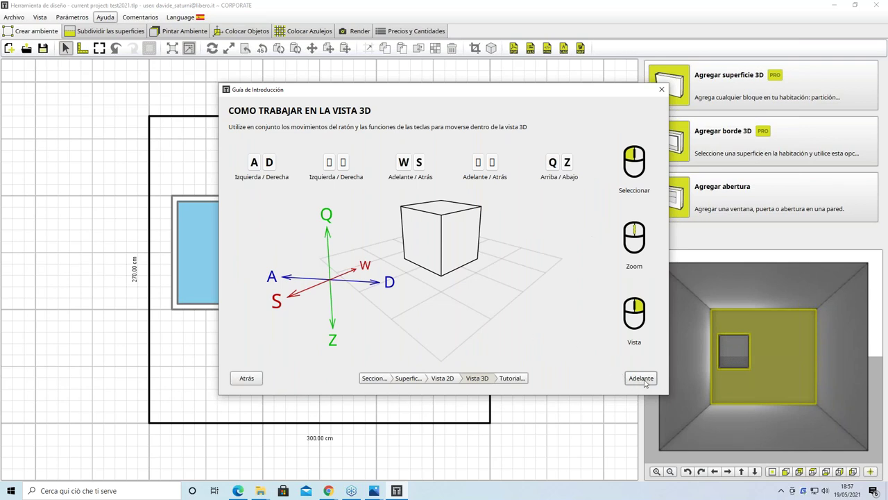
pyautogui.click(643, 380)
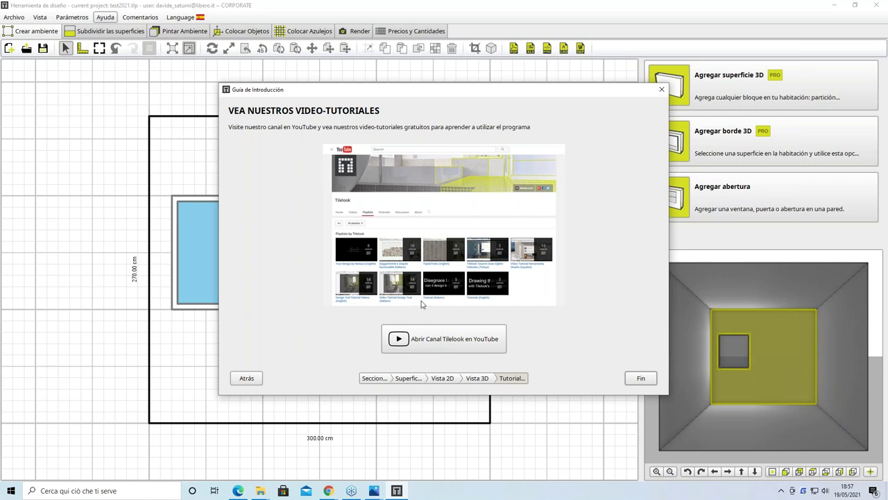
pyautogui.click(641, 379)
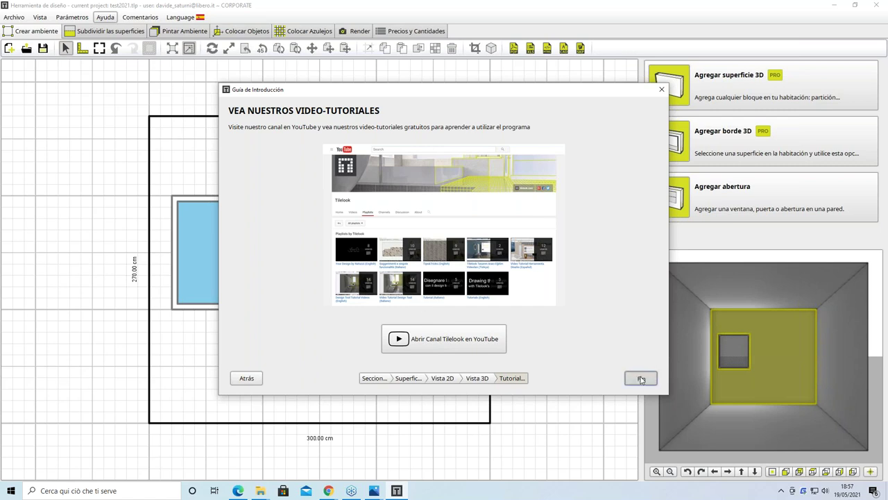
# Step: Look at the feedback form and close it without sending anything
pyautogui.click(139, 19)
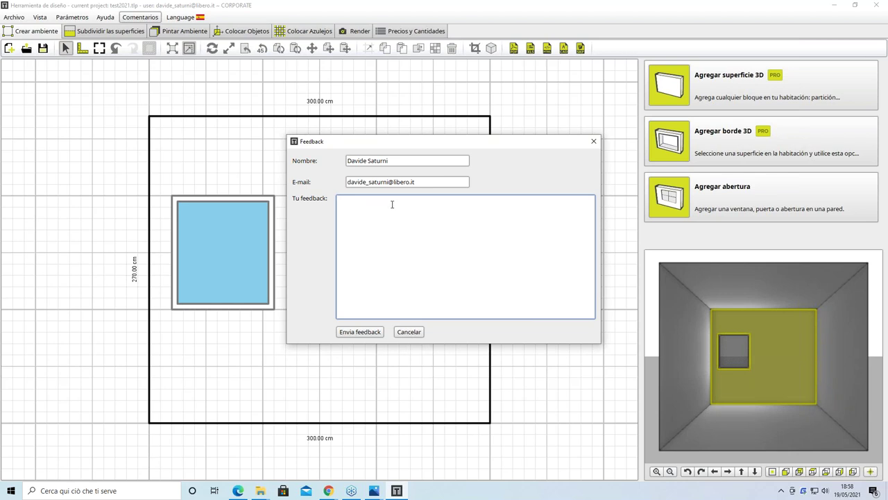
pyautogui.click(82, 19)
pyautogui.click(409, 332)
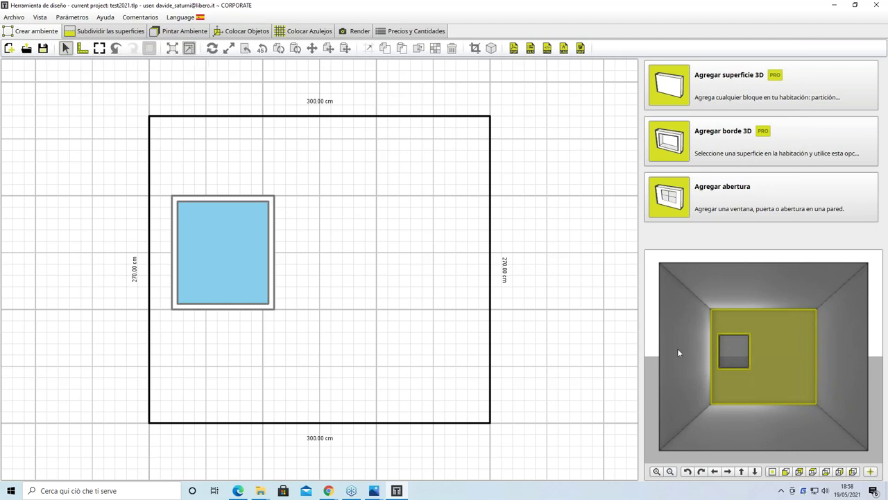
# Step: Select the floor and move the plan's right-hand wall outward to widen the room to 364 cm
pyautogui.click(737, 413)
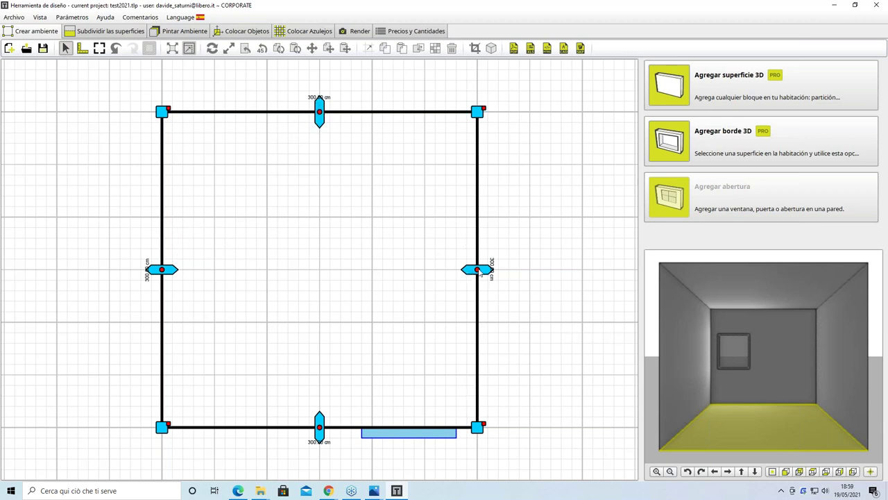
pyautogui.moveTo(486, 272); pyautogui.dragTo(509, 273)
pyautogui.moveTo(531, 273); pyautogui.dragTo(548, 271)
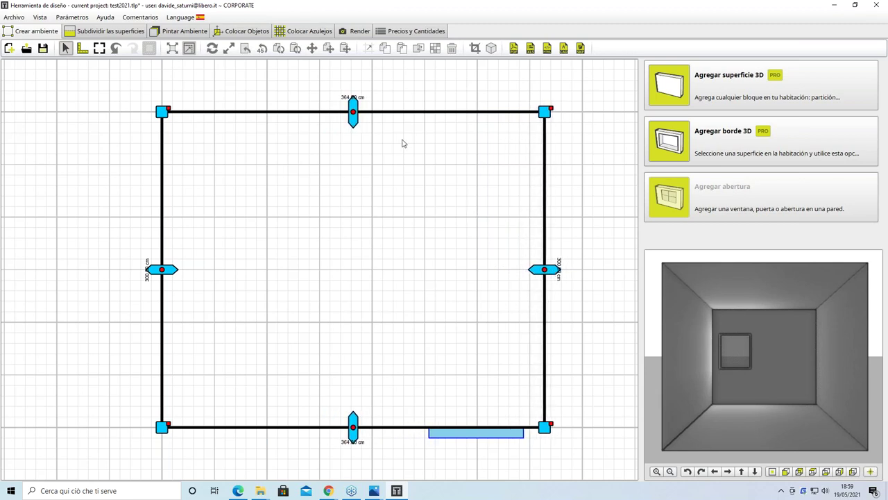
pyautogui.scroll(3, 403, 139)
pyautogui.scroll(-3, 367, 113)
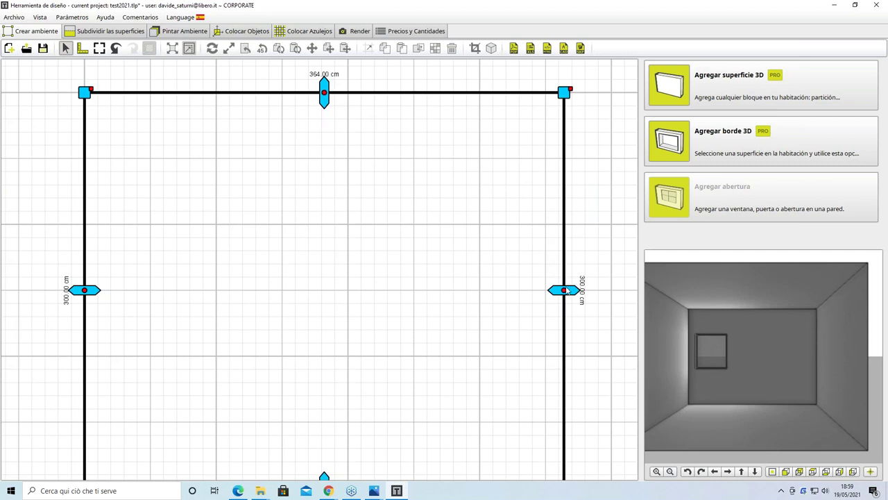
# Step: Move the right-hand wall farther outward to widen the room to 382 cm
pyautogui.moveTo(580, 294); pyautogui.dragTo(600, 298)
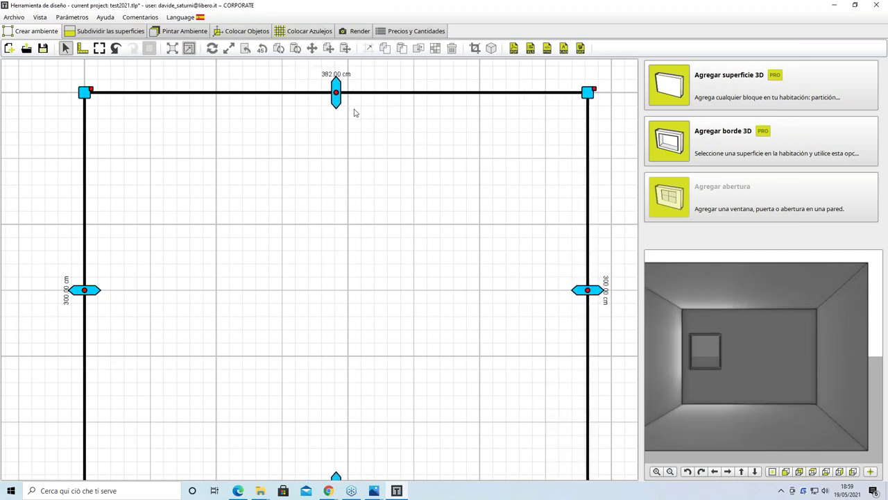
pyautogui.scroll(-3, 351, 100)
pyautogui.scroll(2, 340, 90)
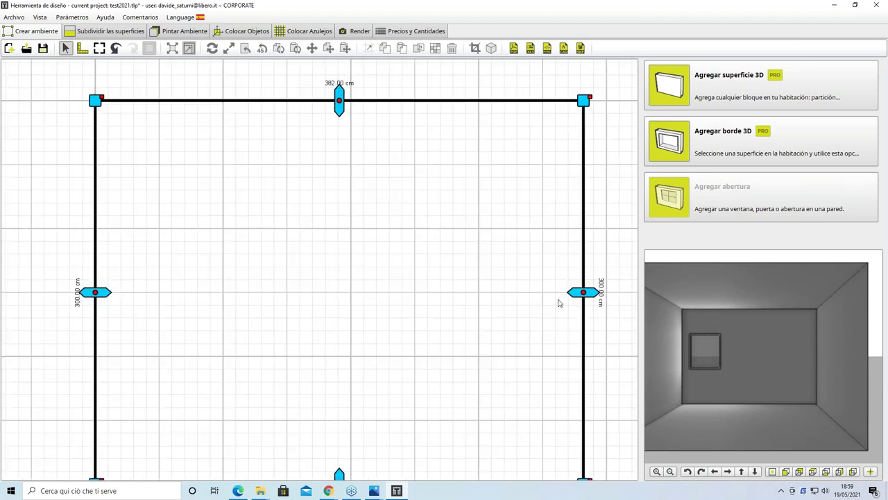
pyautogui.scroll(-2, 545, 295)
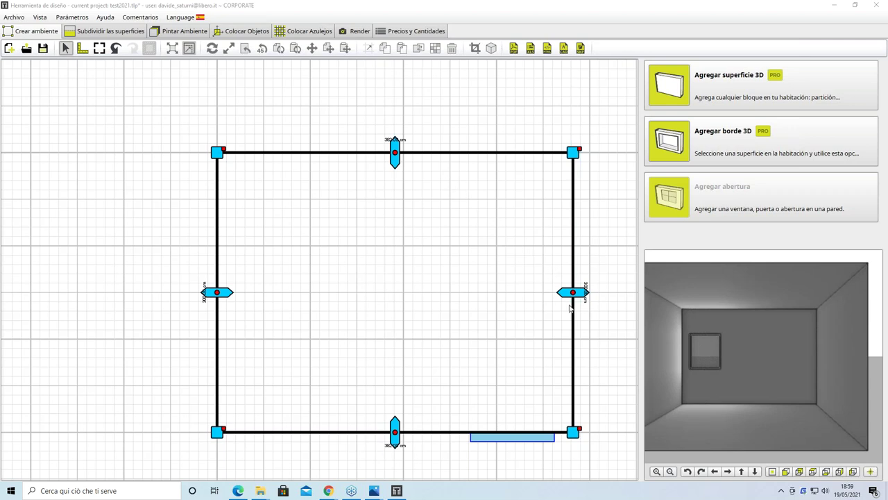
# Step: Move the right-hand wall back inward to make the room 300 cm wide
pyautogui.moveTo(571, 292); pyautogui.dragTo(488, 291)
pyautogui.scroll(1, 374, 156)
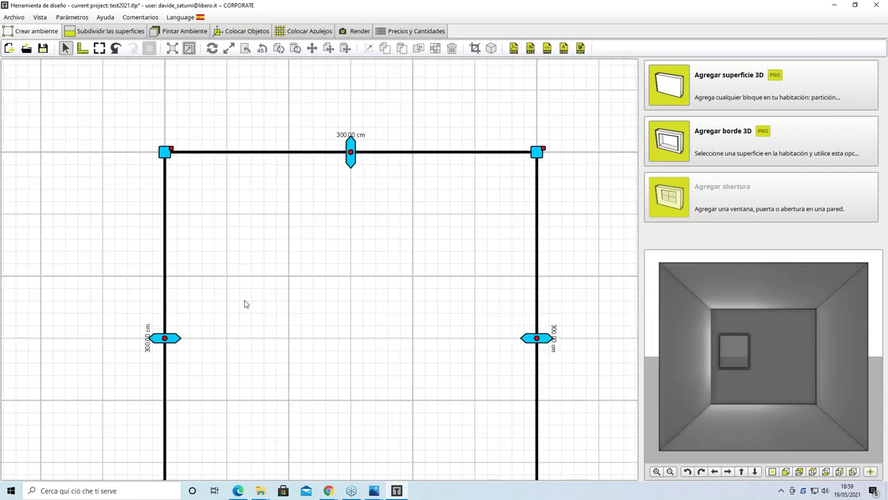
pyautogui.scroll(-1, 302, 270)
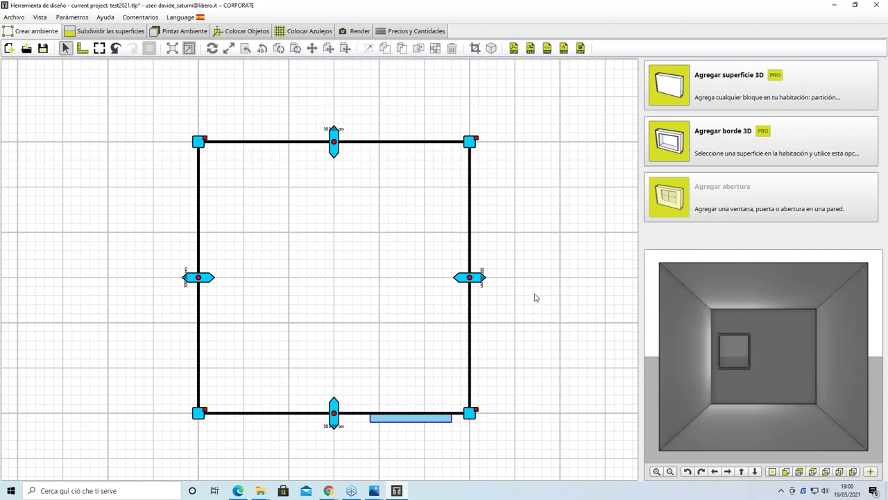
# Step: Move the plan's right-hand wall by an exact horizontal offset of 20 cm and check the resulting wall lengths
pyautogui.scroll(1, 469, 277)
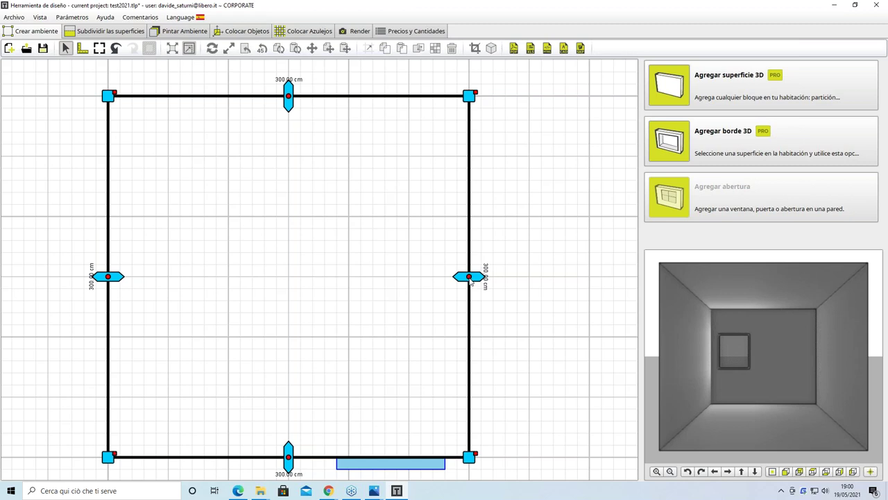
pyautogui.rightClick(469, 277)
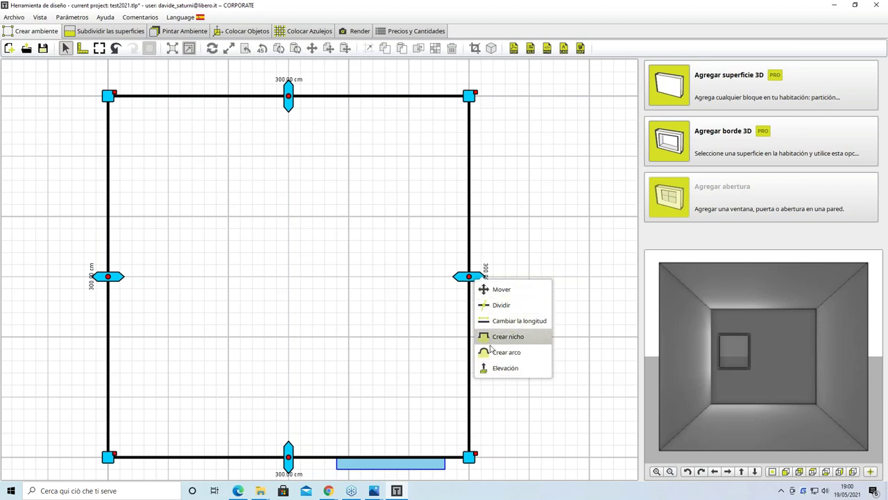
pyautogui.click(496, 290)
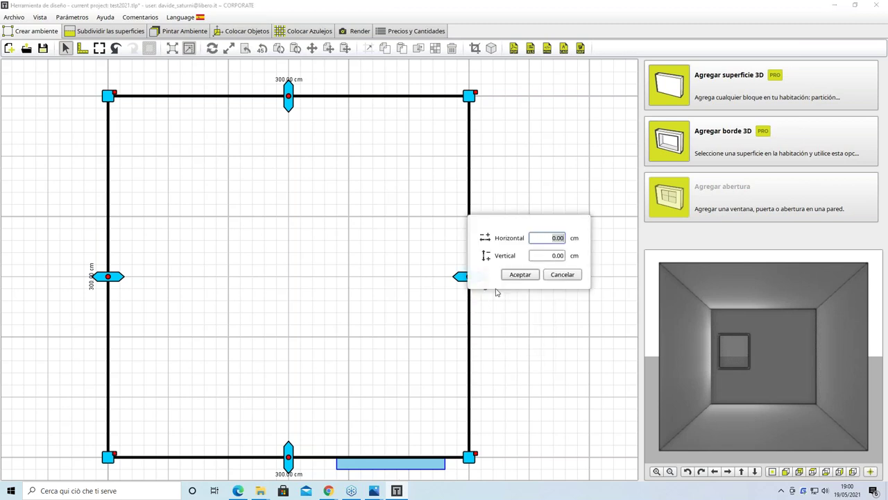
pyautogui.write('20')
pyautogui.click(521, 275)
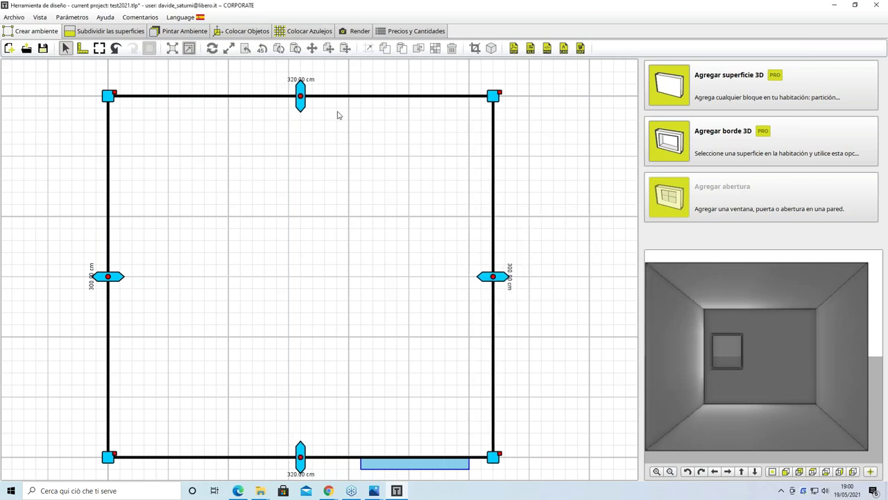
pyautogui.scroll(1, 300, 87)
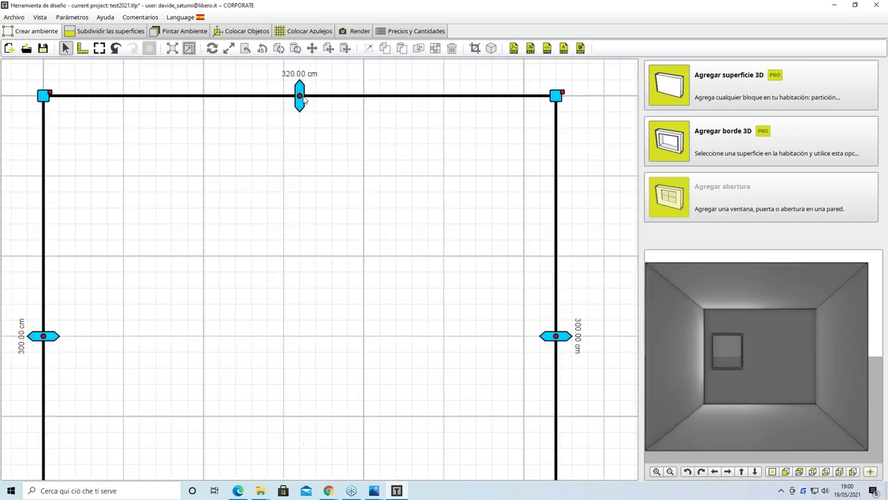
pyautogui.scroll(-1, 451, 208)
pyautogui.scroll(-1, 540, 299)
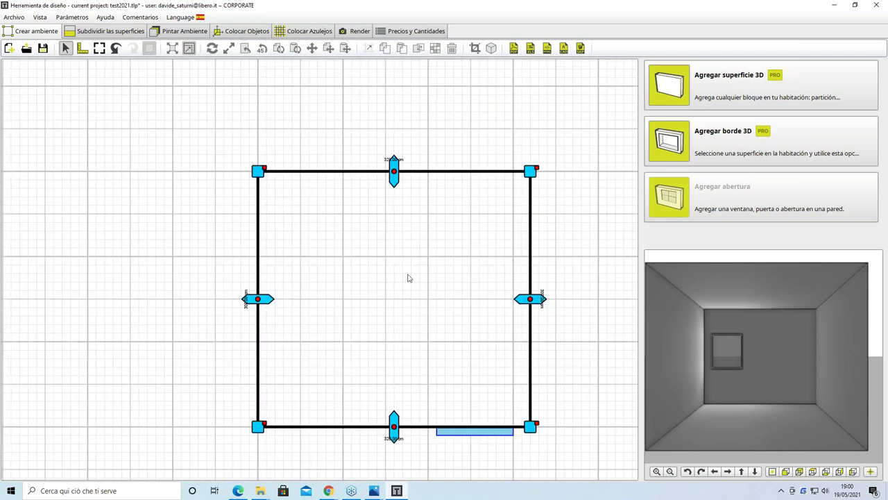
pyautogui.scroll(2, 249, 297)
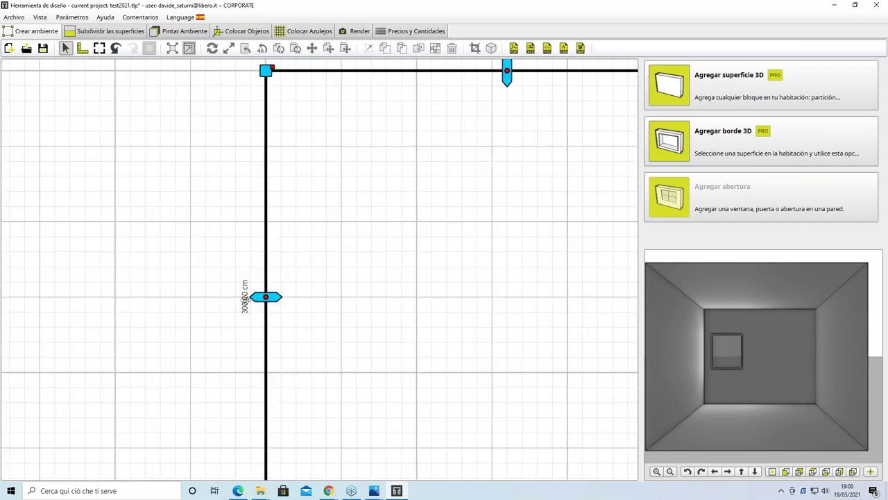
# Step: Move the plan's upper wall by an exact vertical offset of -20 cm and check the resulting wall lengths
pyautogui.scroll(-1, 248, 291)
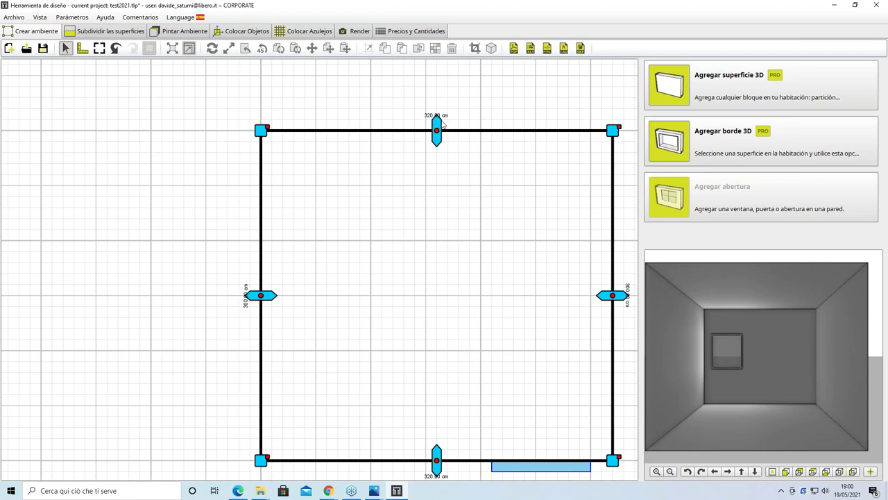
pyautogui.scroll(1, 438, 125)
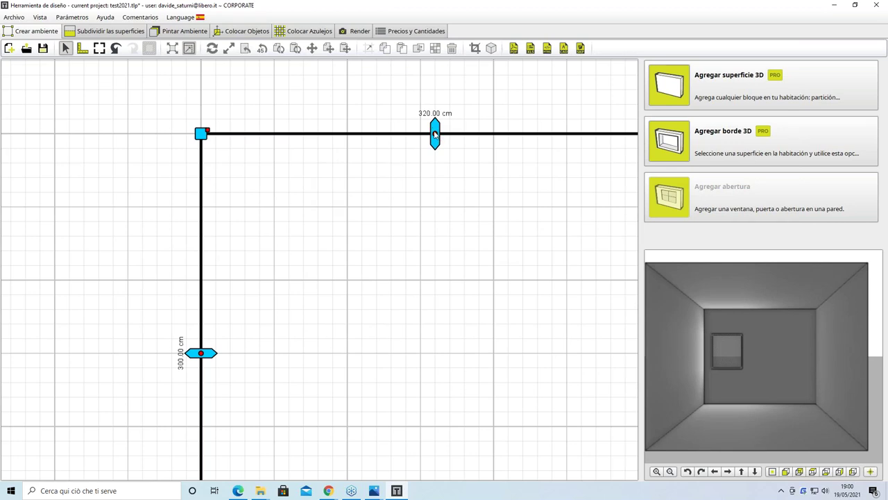
pyautogui.click(434, 134)
pyautogui.click(463, 147)
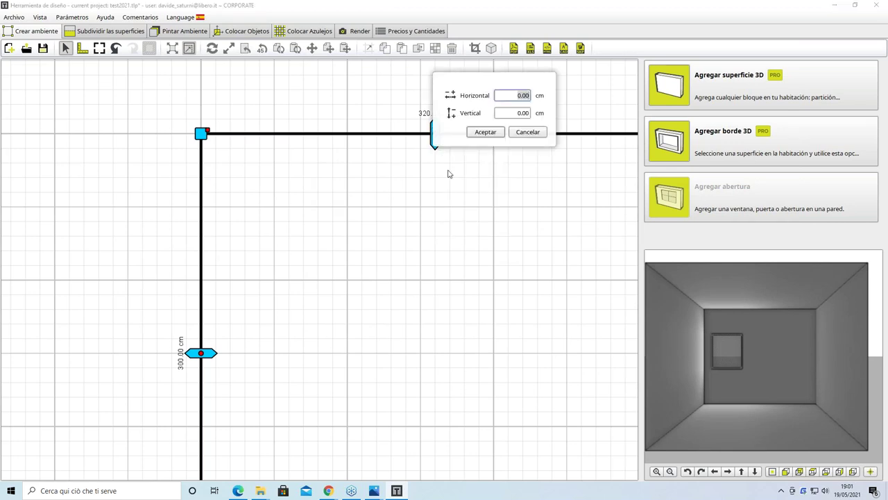
pyautogui.click(517, 113)
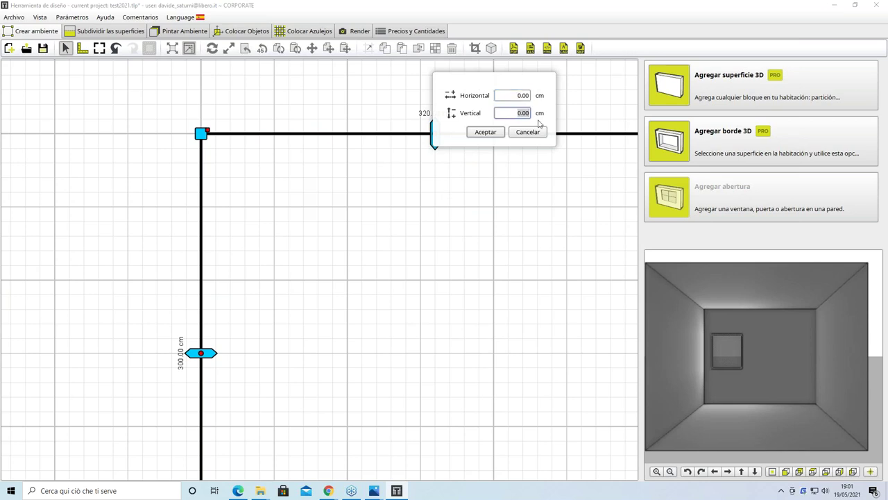
pyautogui.press('BackSpace')
pyautogui.write('-20')
pyautogui.click(491, 134)
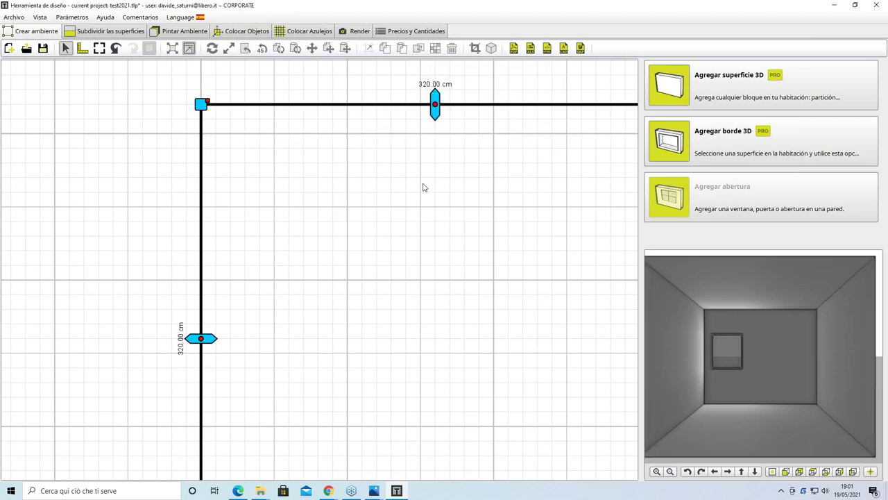
pyautogui.scroll(1, 189, 351)
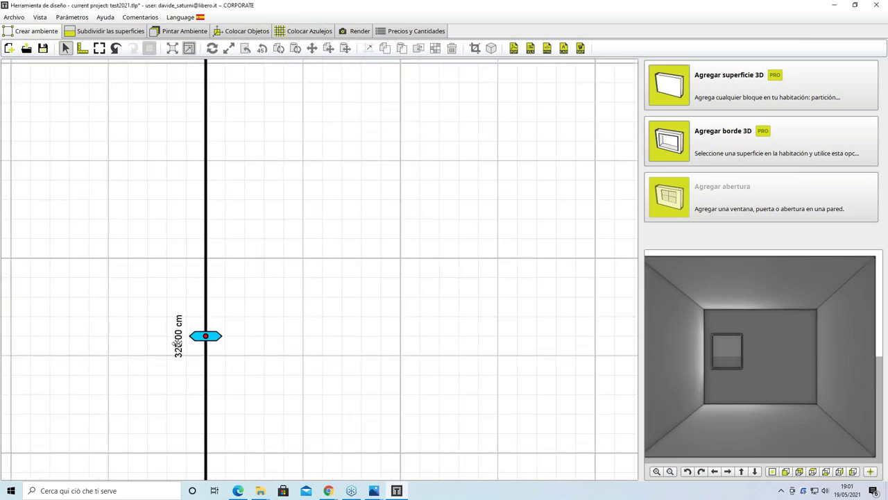
pyautogui.scroll(-1, 178, 335)
pyautogui.scroll(-1, 178, 335)
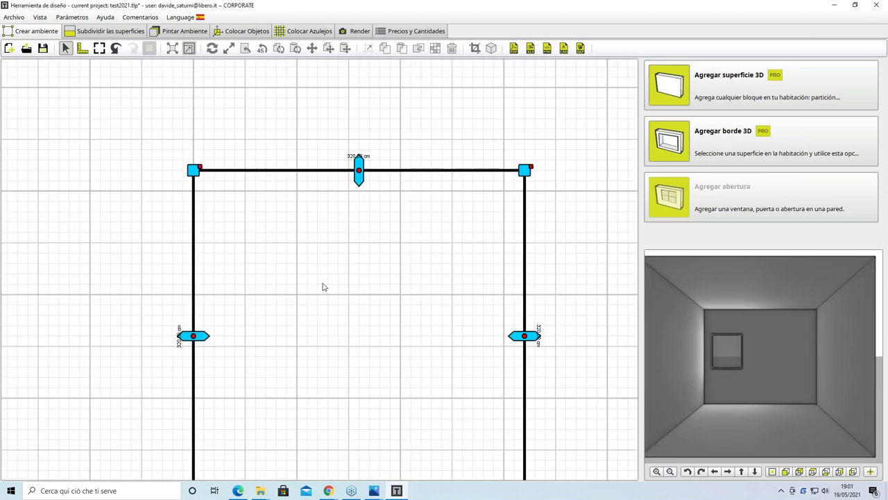
pyautogui.scroll(1, 228, 311)
pyautogui.moveTo(228, 312); pyautogui.dragTo(212, 279, button='middle')
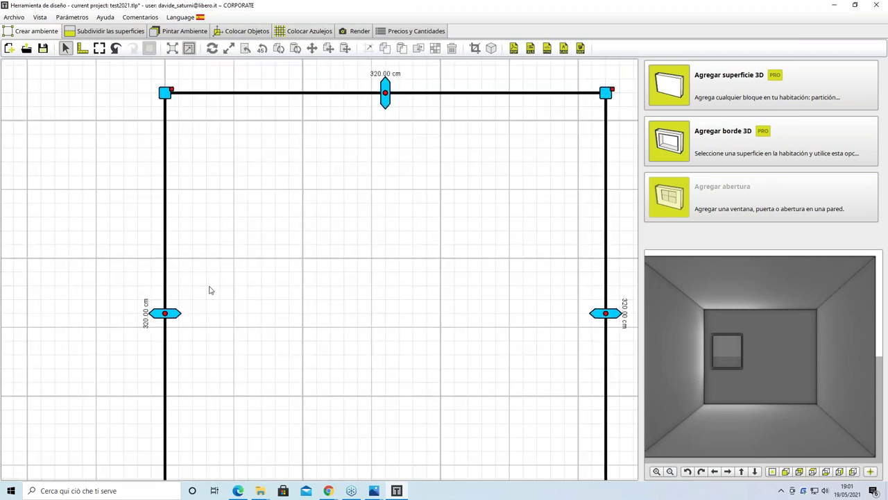
# Step: Increase the elevation of the plan's right-hand wall and check the room's height in the 3D preview
pyautogui.scroll(-1, 209, 289)
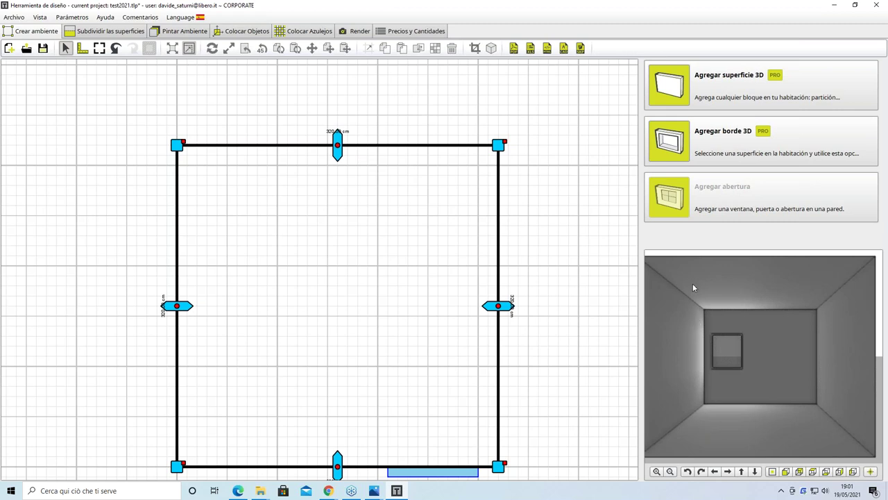
pyautogui.rightClick(500, 311)
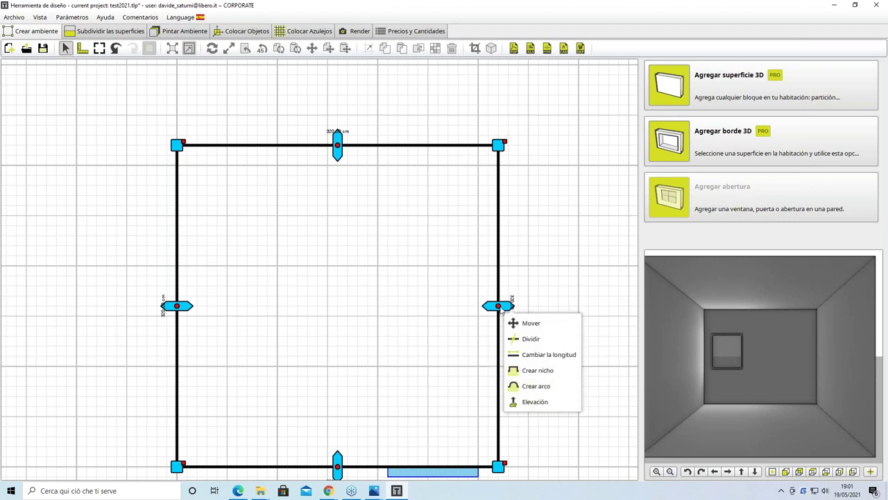
pyautogui.click(541, 405)
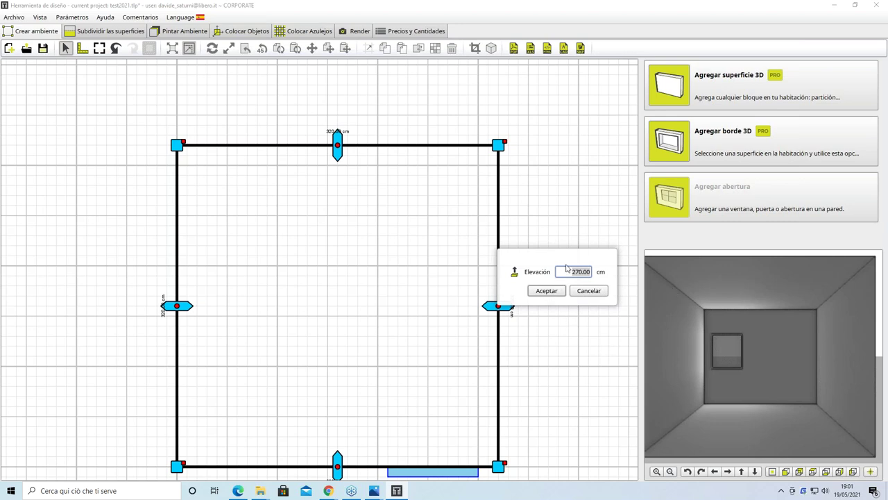
pyautogui.write('3')
pyautogui.click(547, 293)
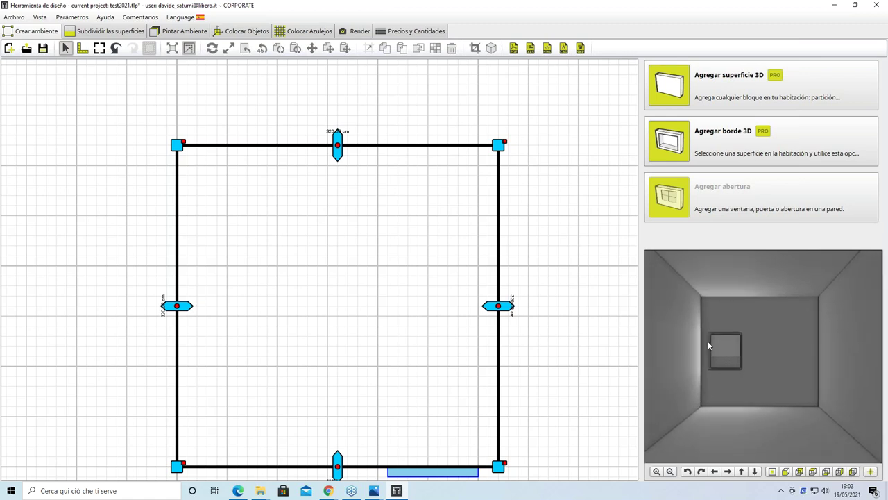
pyautogui.scroll(1, 707, 341)
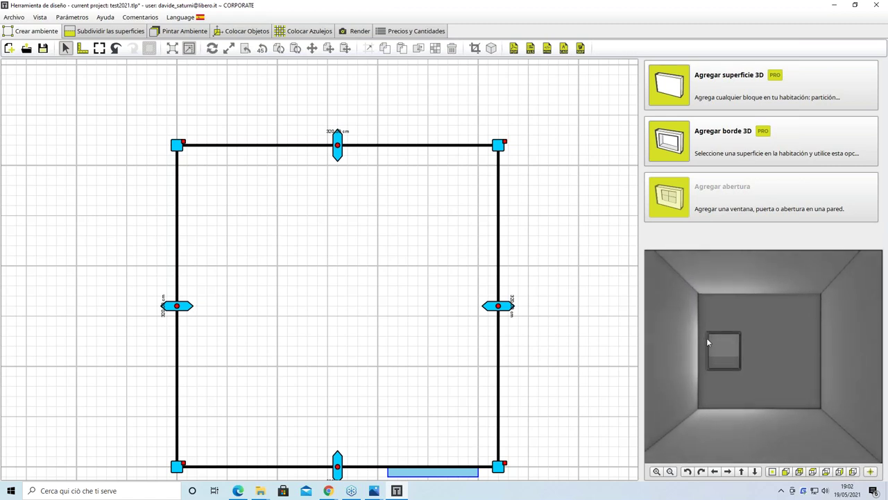
pyautogui.scroll(-1, 706, 333)
# Step: Divide the upper wall into 4 subdivisions and pull the rightmost one outward to form a square-cornered recess about 54 cm deep
pyautogui.rightClick(340, 147)
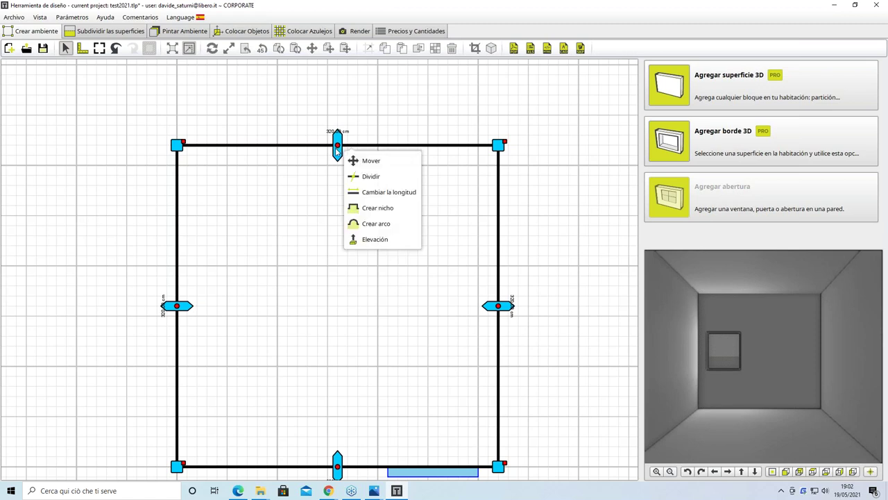
pyautogui.click(368, 178)
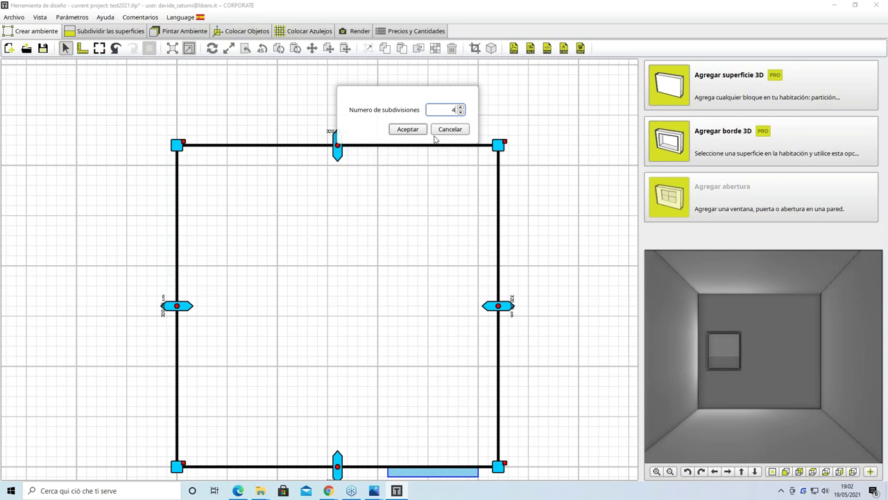
pyautogui.click(408, 130)
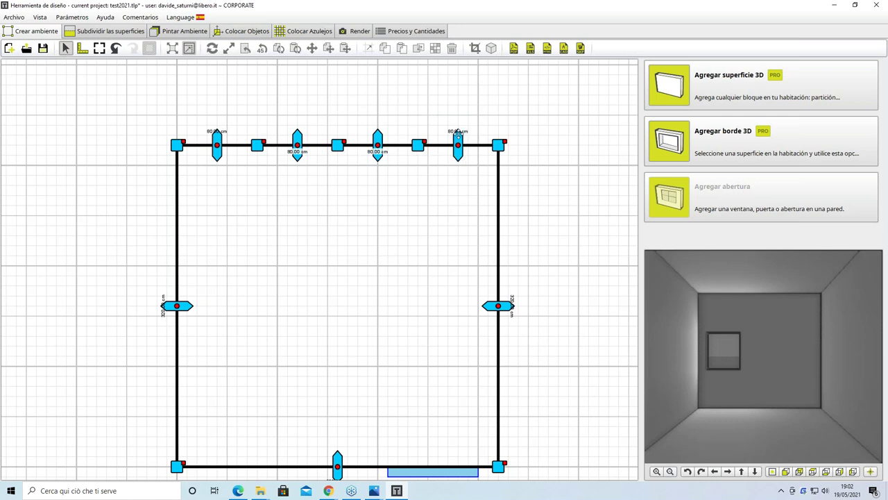
pyautogui.moveTo(458, 142); pyautogui.dragTo(458, 89)
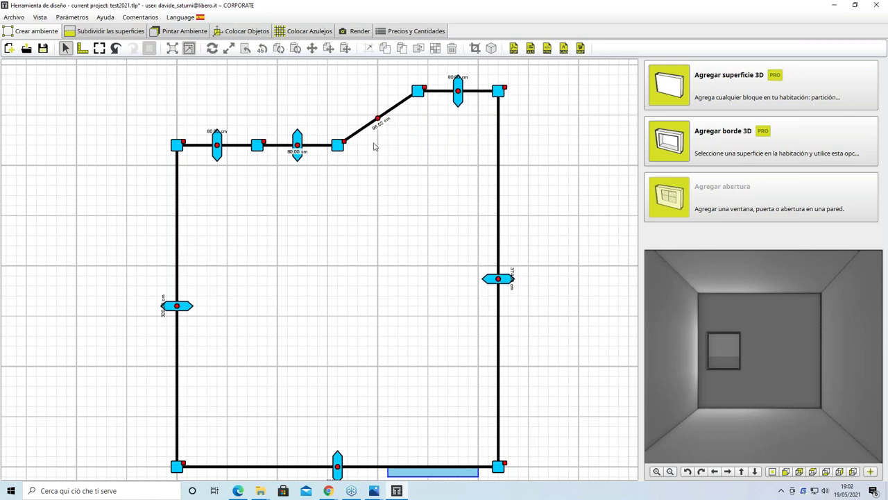
pyautogui.moveTo(340, 147); pyautogui.dragTo(421, 149)
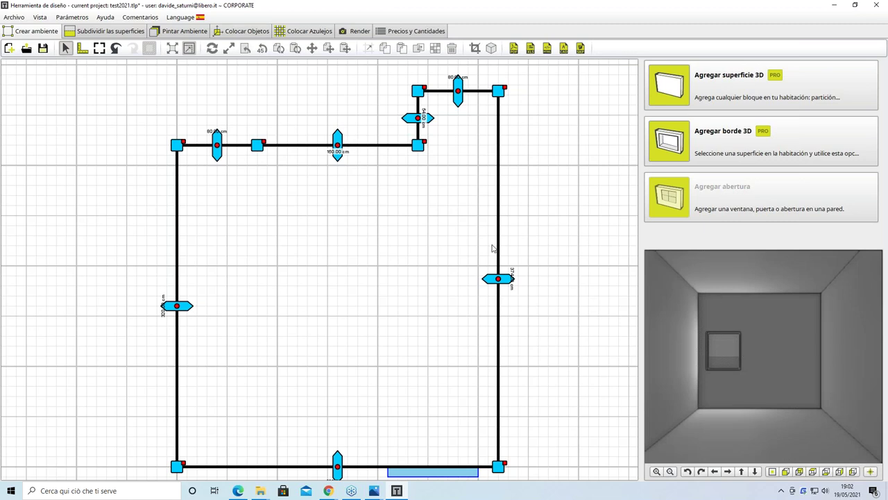
# Step: Examine the recess in the 3D preview from several preset viewpoints, ending with a closer look at the recessed wall
pyautogui.click(815, 473)
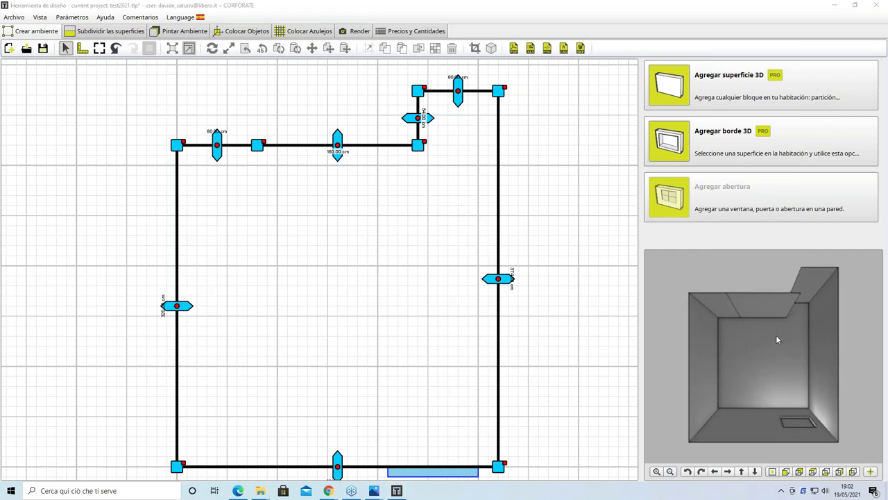
pyautogui.click(827, 472)
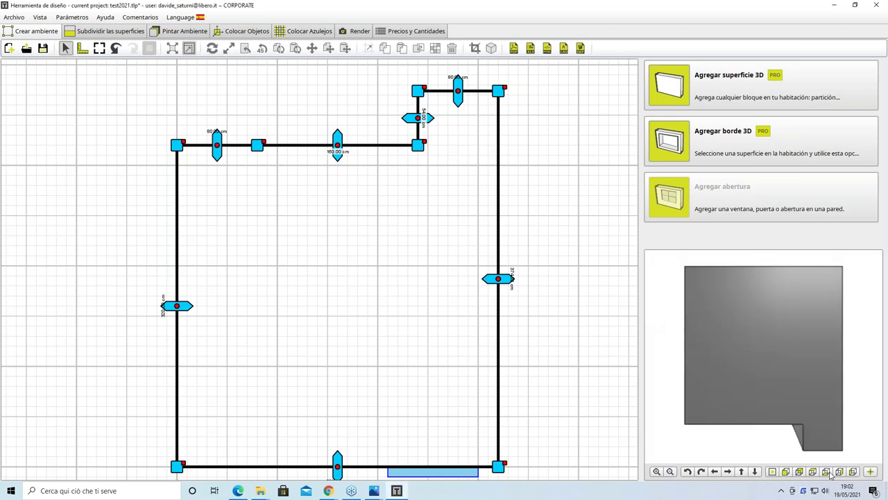
pyautogui.click(839, 472)
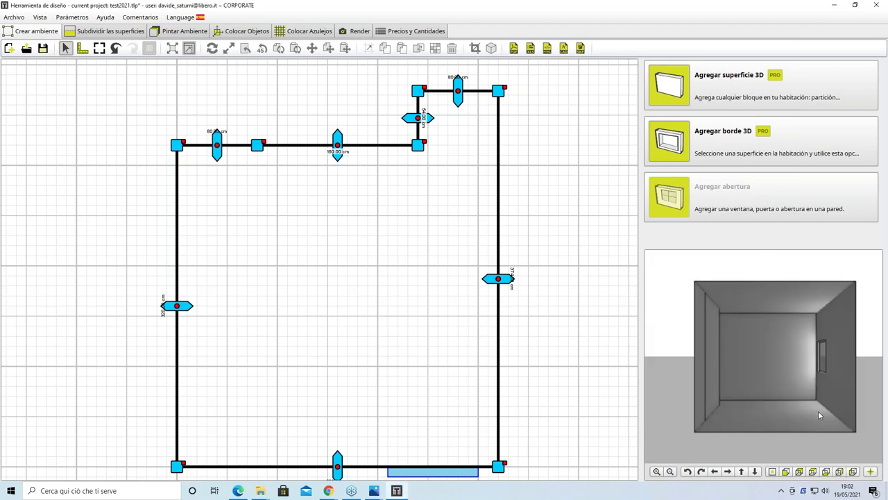
pyautogui.click(853, 472)
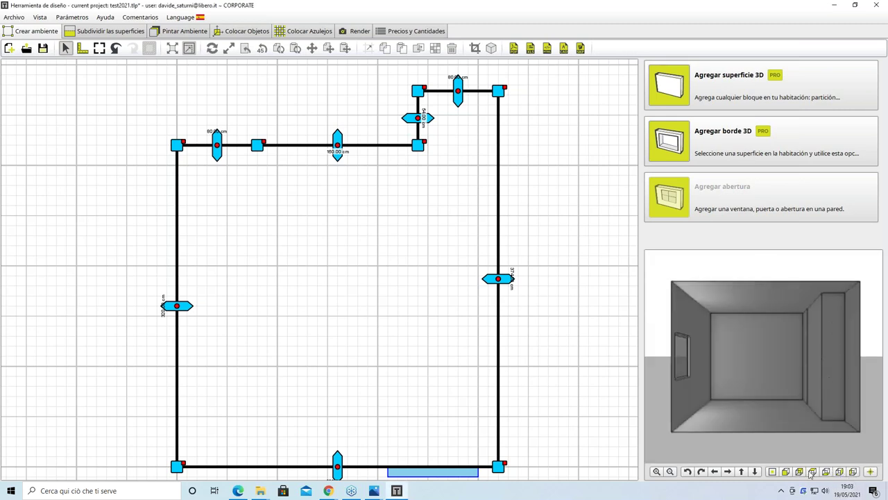
pyautogui.click(788, 473)
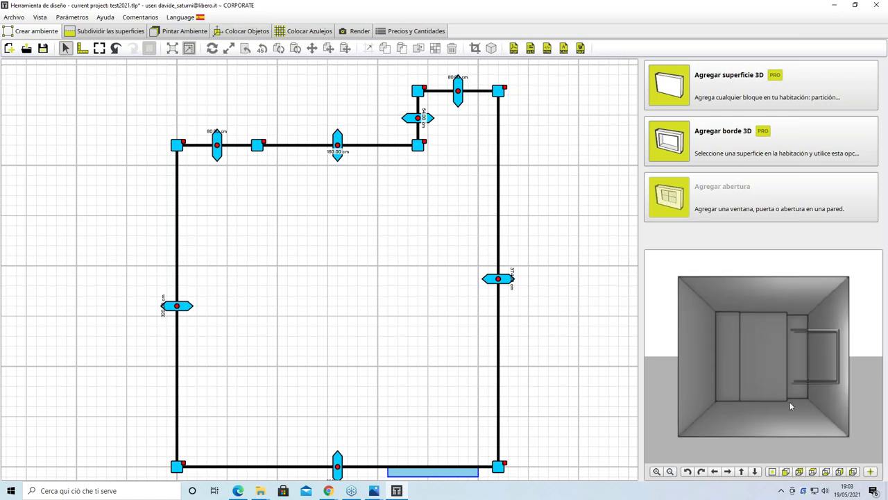
pyautogui.scroll(4, 798, 357)
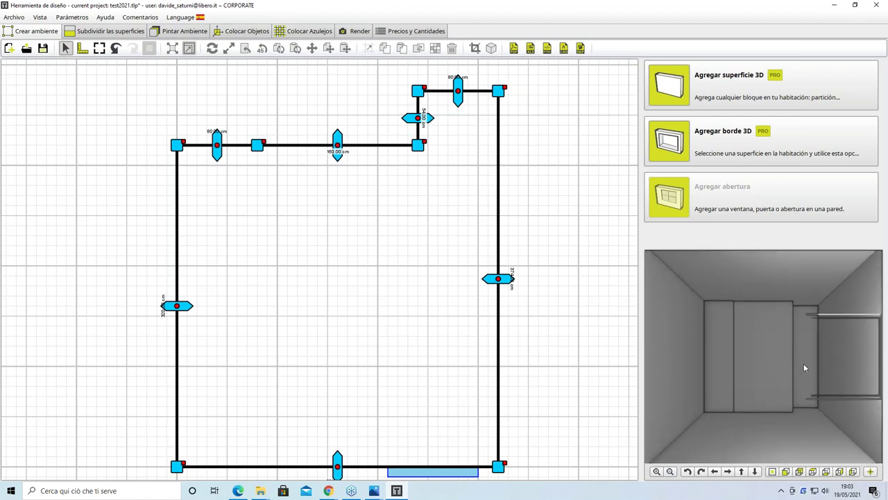
# Step: Reshape the upper wall's recess to about 145 cm wide and 38 cm deep by moving its side and back segments
pyautogui.moveTo(416, 119); pyautogui.dragTo(370, 119)
pyautogui.moveTo(433, 97); pyautogui.dragTo(433, 113)
pyautogui.moveTo(364, 127); pyautogui.dragTo(348, 126)
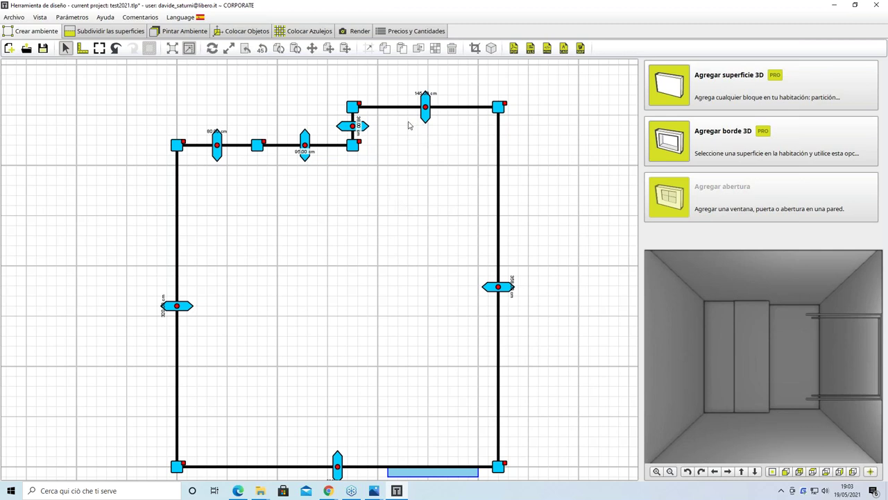
# Step: Examine the lengths of the individual wall segments along the stepped upper side of the plan
pyautogui.scroll(3, 438, 88)
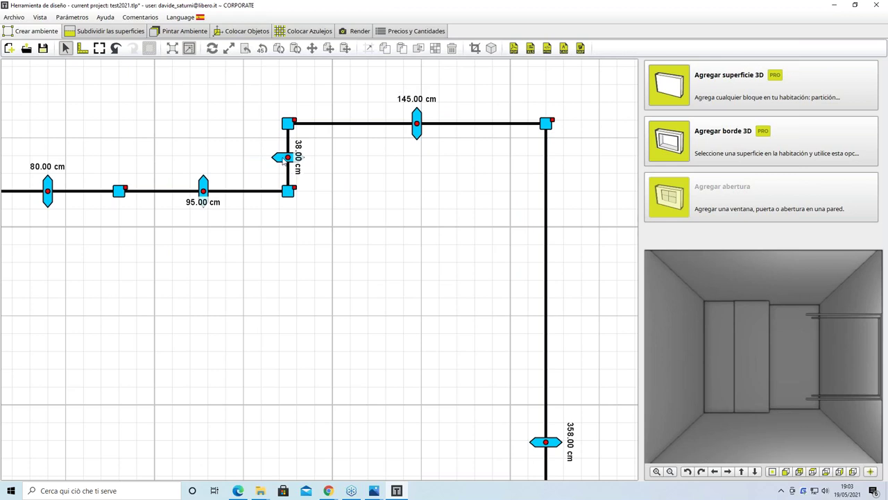
pyautogui.hscroll(-3, 208, 197)
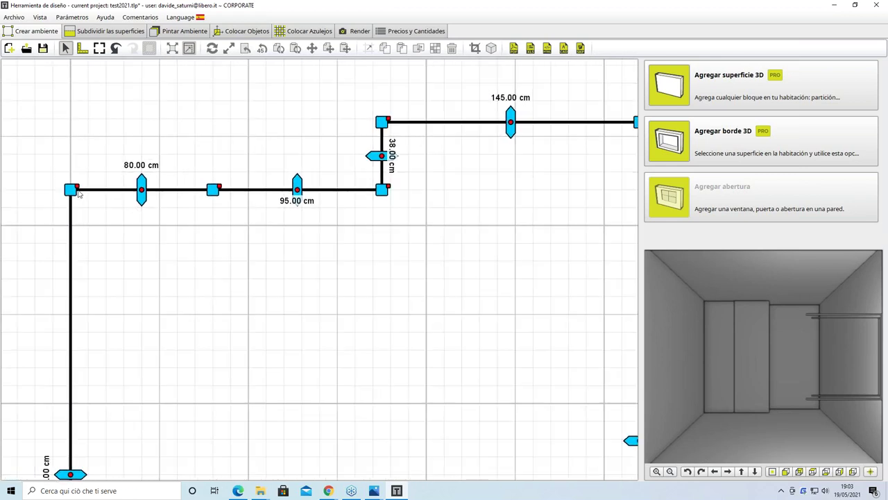
pyautogui.scroll(1, 75, 201)
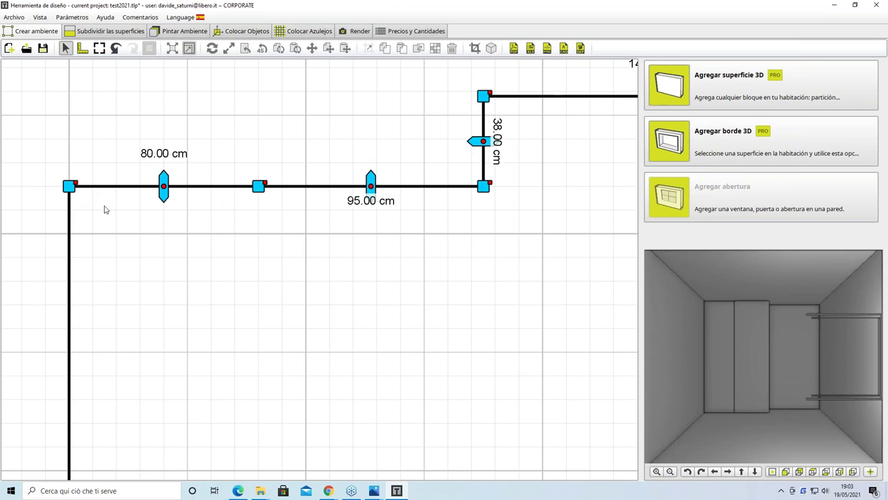
pyautogui.scroll(-2, 104, 206)
pyautogui.moveTo(286, 234); pyautogui.dragTo(290, 188, button='middle')
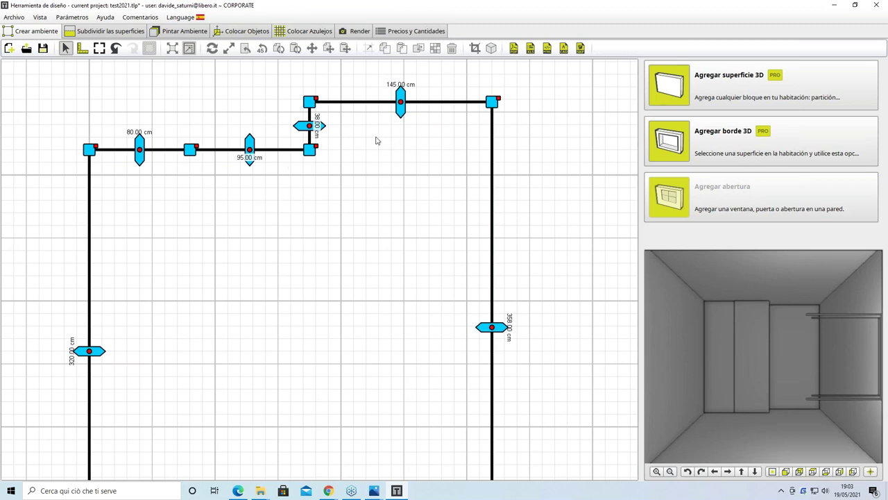
pyautogui.scroll(-2, 349, 166)
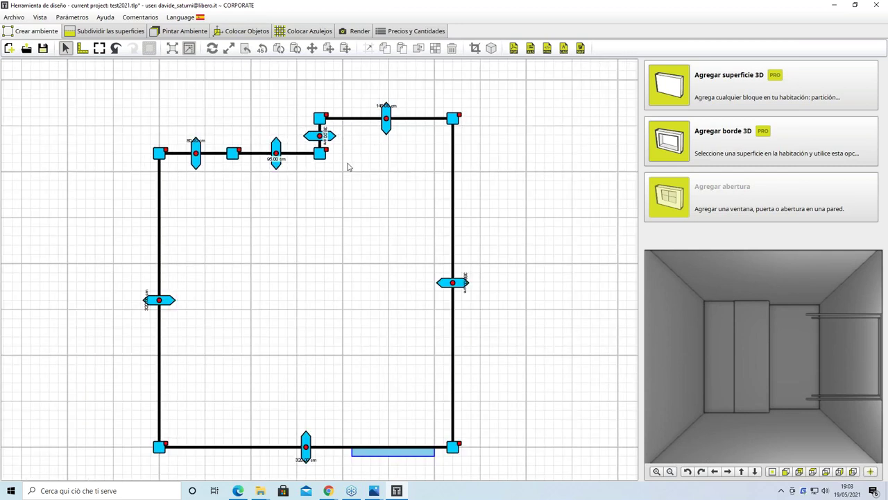
pyautogui.scroll(2, 349, 166)
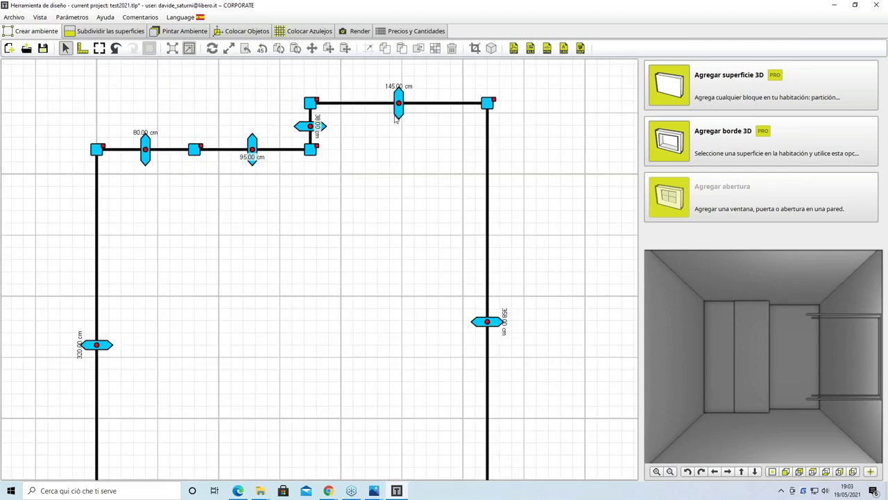
# Step: Undo the recess changes and the subdivision of the plan's upper wall
pyautogui.click(117, 48)
pyautogui.click(116, 48)
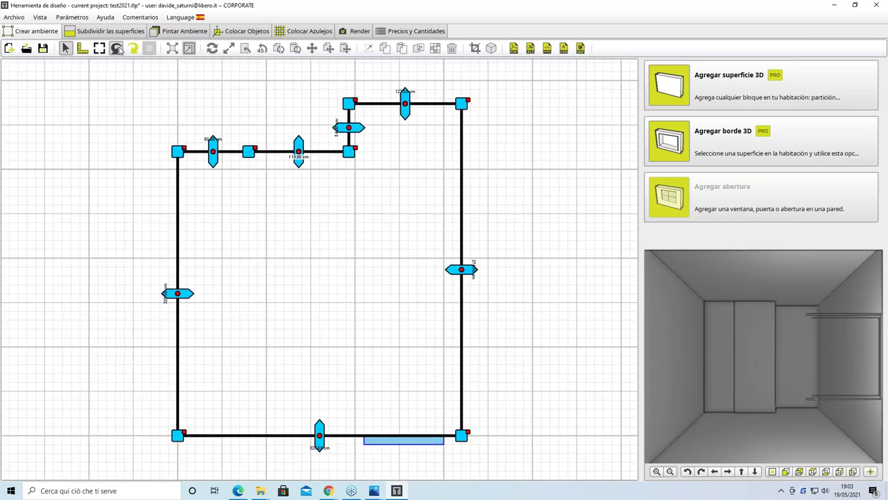
pyautogui.click(117, 48)
pyautogui.click(117, 49)
pyautogui.click(116, 48)
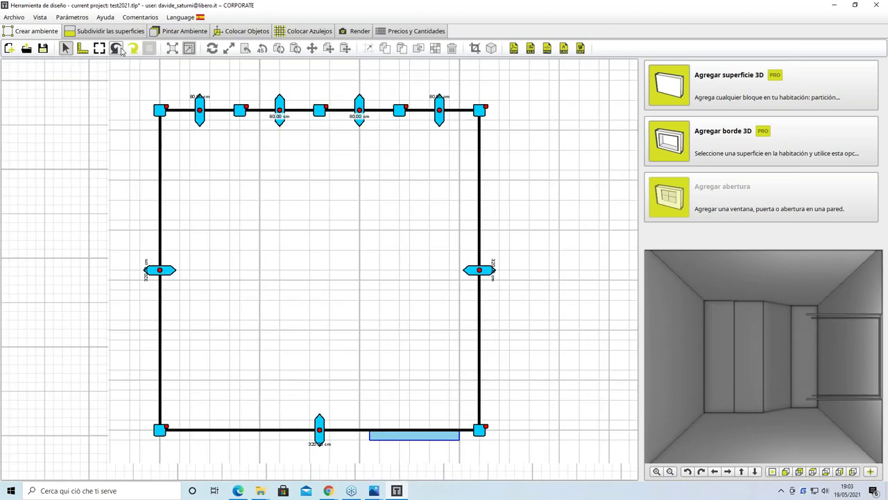
pyautogui.click(117, 49)
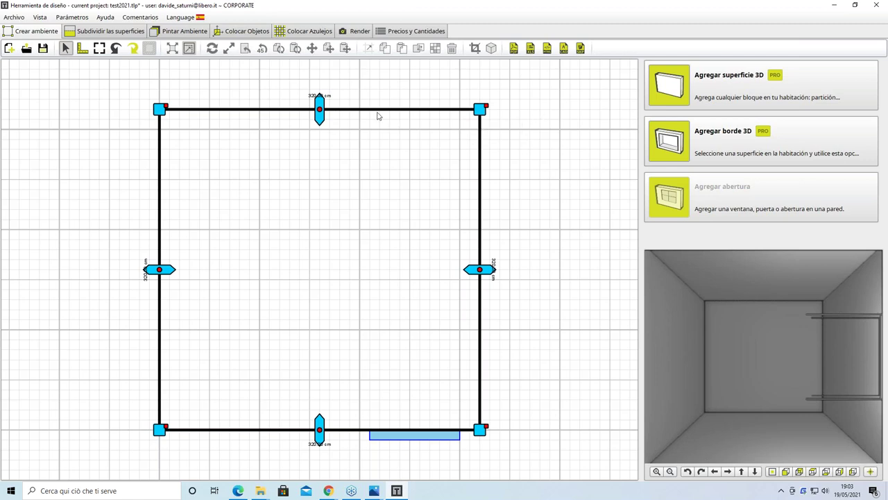
# Step: Create a niche 50 cm wide and 50 cm deep at the midpoint of the plan's upper wall
pyautogui.rightClick(320, 111)
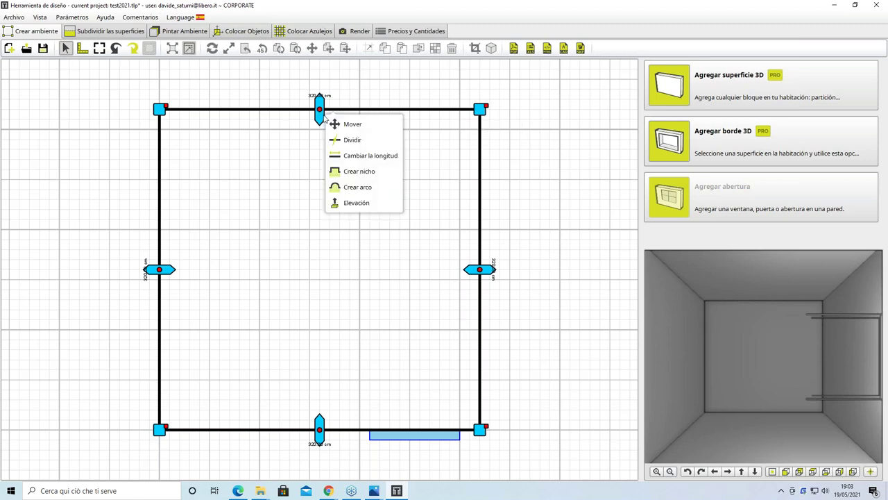
pyautogui.click(379, 177)
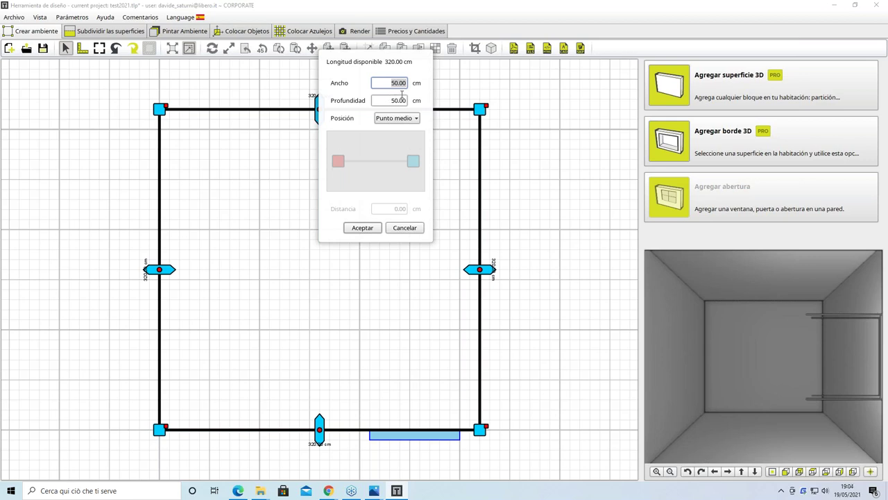
pyautogui.click(362, 229)
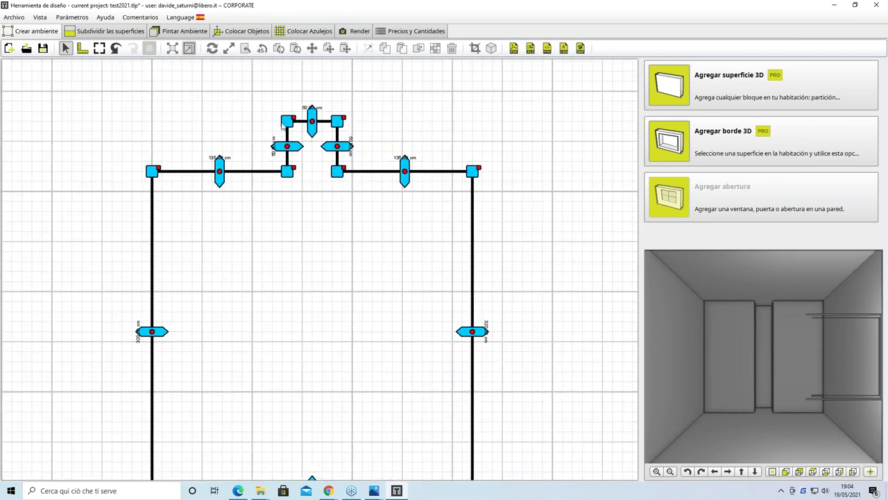
# Step: Reshape the upper wall's niche to about 113 cm wide and 43 cm deep by moving its side and back segments
pyautogui.scroll(3, 284, 142)
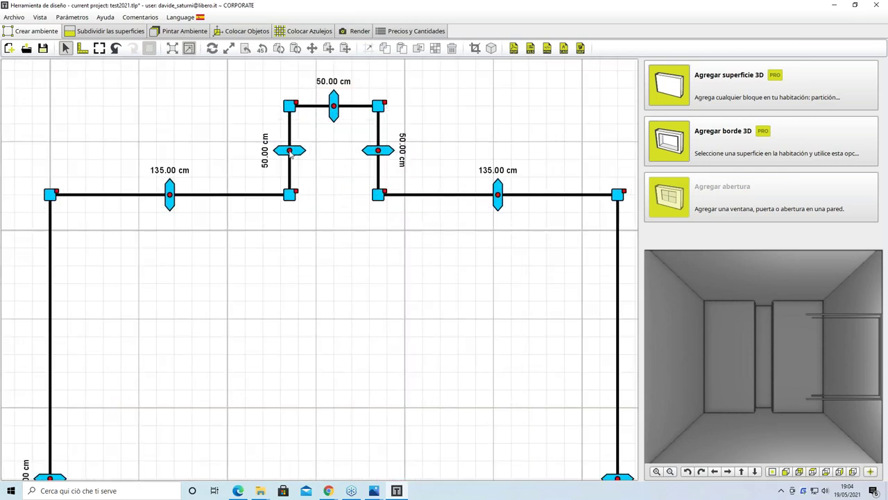
pyautogui.moveTo(290, 153); pyautogui.dragTo(224, 153)
pyautogui.moveTo(381, 153); pyautogui.dragTo(424, 153)
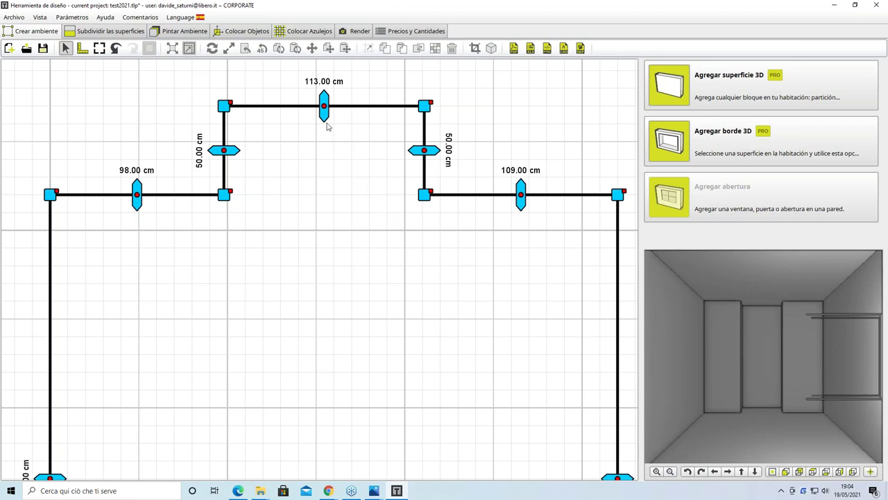
pyautogui.moveTo(324, 107); pyautogui.dragTo(324, 120)
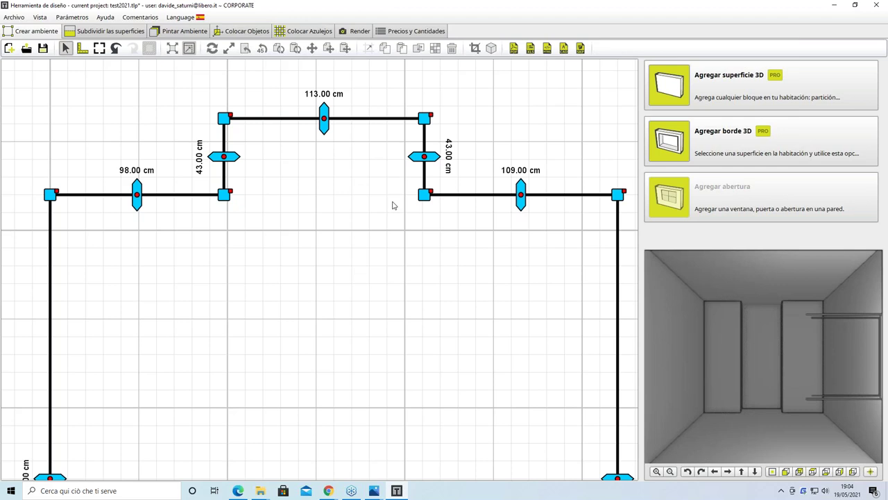
# Step: Undo the niche's reshaping and its creation on the plan's upper wall
pyautogui.click(122, 51)
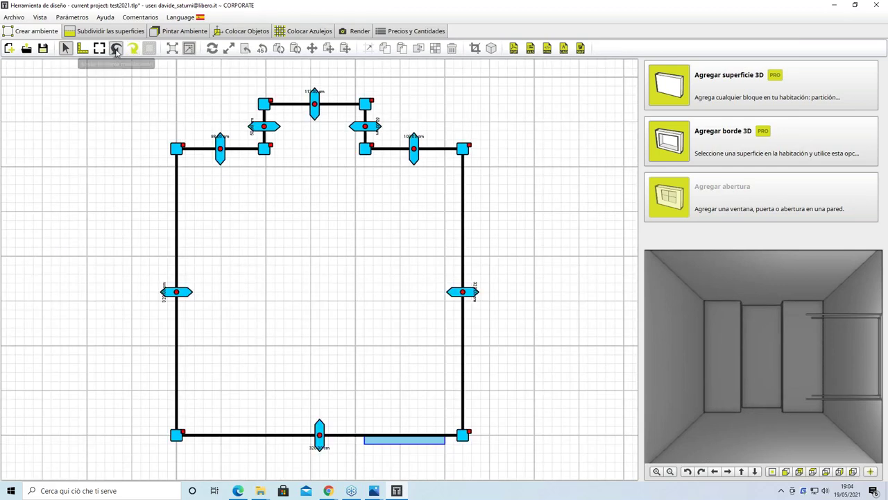
pyautogui.click(117, 50)
pyautogui.click(116, 50)
pyautogui.click(117, 50)
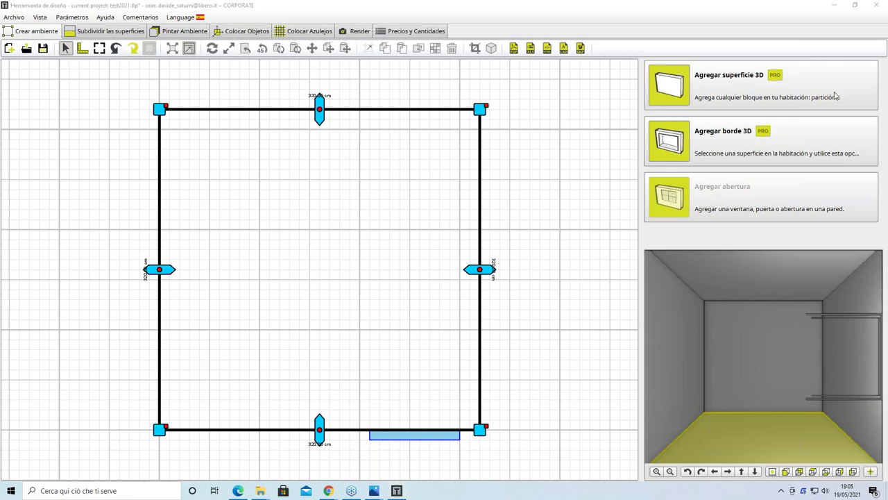
# Step: Add a 3D block on the floor, 50 cm in height, X and Y, and move it against the upper wall
pyautogui.click(753, 93)
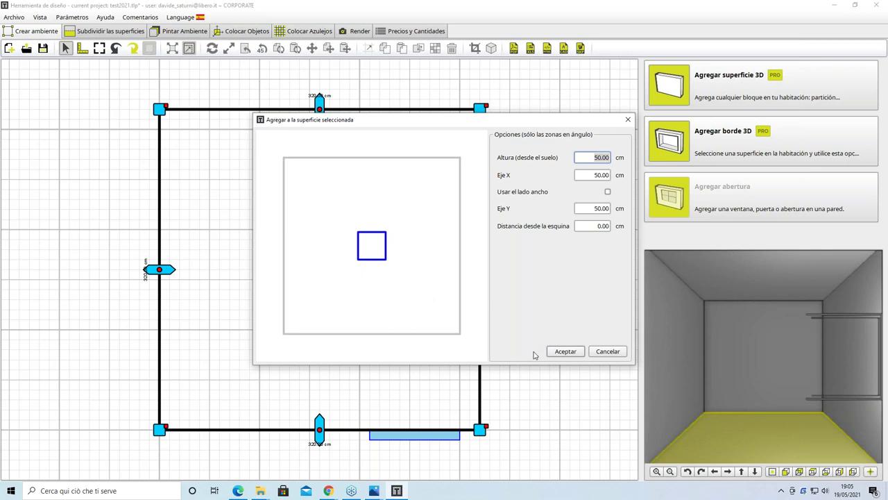
pyautogui.click(563, 351)
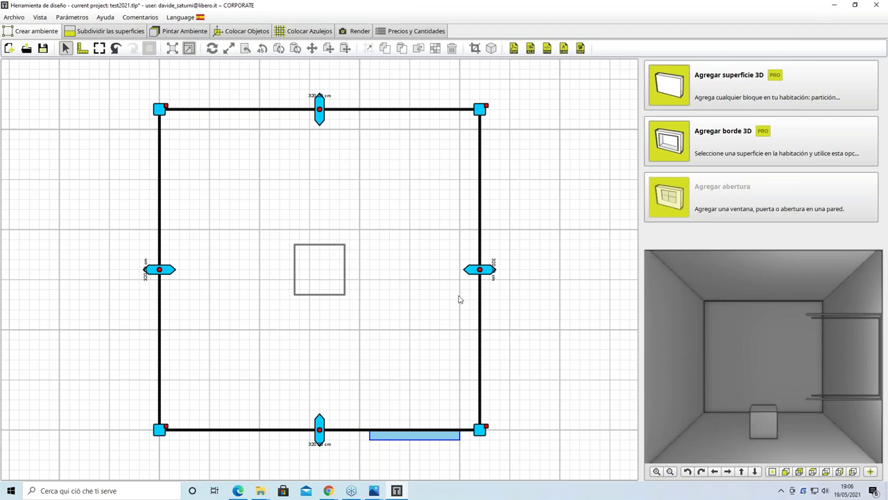
pyautogui.click(294, 252)
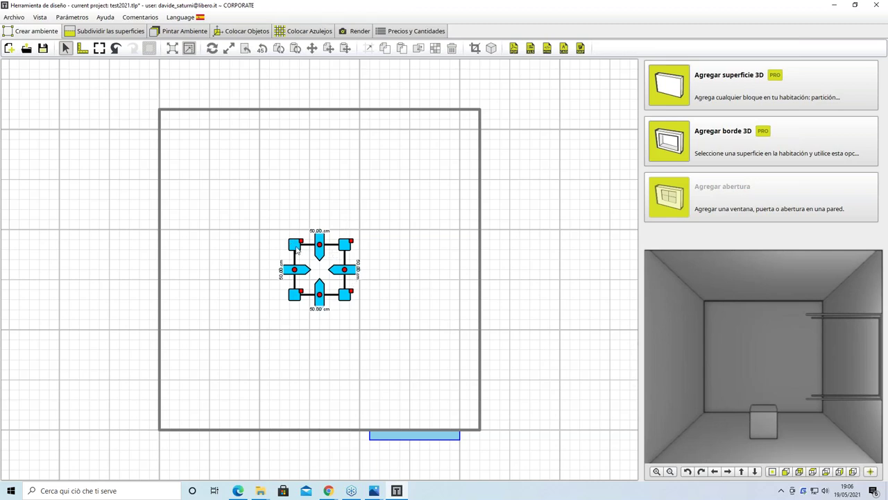
pyautogui.moveTo(297, 245); pyautogui.dragTo(381, 323)
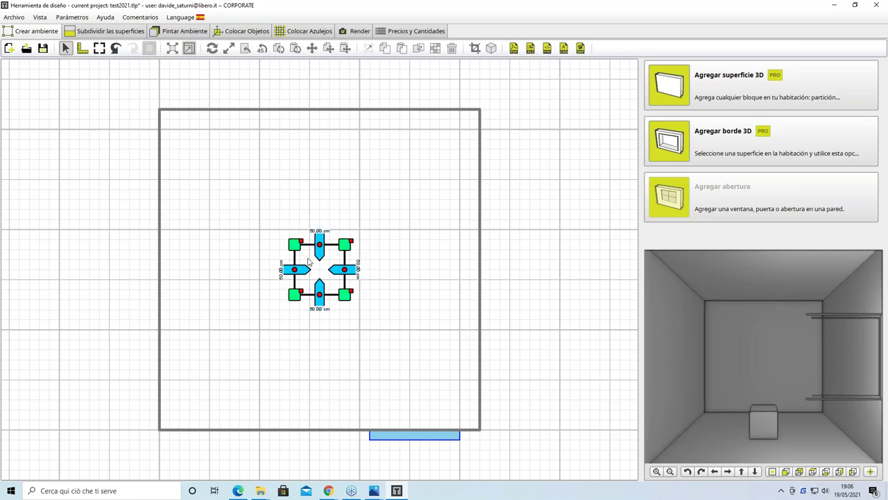
pyautogui.moveTo(294, 245); pyautogui.dragTo(320, 111)
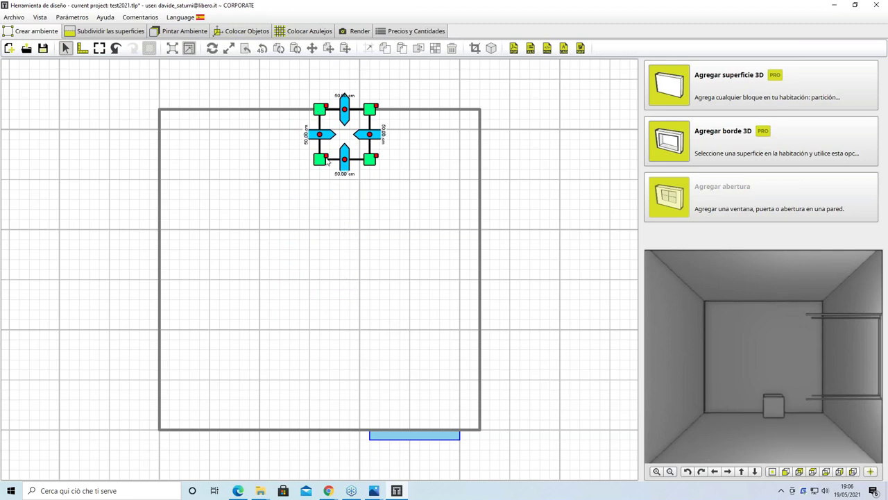
# Step: Stretch the floor block to about 150 cm long and narrow it to about 20 cm
pyautogui.moveTo(345, 167); pyautogui.dragTo(349, 293)
pyautogui.scroll(2, 321, 206)
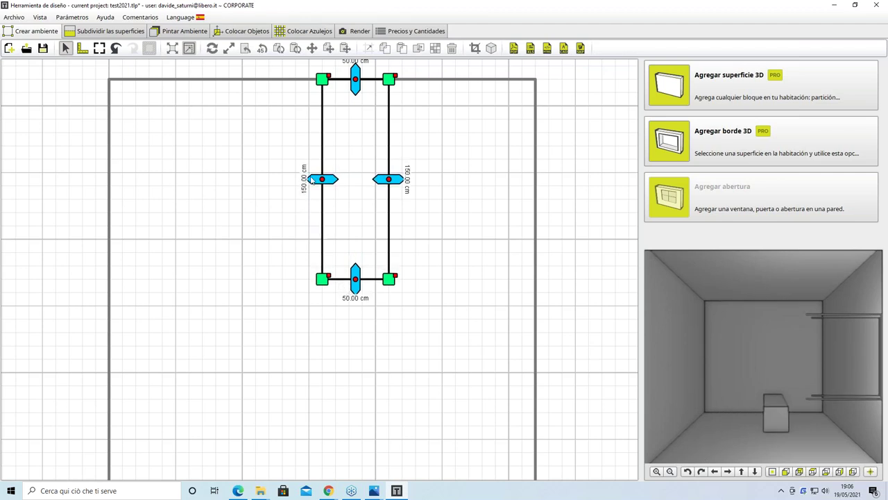
pyautogui.moveTo(382, 181); pyautogui.dragTo(343, 185)
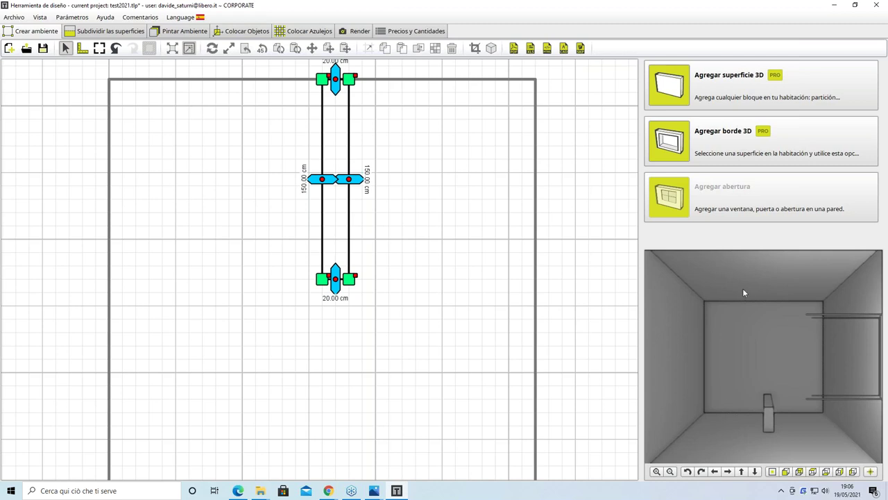
# Step: Set the floor block's elevation to 300 cm
pyautogui.rightClick(353, 184)
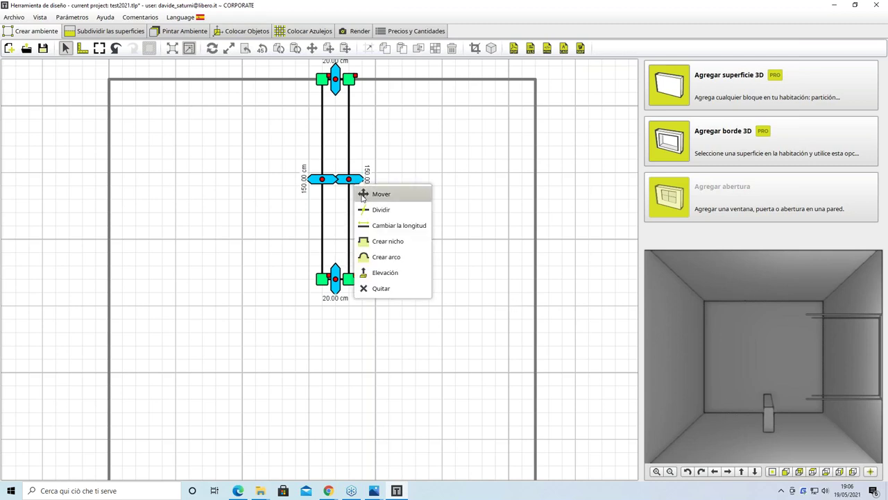
pyautogui.click(385, 273)
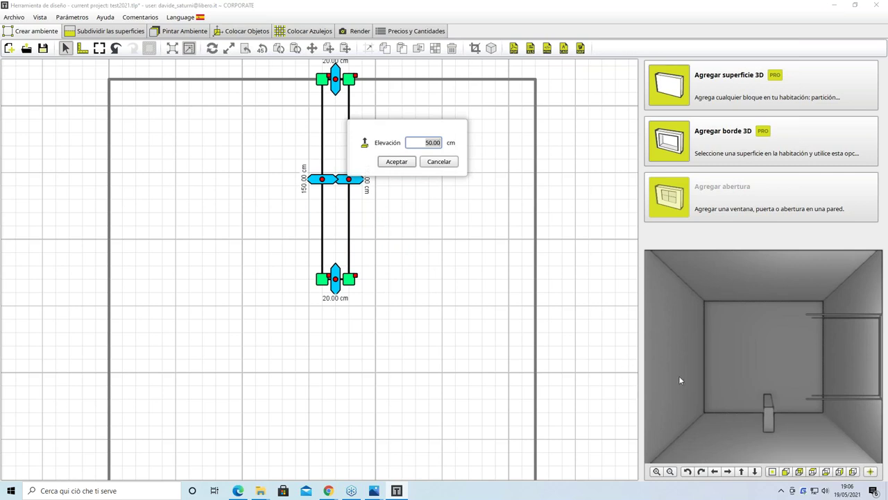
pyautogui.write('300')
pyautogui.click(397, 161)
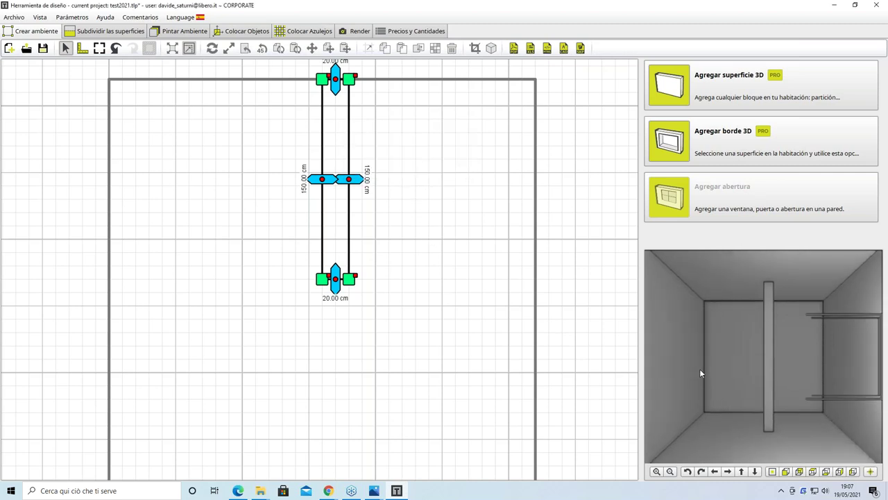
# Step: Examine the full-height partition in the 3D preview from several preset viewpoints
pyautogui.scroll(-3, 729, 398)
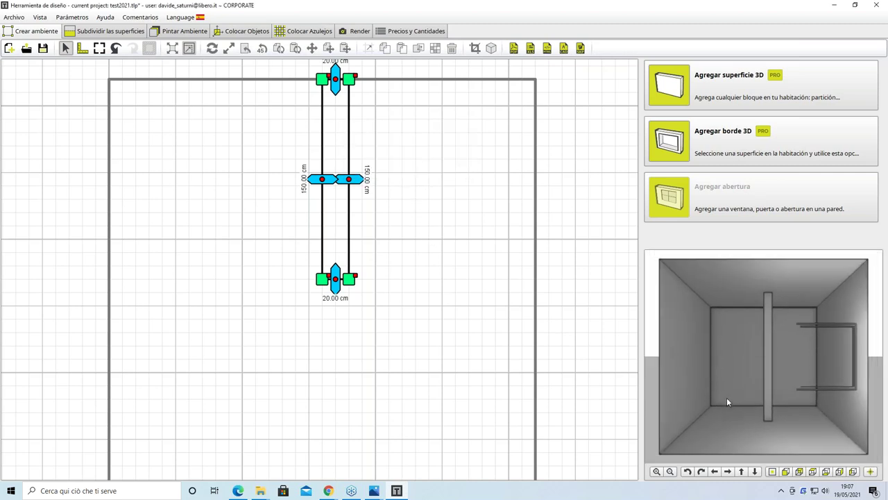
pyautogui.click(787, 472)
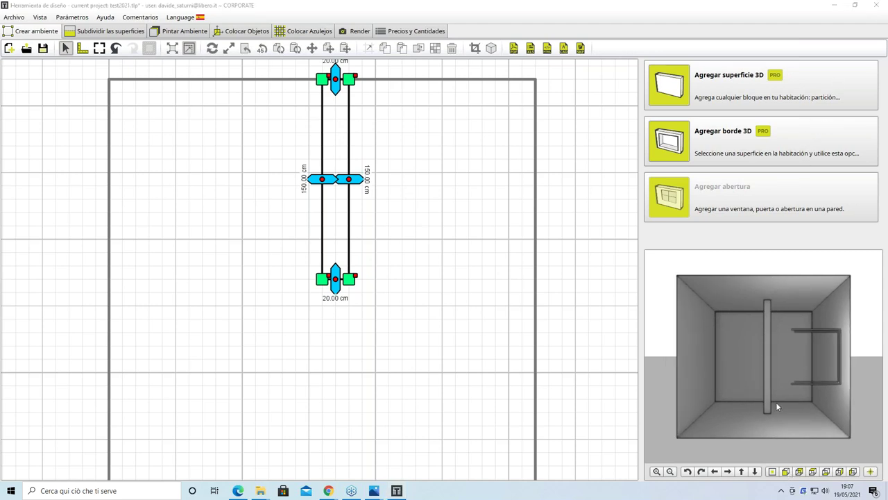
pyautogui.click(800, 471)
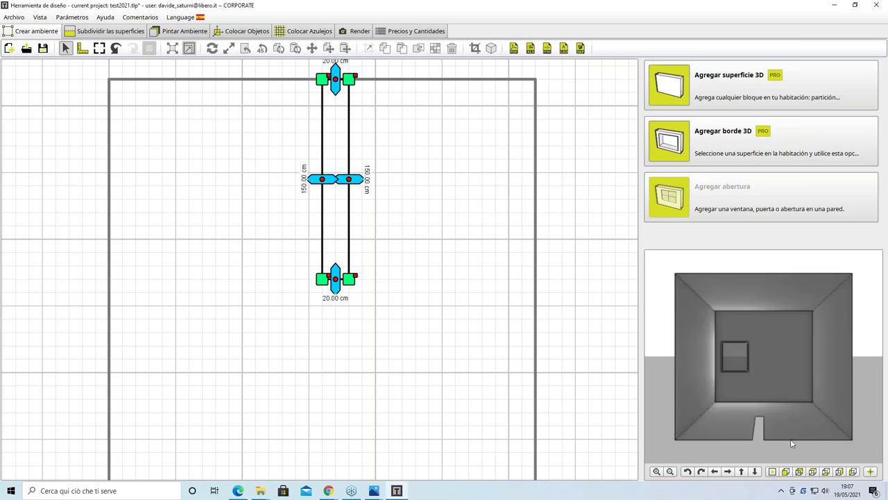
pyautogui.click(815, 472)
pyautogui.click(814, 472)
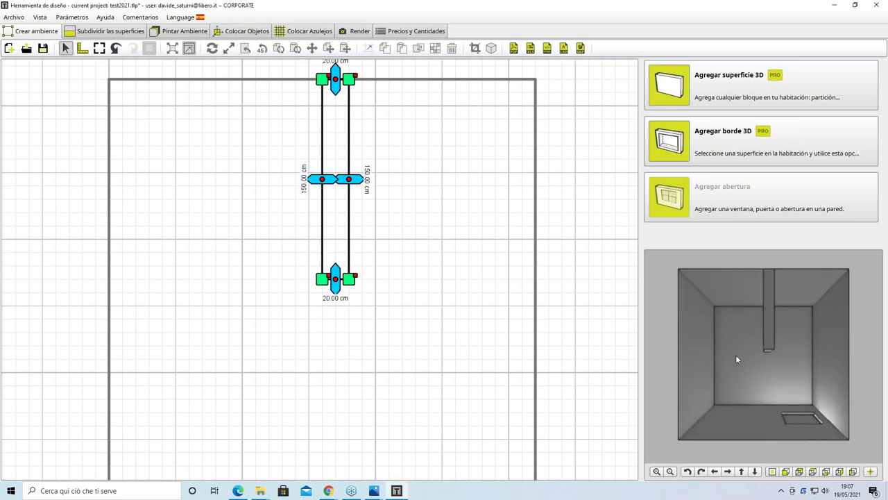
pyautogui.scroll(1, 761, 384)
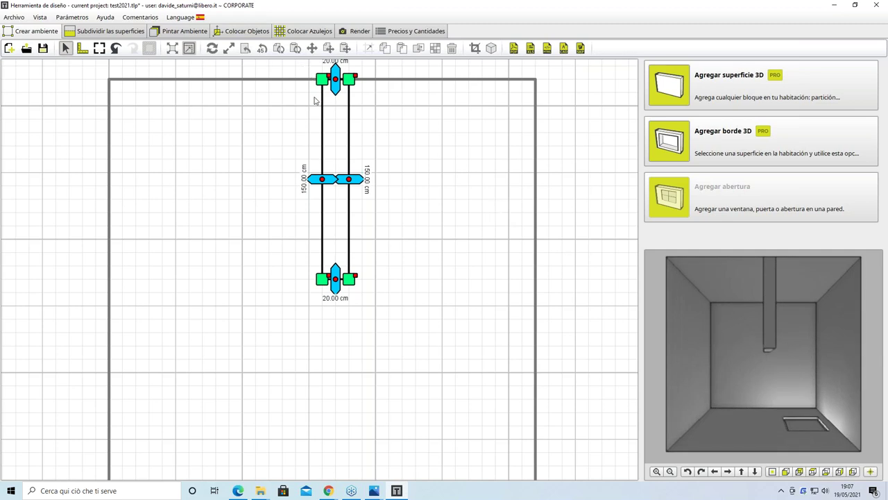
# Step: Move the whole partition away from the upper wall into the room and thin it to about 12 cm
pyautogui.scroll(-1, 312, 104)
pyautogui.moveTo(299, 68); pyautogui.dragTo(371, 263)
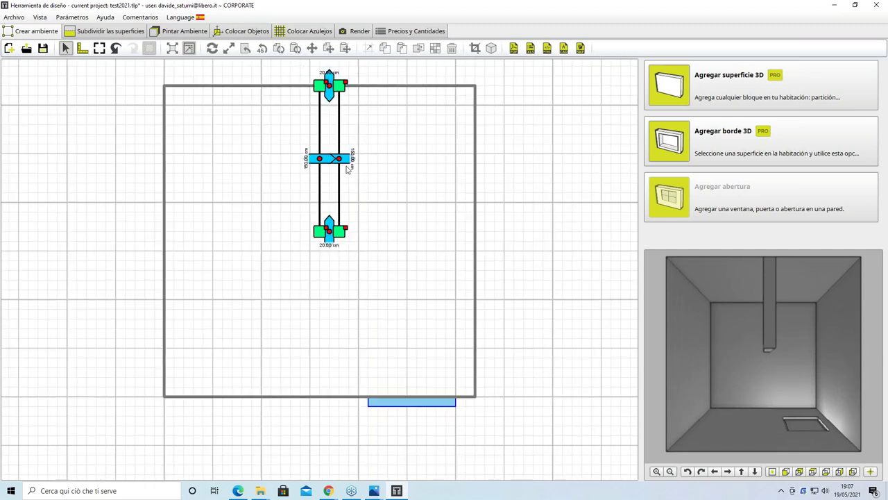
pyautogui.moveTo(310, 90); pyautogui.dragTo(265, 155)
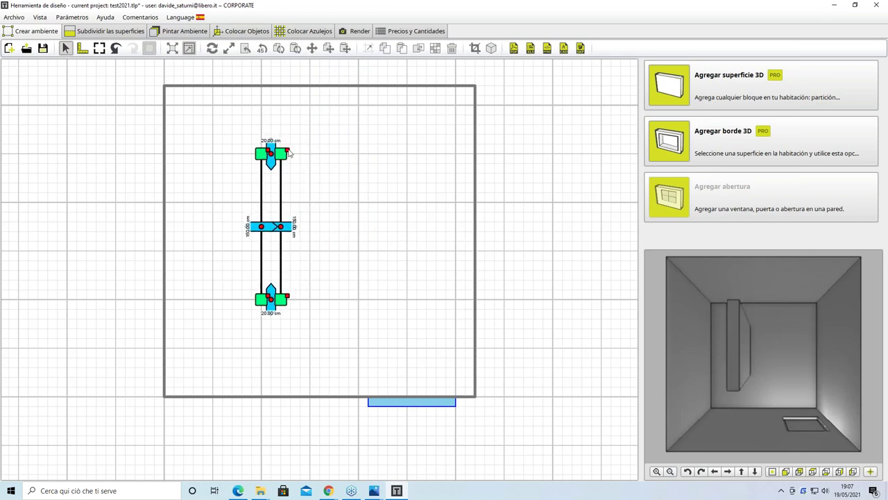
pyautogui.moveTo(280, 157); pyautogui.dragTo(312, 158)
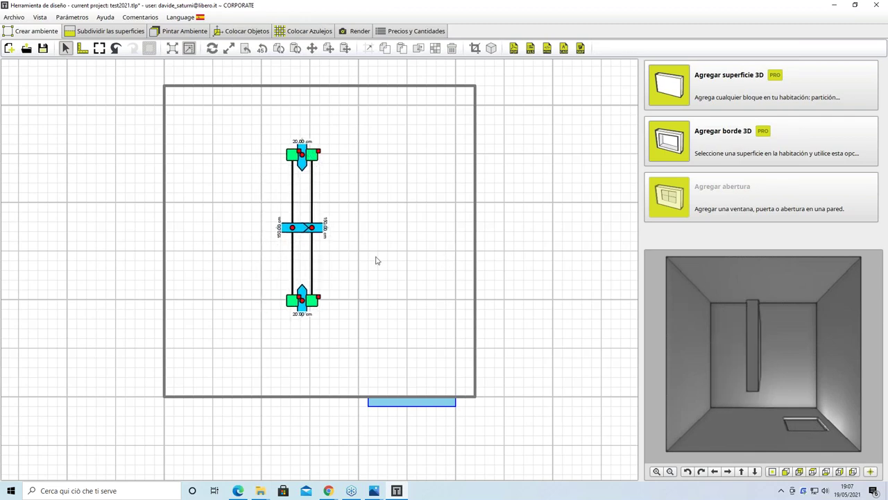
pyautogui.moveTo(317, 233); pyautogui.dragTo(310, 233)
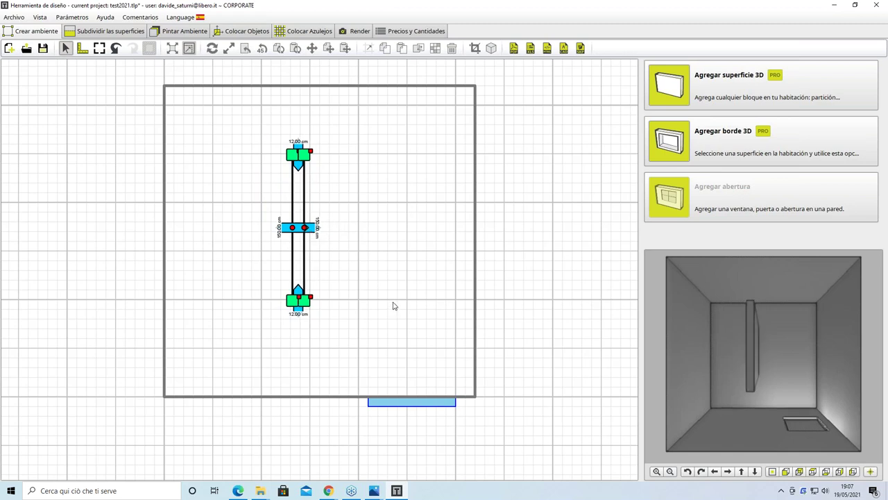
# Step: Move the whole partition back against the upper wall, about 100 cm from the room's left wall
pyautogui.moveTo(297, 153); pyautogui.dragTo(276, 102)
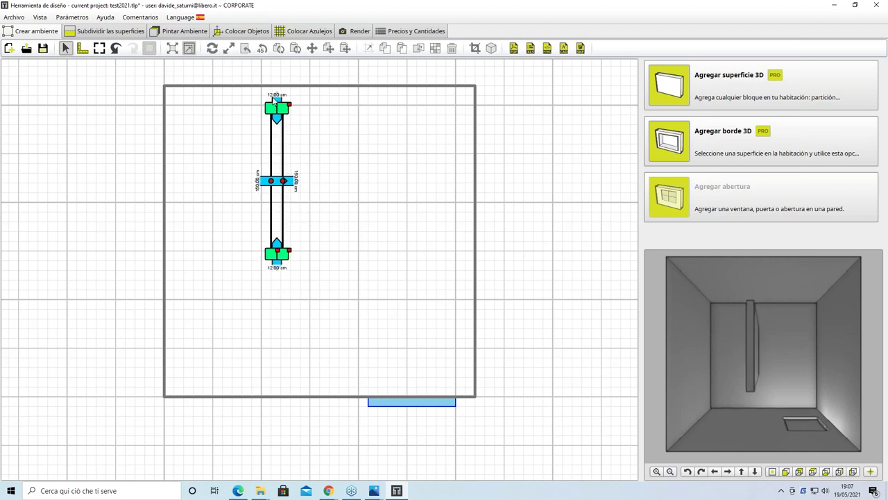
pyautogui.click(276, 101)
pyautogui.click(278, 101)
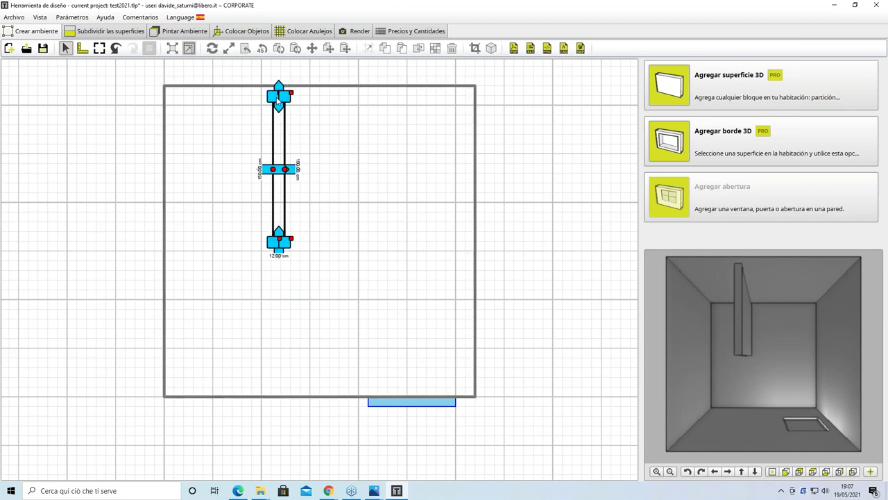
pyautogui.moveTo(274, 99); pyautogui.dragTo(350, 273)
pyautogui.moveTo(269, 98); pyautogui.dragTo(262, 87)
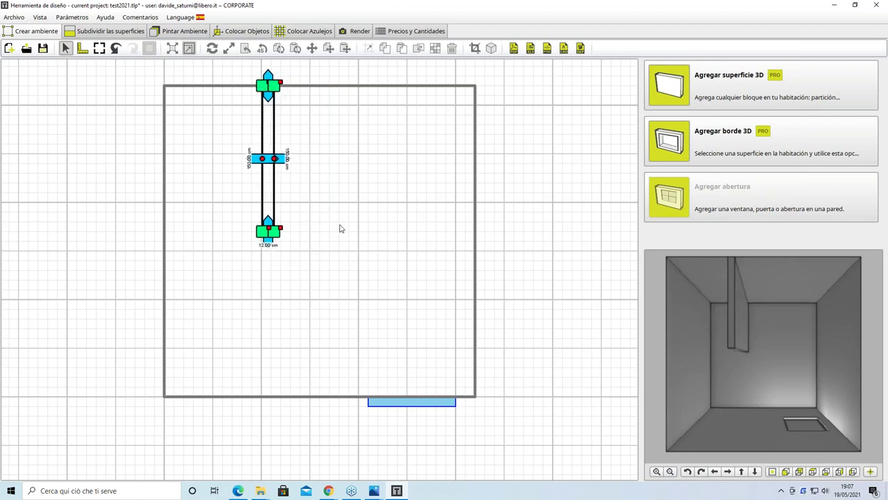
# Step: Remove the partition from the room
pyautogui.rightClick(276, 161)
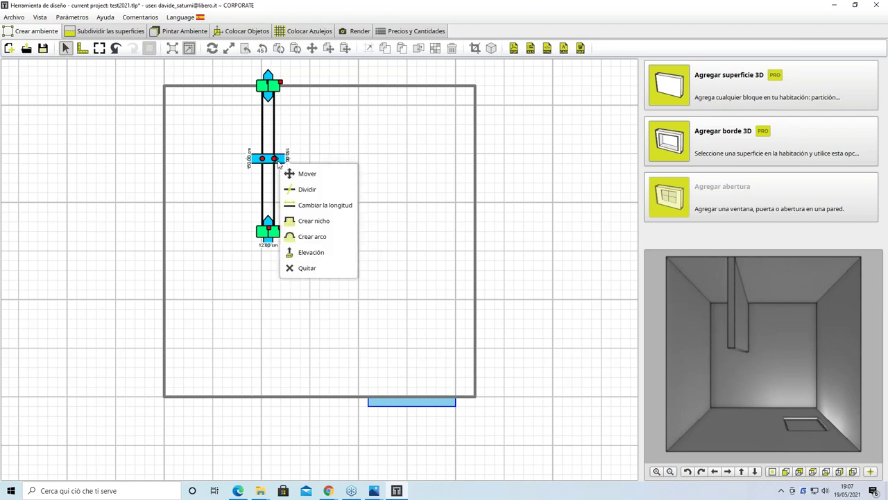
pyautogui.click(312, 267)
pyautogui.click(309, 284)
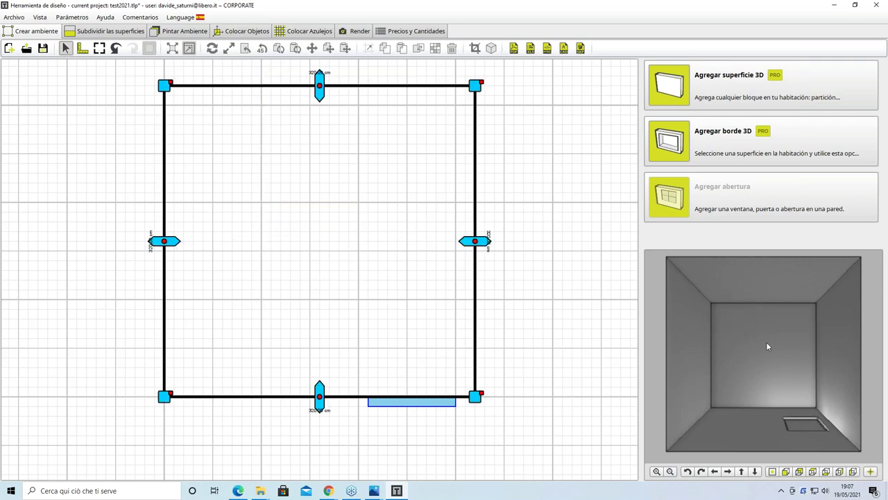
# Step: Turn the 3D preview towards the window and select the wall that contains it
pyautogui.click(722, 295)
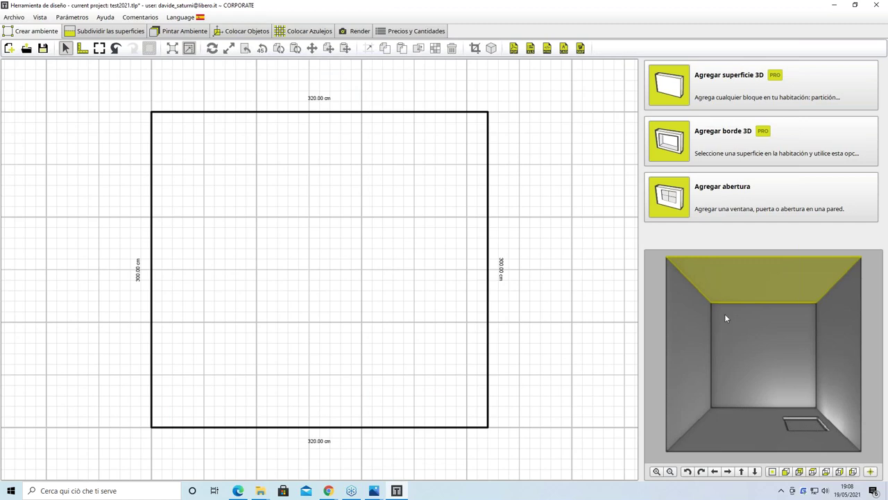
pyautogui.click(799, 472)
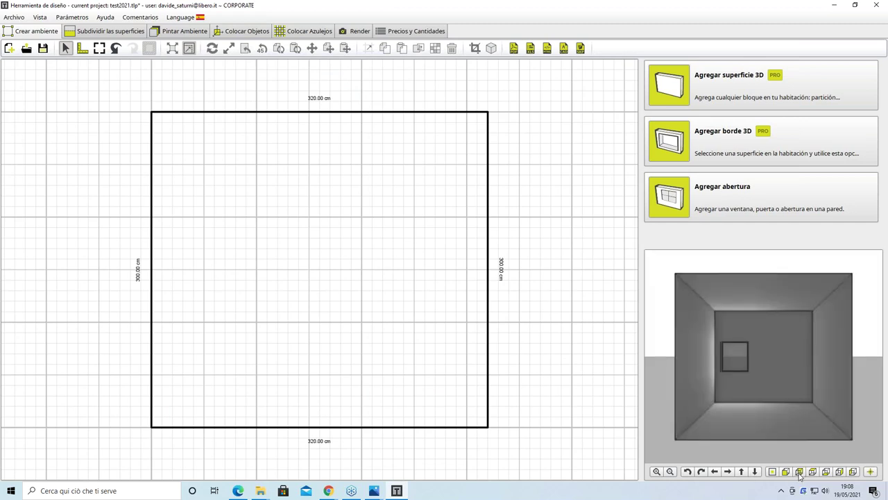
pyautogui.click(785, 370)
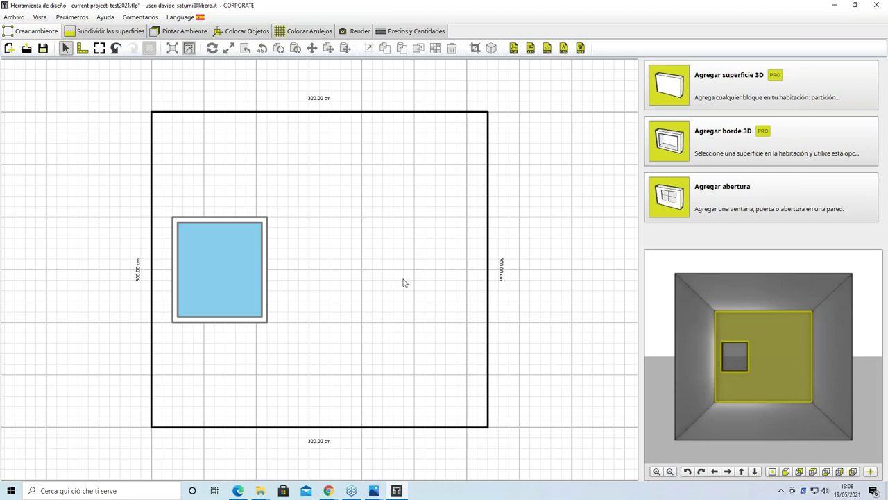
# Step: Add a 50 × 50 cm 3D block to the window wall and place it to the right of the window
pyautogui.click(669, 98)
pyautogui.click(670, 271)
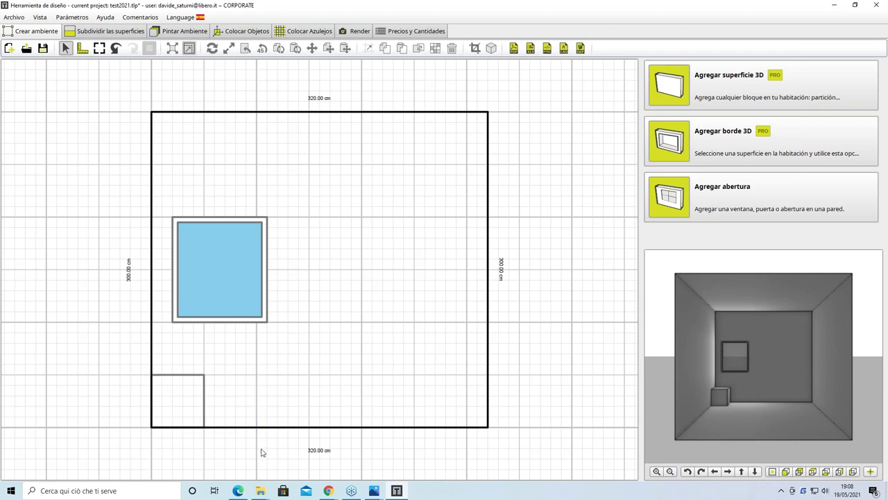
pyautogui.click(205, 383)
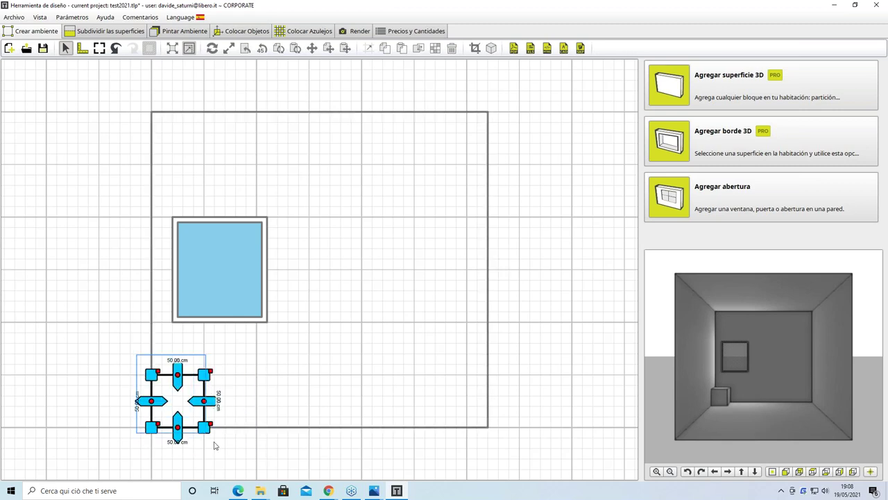
pyautogui.moveTo(157, 377); pyautogui.dragTo(314, 271)
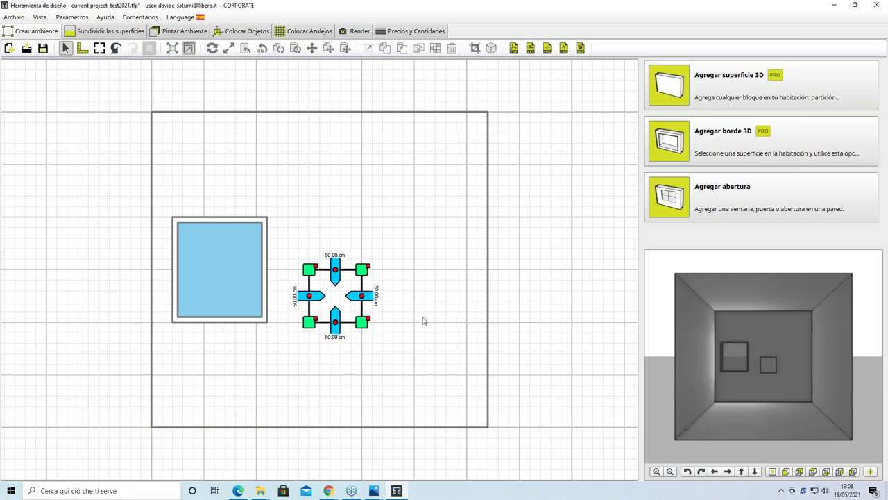
# Step: Resize the block beside the window to 80 cm wide and 10 cm high, forming a shelf
pyautogui.scroll(1, 714, 377)
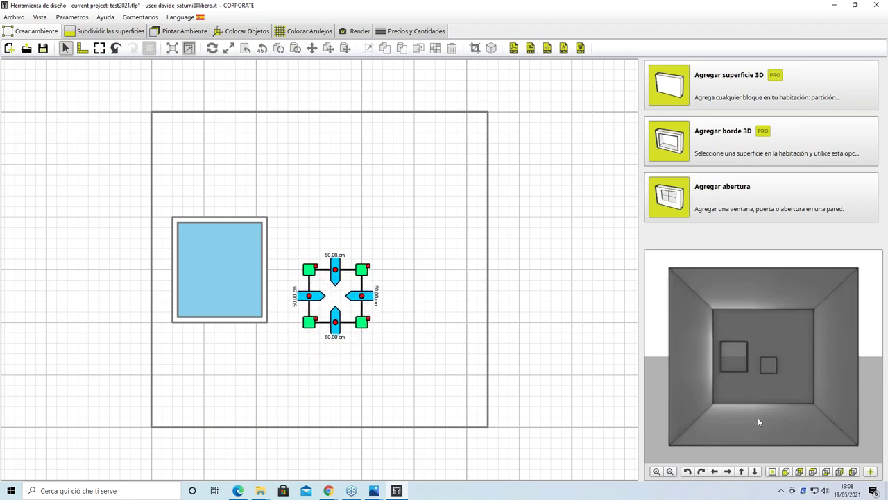
pyautogui.click(811, 473)
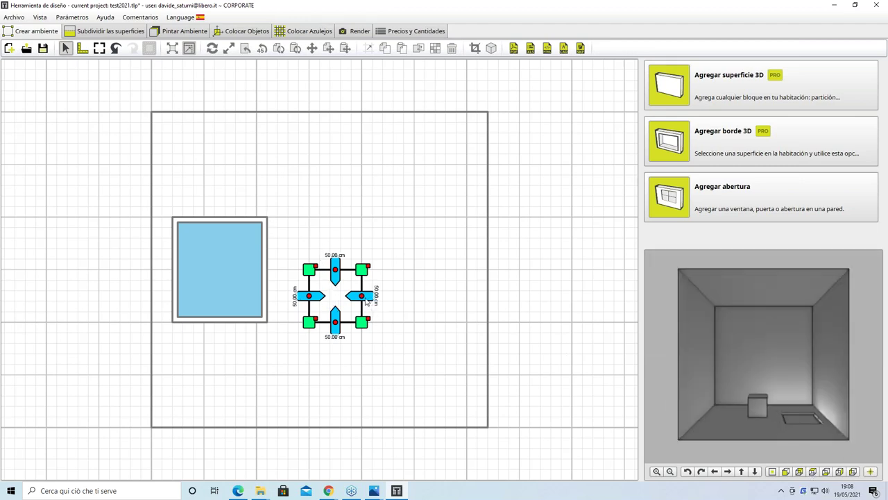
pyautogui.moveTo(372, 295); pyautogui.dragTo(403, 297)
pyautogui.moveTo(351, 316); pyautogui.dragTo(353, 278)
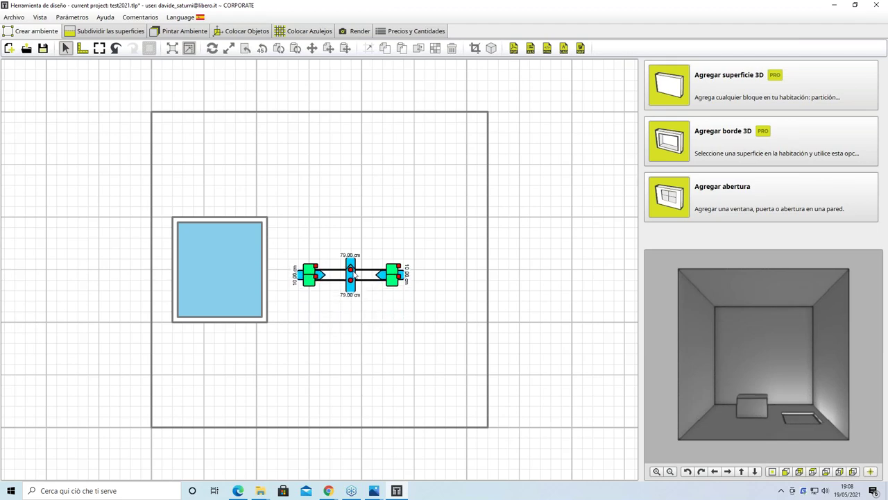
pyautogui.scroll(3, 396, 272)
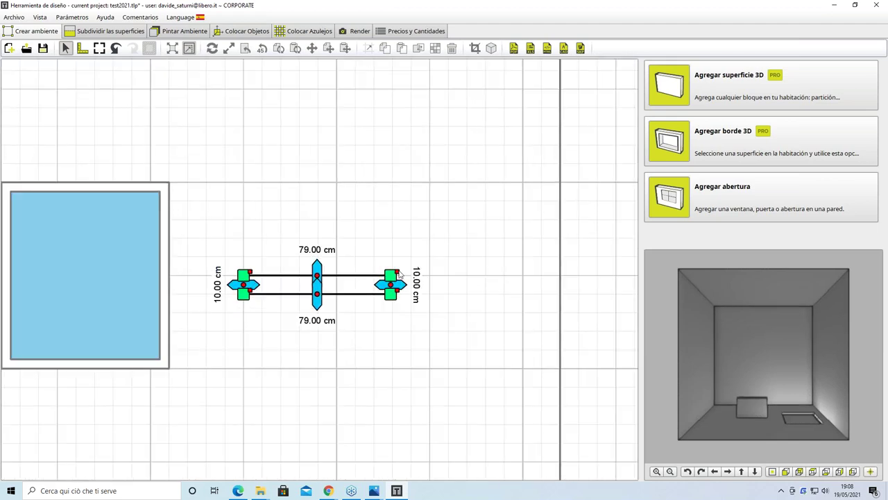
pyautogui.scroll(1, 400, 276)
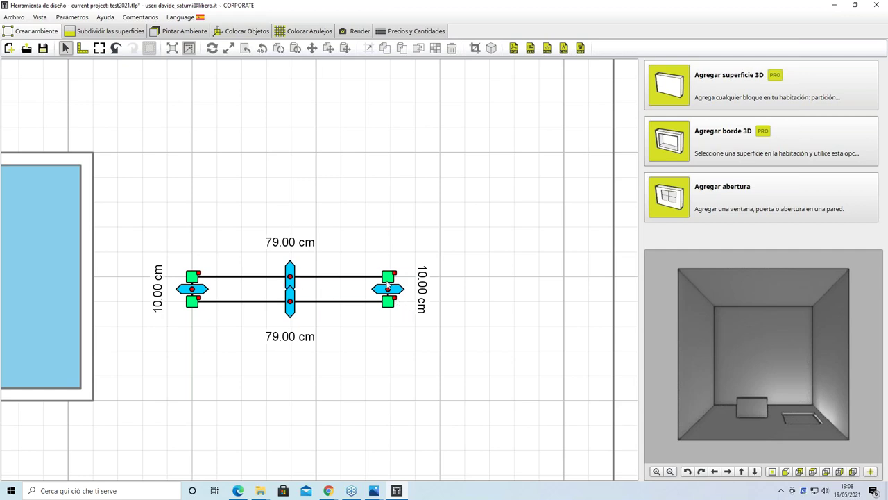
pyautogui.moveTo(399, 289); pyautogui.dragTo(397, 290)
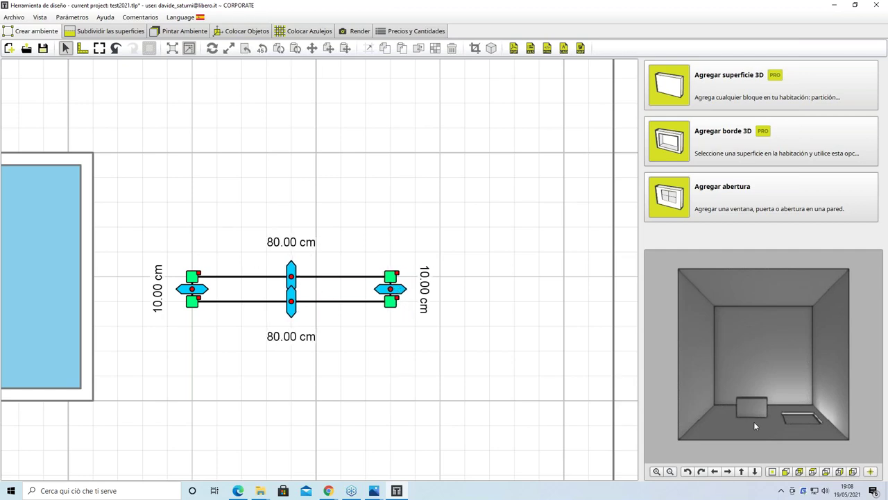
# Step: Set the shelf block's elevation from the wall to 30 cm
pyautogui.rightClick(394, 297)
pyautogui.click(409, 383)
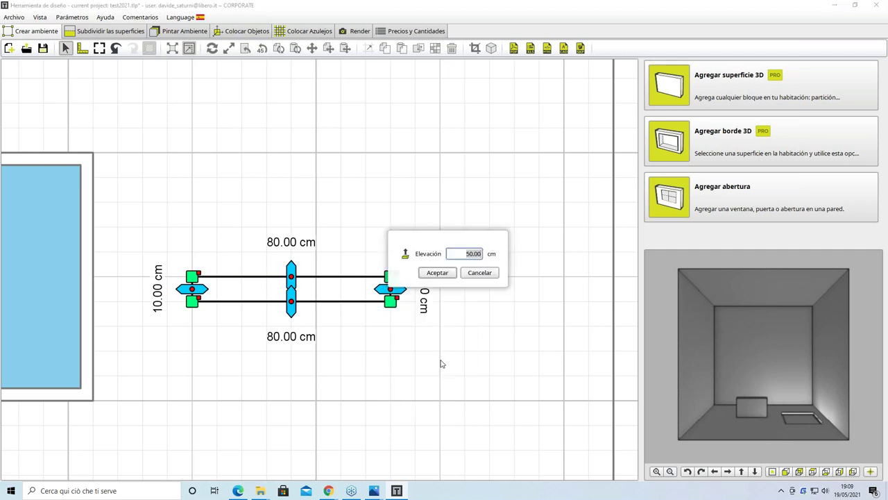
pyautogui.write('30')
pyautogui.click(435, 274)
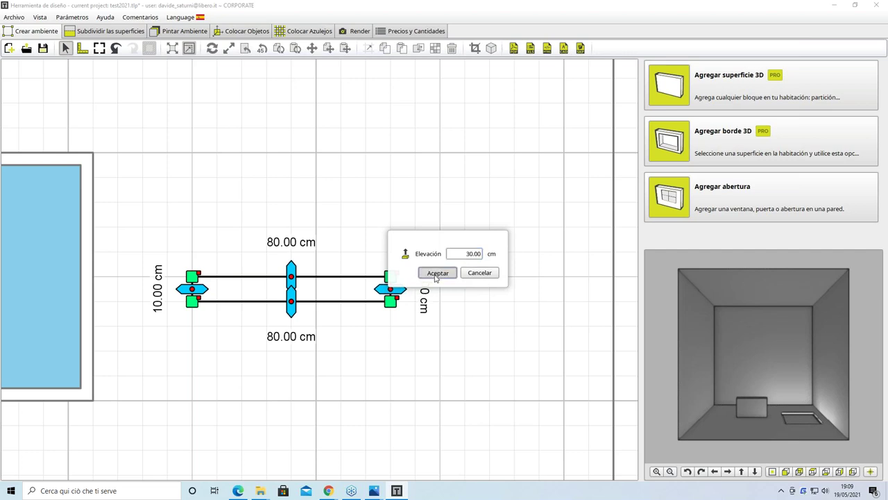
# Step: Inspect the shelf in the 3D preview from the front and from above
pyautogui.click(785, 471)
pyautogui.click(799, 471)
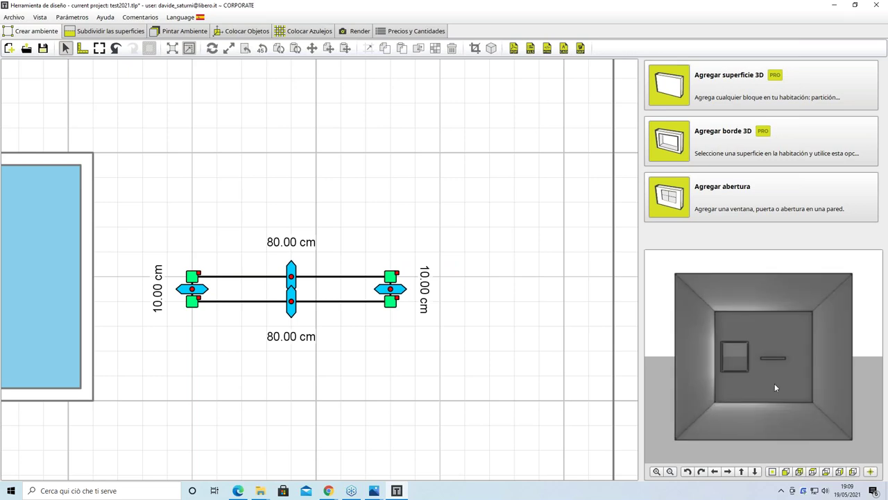
pyautogui.scroll(3, 783, 399)
pyautogui.moveTo(763, 363)
pyautogui.mouseDown()
pyautogui.moveTo(756, 404)
pyautogui.moveTo(776, 363)
pyautogui.moveTo(757, 376)
pyautogui.mouseUp()
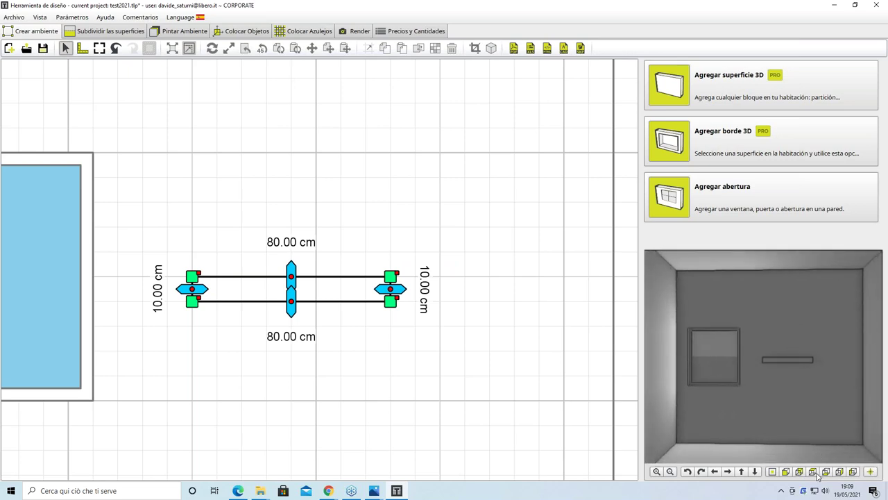
pyautogui.click(813, 472)
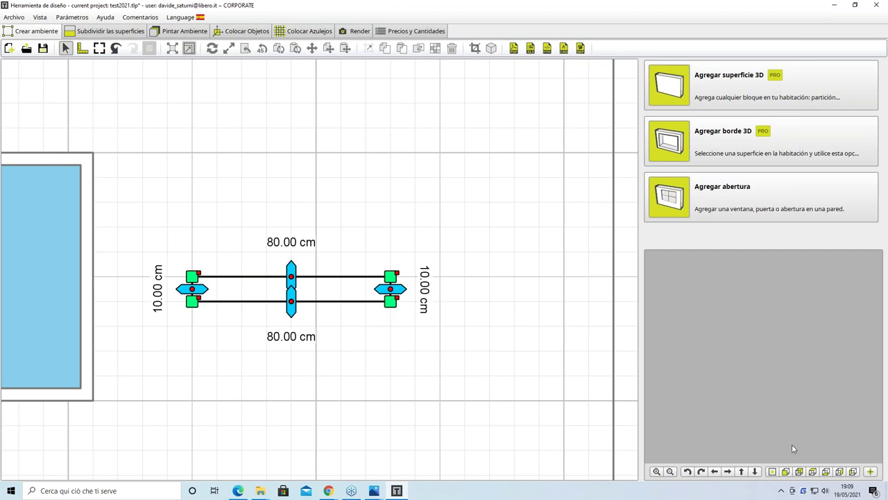
pyautogui.click(827, 472)
pyautogui.click(813, 472)
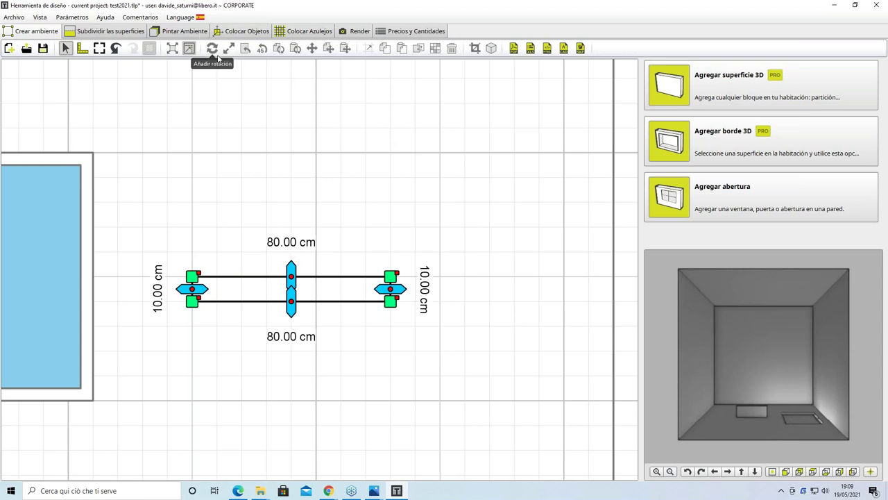
# Step: Switch to the render view and examine the shelf on the window wall from several directions
pyautogui.click(360, 31)
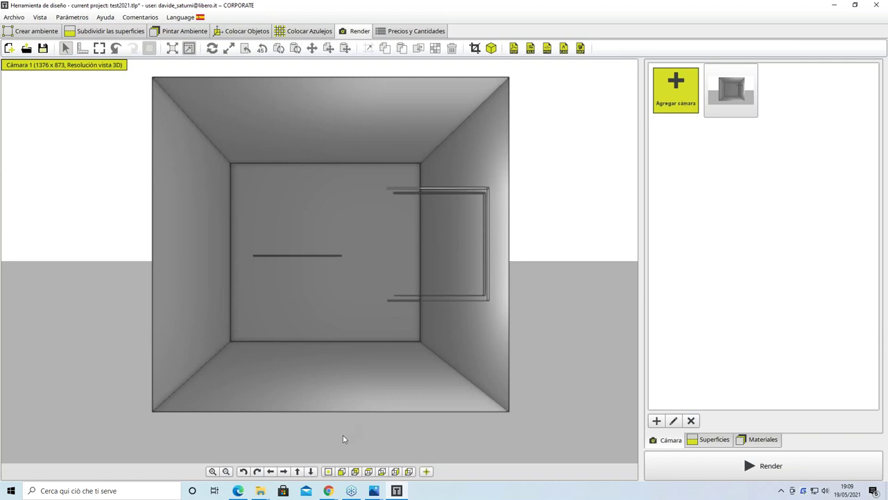
pyautogui.click(342, 471)
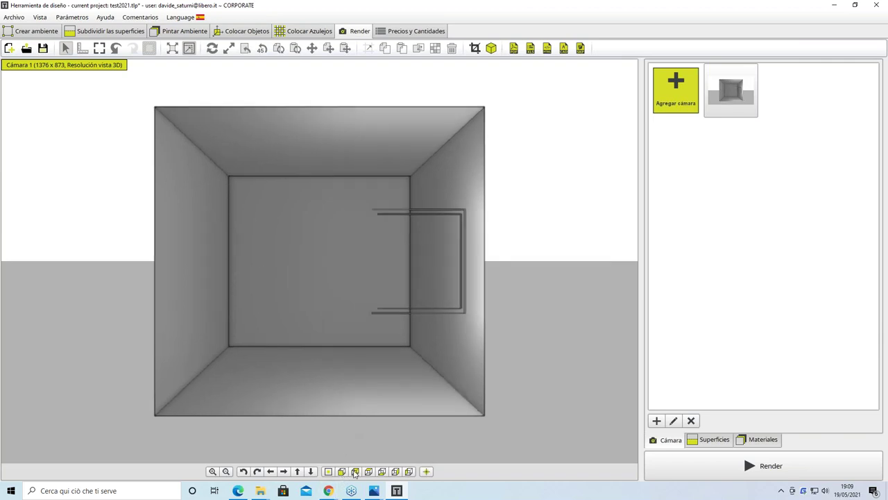
pyautogui.click(354, 471)
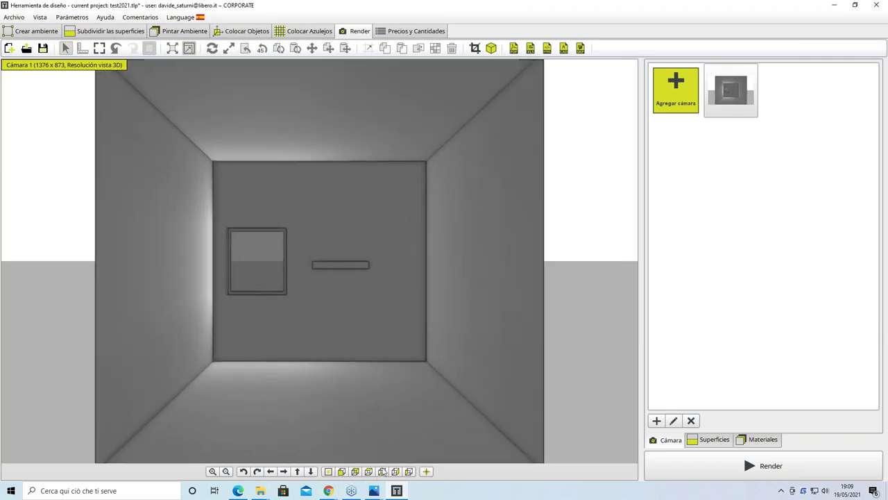
pyautogui.click(381, 471)
pyautogui.scroll(2, 282, 159)
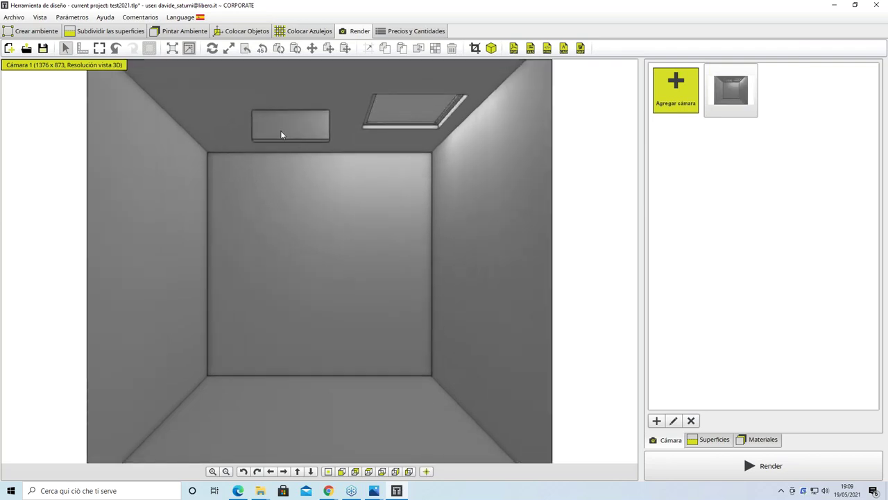
# Step: Return to room creation and select the room's surfaces one after another in the 3D preview, ending with the window wall
pyautogui.click(38, 32)
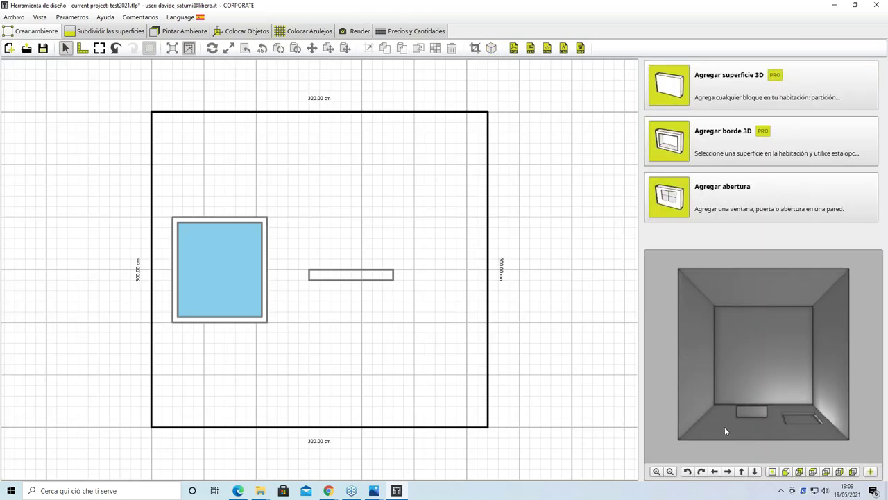
pyautogui.click(692, 358)
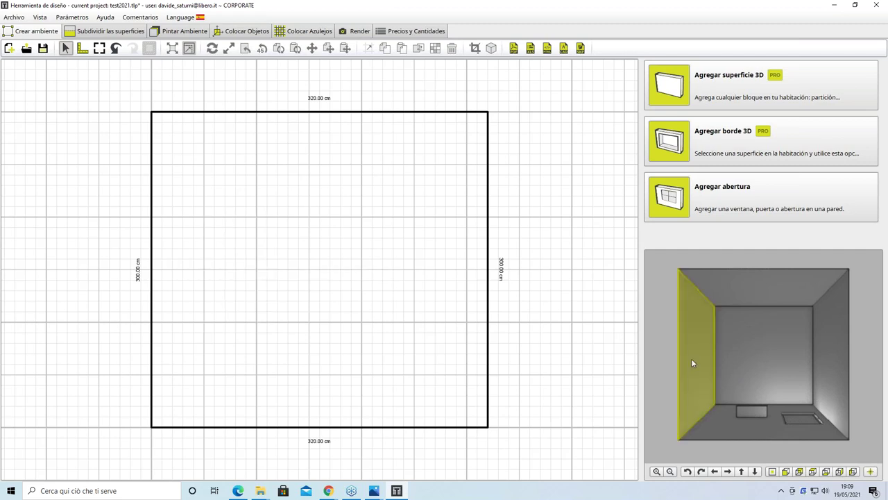
pyautogui.click(740, 362)
pyautogui.click(732, 300)
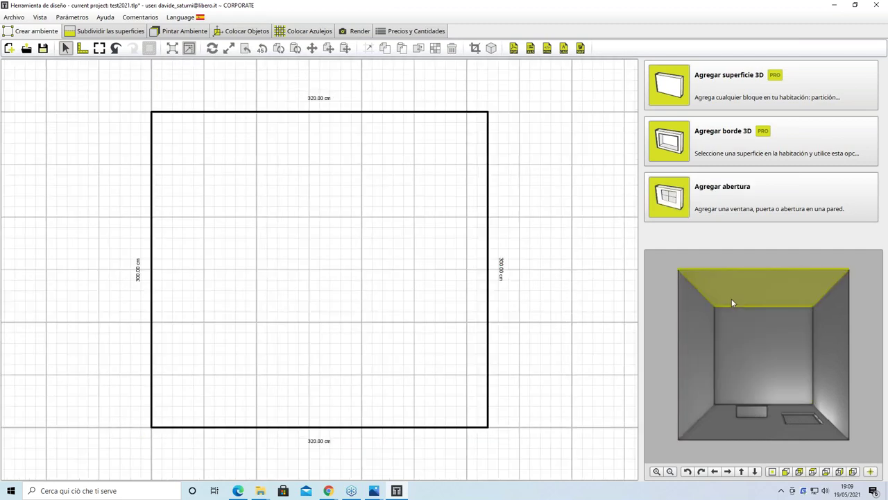
pyautogui.click(817, 376)
pyautogui.click(696, 424)
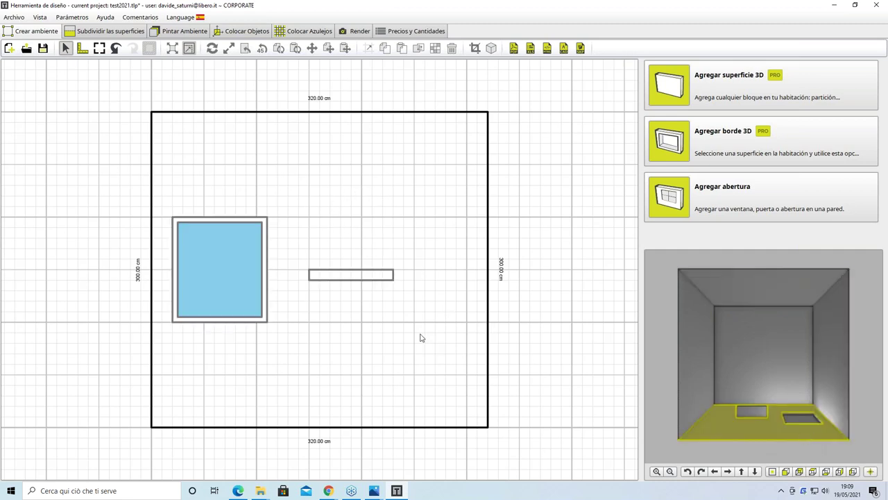
# Step: Compare how the shelf block and the window wall behind it respond to selection in the 3D preview
pyautogui.click(757, 411)
pyautogui.scroll(2, 756, 408)
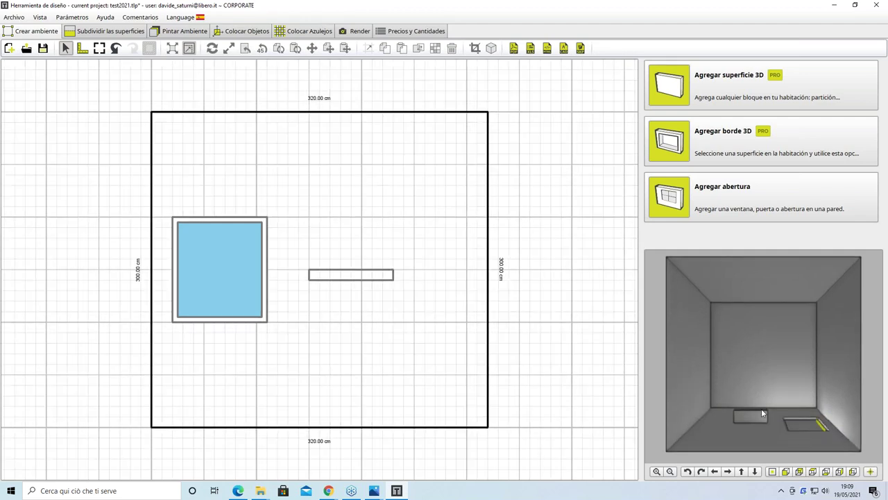
pyautogui.scroll(2, 755, 423)
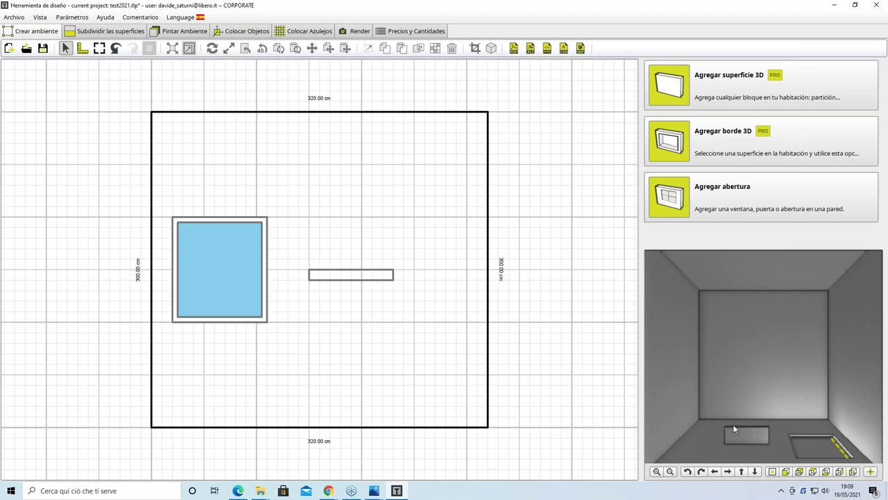
pyautogui.click(707, 431)
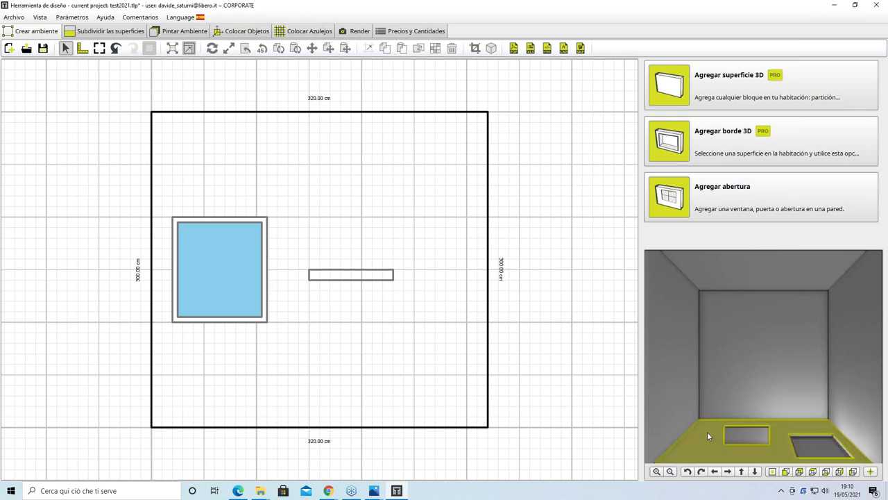
pyautogui.click(738, 435)
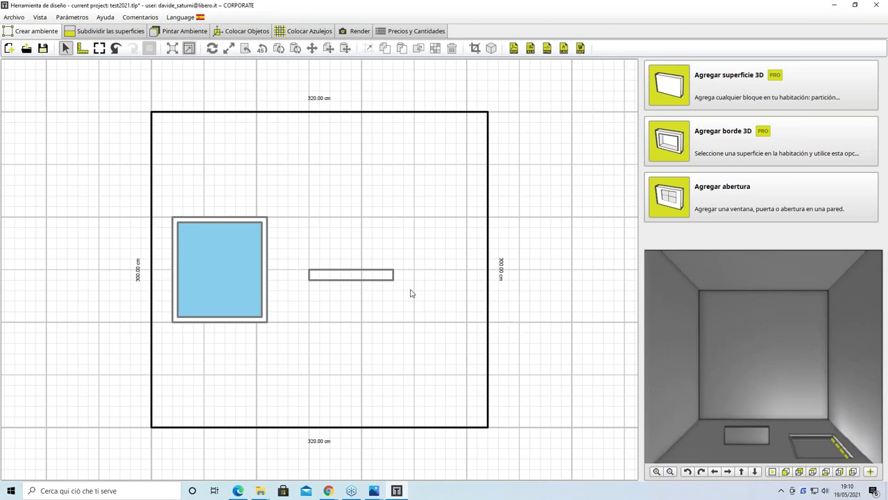
pyautogui.scroll(-2, 673, 397)
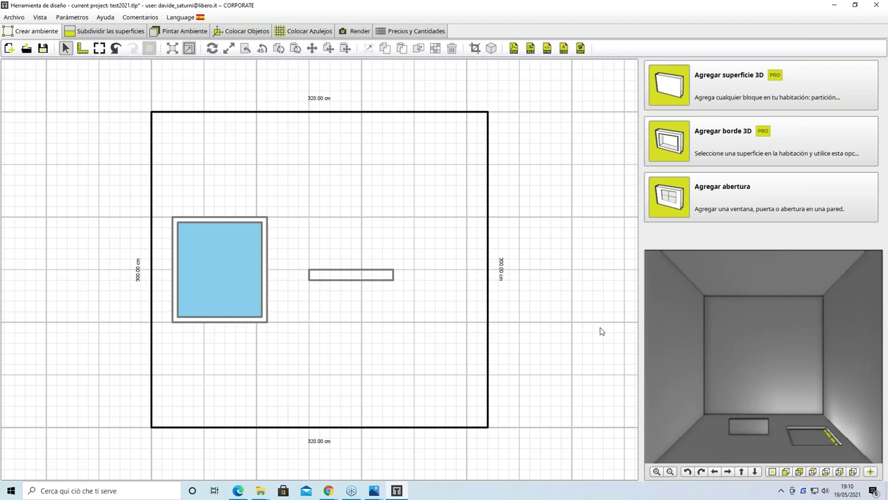
# Step: Select the left, opposite and right walls, the floor and the window wall in turn in the 3D preview
pyautogui.click(680, 345)
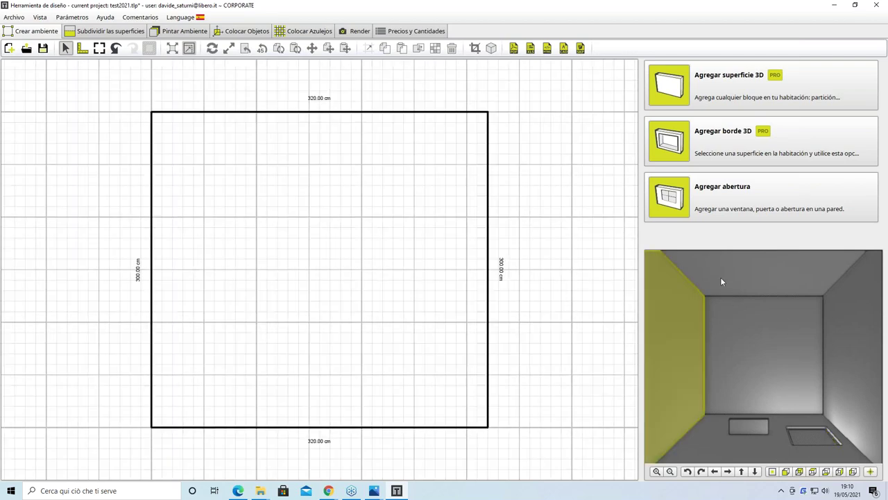
pyautogui.click(722, 281)
pyautogui.click(824, 323)
pyautogui.click(769, 351)
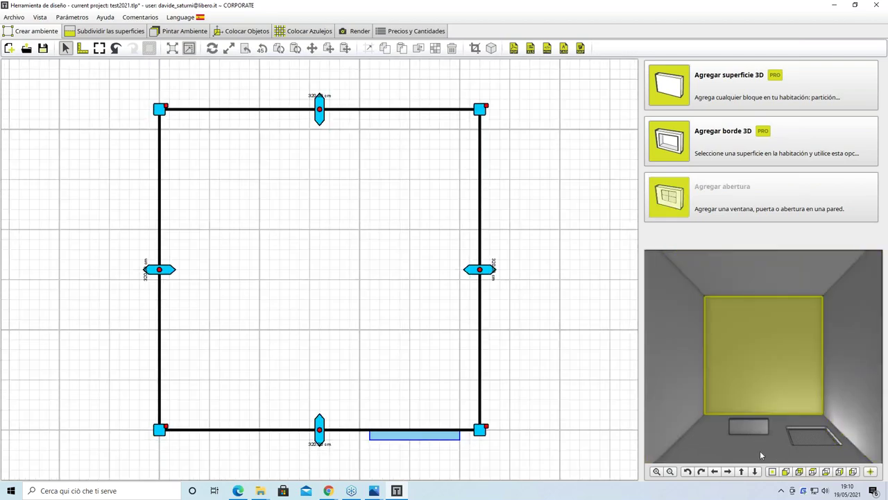
pyautogui.click(760, 451)
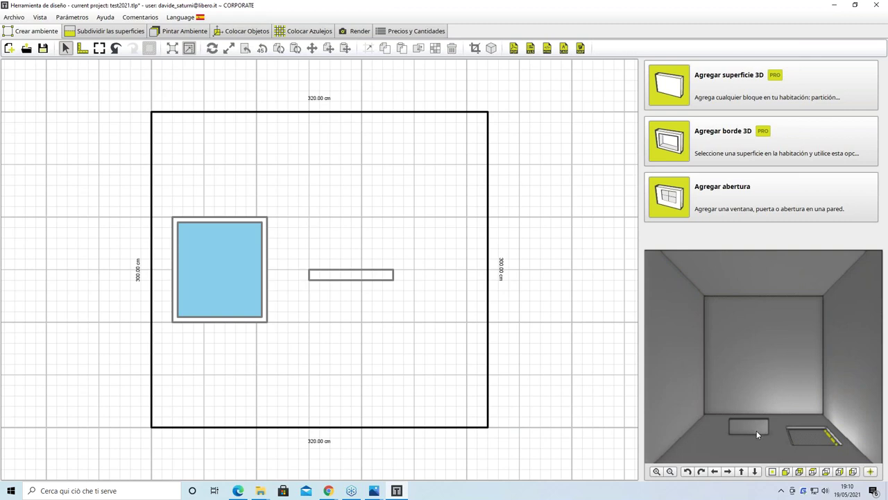
# Step: Turn the 3D preview to face the window wall and examine the shelf beside the window in both views
pyautogui.click(786, 472)
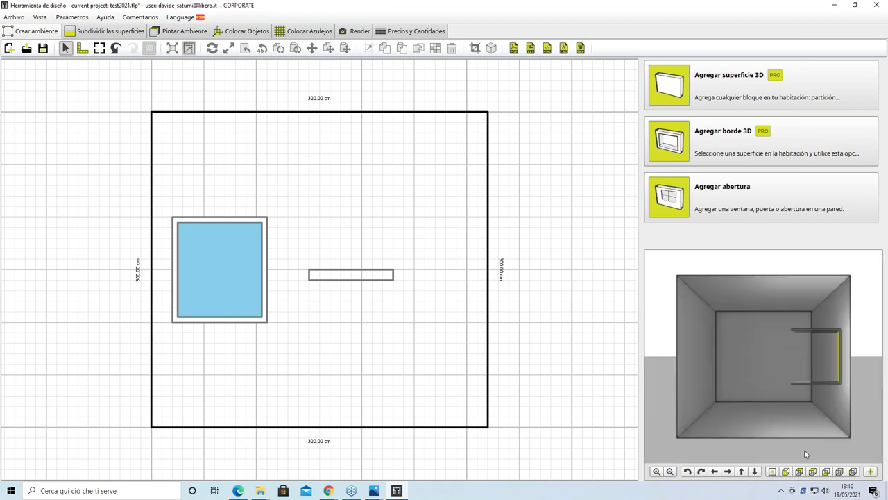
pyautogui.click(799, 472)
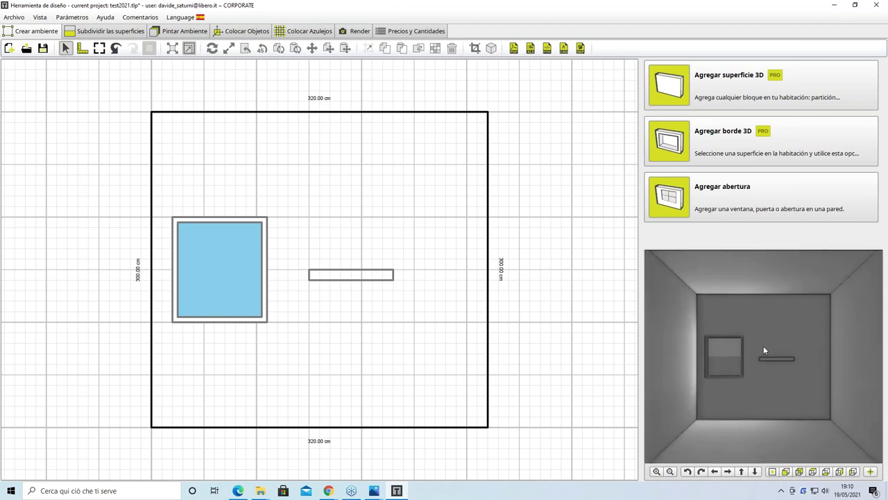
pyautogui.scroll(2, 763, 349)
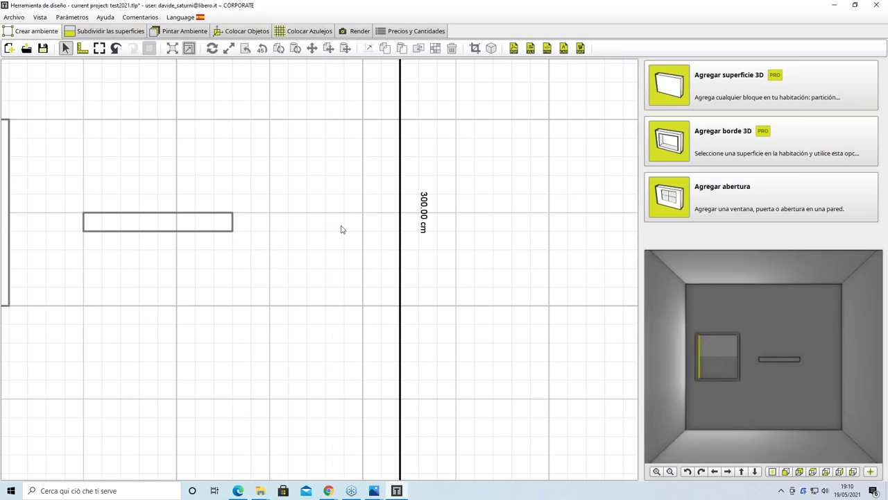
pyautogui.scroll(-1, 234, 243)
pyautogui.scroll(-1, 232, 231)
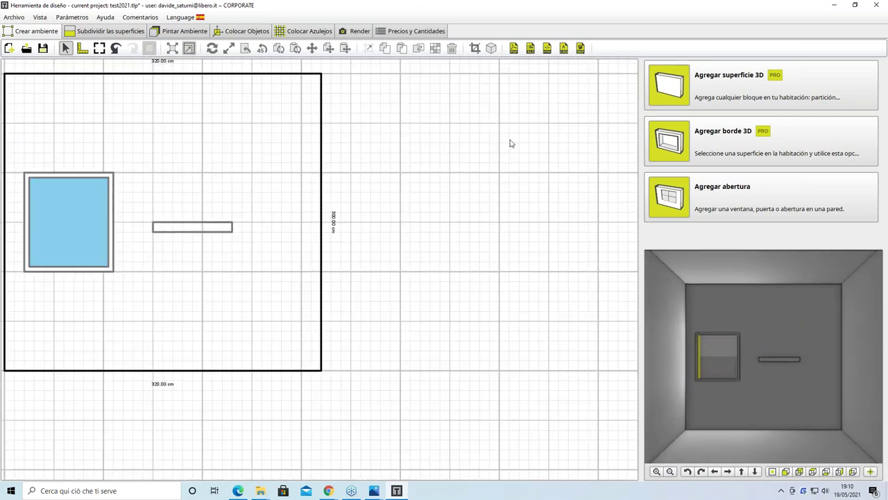
pyautogui.click(679, 86)
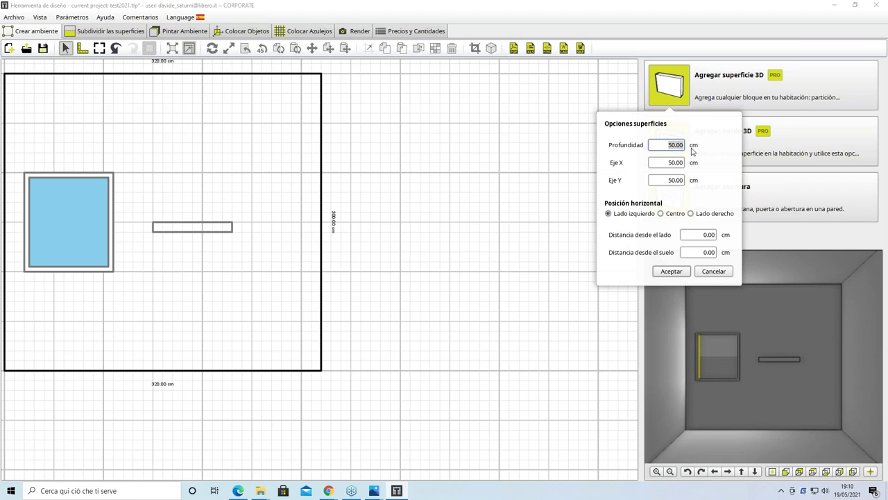
pyautogui.press('BackSpace')
pyautogui.write('30.00')
pyautogui.click(712, 271)
# Step: Add a 50 × 50 cm recessed 3D surface to the window wall, flush with its left side and the floor
pyautogui.click(743, 318)
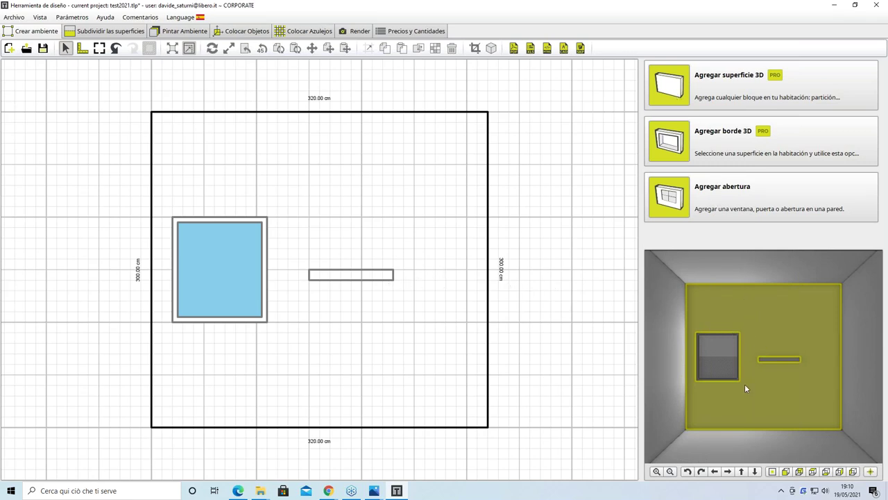
pyautogui.click(812, 472)
pyautogui.click(776, 388)
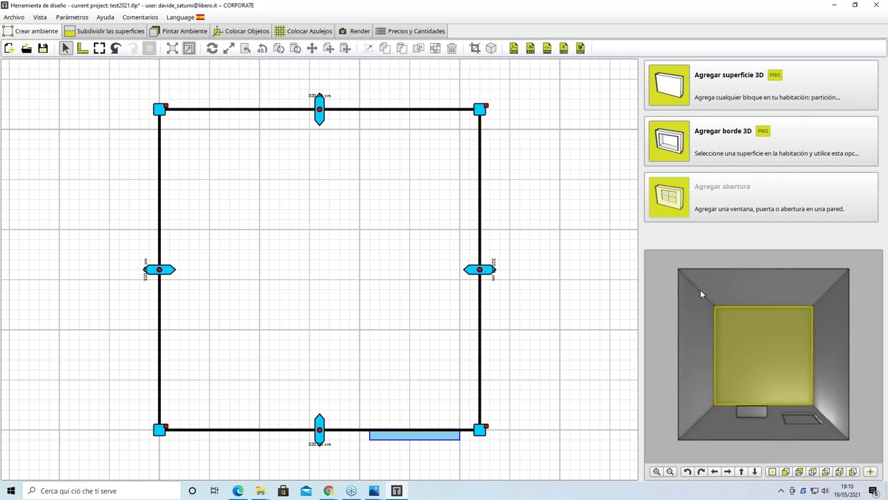
pyautogui.click(761, 429)
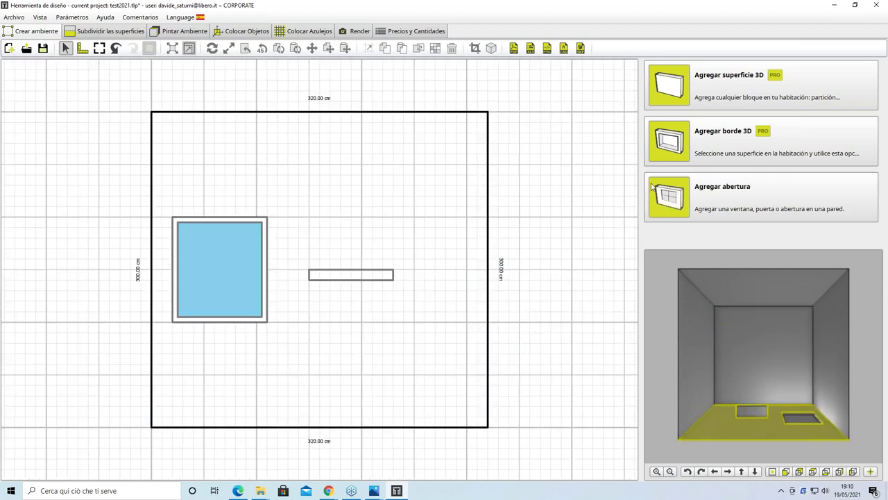
pyautogui.click(688, 97)
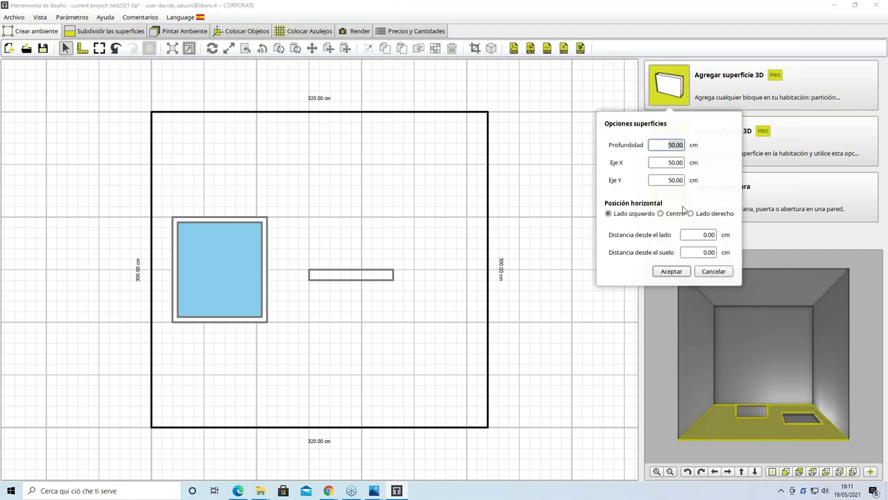
pyautogui.press('BackSpace')
pyautogui.click(671, 271)
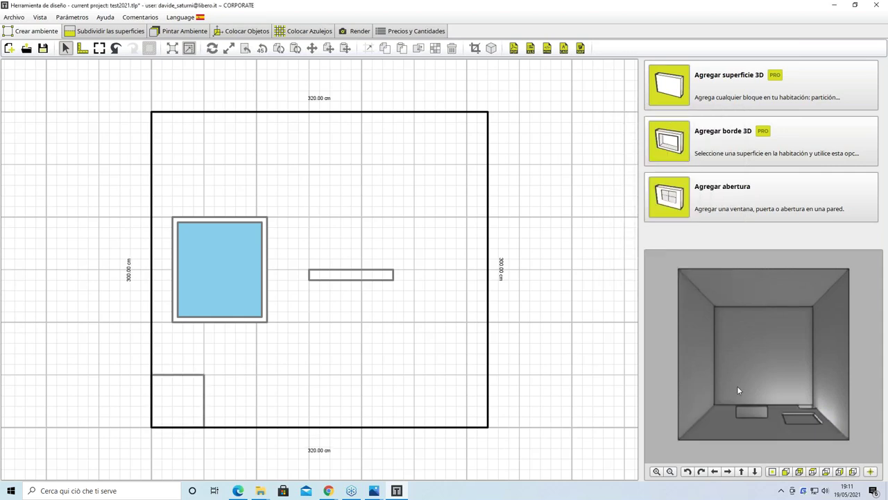
# Step: Move the square recess above the shelf beside the window and resize it to about 76 × 22 cm
pyautogui.click(799, 471)
pyautogui.moveTo(750, 412); pyautogui.dragTo(687, 444)
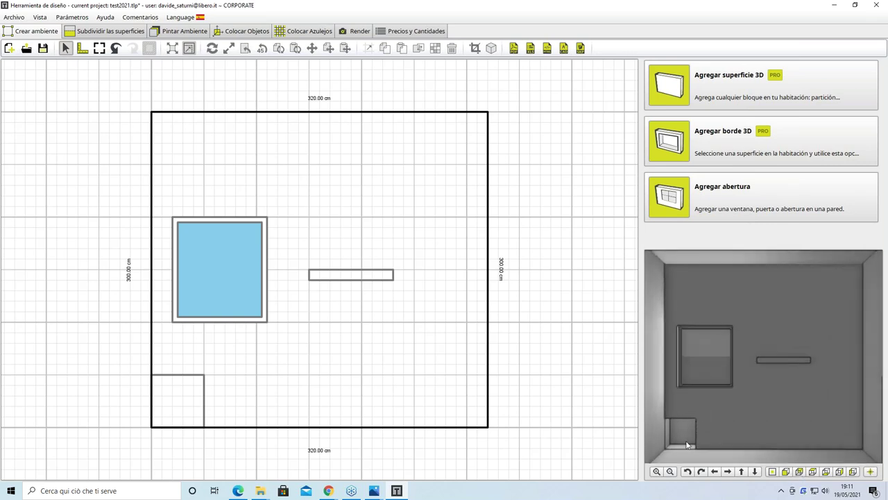
pyautogui.click(165, 381)
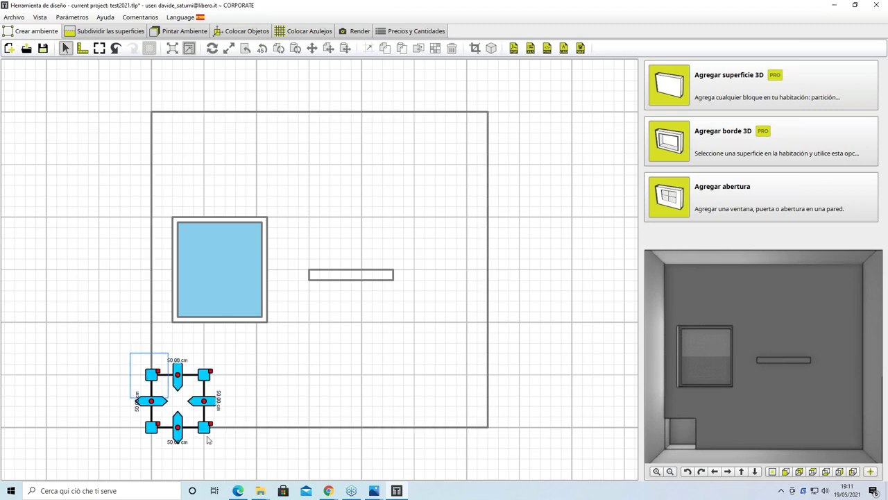
pyautogui.moveTo(154, 378); pyautogui.dragTo(311, 200)
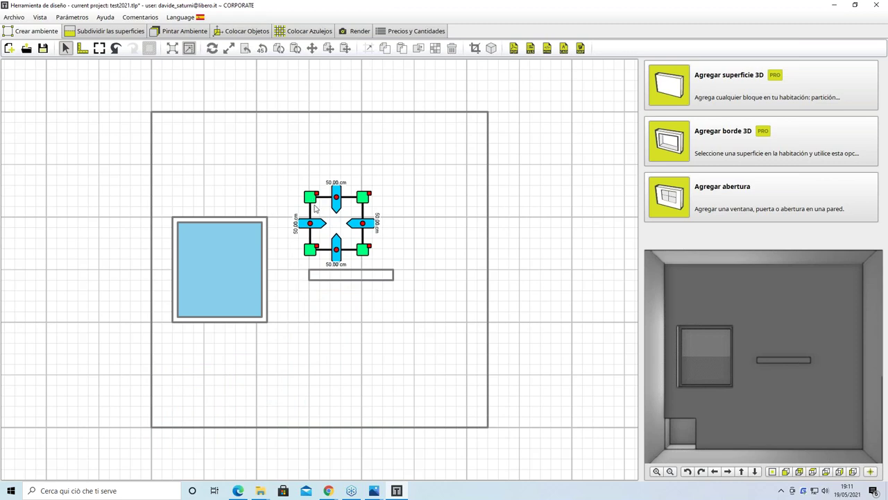
pyautogui.moveTo(365, 224); pyautogui.dragTo(404, 236)
pyautogui.moveTo(352, 208); pyautogui.dragTo(350, 239)
pyautogui.scroll(2, 793, 355)
pyautogui.scroll(3, 794, 355)
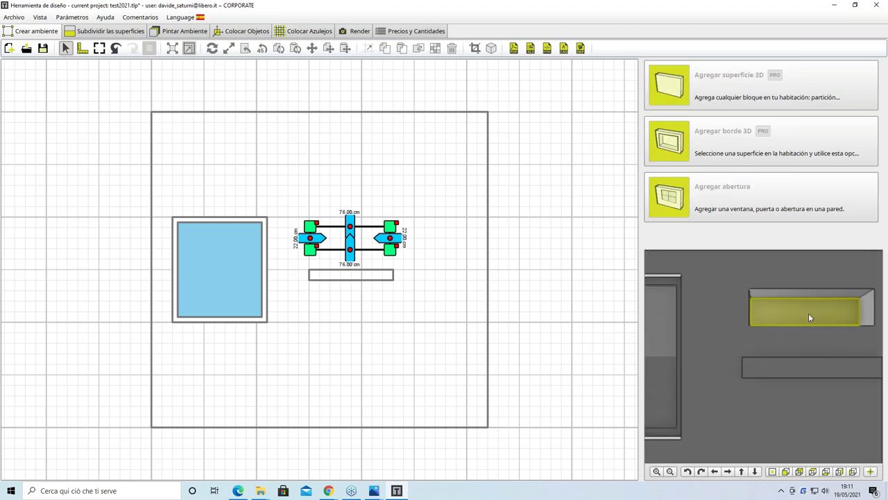
pyautogui.click(793, 292)
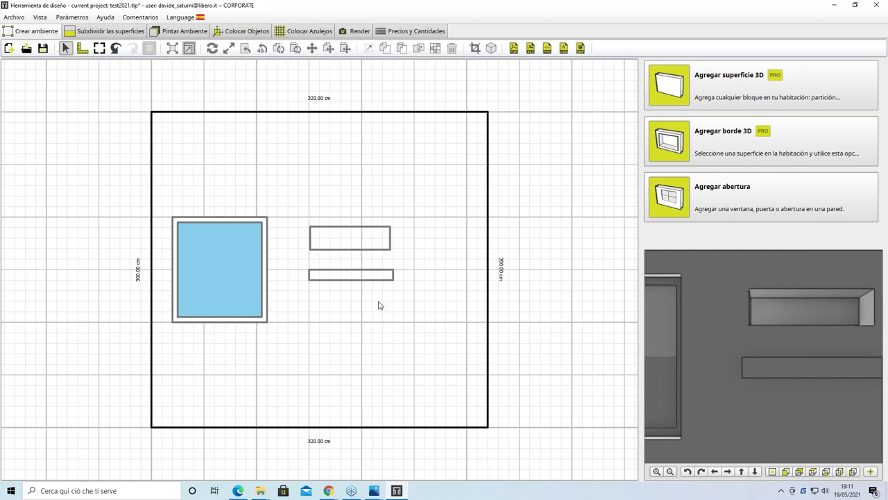
# Step: Delete the rectangular recess above the shelf from the window wall
pyautogui.scroll(-2, 380, 303)
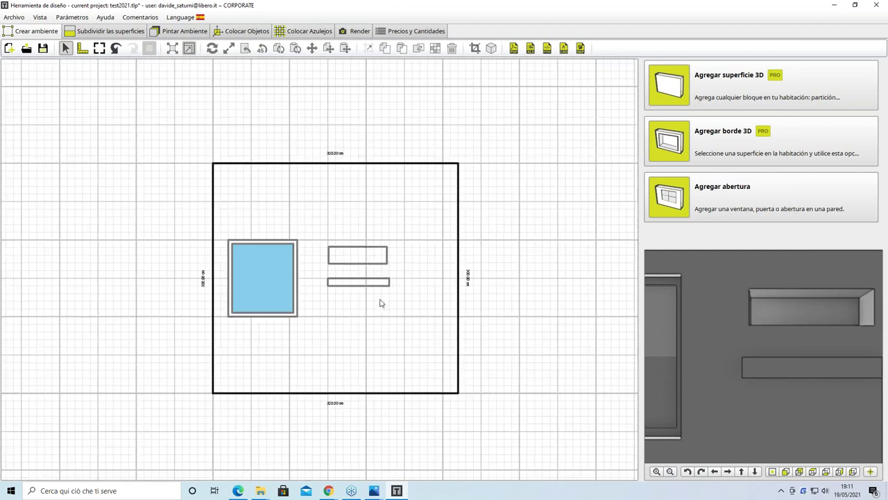
pyautogui.click(377, 265)
pyautogui.rightClick(331, 256)
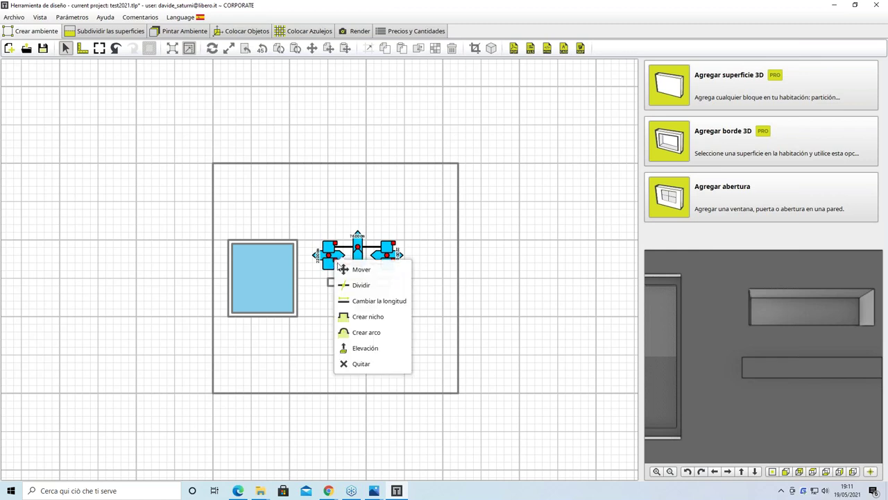
pyautogui.click(368, 363)
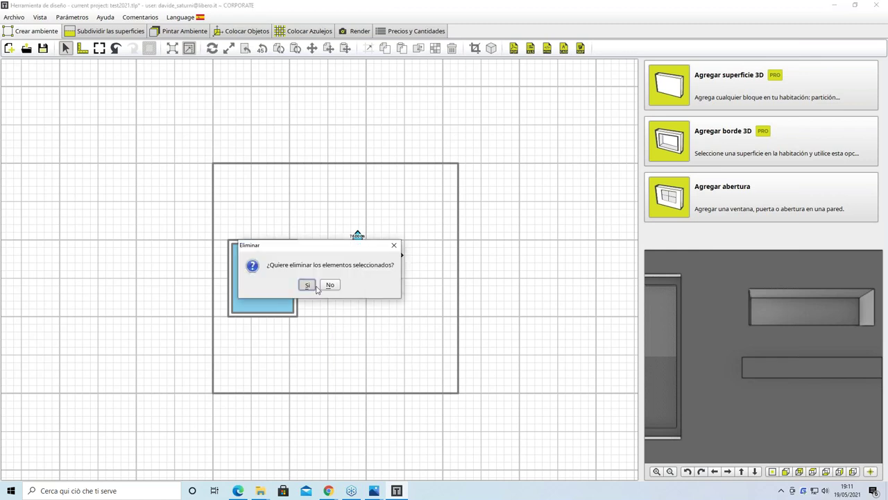
pyautogui.click(309, 285)
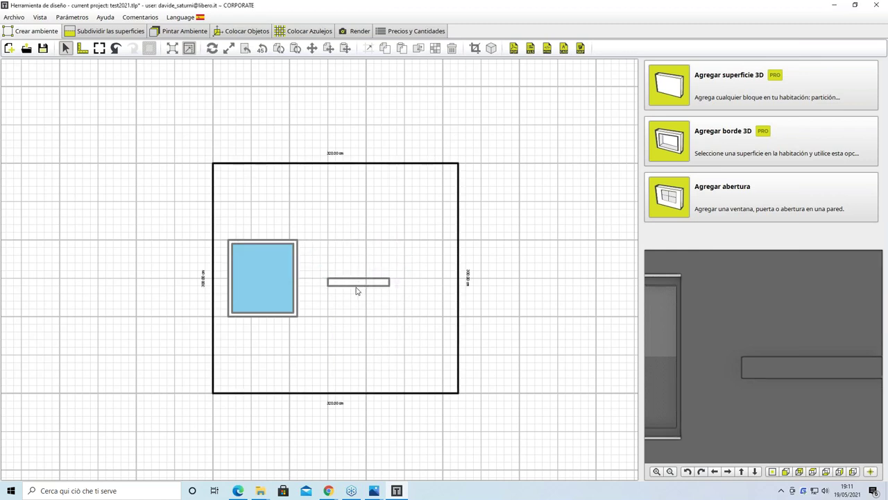
# Step: Try to delete the shelf block beside the window through its end elements
pyautogui.click(356, 290)
pyautogui.rightClick(342, 287)
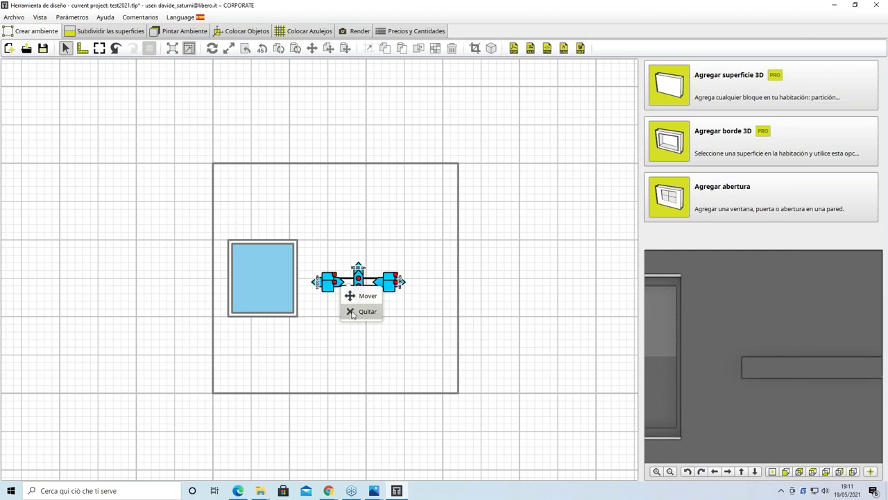
pyautogui.click(353, 312)
pyautogui.click(310, 285)
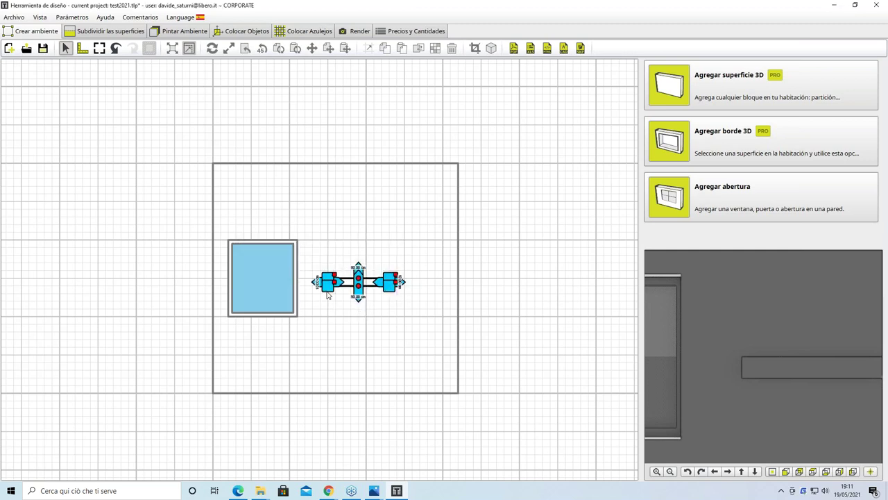
pyautogui.click(341, 282)
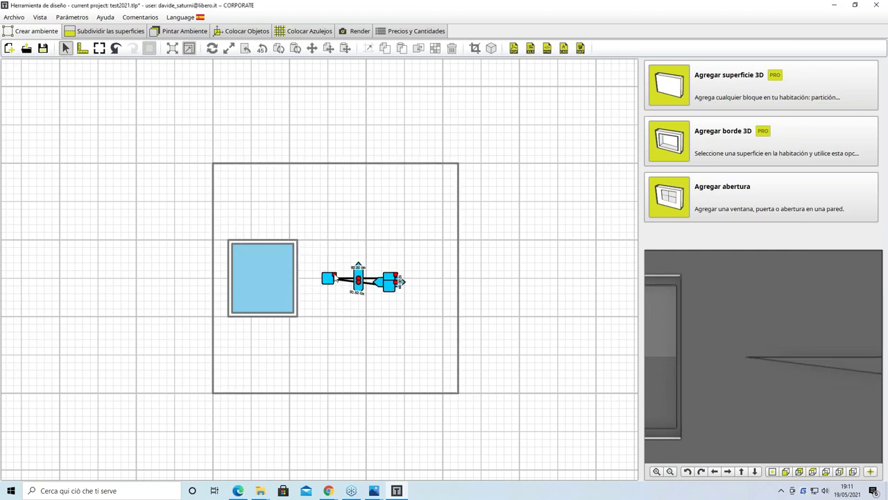
pyautogui.rightClick(340, 283)
pyautogui.click(350, 289)
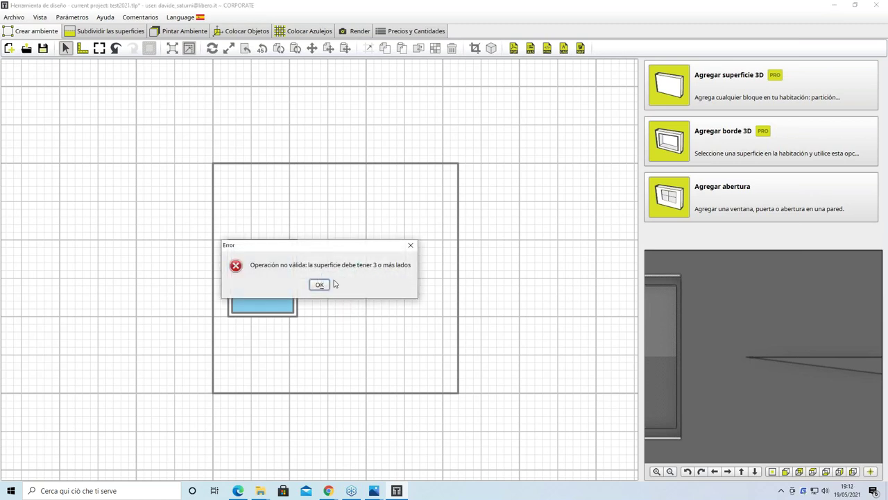
pyautogui.click(319, 285)
pyautogui.rightClick(399, 284)
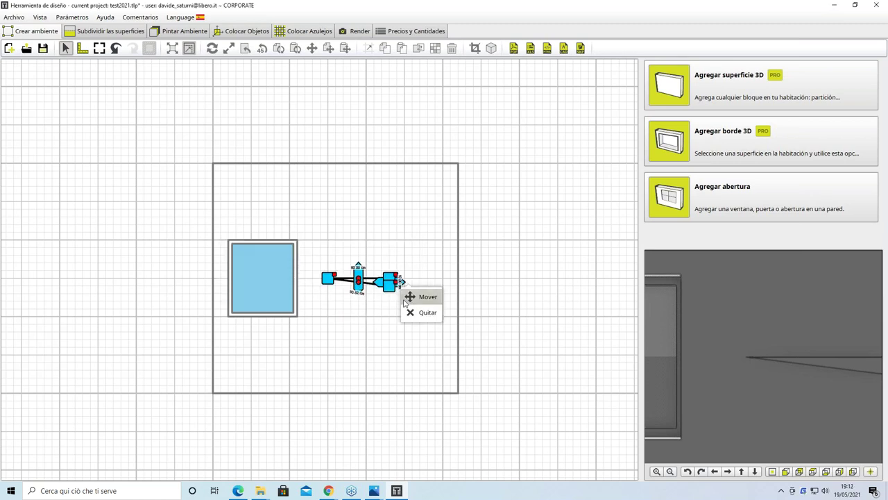
pyautogui.click(413, 313)
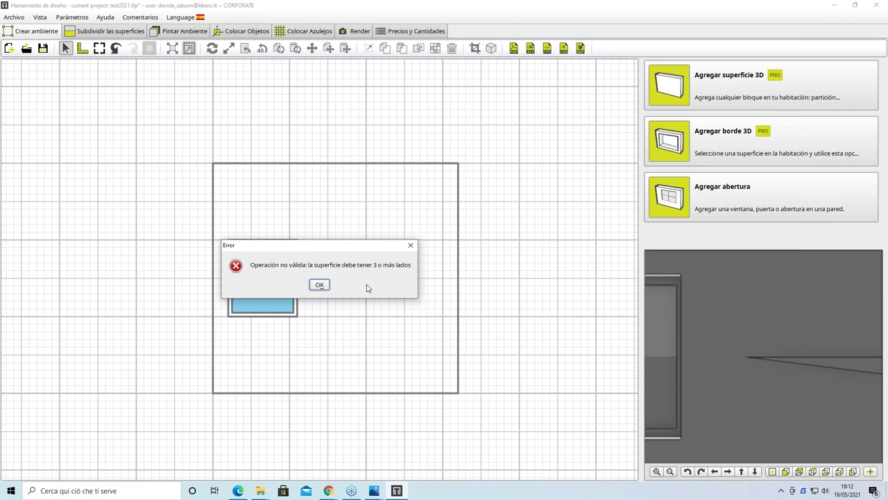
pyautogui.press('Return')
# Step: Delete the shelf block from the window wall through its long side
pyautogui.rightClick(358, 283)
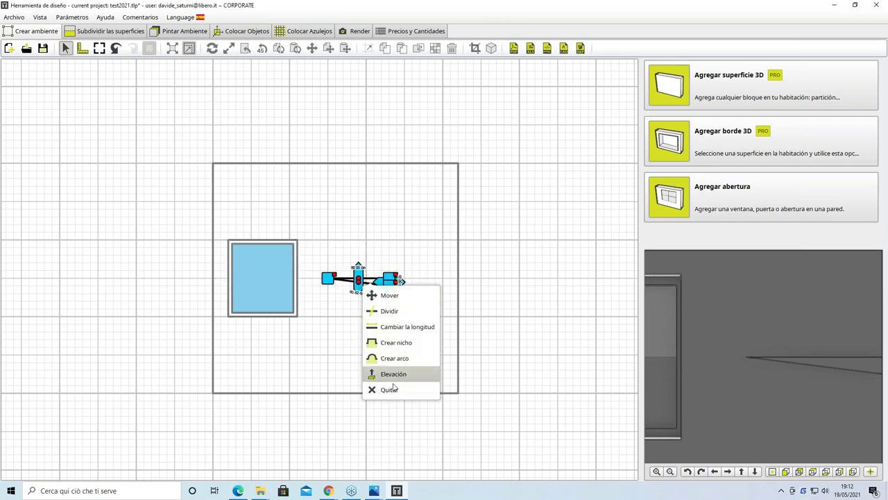
pyautogui.click(389, 390)
pyautogui.click(306, 285)
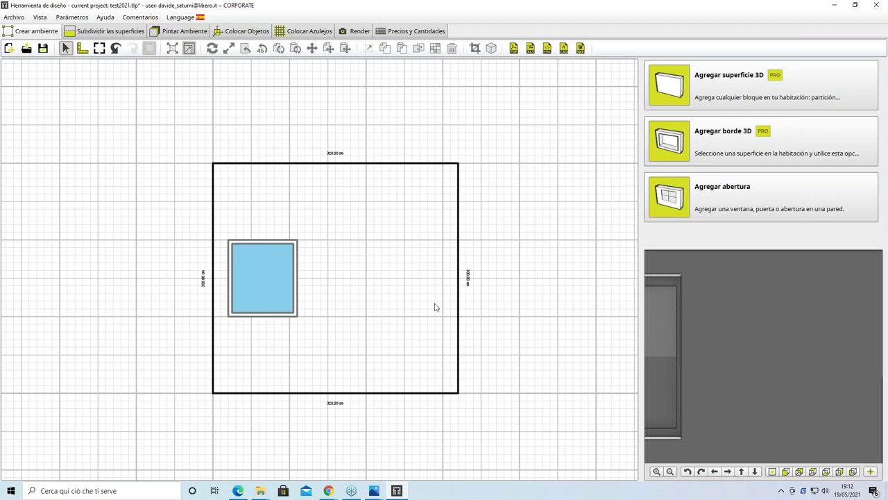
pyautogui.scroll(-3, 712, 374)
pyautogui.scroll(-3, 711, 374)
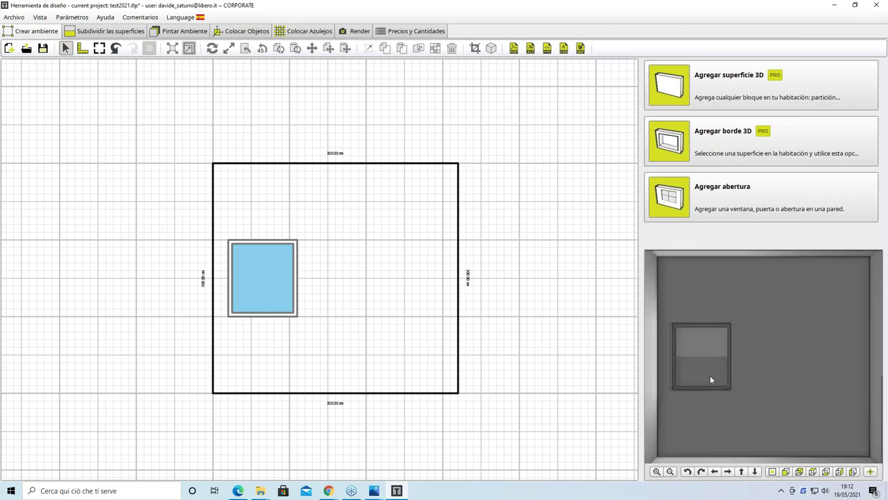
pyautogui.scroll(-2, 522, 335)
# Step: Add a second window to the window wall, 90 cm wide, 100 cm long, centred and 100 cm above the floor
pyautogui.click(786, 377)
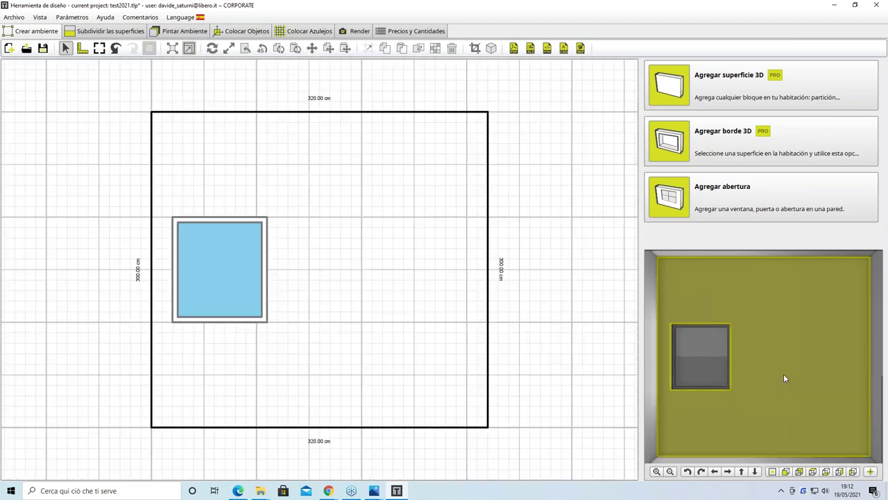
pyautogui.click(701, 199)
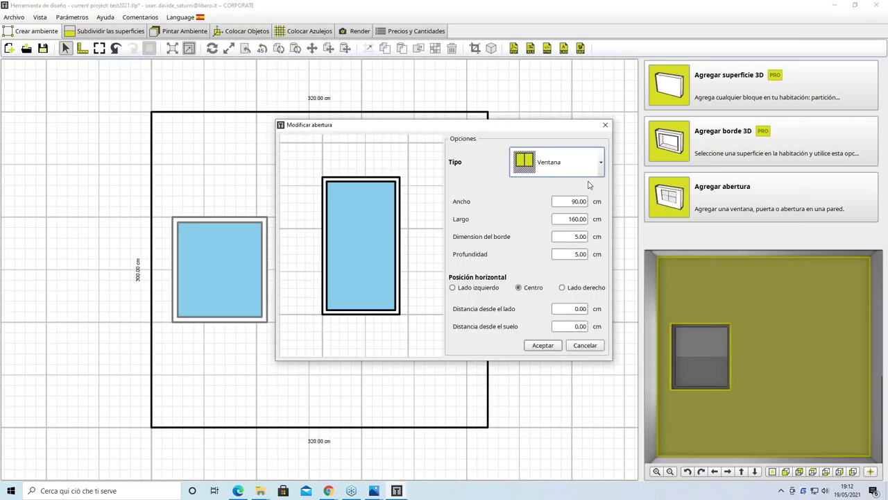
pyautogui.doubleClick(570, 219)
pyautogui.write('1')
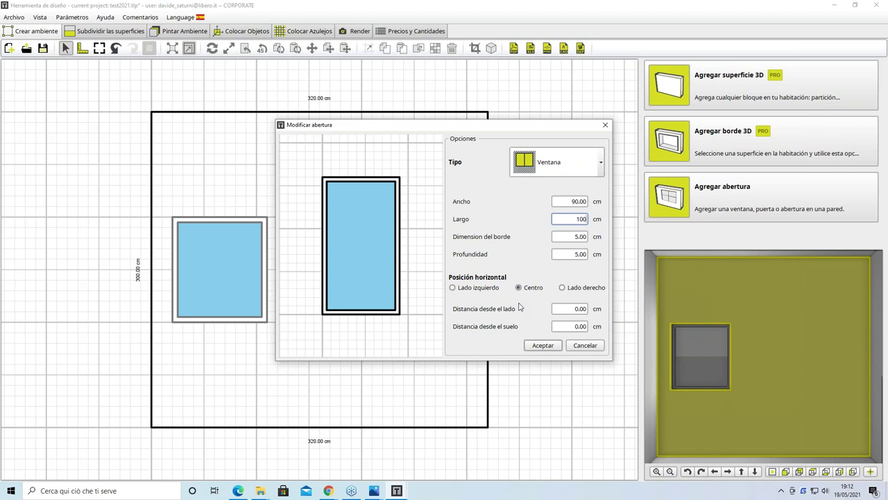
pyautogui.write('00')
pyautogui.doubleClick(580, 326)
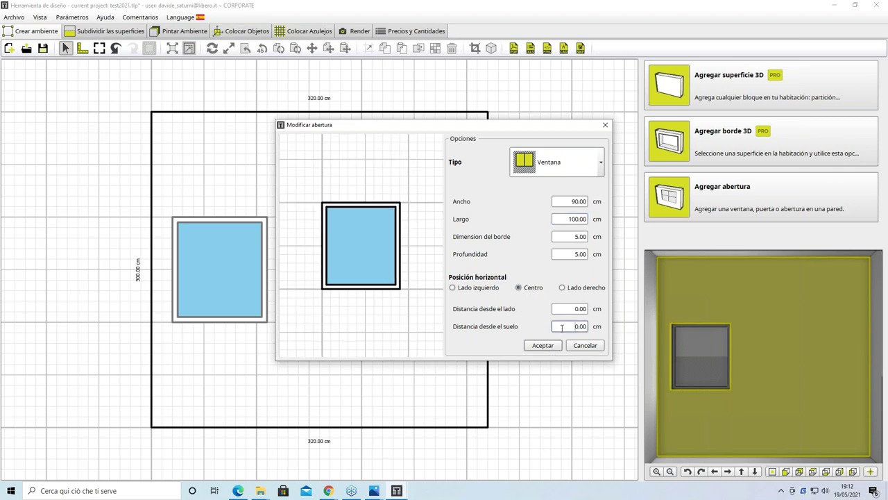
pyautogui.write('100')
pyautogui.click(544, 346)
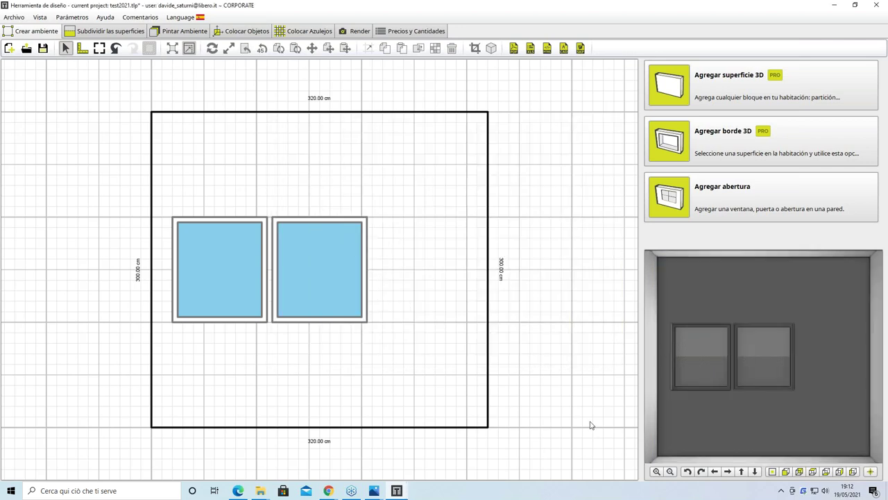
# Step: Move the new window towards the right side of the wall, clear of the first window
pyautogui.click(312, 220)
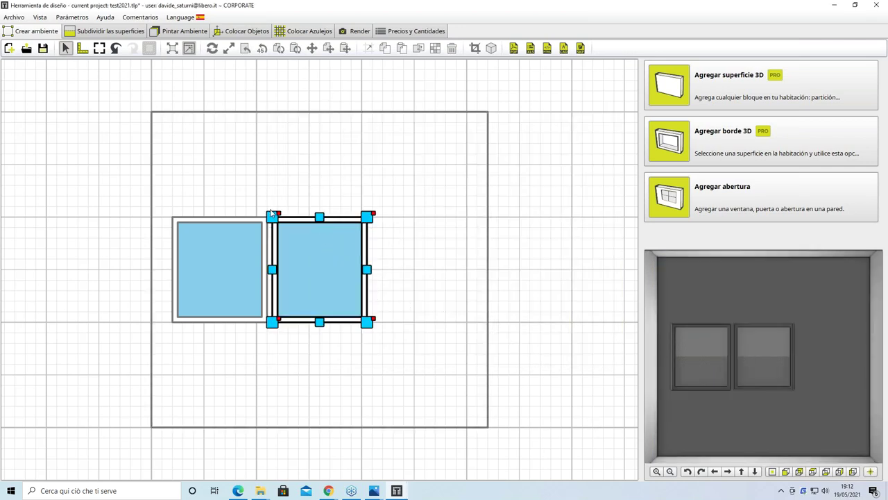
pyautogui.moveTo(368, 322); pyautogui.dragTo(462, 326)
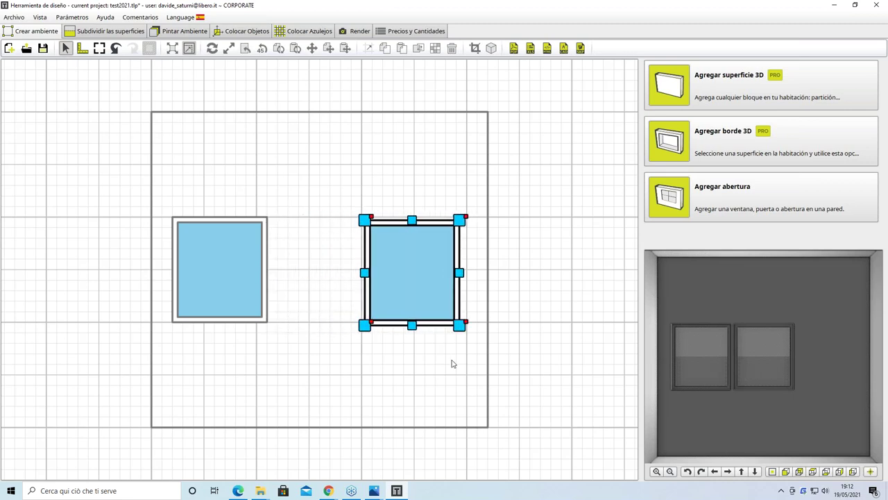
pyautogui.scroll(-2, 735, 352)
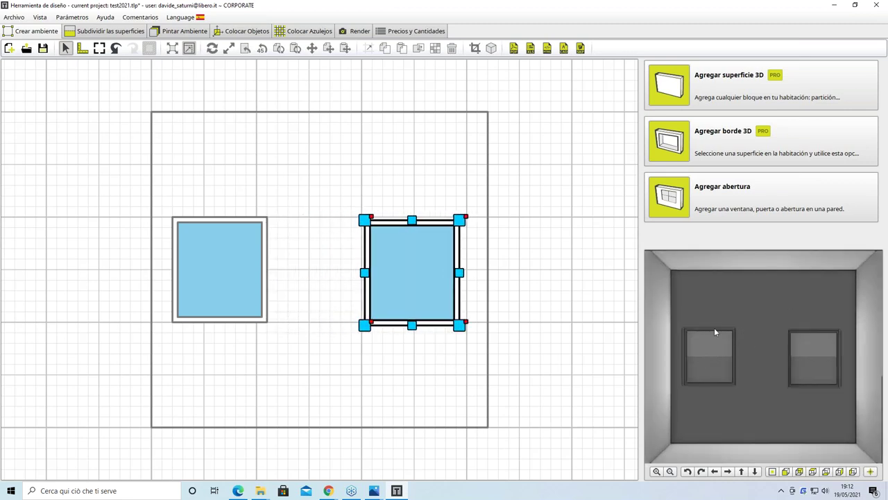
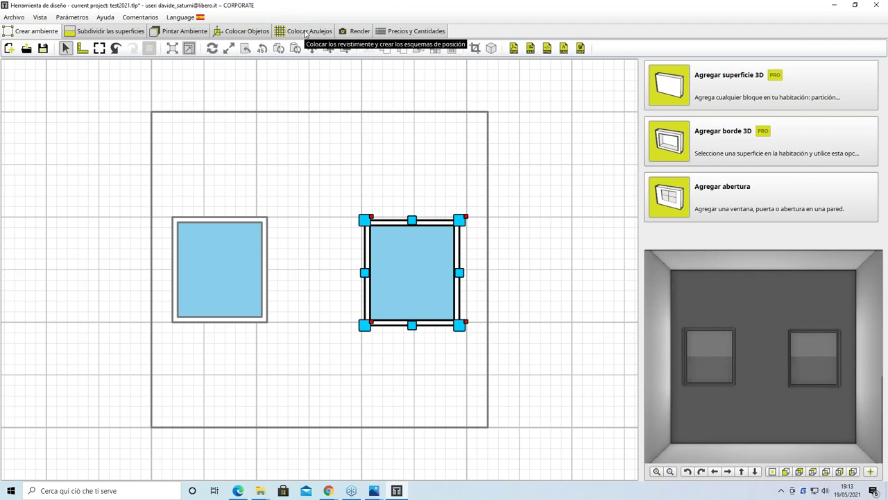
# Step: Open tile placement for the back wall and download the favourite tiles atlantic lighgrey and Calacatta, both 90x30 cm, into the project
pyautogui.click(306, 33)
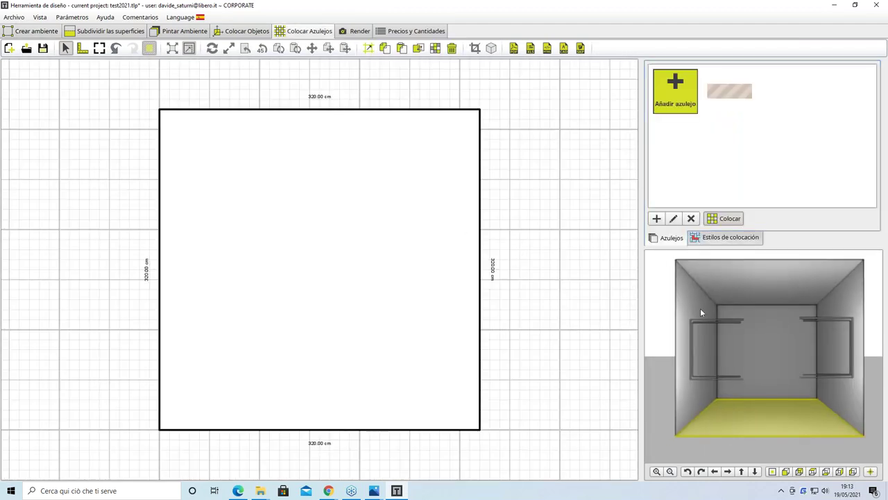
pyautogui.click(734, 350)
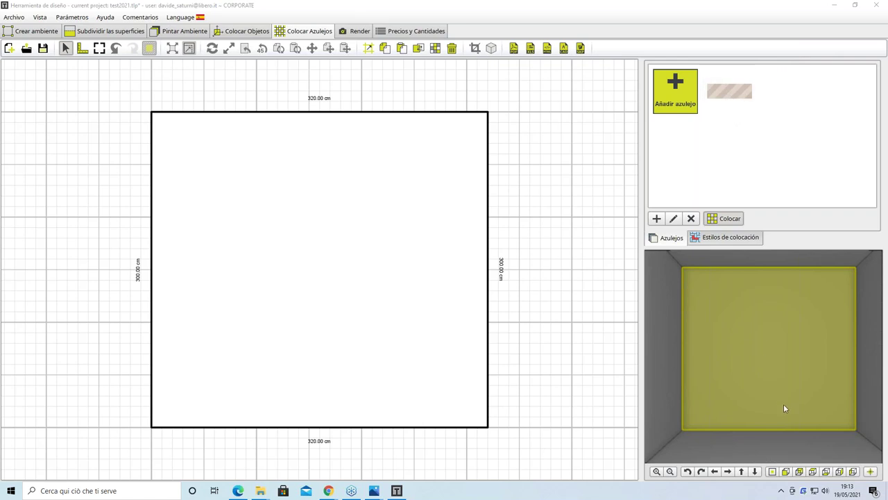
pyautogui.click(674, 104)
pyautogui.click(696, 113)
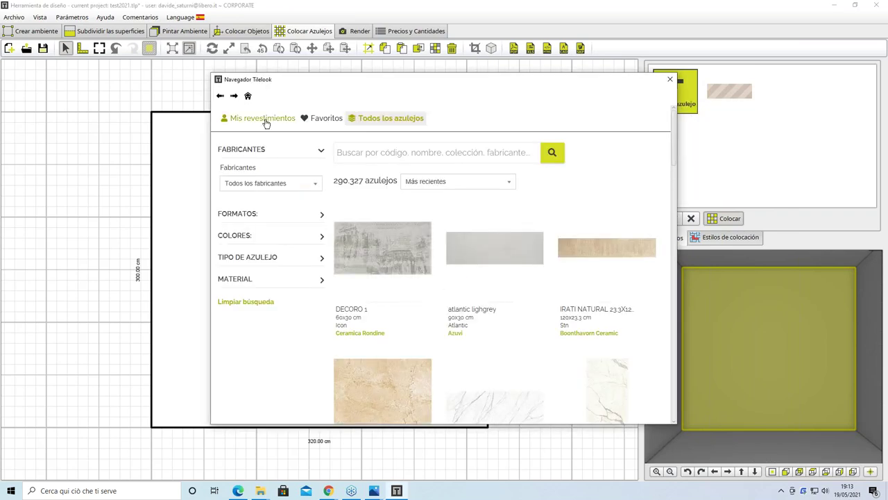
pyautogui.click(277, 123)
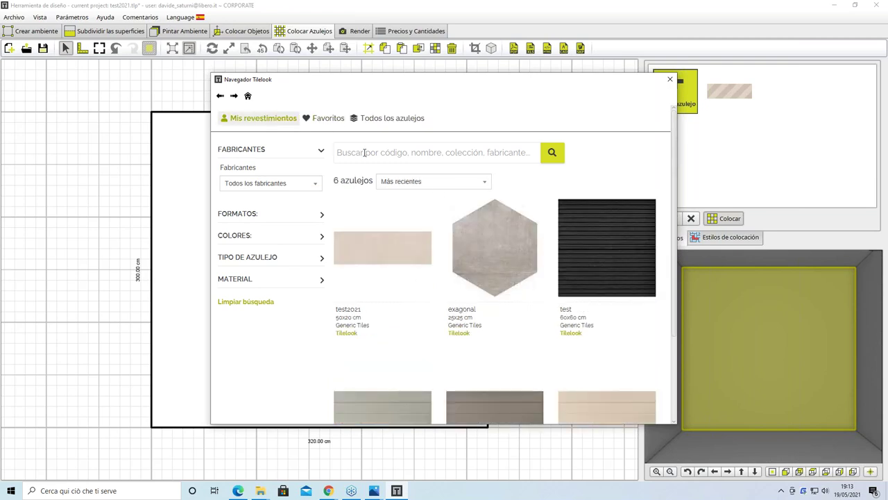
pyautogui.scroll(-2, 427, 222)
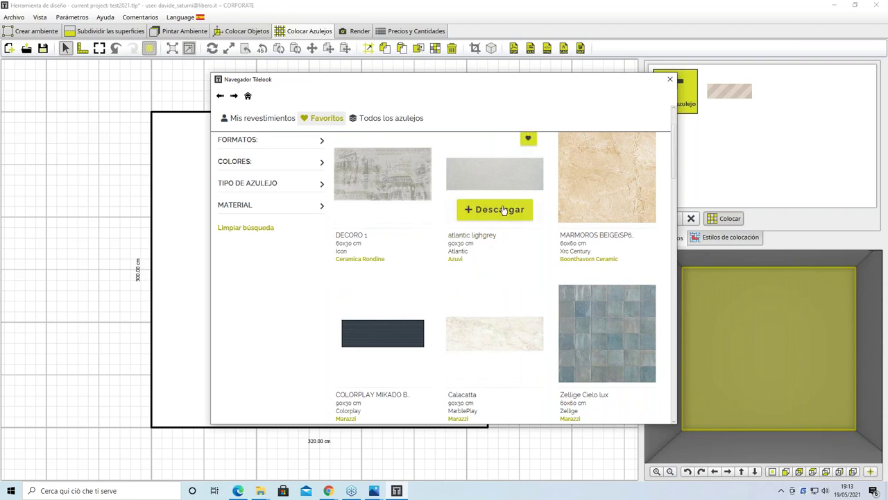
pyautogui.click(503, 210)
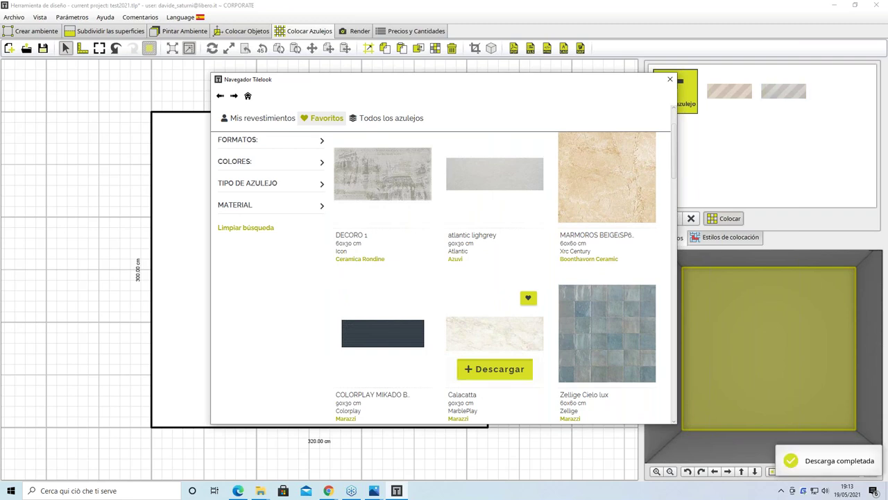
pyautogui.click(502, 368)
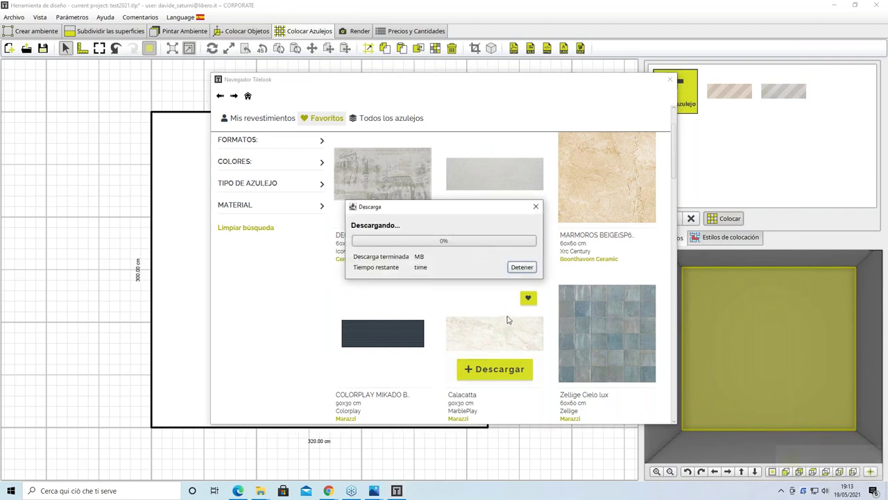
# Step: Download the favourite mosaic Mos Iris V25 30*30 Azul and close the tile browser
pyautogui.scroll(-5, 506, 320)
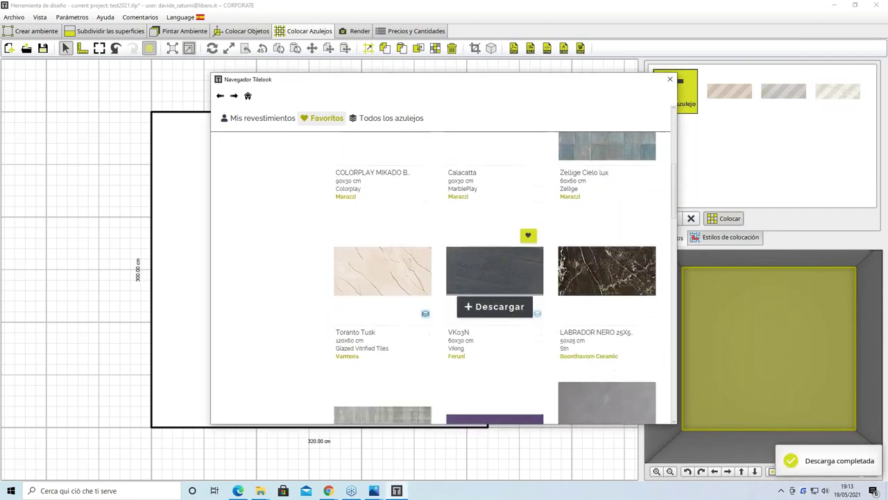
pyautogui.scroll(-9, 506, 317)
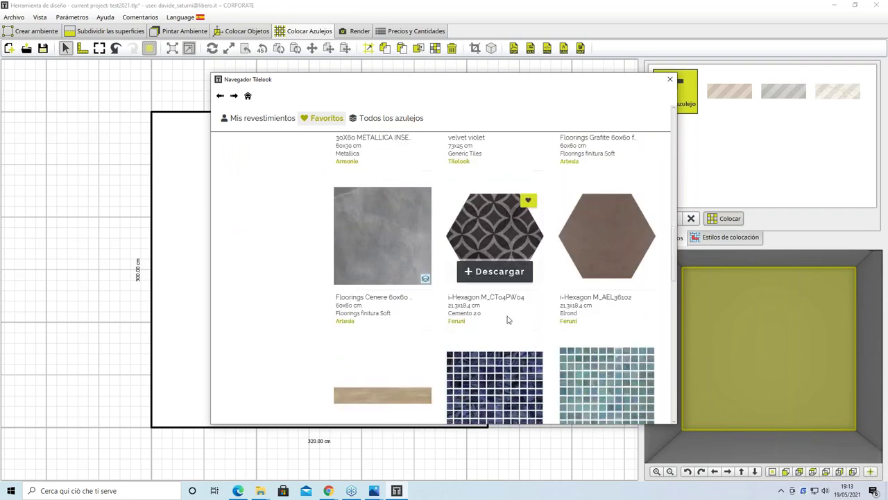
pyautogui.click(607, 342)
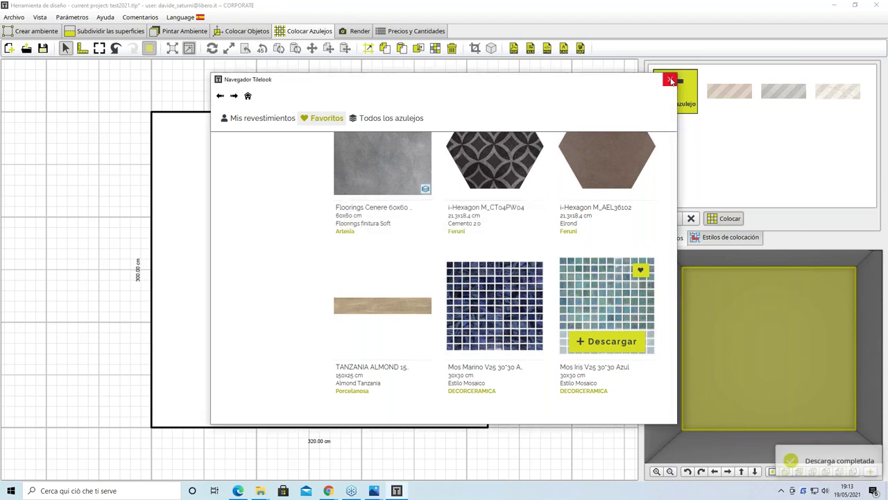
pyautogui.click(670, 81)
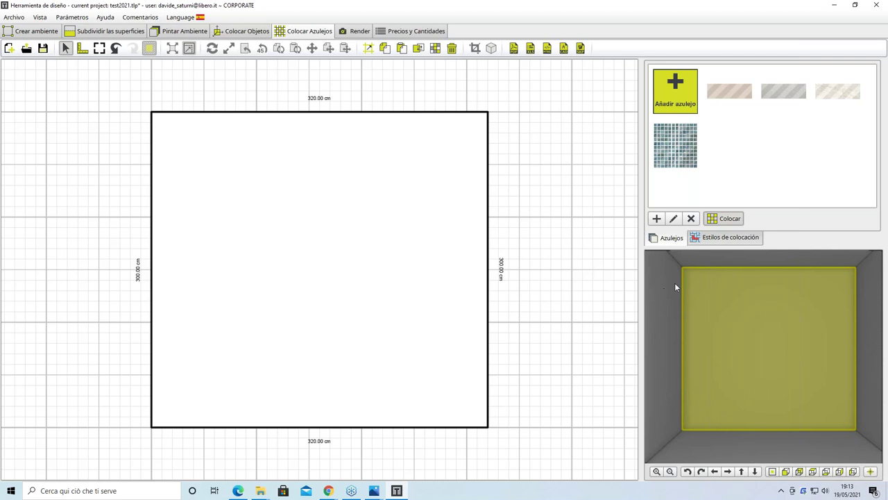
# Step: Place the beige test2021 tile on the back wall, limited to 4 vertical lines instead of filling the width
pyautogui.moveTo(729, 104); pyautogui.dragTo(364, 313)
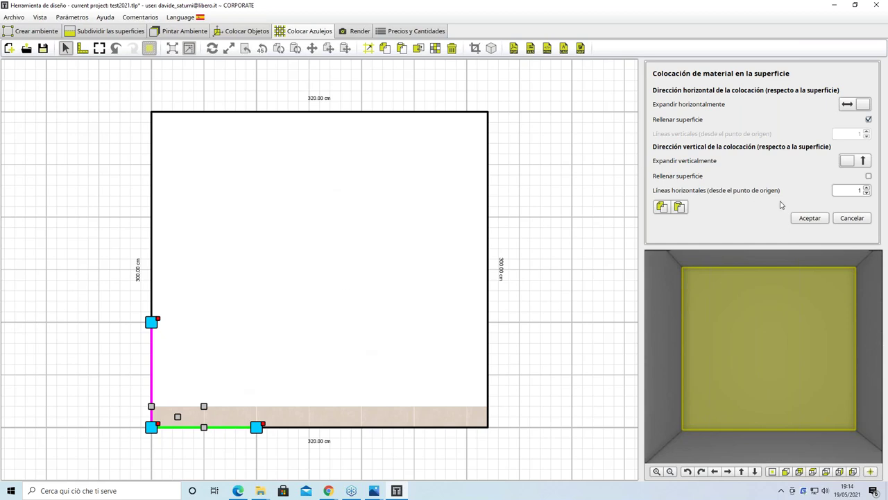
pyautogui.click(867, 119)
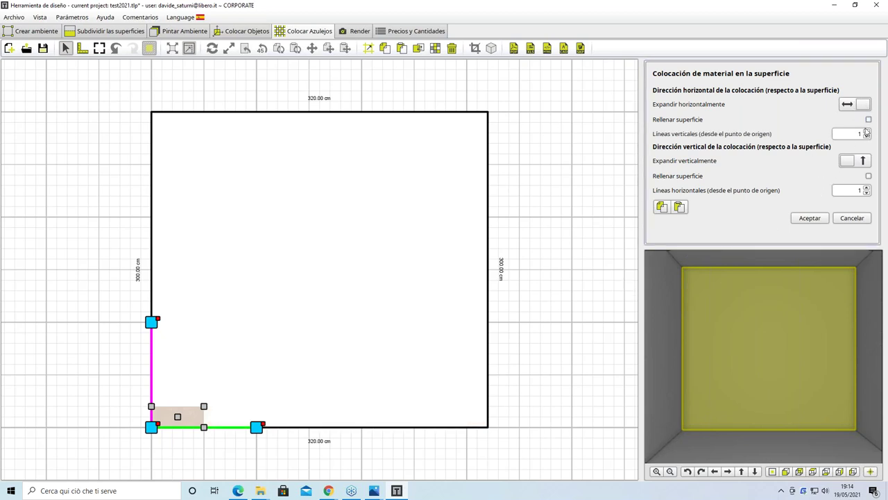
pyautogui.click(867, 131)
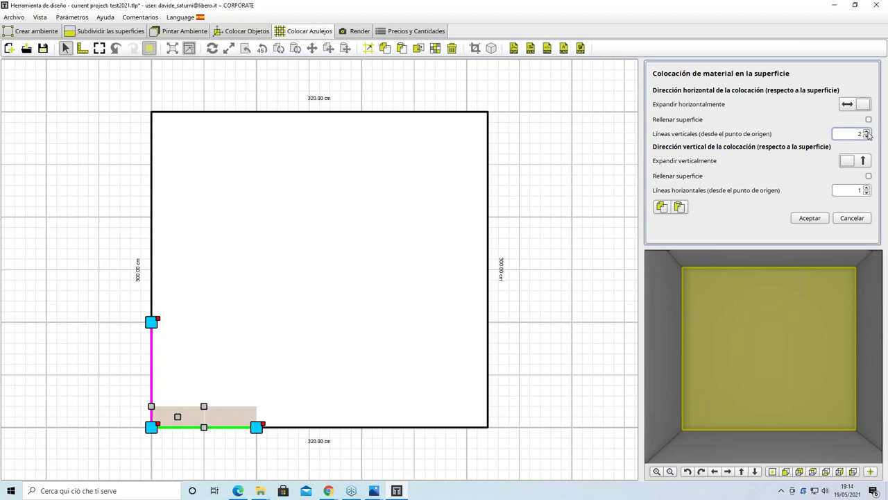
pyautogui.click(866, 131)
pyautogui.click(866, 131)
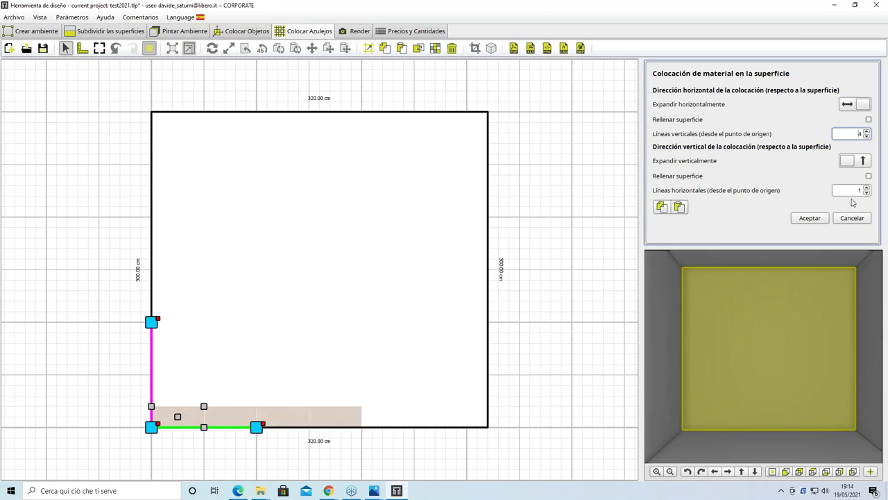
# Step: Set the beige tile placement to 9 horizontal lines from the origin
pyautogui.click(866, 190)
pyautogui.click(867, 187)
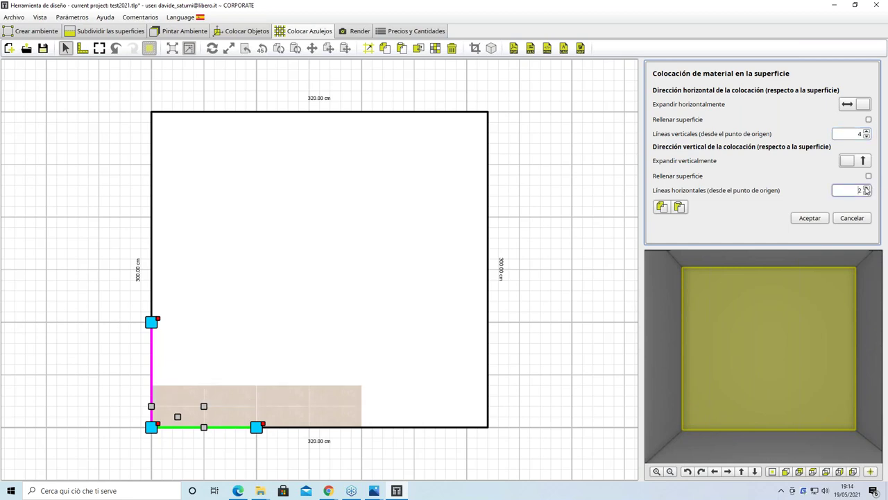
pyautogui.click(867, 187)
pyautogui.click(866, 187)
pyautogui.click(866, 187)
pyautogui.click(866, 188)
pyautogui.click(866, 188)
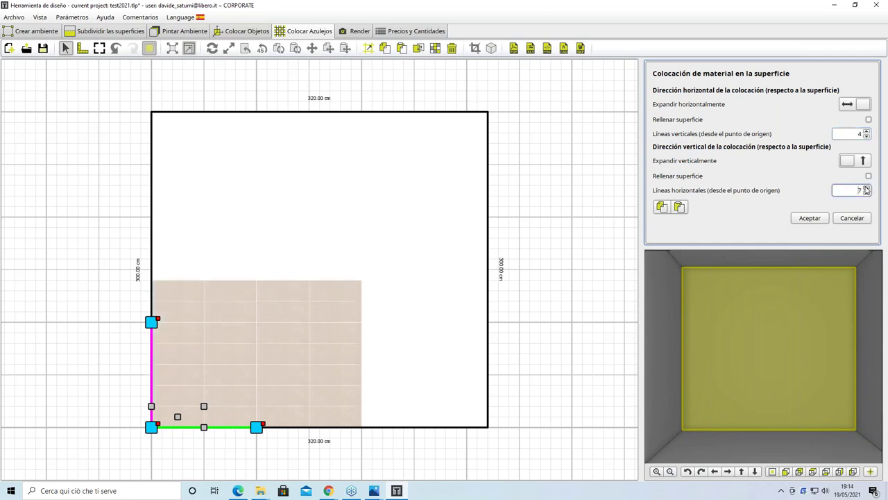
pyautogui.click(866, 187)
pyautogui.click(867, 187)
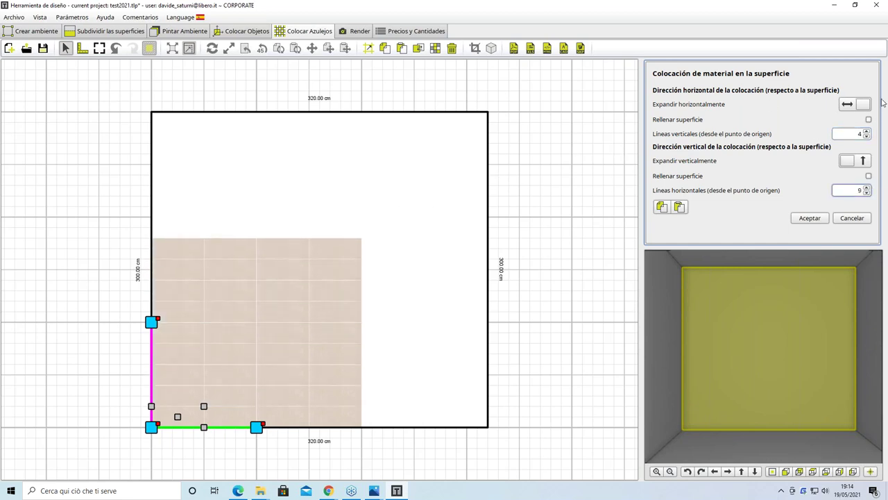
# Step: Make the beige tiles fill the wall surface both horizontally and vertically, and accept the placement
pyautogui.click(868, 120)
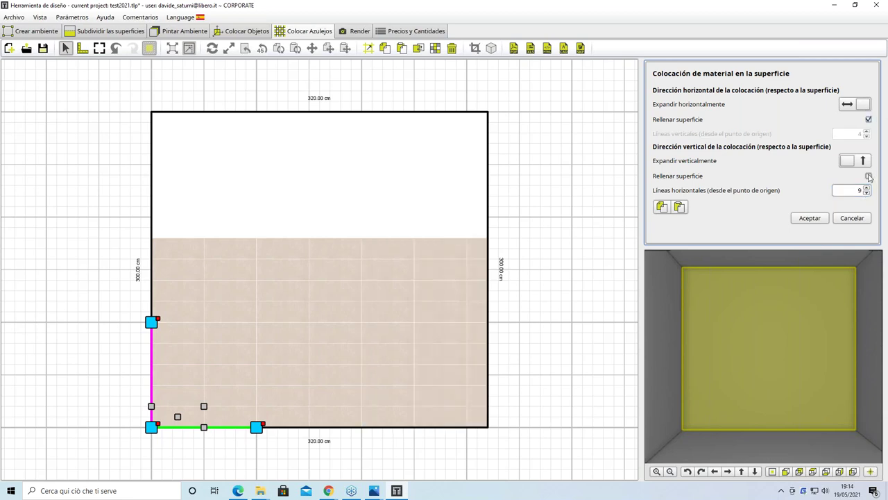
pyautogui.click(868, 175)
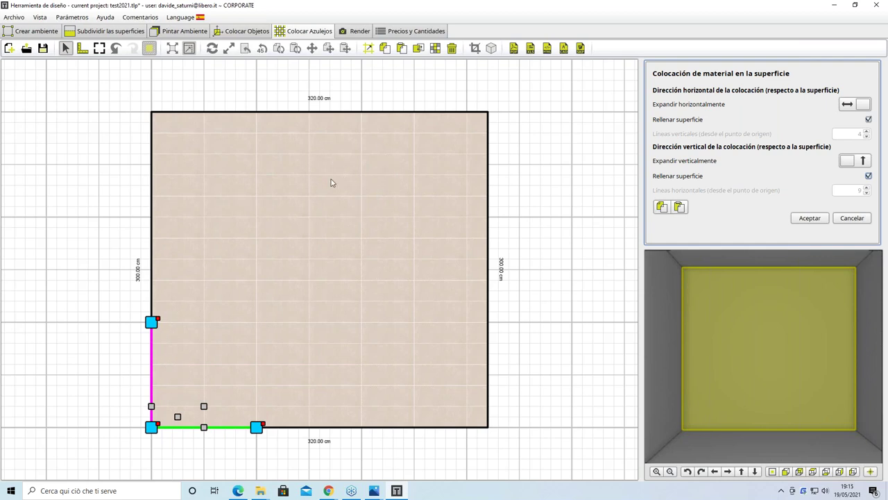
pyautogui.click(808, 217)
# Step: Delete all placed beige tiles from the back wall
pyautogui.scroll(1, 766, 318)
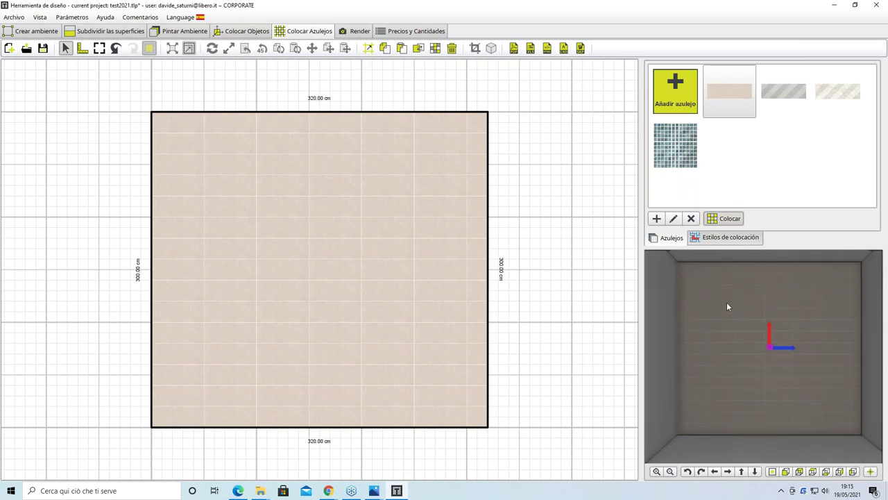
pyautogui.scroll(-1, 426, 238)
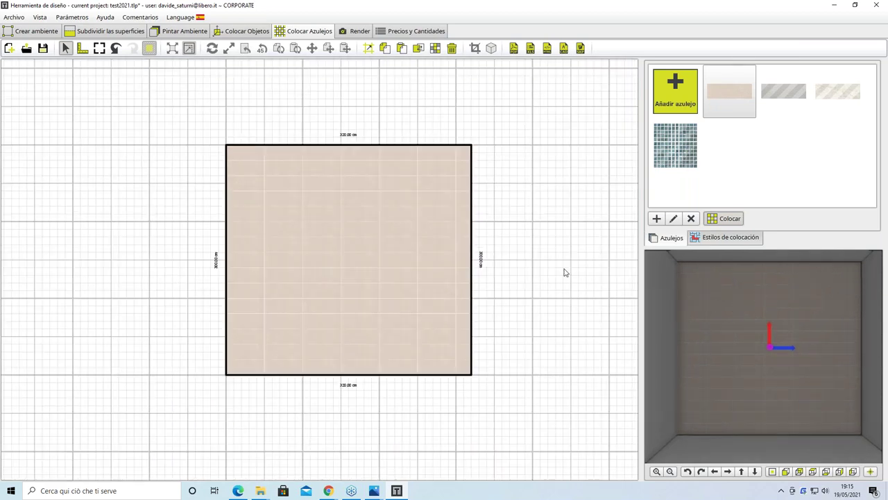
pyautogui.scroll(1, 340, 207)
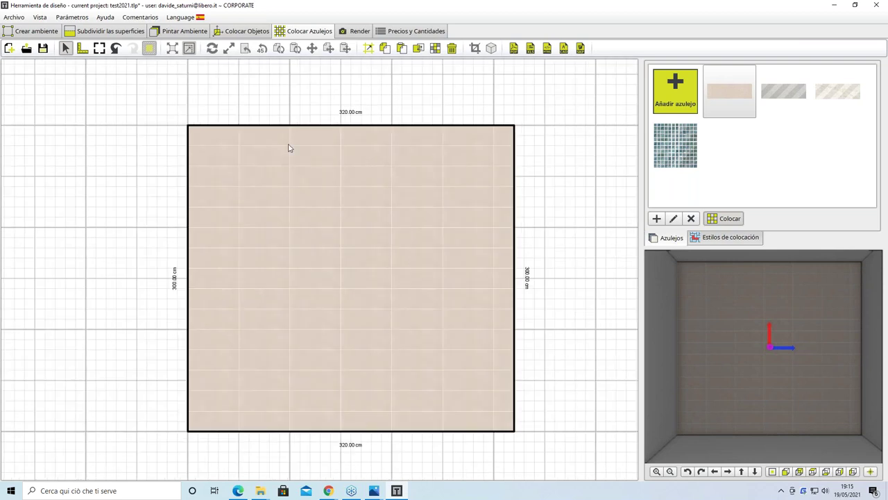
pyautogui.click(451, 48)
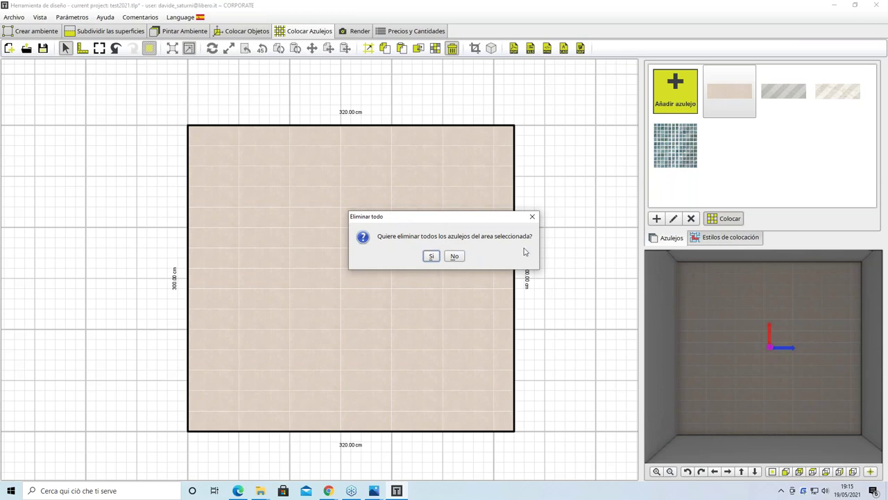
pyautogui.click(431, 255)
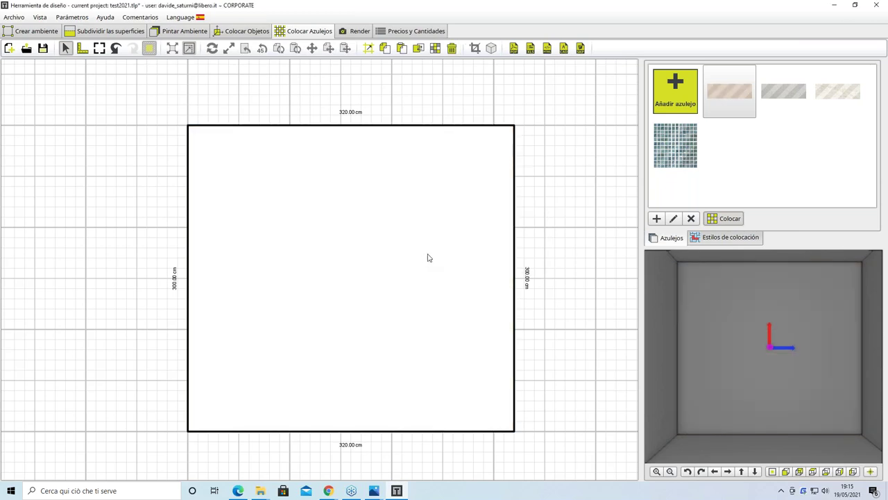
# Step: Place a row of the atlantic lighgrey tile along the base of the empty back wall
pyautogui.click(789, 105)
pyautogui.click(310, 347)
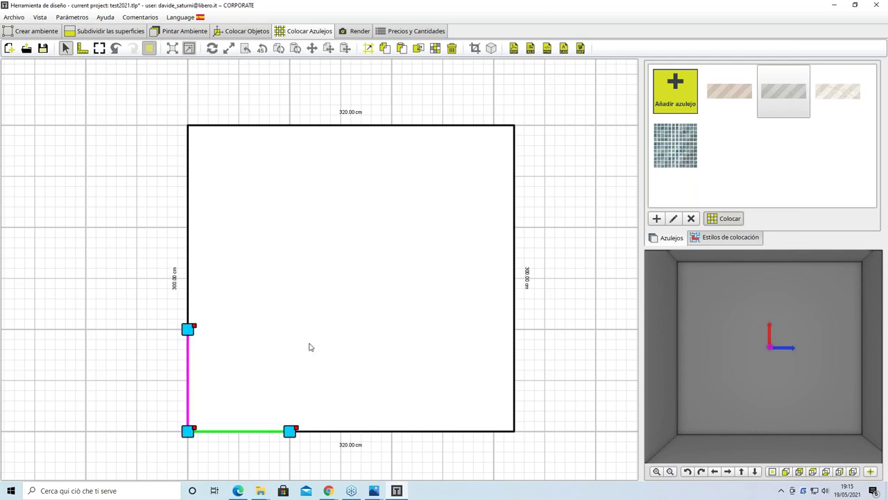
# Step: Try shifting the grey row's origin along the base and tilting the row, and return it horizontally to the wall's lower left corner
pyautogui.moveTo(187, 432); pyautogui.dragTo(283, 430)
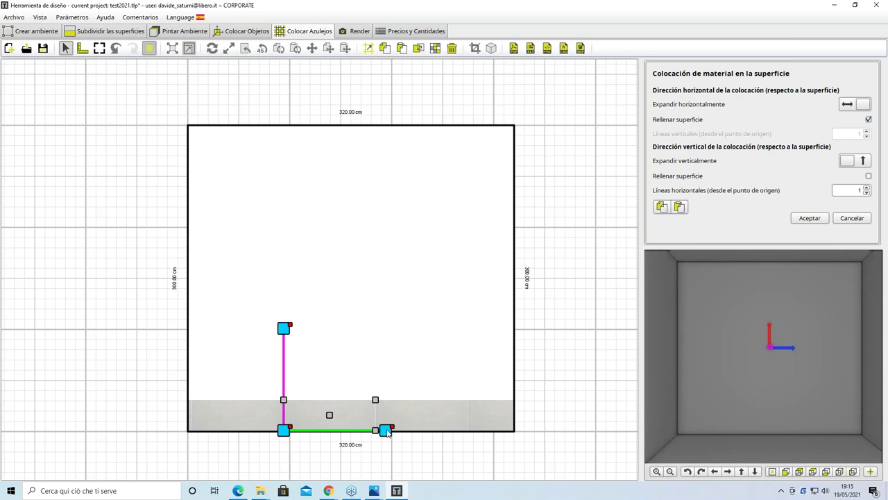
pyautogui.moveTo(386, 431); pyautogui.dragTo(367, 373)
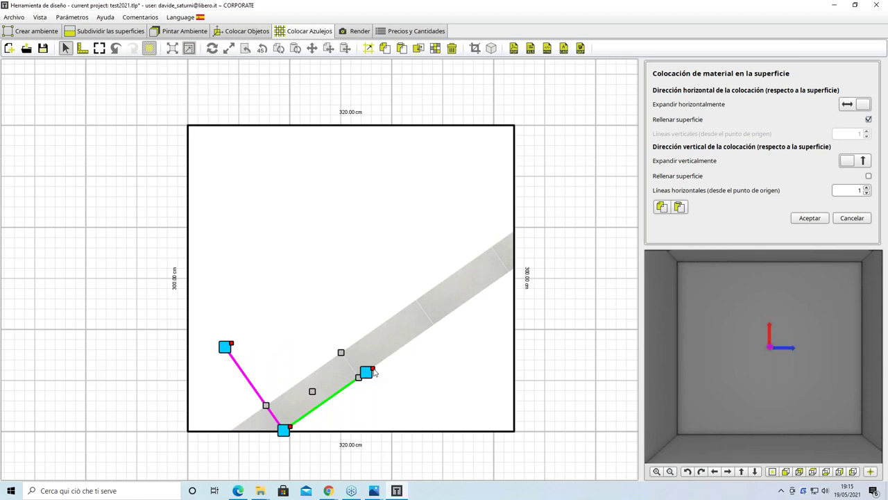
pyautogui.rightClick(291, 427)
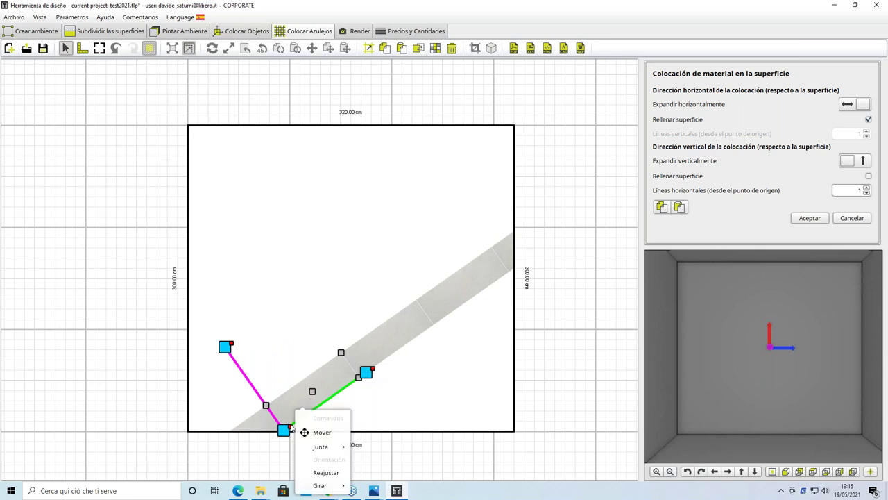
pyautogui.moveTo(329, 489)
pyautogui.moveTo(368, 373); pyautogui.dragTo(373, 429)
pyautogui.moveTo(373, 432); pyautogui.dragTo(372, 433)
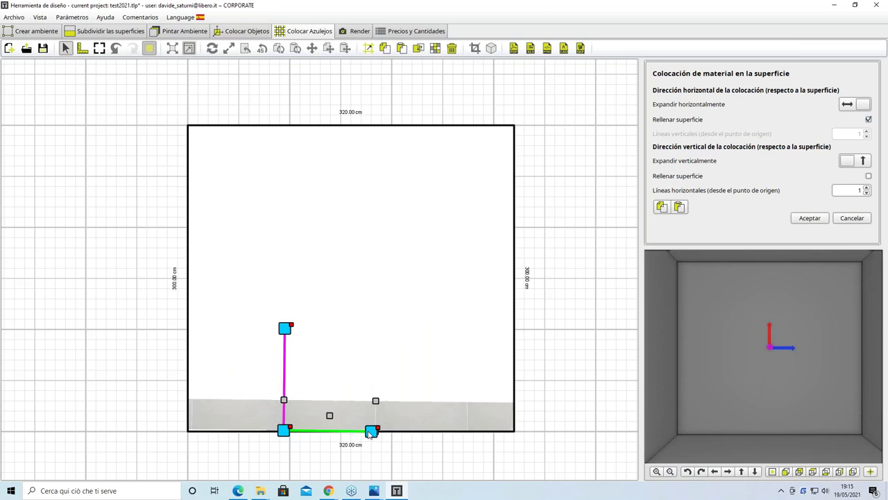
pyautogui.moveTo(283, 431); pyautogui.dragTo(188, 430)
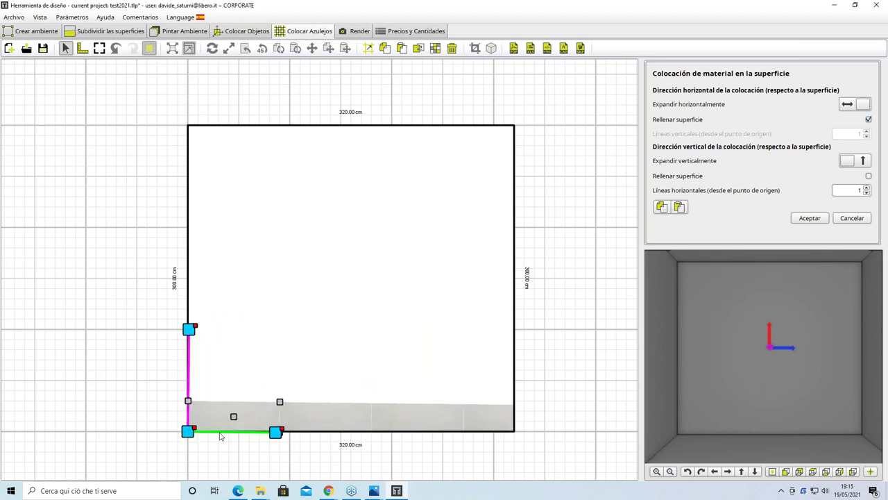
pyautogui.moveTo(276, 432); pyautogui.dragTo(283, 432)
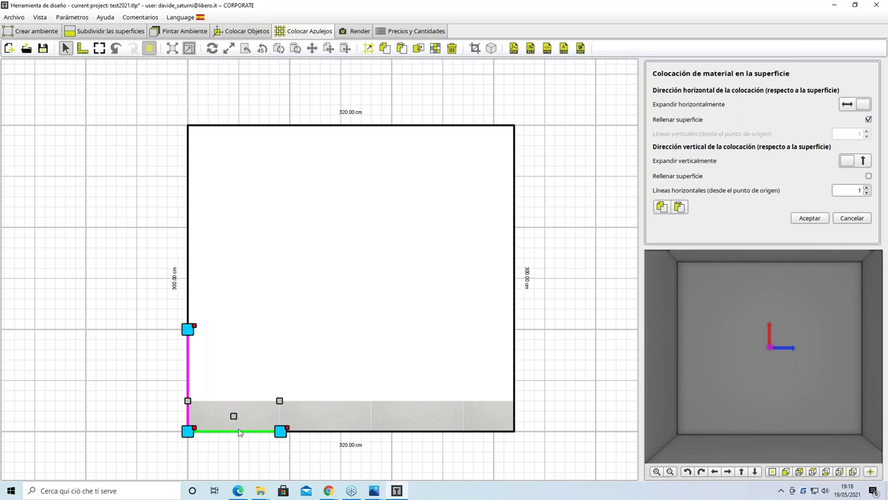
# Step: Rotate the grey tile row 45° counterclockwise about its origin at the wall's lower left corner
pyautogui.rightClick(196, 430)
pyautogui.moveTo(225, 485)
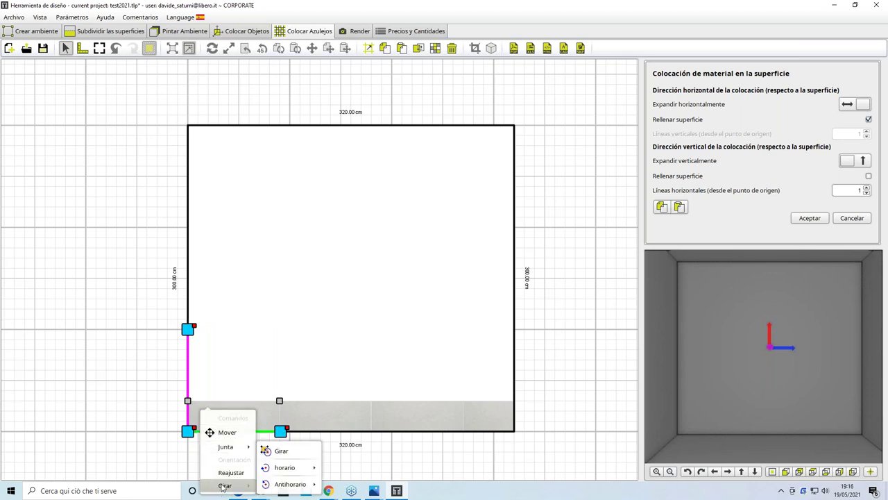
pyautogui.moveTo(284, 469)
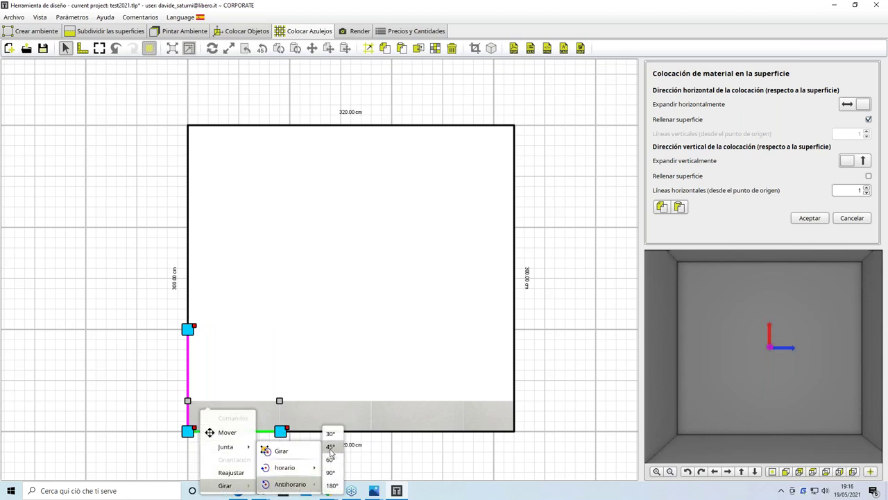
pyautogui.click(330, 453)
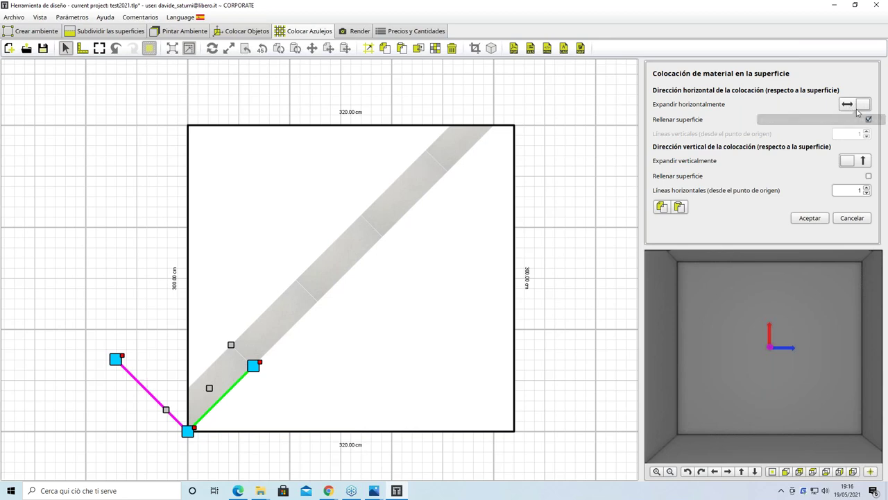
# Step: Try filling the whole wall with the 45° grey tile by expanding it vertically both ways, and cancel the placement
pyautogui.click(864, 167)
pyautogui.click(868, 175)
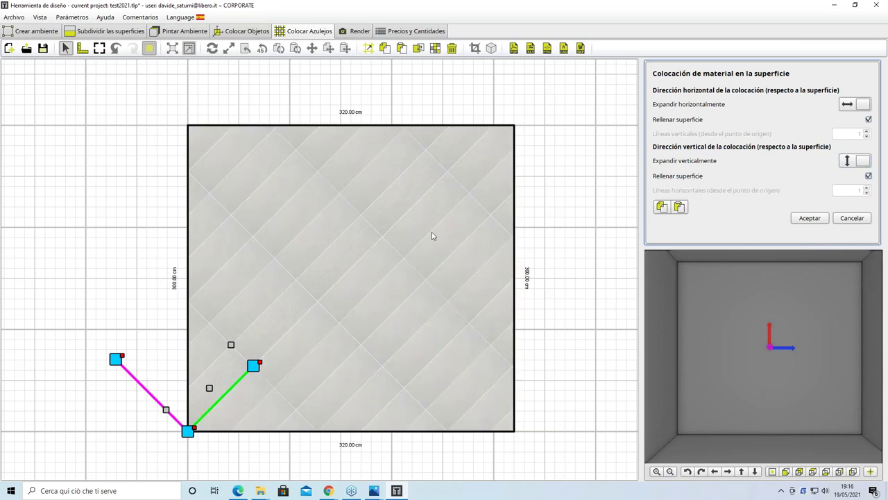
pyautogui.click(852, 218)
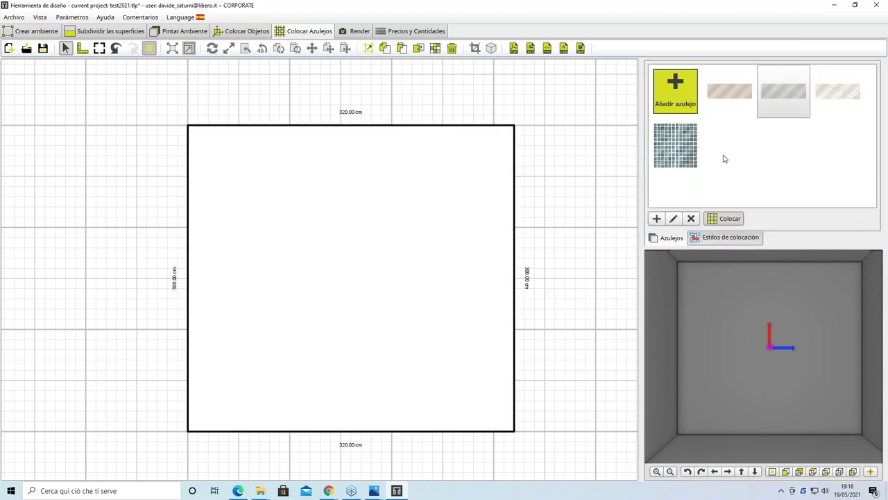
# Step: Cover the entire back wall with horizontal grey tiles from its lower left corner, expanding both ways vertically with surface fill
pyautogui.moveTo(735, 99)
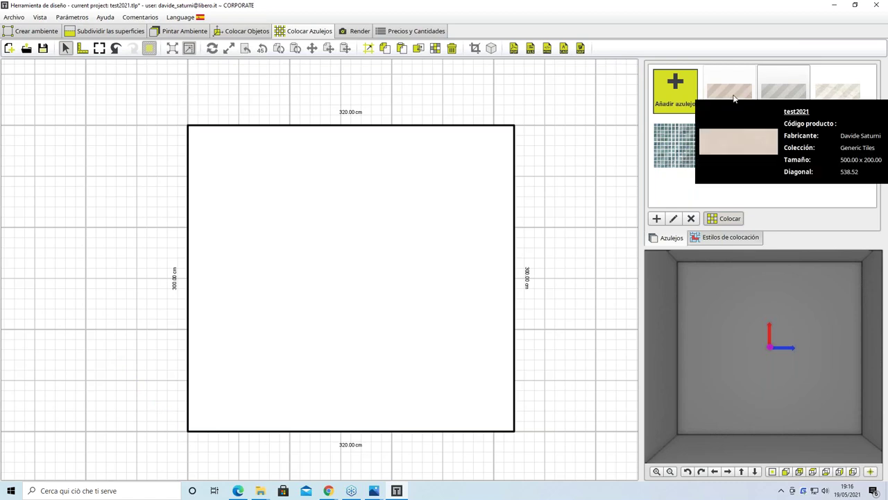
pyautogui.click(345, 345)
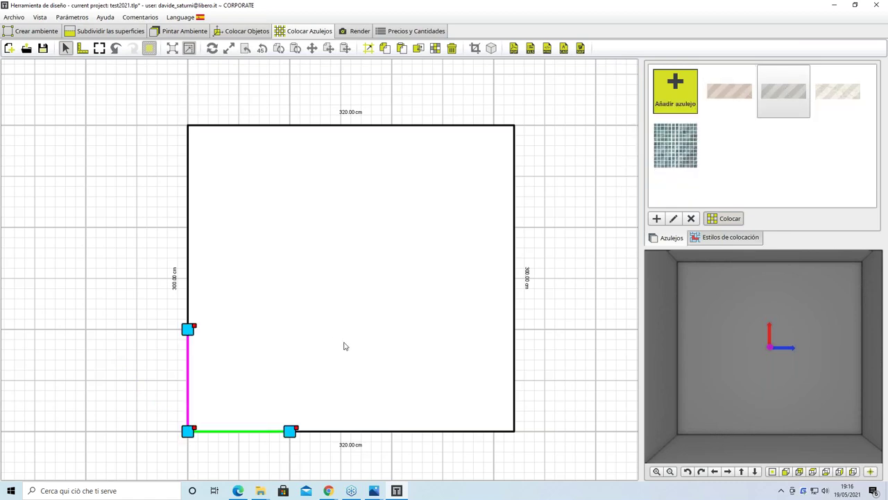
pyautogui.click(848, 164)
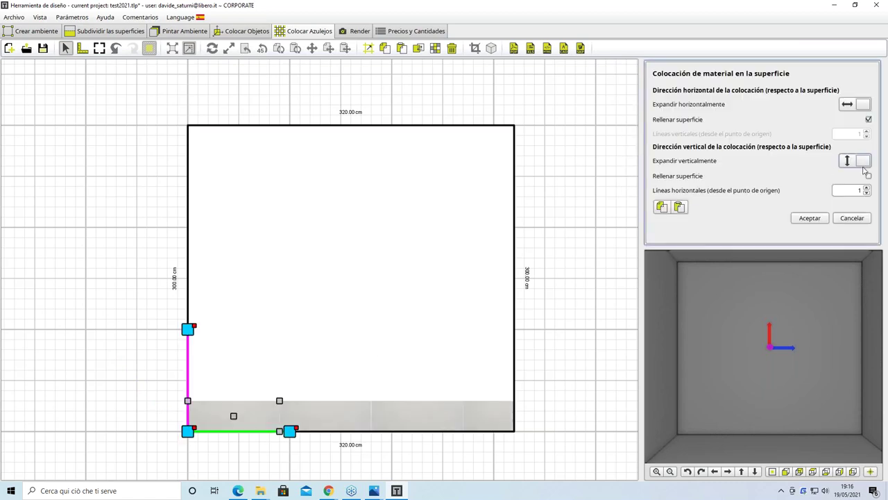
pyautogui.click(868, 176)
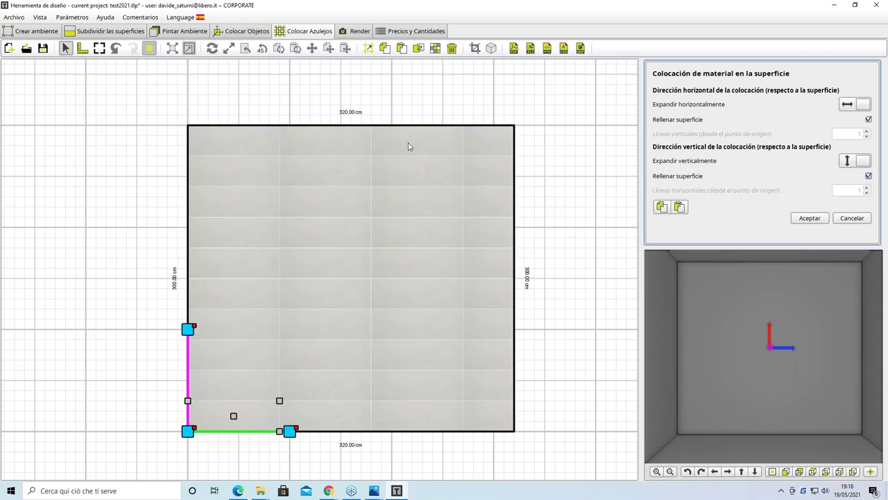
pyautogui.click(805, 219)
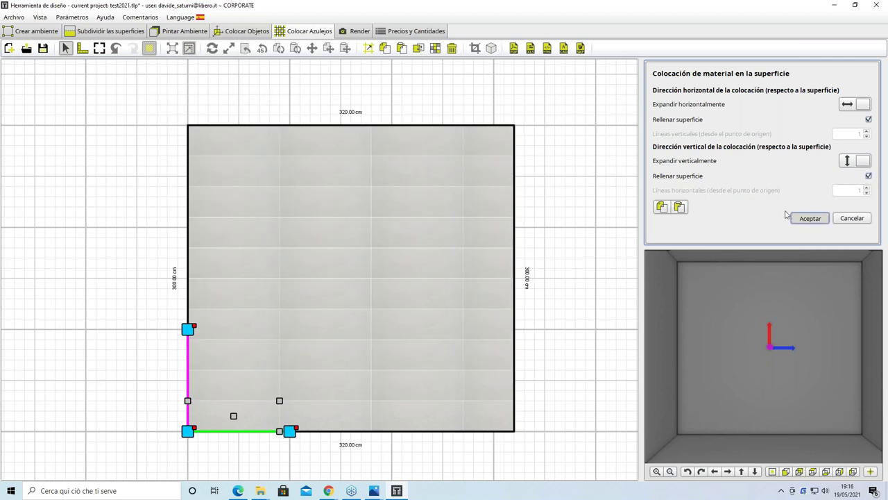
# Step: Delete the second full column of grey tiles from the left side of the wall
pyautogui.moveTo(261, 111); pyautogui.dragTo(390, 446)
pyautogui.rightClick(378, 123)
pyautogui.click(395, 118)
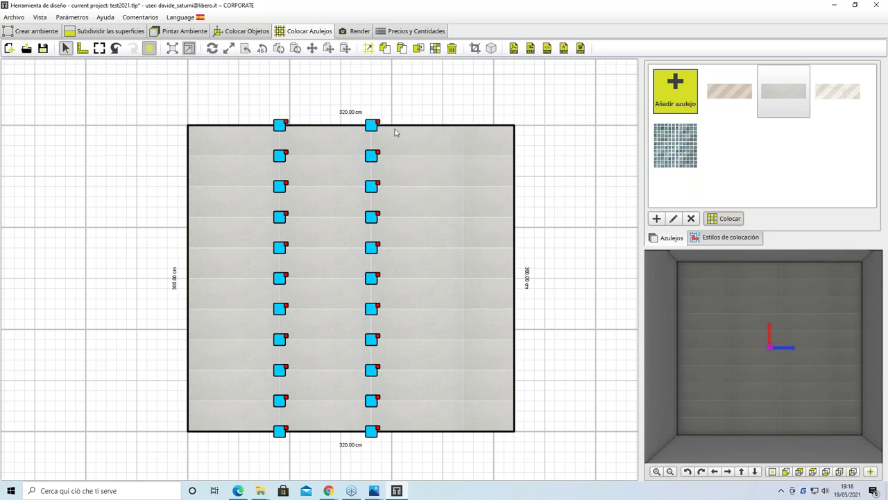
pyautogui.press('Delete')
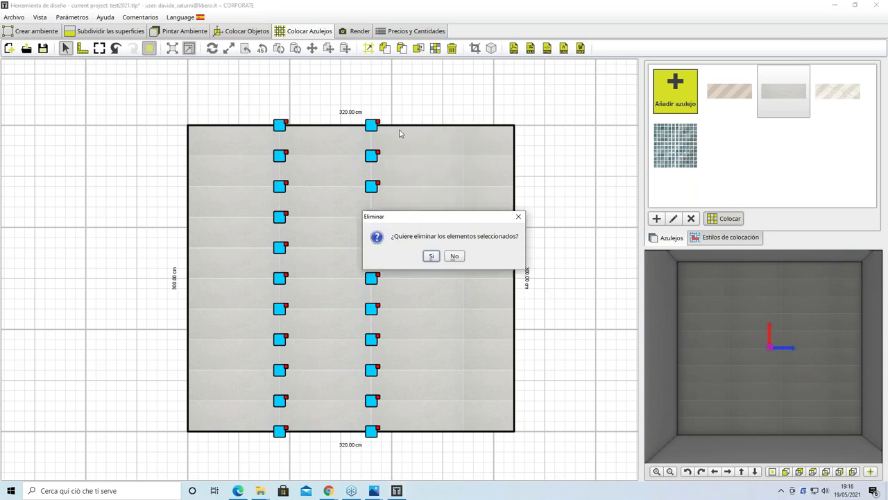
pyautogui.click(432, 256)
# Step: Fill the empty column with the cream marble tile, using one vertical line from the column's lower left corner and vertical surface fill
pyautogui.click(837, 91)
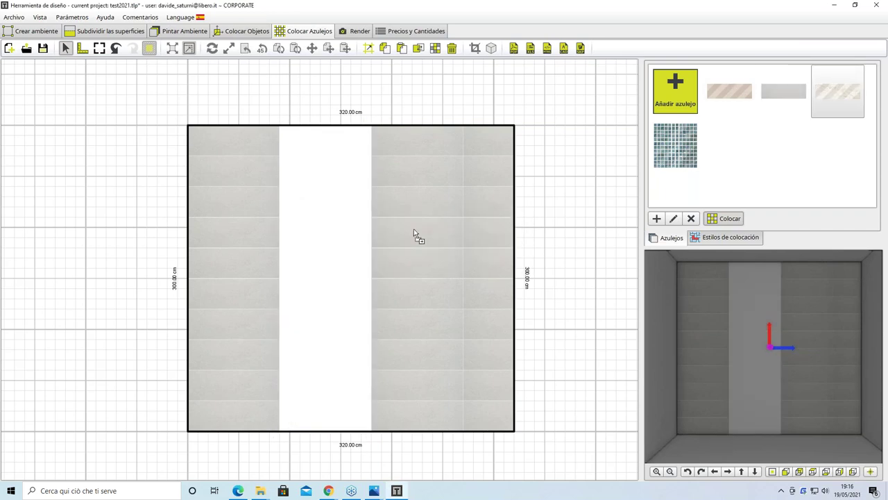
pyautogui.click(331, 276)
pyautogui.moveTo(189, 430); pyautogui.dragTo(280, 433)
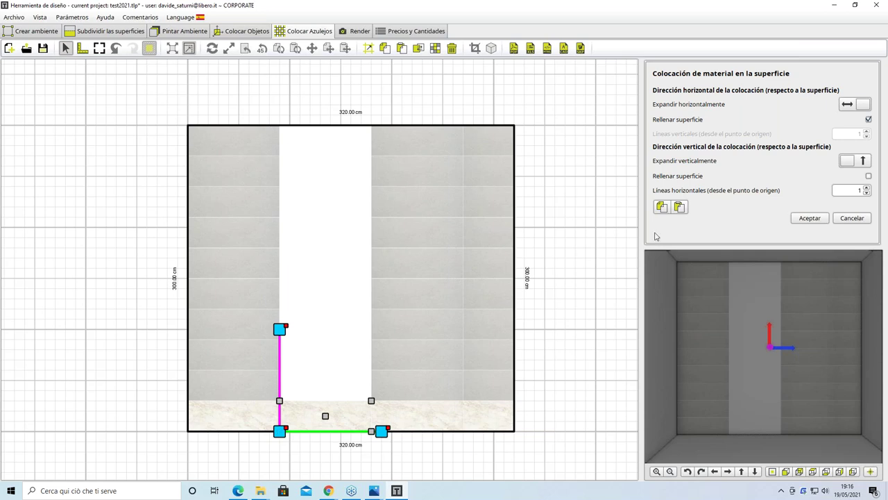
pyautogui.click(868, 119)
pyautogui.click(859, 162)
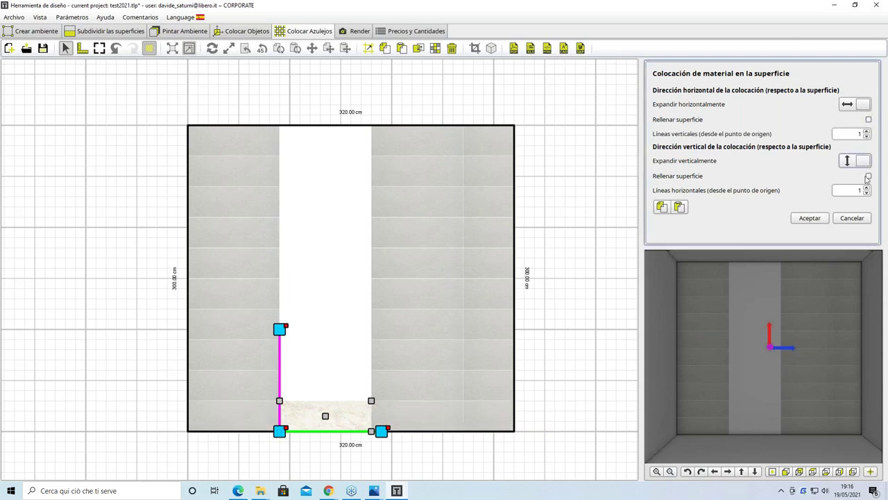
pyautogui.click(867, 176)
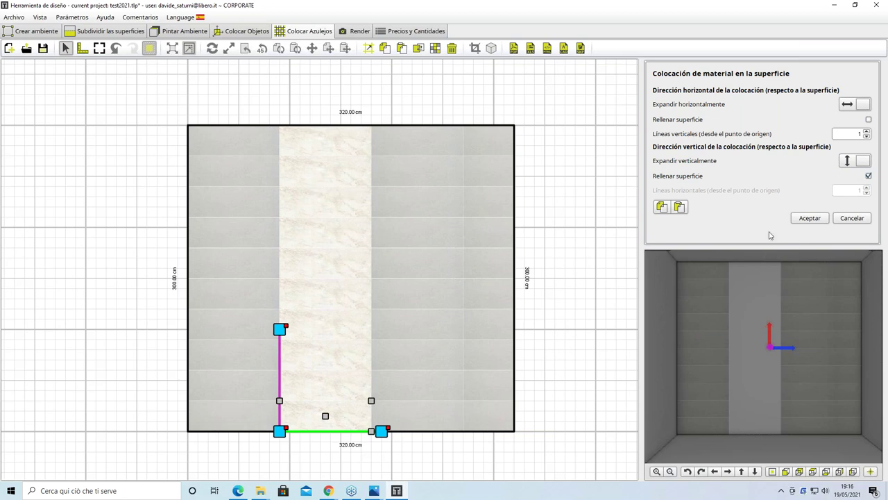
pyautogui.click(816, 220)
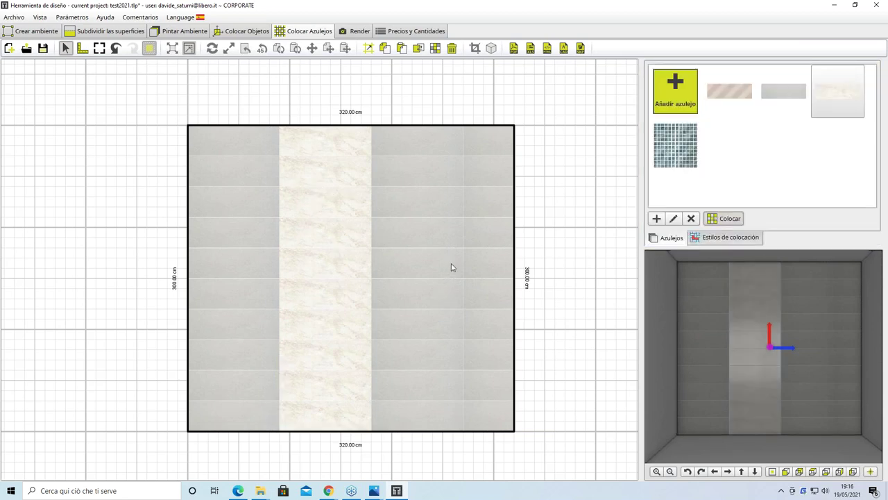
# Step: Open the joint settings for the tiles and set the global joint thickness to 4 mm
pyautogui.scroll(3, 441, 149)
pyautogui.scroll(1, 336, 164)
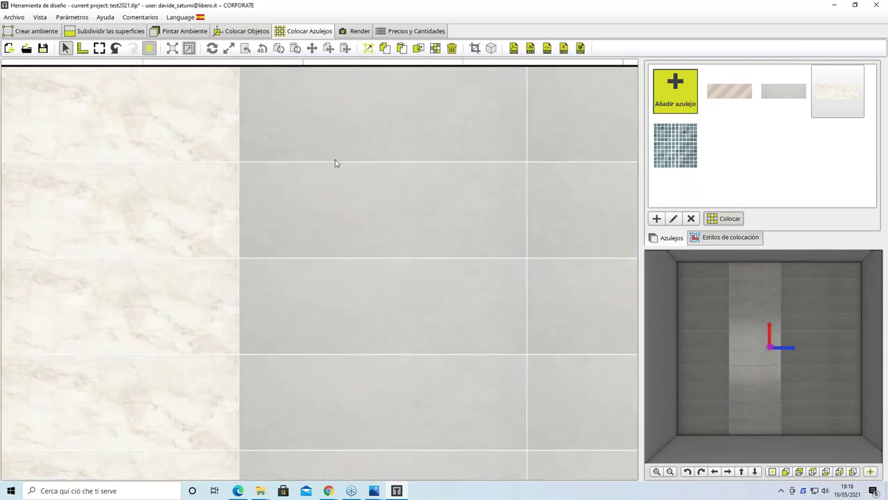
pyautogui.scroll(1, 336, 164)
pyautogui.scroll(1, 317, 192)
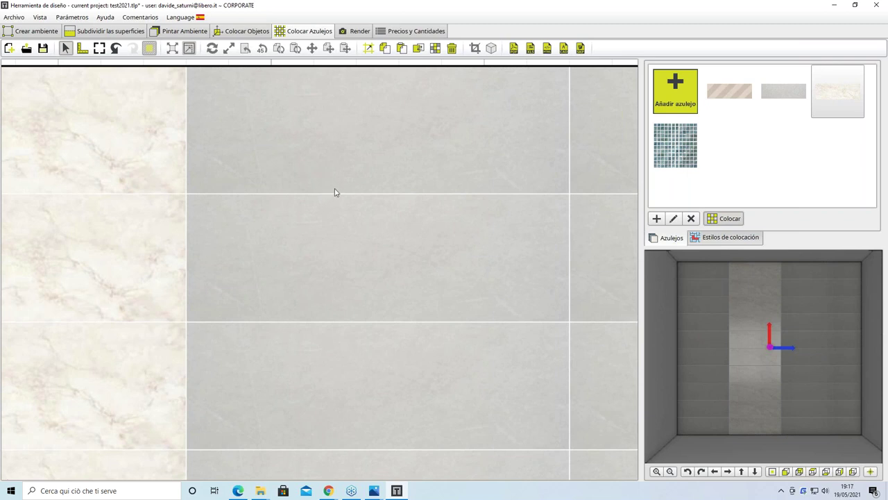
pyautogui.scroll(2, 351, 182)
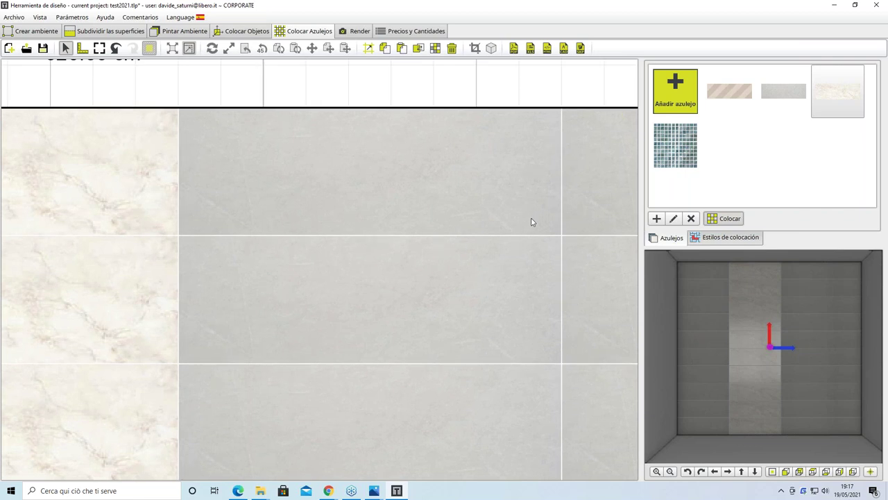
pyautogui.click(367, 50)
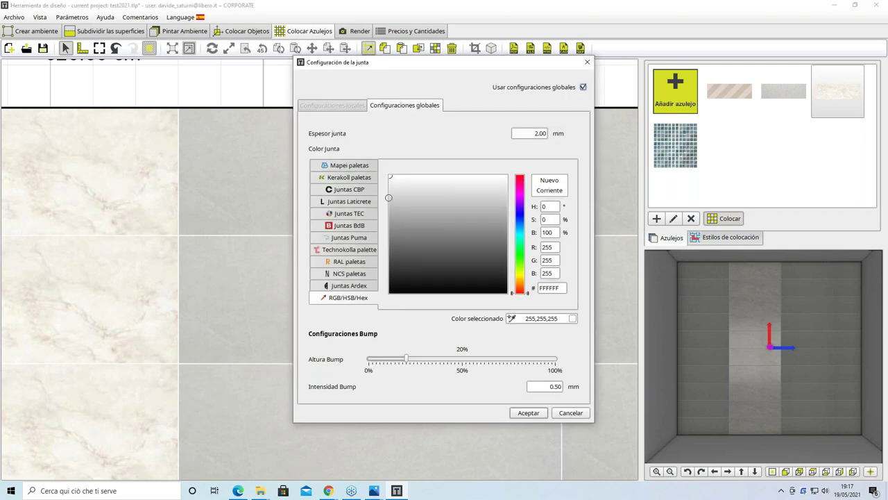
pyautogui.moveTo(527, 131); pyautogui.dragTo(568, 134)
pyautogui.write('4')
# Step: Examine the grout colour palettes offered by the manufacturers, from Mapei and Kerakoll through Technokolla
pyautogui.click(363, 168)
pyautogui.click(363, 179)
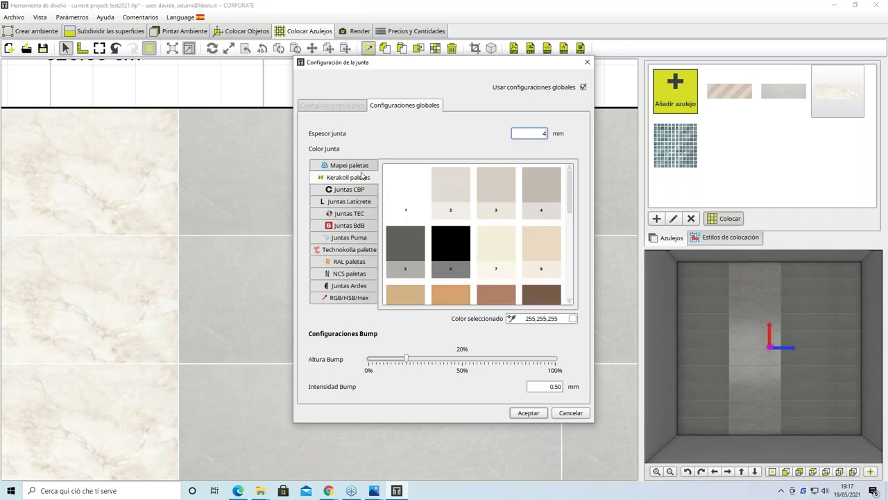
pyautogui.click(362, 168)
pyautogui.click(358, 179)
pyautogui.click(355, 189)
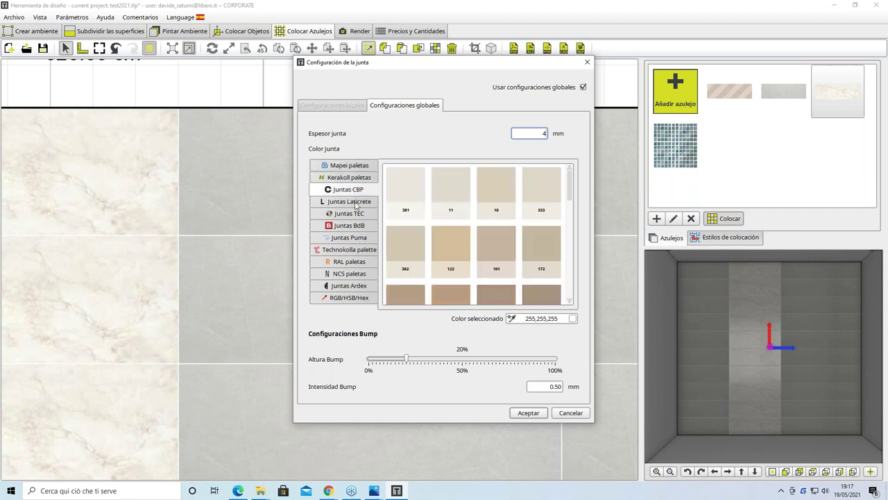
pyautogui.click(356, 203)
pyautogui.click(356, 213)
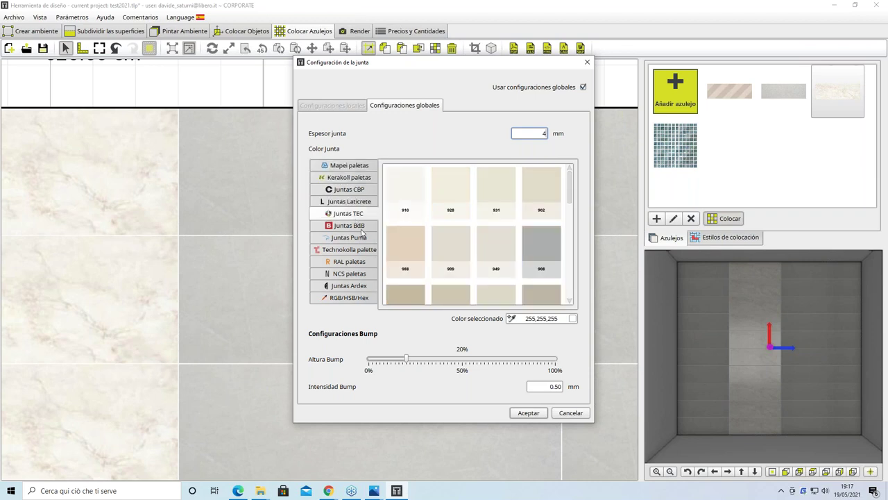
pyautogui.click(361, 228)
pyautogui.click(362, 239)
pyautogui.click(362, 249)
pyautogui.click(367, 226)
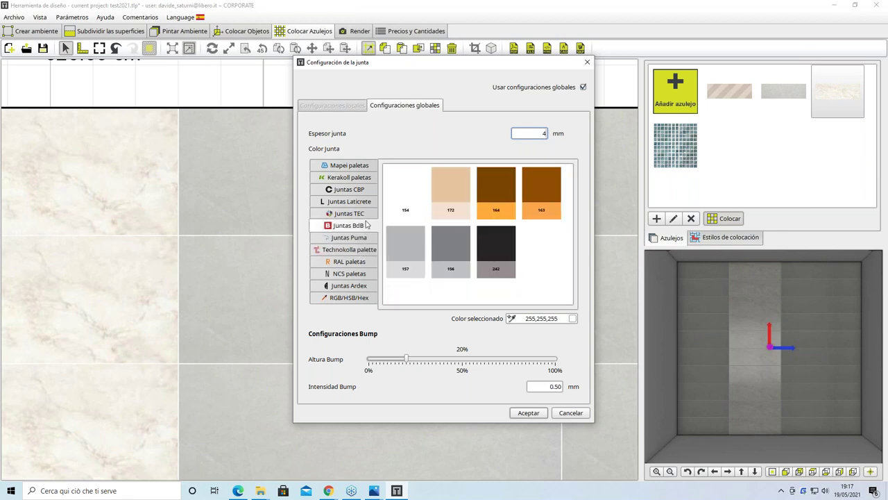
# Step: Choose colour 111 from the Mapei palette for the joints and apply the global joint settings
pyautogui.click(374, 210)
pyautogui.click(372, 189)
pyautogui.click(378, 166)
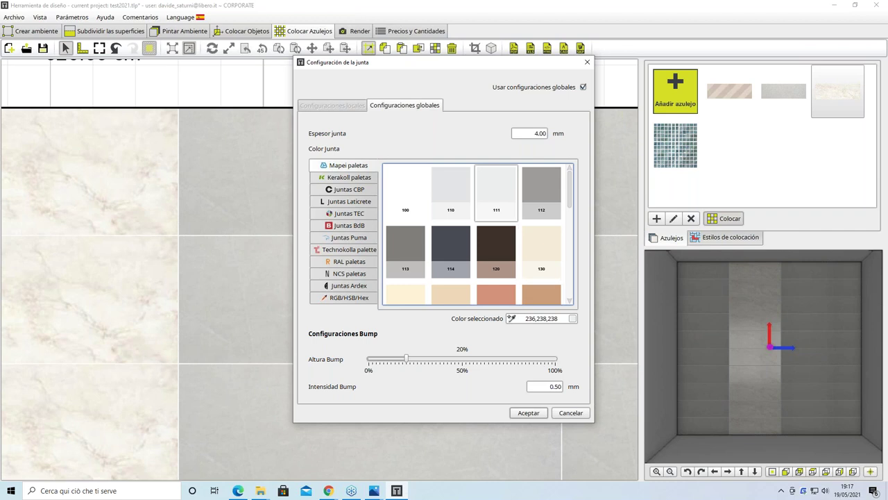
pyautogui.click(528, 412)
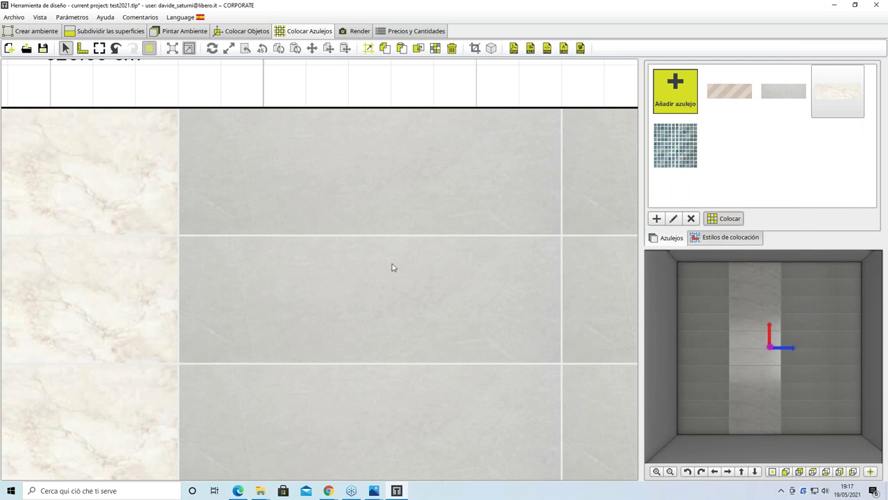
# Step: Inspect the new joints on the wall, and delete all placed grey and marble tiles from it
pyautogui.scroll(-2, 392, 267)
pyautogui.scroll(1, 336, 270)
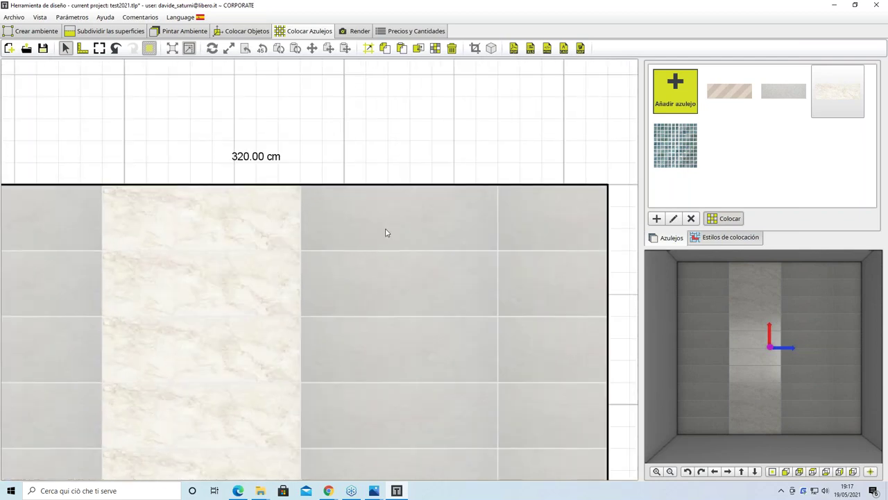
pyautogui.scroll(-3, 381, 243)
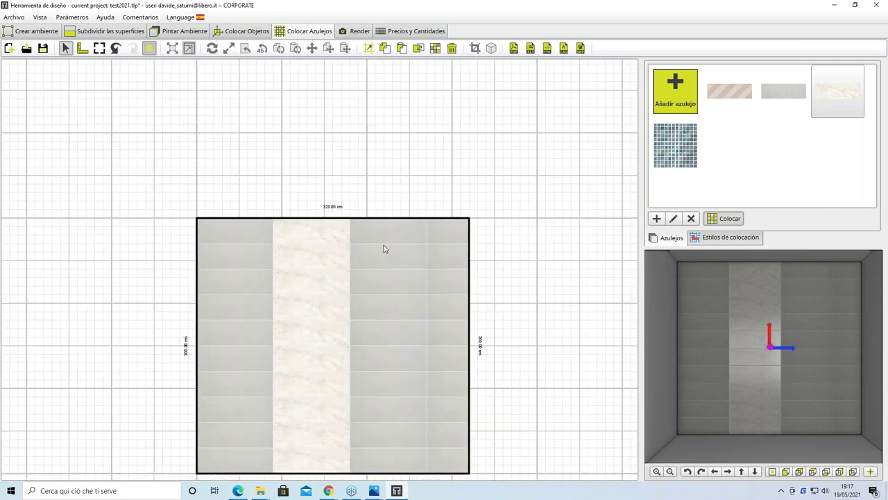
pyautogui.scroll(1, 456, 245)
pyautogui.moveTo(456, 246); pyautogui.dragTo(456, 192, button='middle')
pyautogui.scroll(-1, 455, 191)
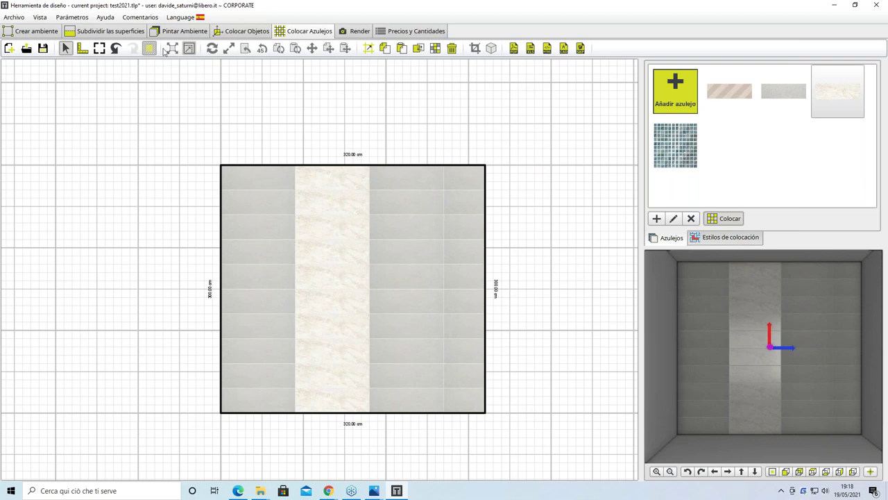
pyautogui.click(452, 48)
pyautogui.click(431, 256)
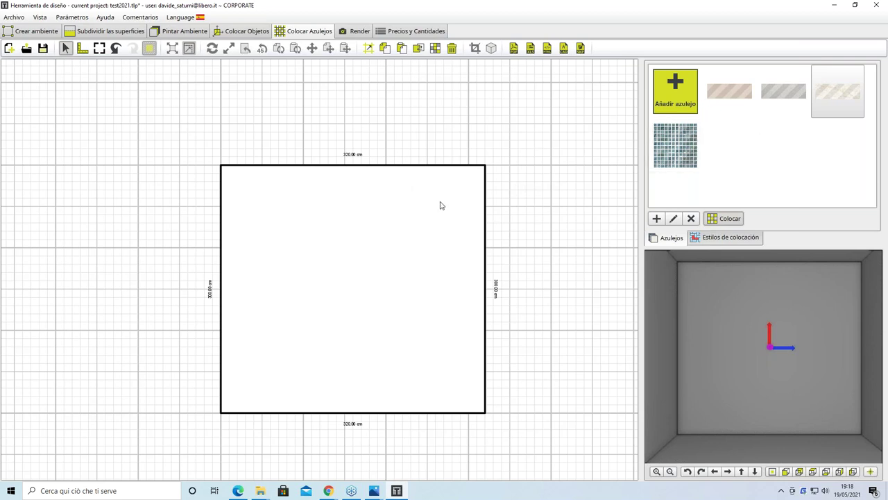
# Step: Add a 50 × 50 cm 2D surface in the lower left corner of the 320 × 300 cm wall
pyautogui.click(118, 36)
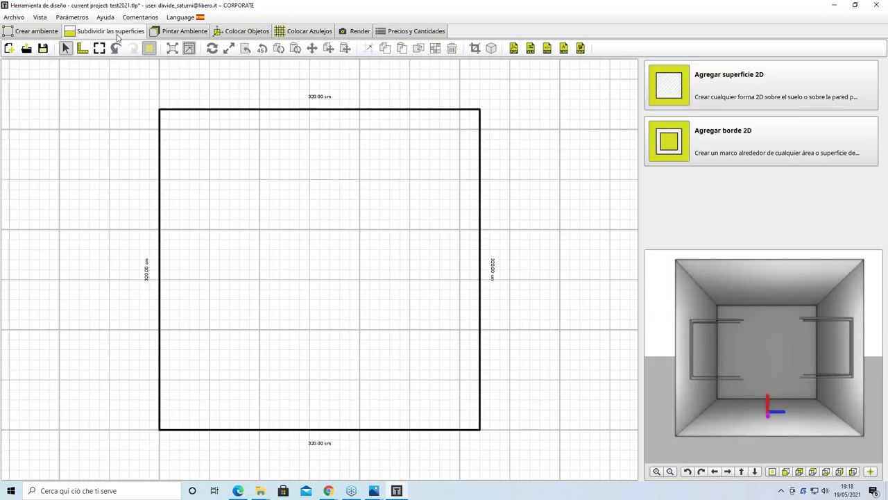
pyautogui.scroll(2, 761, 319)
pyautogui.click(757, 313)
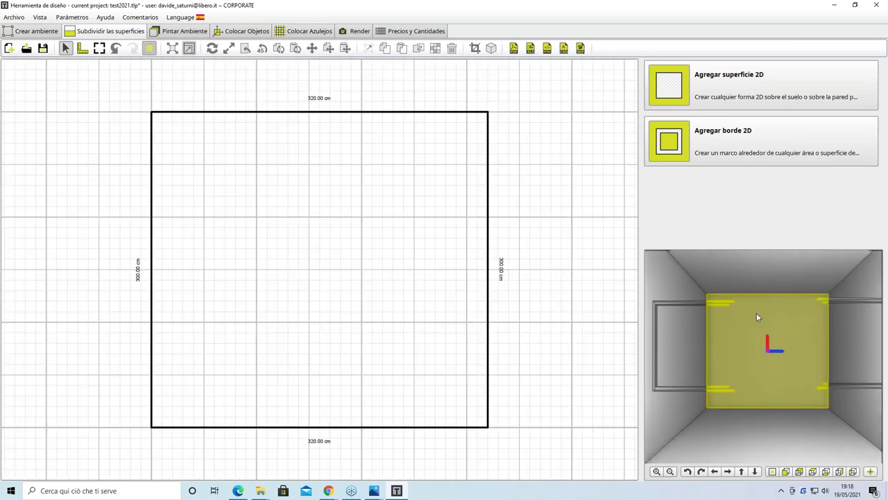
pyautogui.scroll(1, 756, 313)
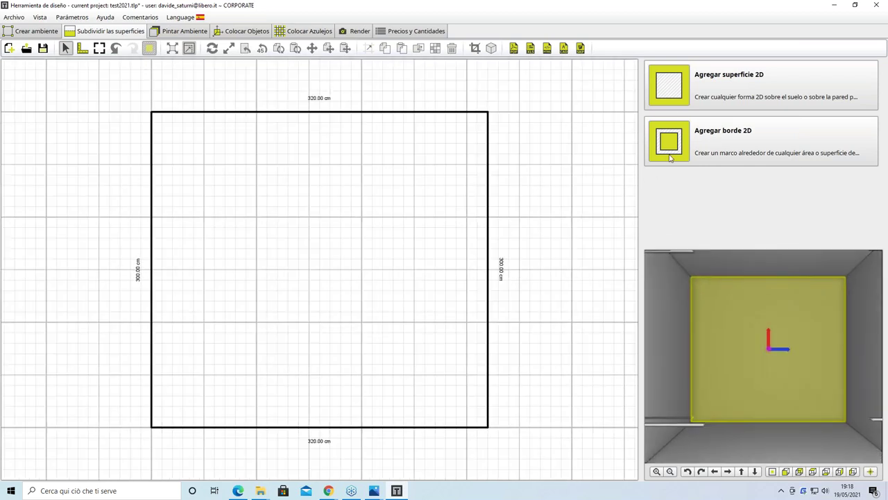
pyautogui.click(722, 84)
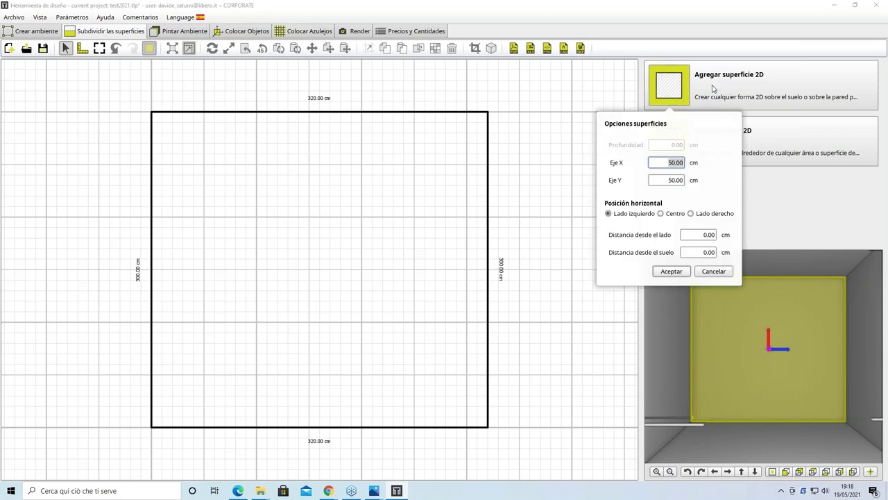
pyautogui.click(668, 271)
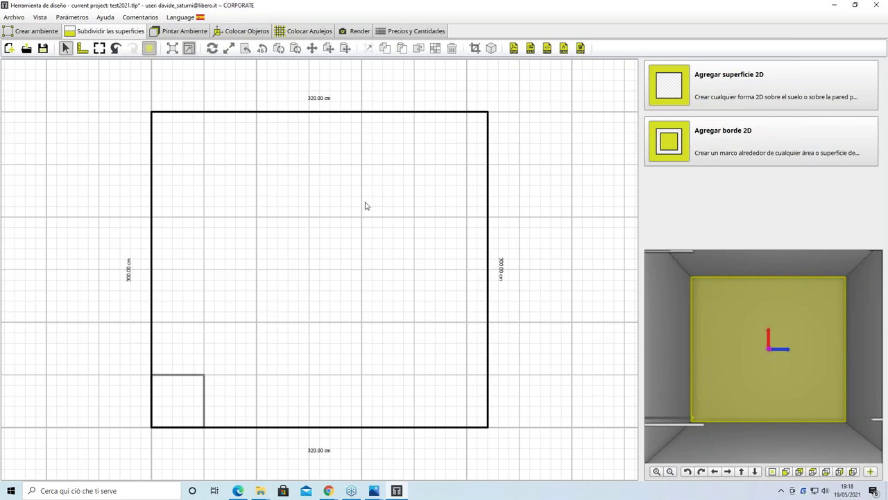
# Step: Stretch the new surface to the wall's full 300 cm height and widen it to about 149 cm
pyautogui.click(182, 377)
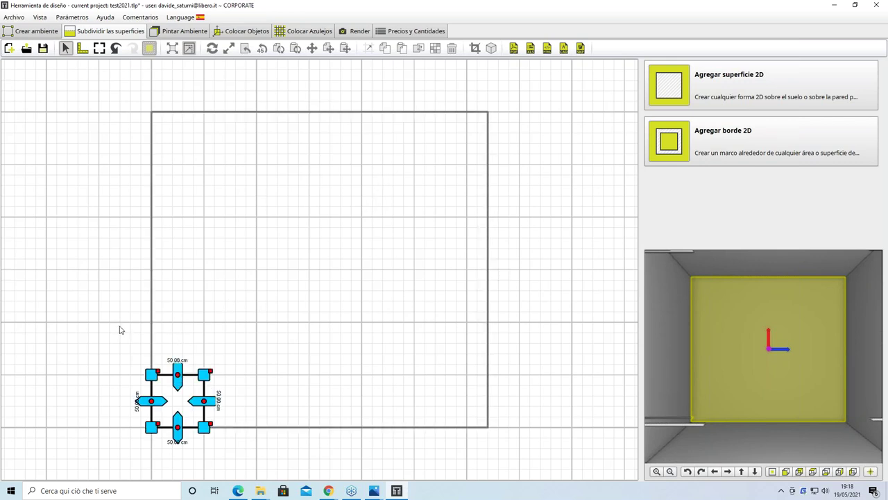
pyautogui.moveTo(178, 367); pyautogui.dragTo(189, 104)
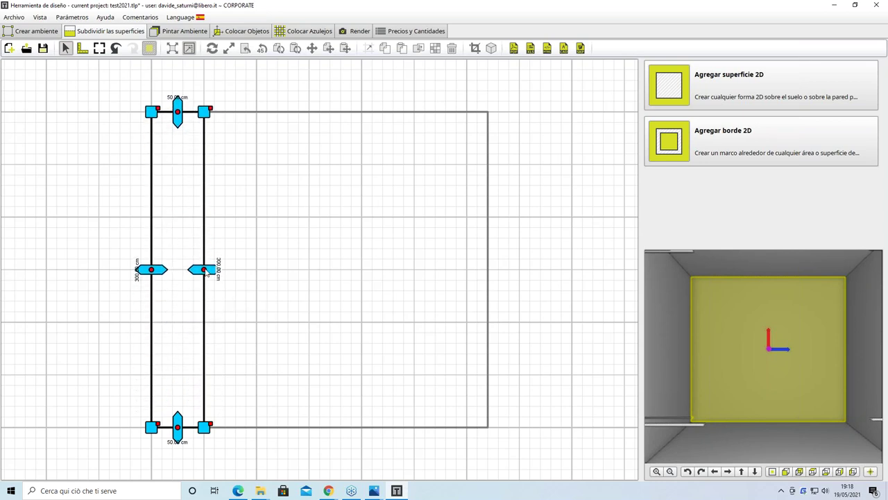
pyautogui.moveTo(212, 274); pyautogui.dragTo(313, 278)
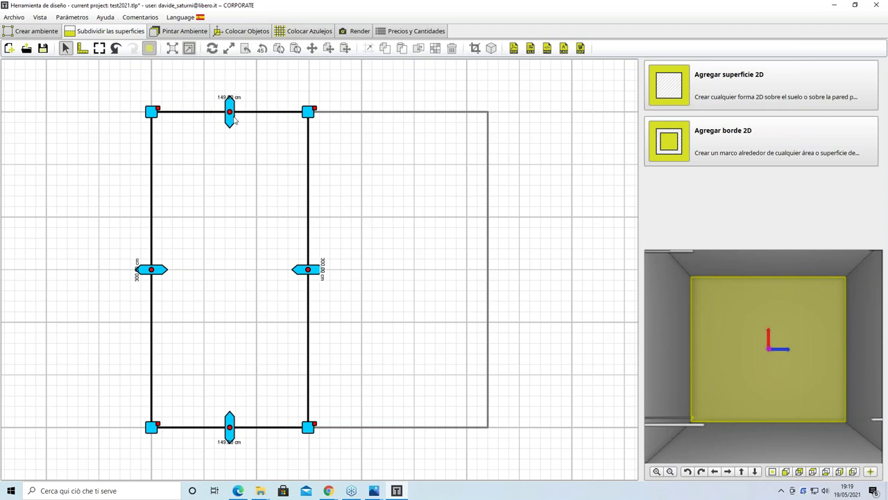
pyautogui.scroll(3, 219, 96)
pyautogui.scroll(-4, 187, 208)
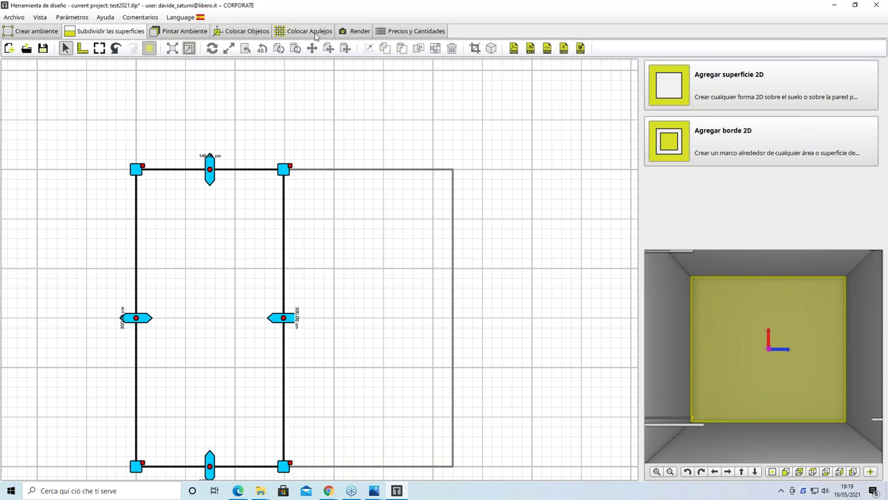
# Step: Tile the 149 cm wide wall section with the blue mosaic, expanding vertically in both directions and filling the surface
pyautogui.click(302, 31)
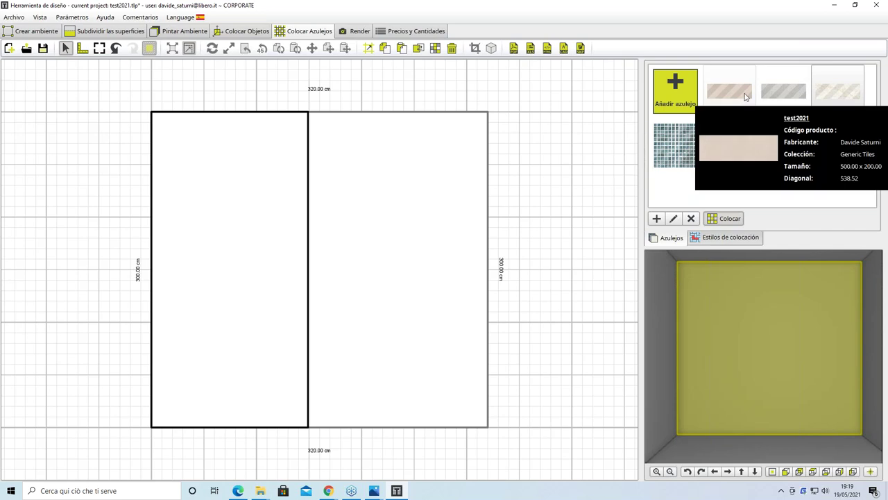
pyautogui.click(683, 142)
pyautogui.click(249, 248)
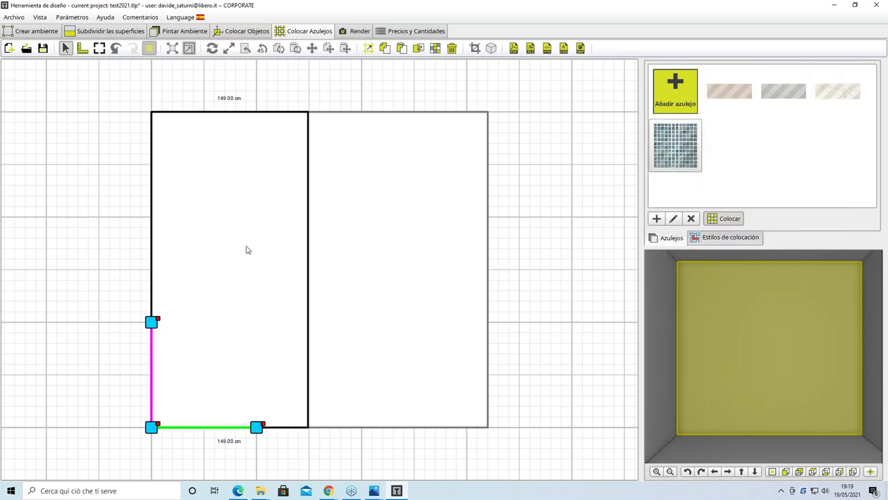
pyautogui.click(848, 160)
pyautogui.click(868, 176)
pyautogui.click(809, 218)
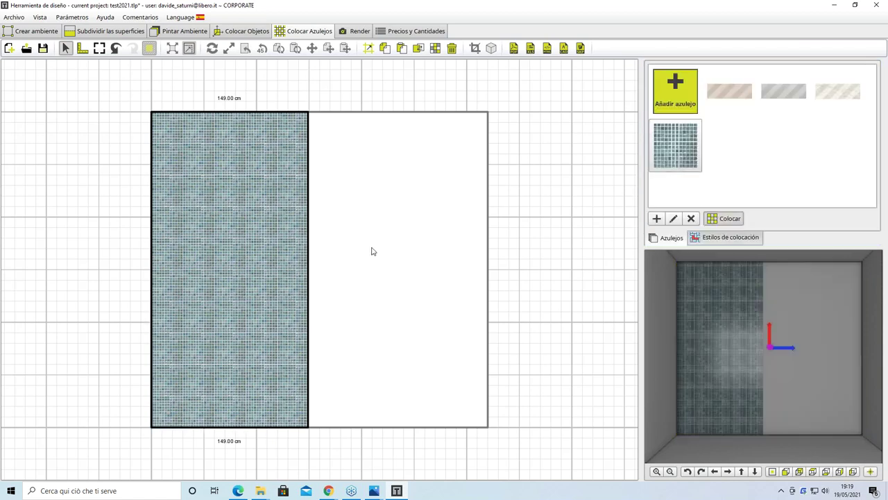
# Step: Tile the remaining wall section with the cream marble tile, expanding vertically in both directions and filling the surface
pyautogui.click(453, 118)
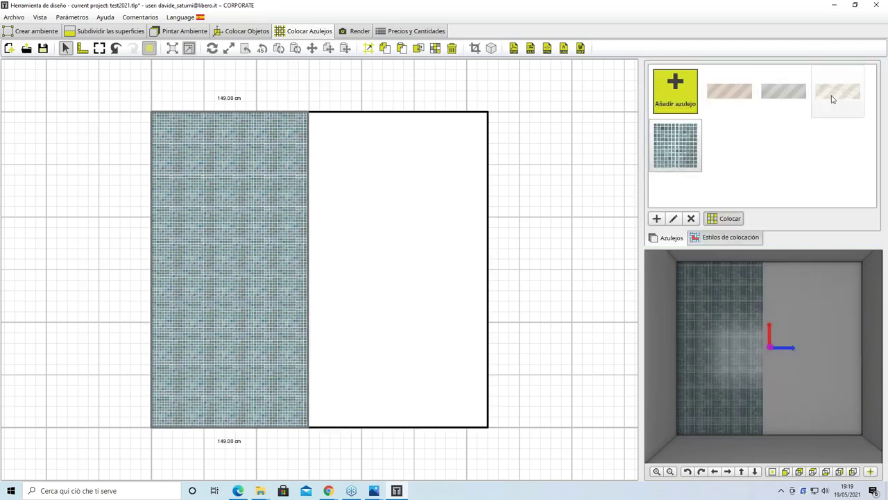
pyautogui.click(834, 100)
pyautogui.click(434, 320)
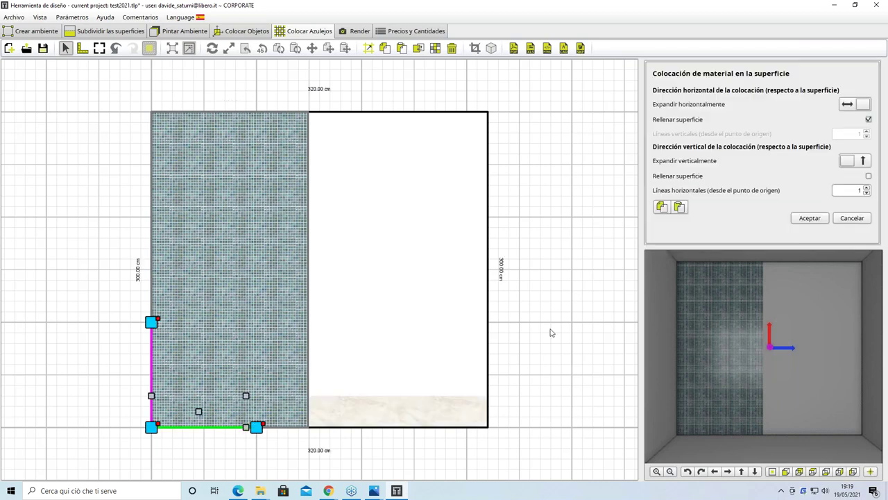
pyautogui.click(850, 159)
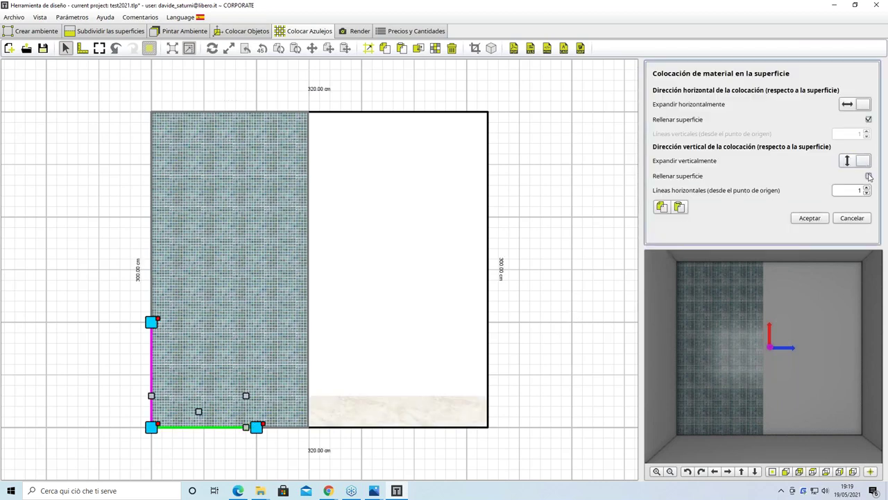
pyautogui.click(868, 176)
pyautogui.click(807, 220)
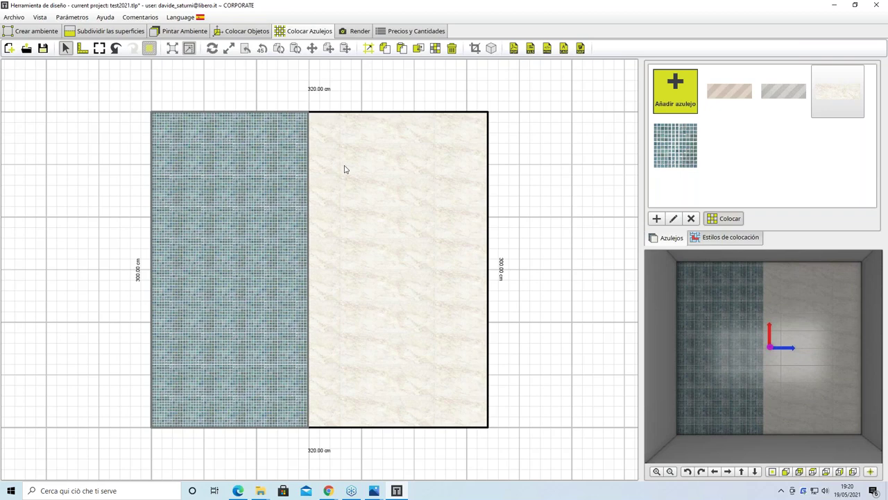
# Step: Select the floor, open the Tilelook tile catalogue and look through the tiles under Mis revestimientos
pyautogui.click(853, 451)
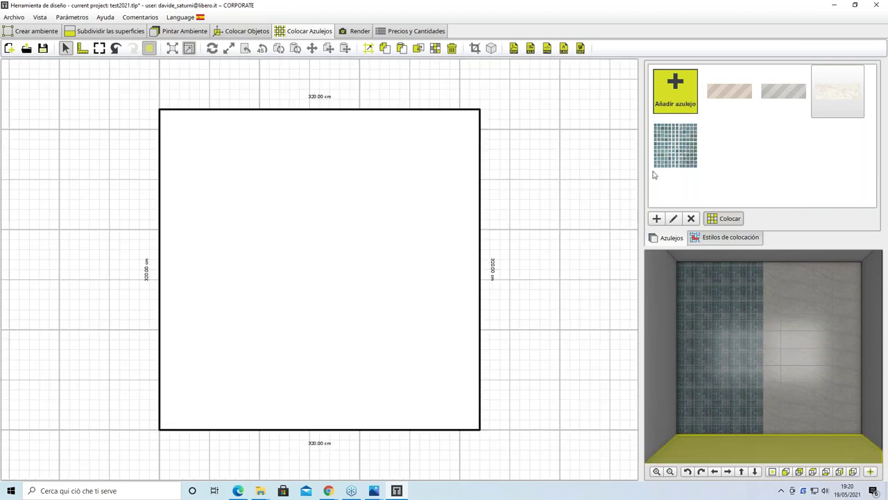
pyautogui.click(667, 109)
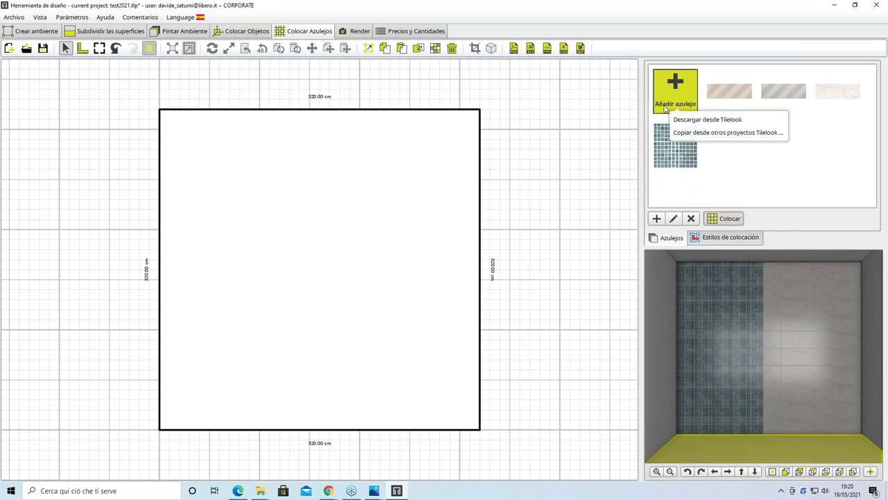
pyautogui.click(707, 120)
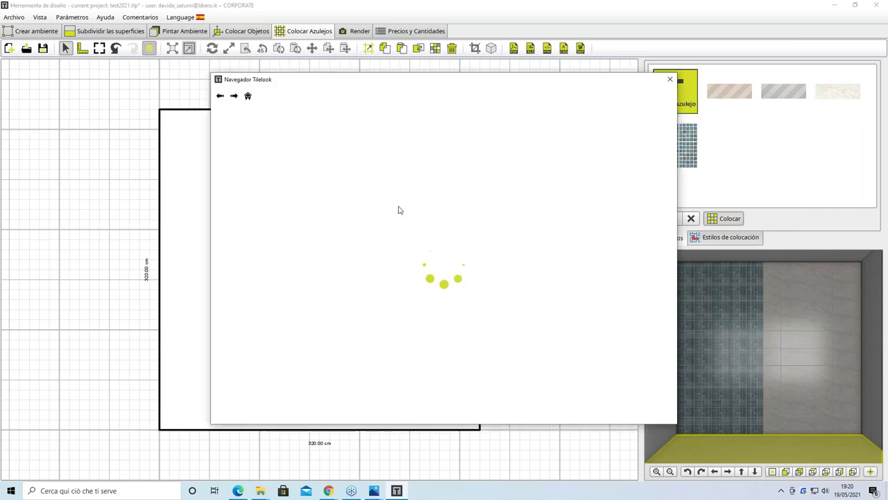
pyautogui.moveTo(609, 292)
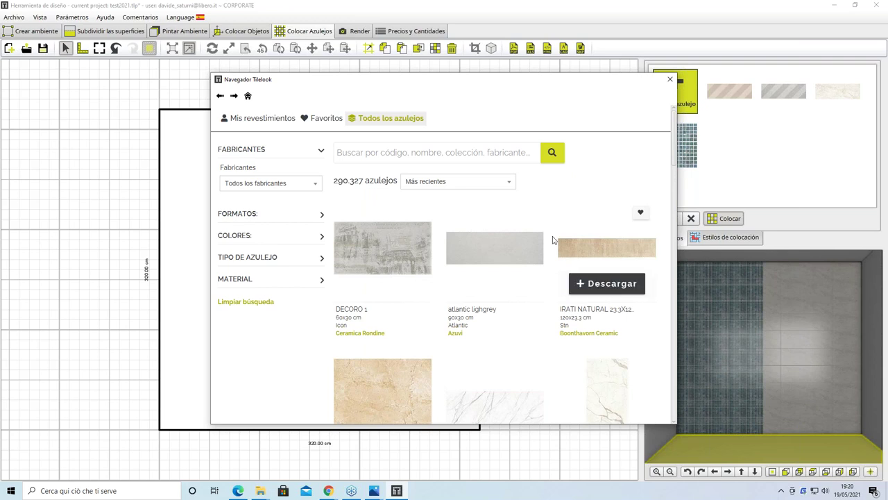
pyautogui.click(271, 123)
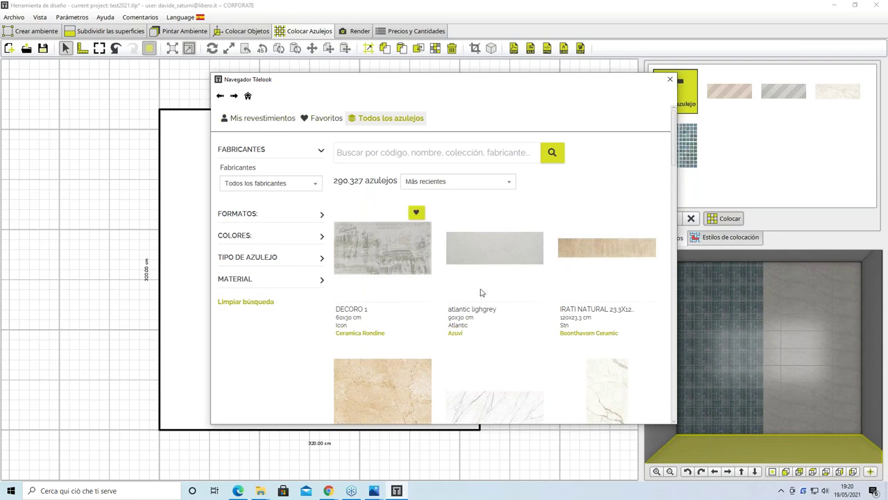
pyautogui.scroll(-1, 485, 287)
pyautogui.scroll(-1, 486, 285)
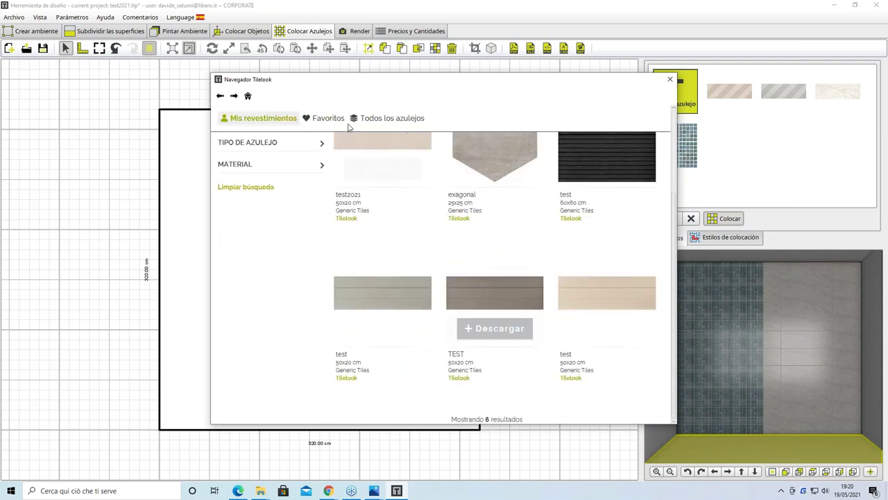
pyautogui.moveTo(539, 278)
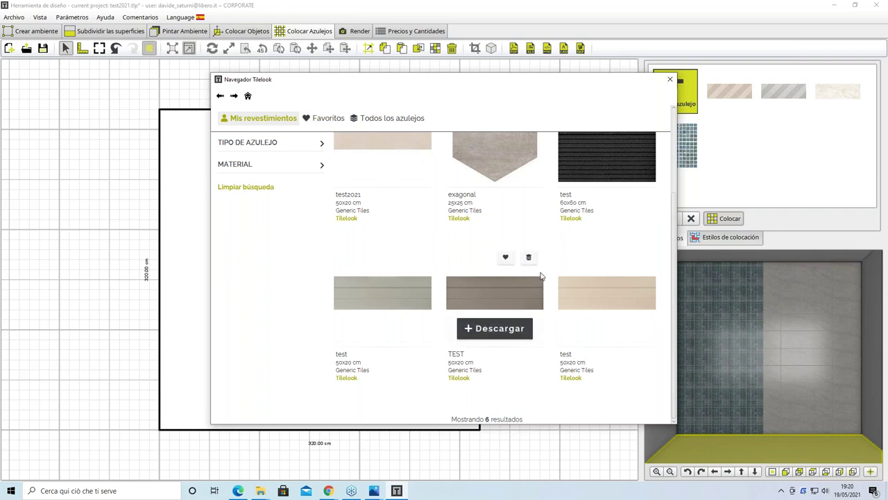
# Step: Download the TANZANIA ALMOND 150x25 cm wood tile from Favoritos into the project and close the catalogue
pyautogui.click(324, 118)
pyautogui.scroll(-5, 541, 274)
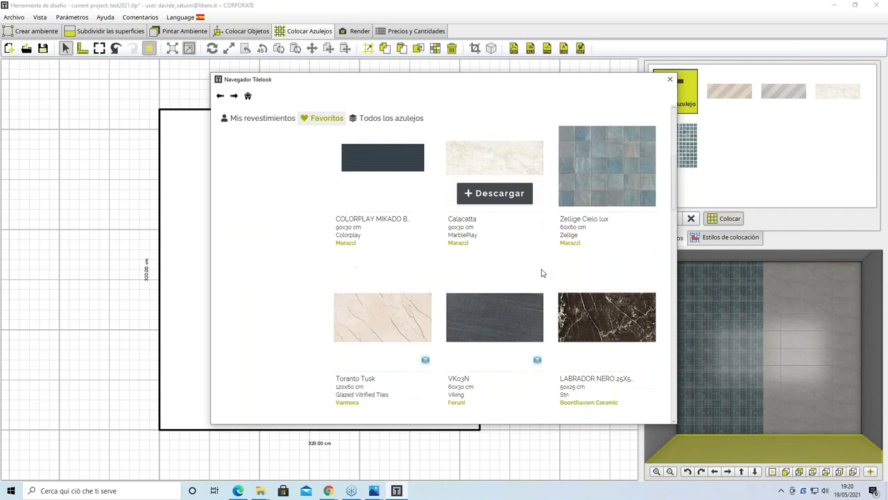
pyautogui.scroll(-8, 542, 272)
pyautogui.scroll(-1, 545, 275)
pyautogui.click(393, 361)
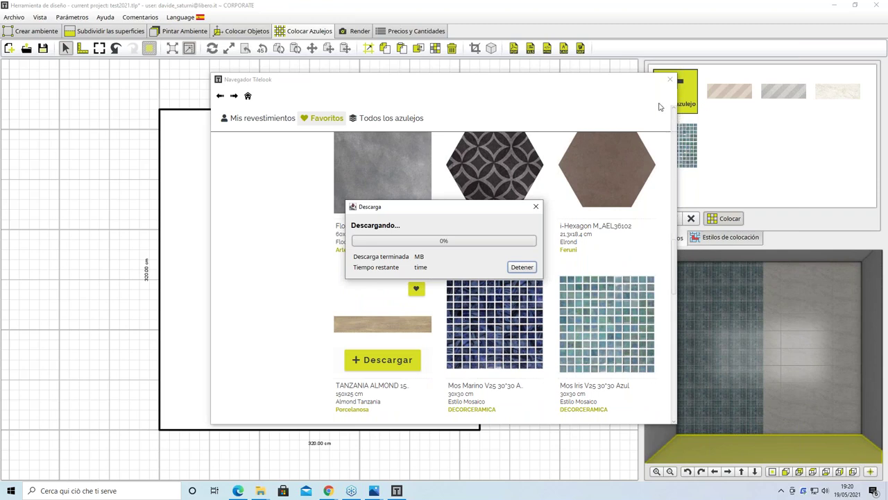
pyautogui.click(670, 81)
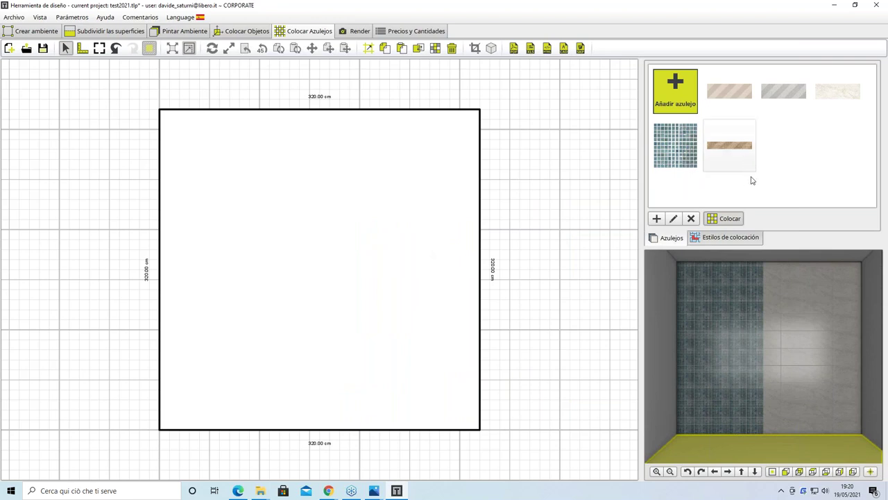
# Step: Start a staggered laying style (colocación contrapeado) and stack three rows of the wood plank tile in it
pyautogui.click(727, 240)
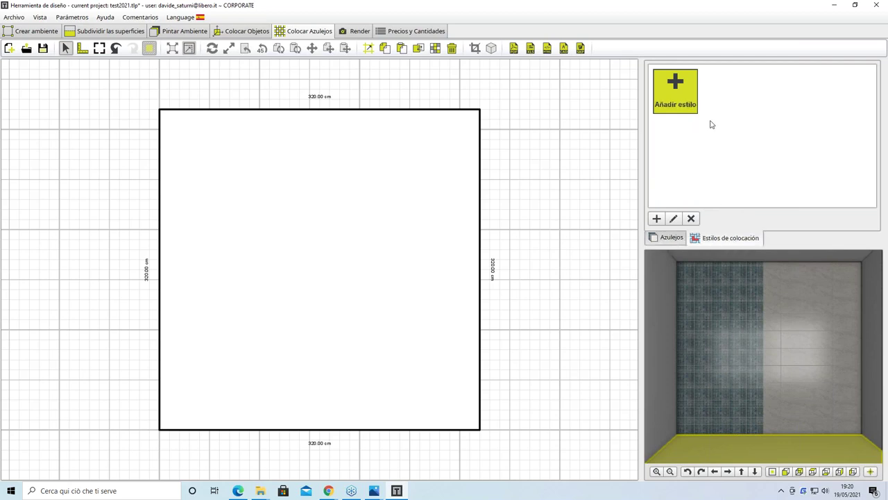
pyautogui.click(687, 102)
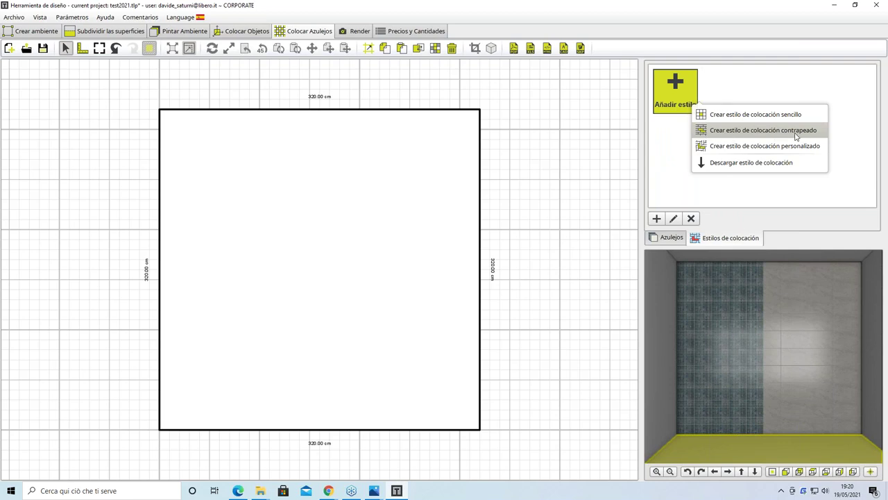
pyautogui.click(773, 135)
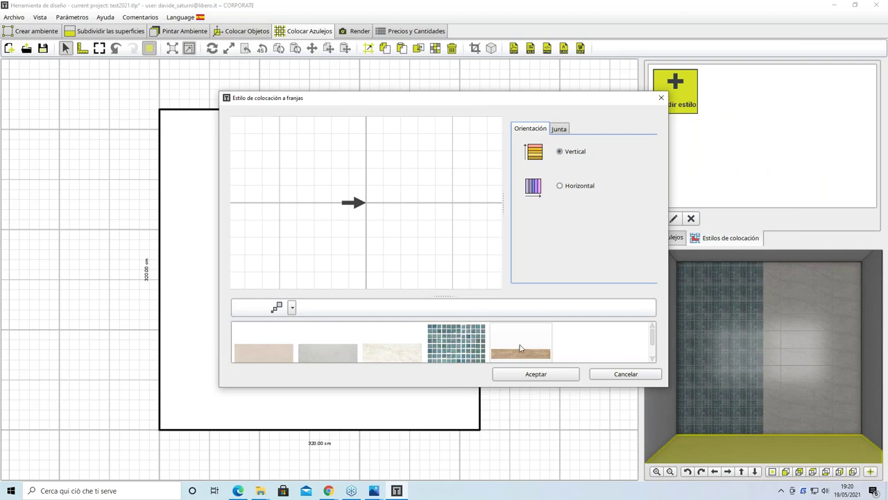
pyautogui.moveTo(514, 354); pyautogui.dragTo(411, 220)
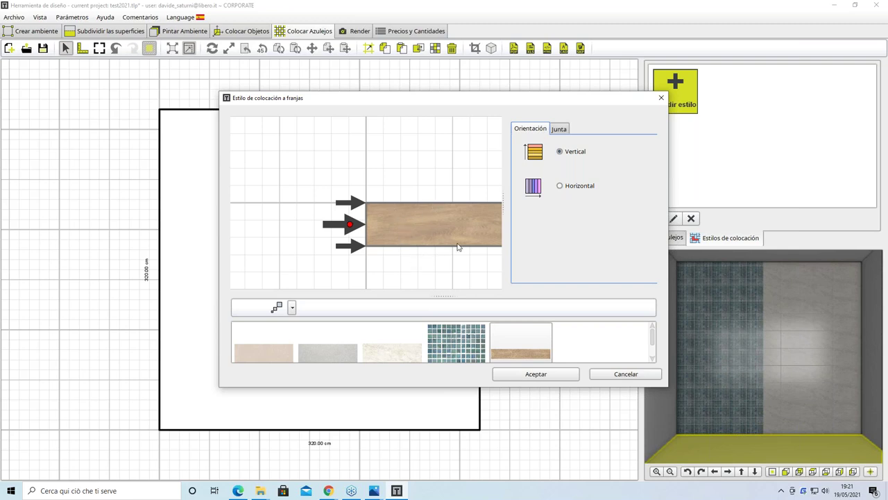
pyautogui.moveTo(517, 348); pyautogui.dragTo(451, 183)
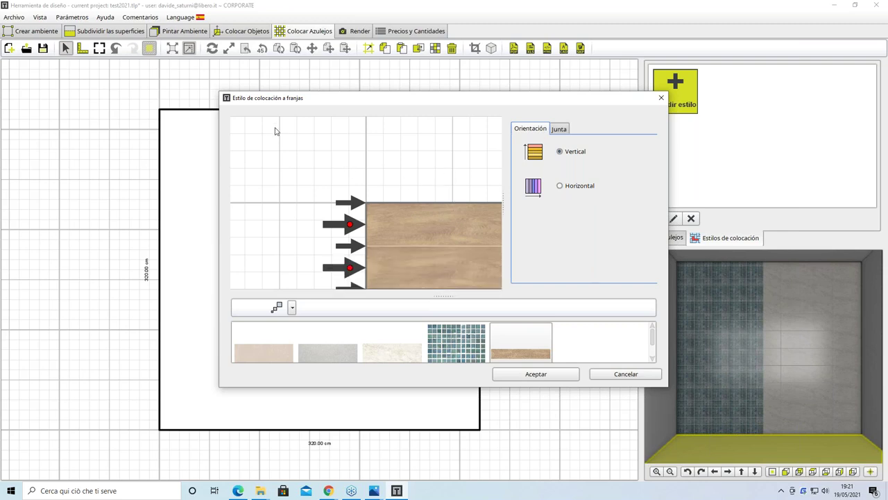
pyautogui.scroll(-2, 426, 251)
pyautogui.moveTo(413, 227); pyautogui.dragTo(345, 192)
pyautogui.moveTo(510, 343); pyautogui.dragTo(463, 264)
# Step: Offset the uppermost plank row of the laying style by 40 cm
pyautogui.rightClick(313, 199)
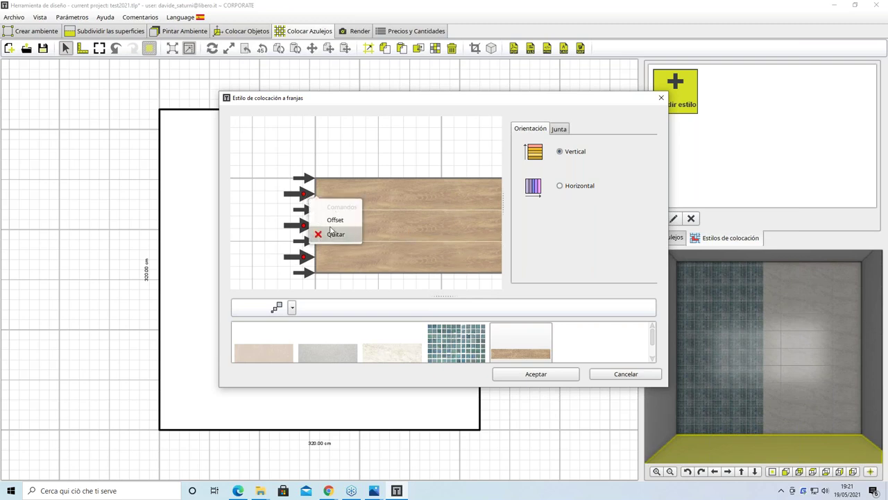
pyautogui.click(334, 219)
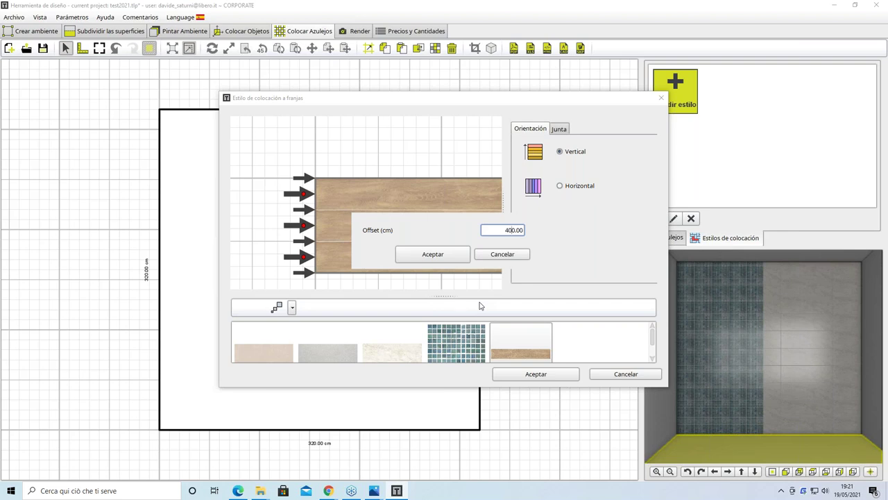
pyautogui.click(426, 255)
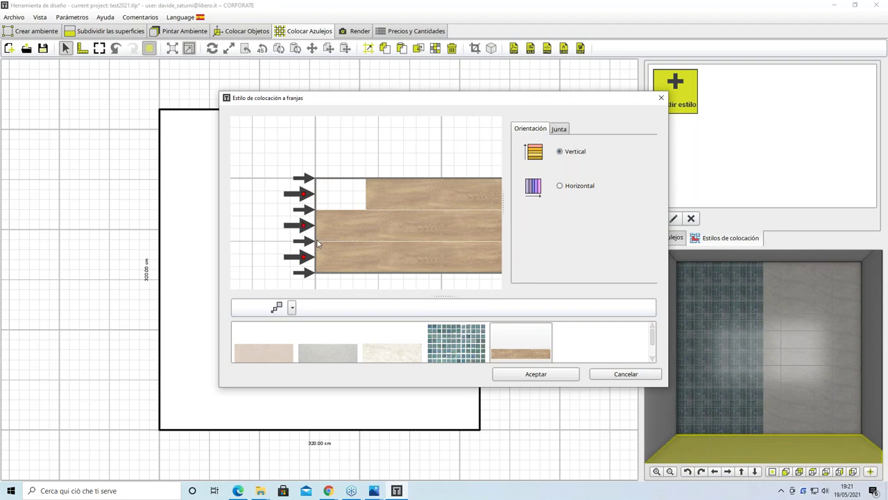
# Step: Offset the middle plank row of the laying style by 20 cm and save the style
pyautogui.rightClick(310, 232)
pyautogui.click(337, 253)
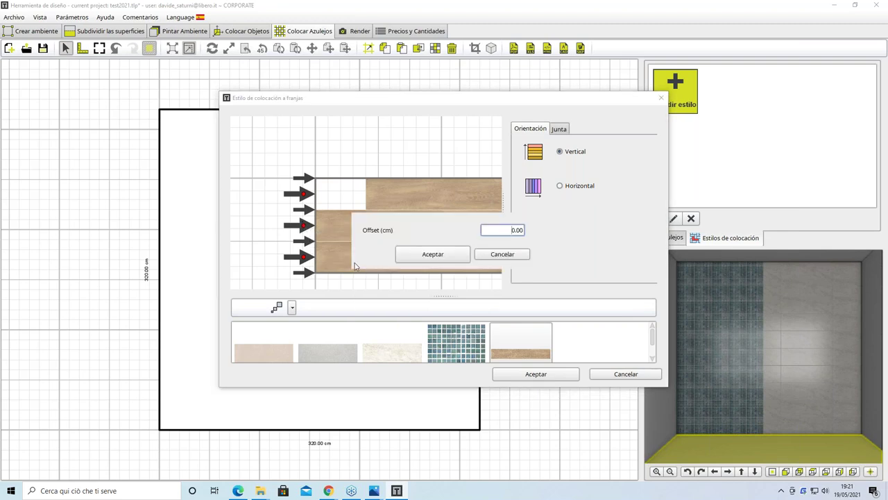
pyautogui.write('200')
pyautogui.click(445, 255)
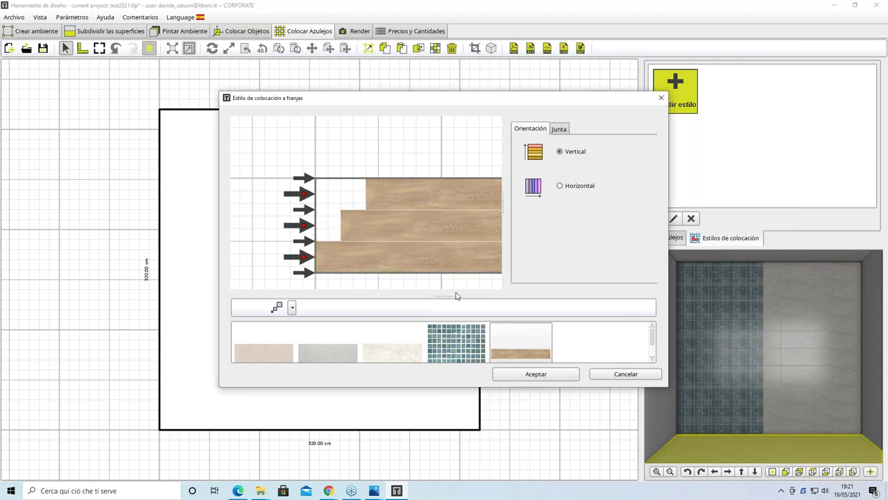
pyautogui.click(543, 374)
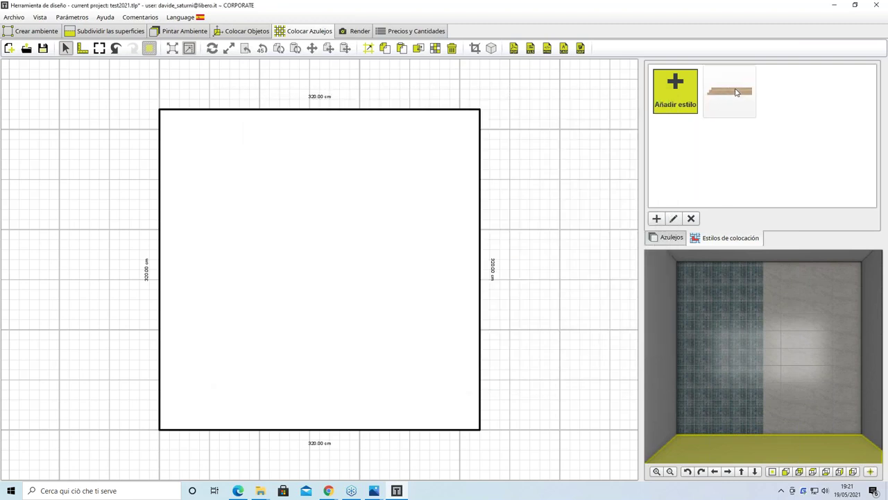
# Step: Lay the staggered plank style on the floor, expanding it both ways horizontally and vertically to fill the whole surface
pyautogui.moveTo(726, 115); pyautogui.dragTo(408, 272)
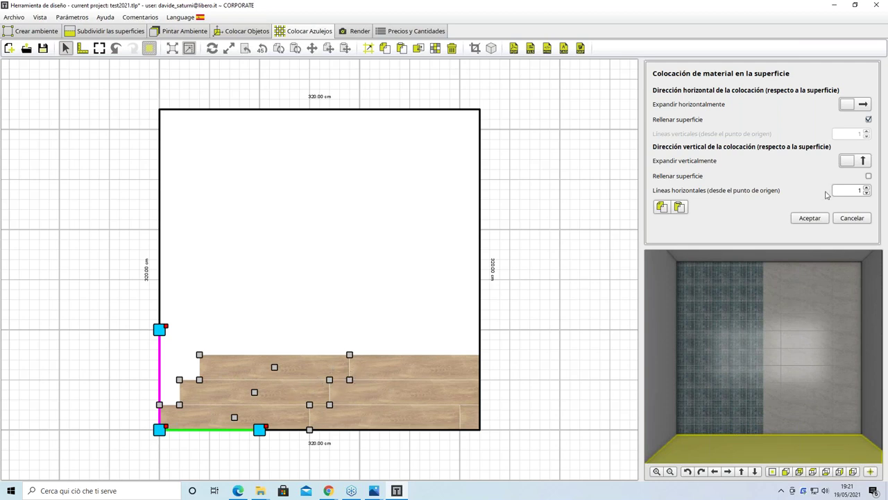
pyautogui.click(847, 164)
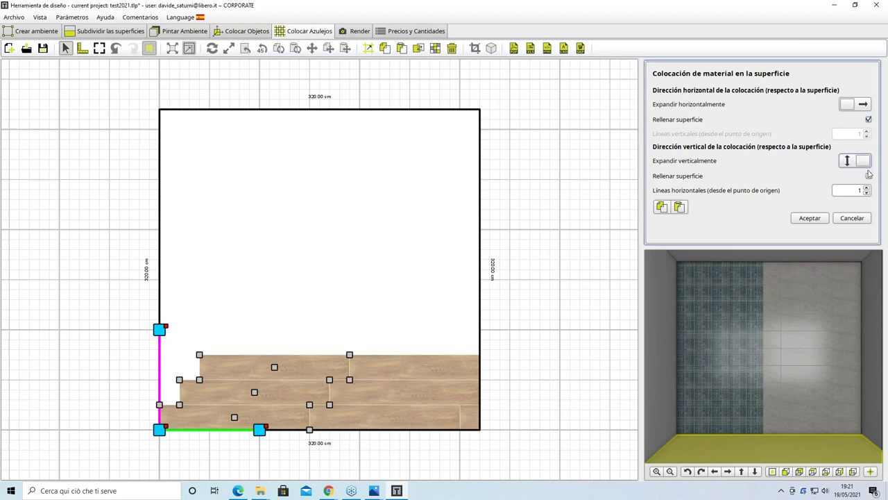
pyautogui.click(868, 175)
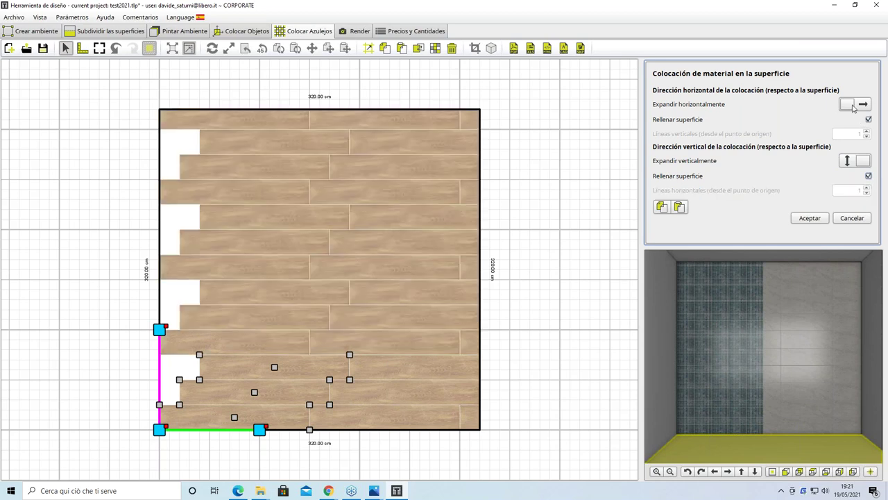
pyautogui.click(860, 108)
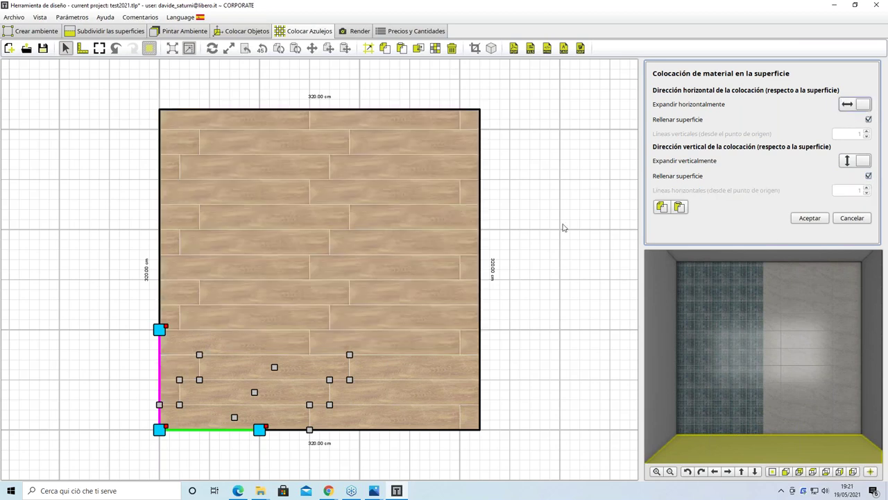
pyautogui.click(807, 218)
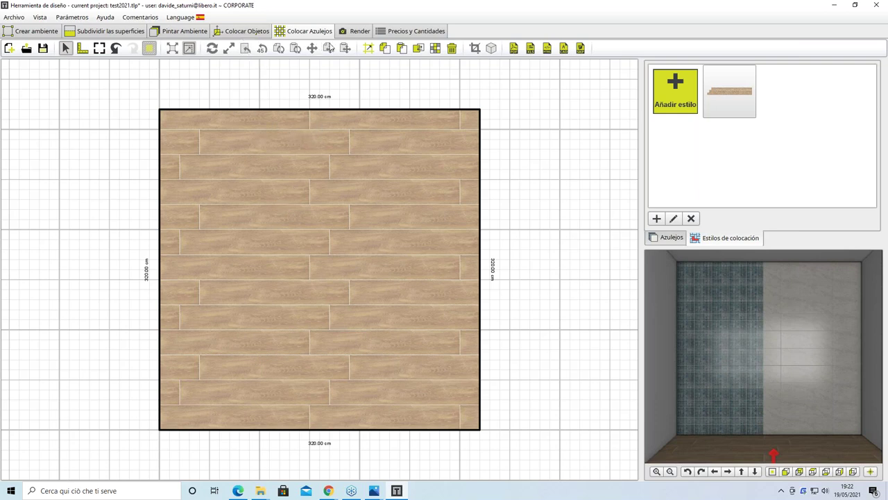
# Step: Switch to object placement, open the Tilelook object catalogue and filter it by the manufacturer Flaminia
pyautogui.click(236, 34)
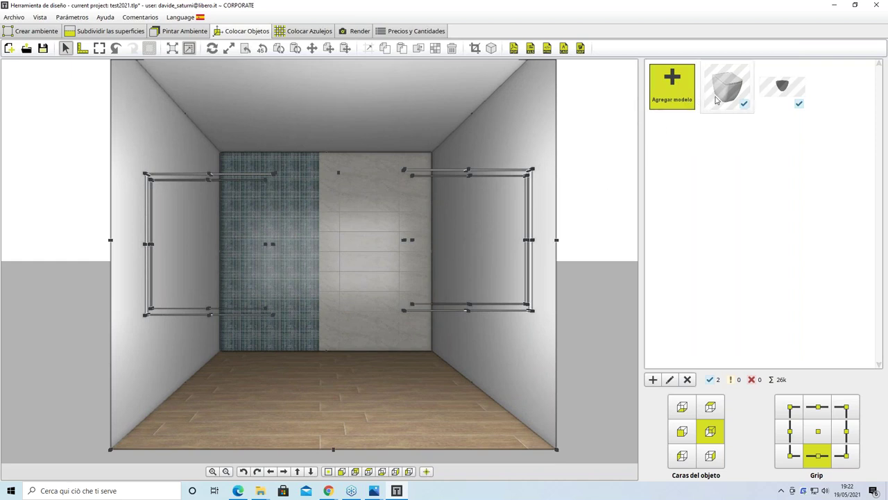
pyautogui.moveTo(728, 102)
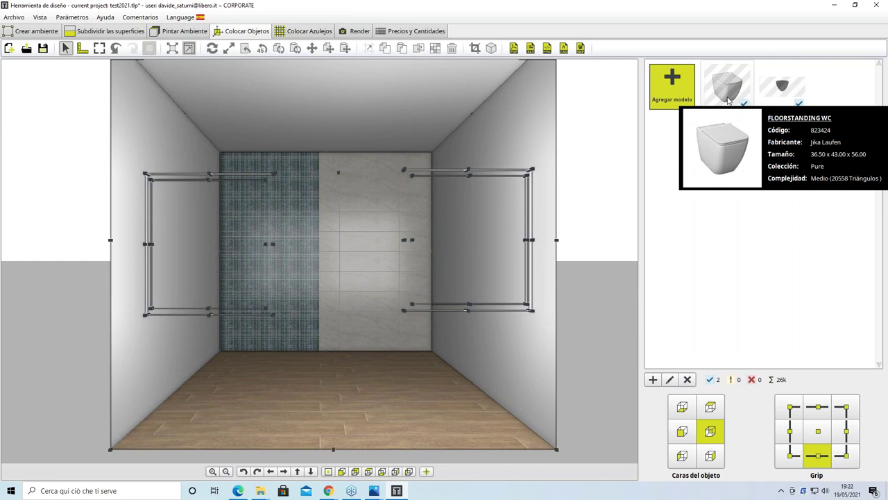
pyautogui.click(678, 96)
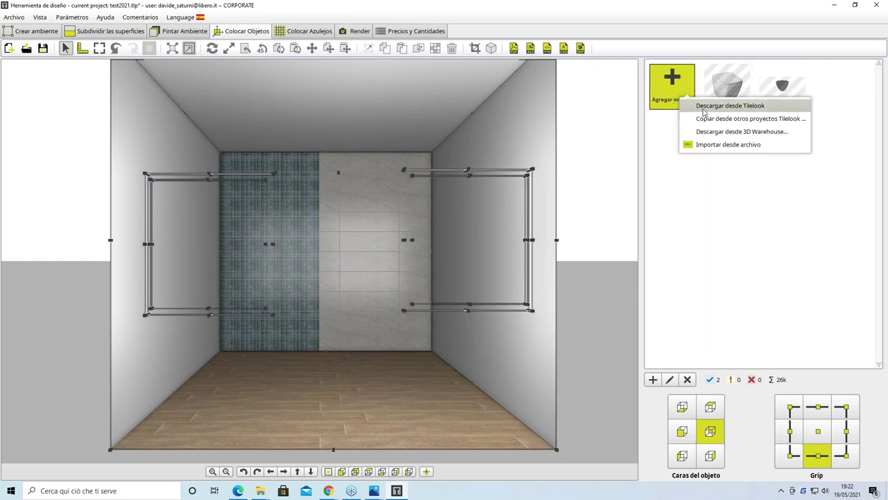
pyautogui.click(702, 111)
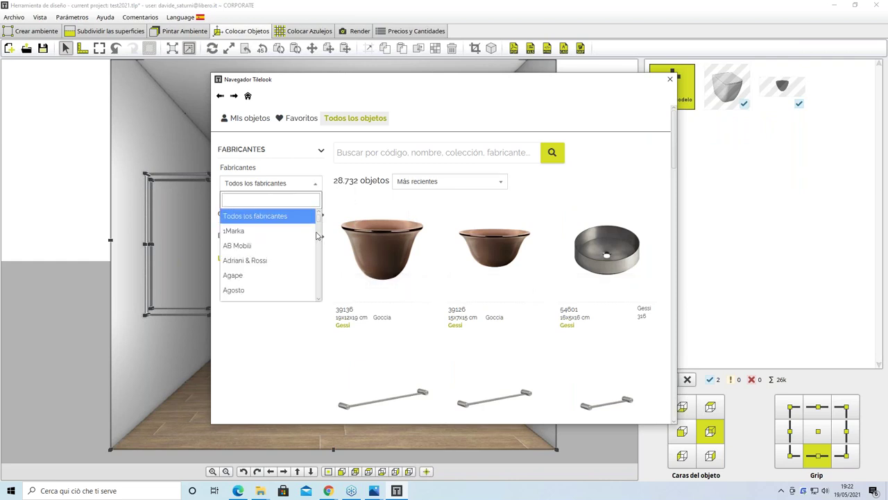
pyautogui.write('flam')
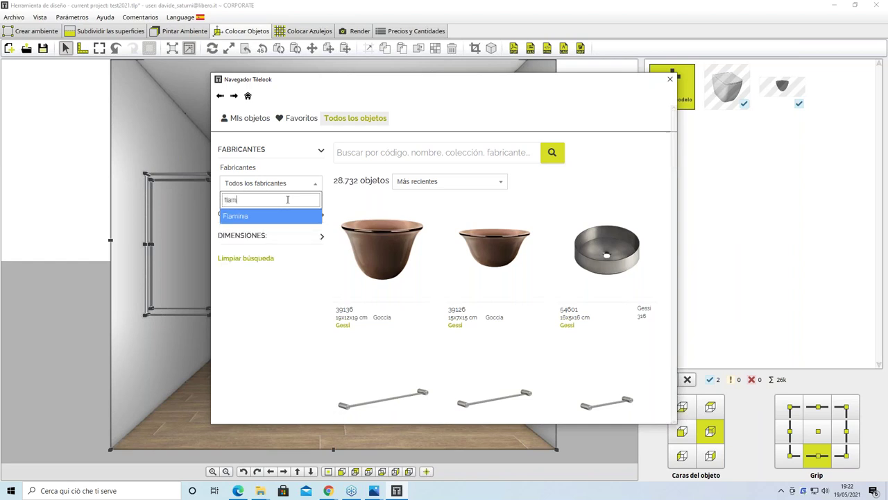
pyautogui.write('in')
pyautogui.press('Return')
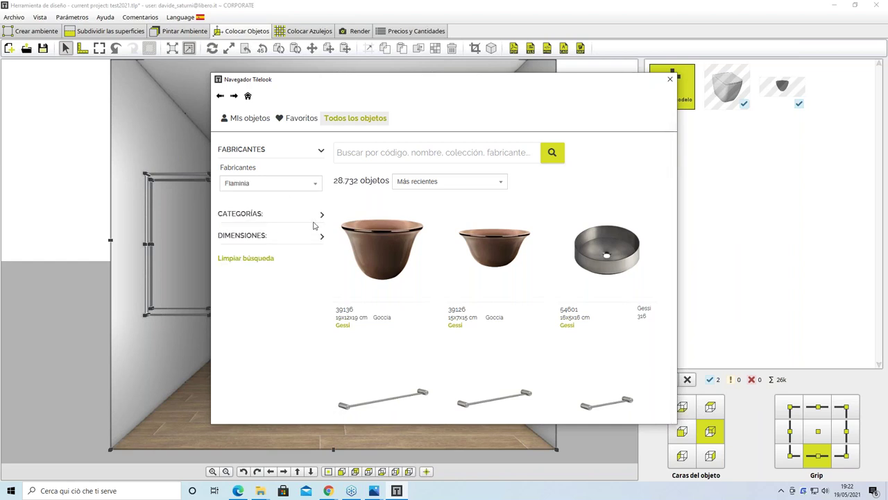
# Step: Download Flaminia's TwinColumn standing washbasin, 43x85x43 cm, into the project and close the catalogue
pyautogui.scroll(-1, 430, 278)
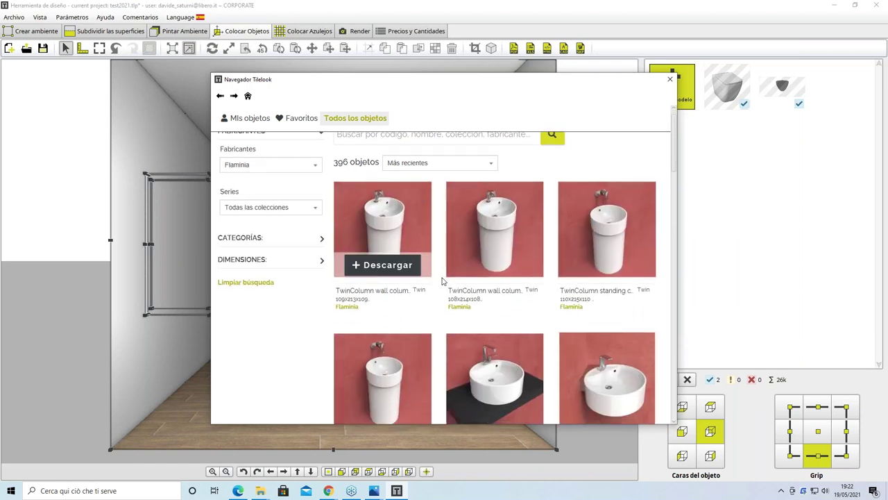
pyautogui.scroll(-2, 481, 277)
pyautogui.scroll(-2, 480, 281)
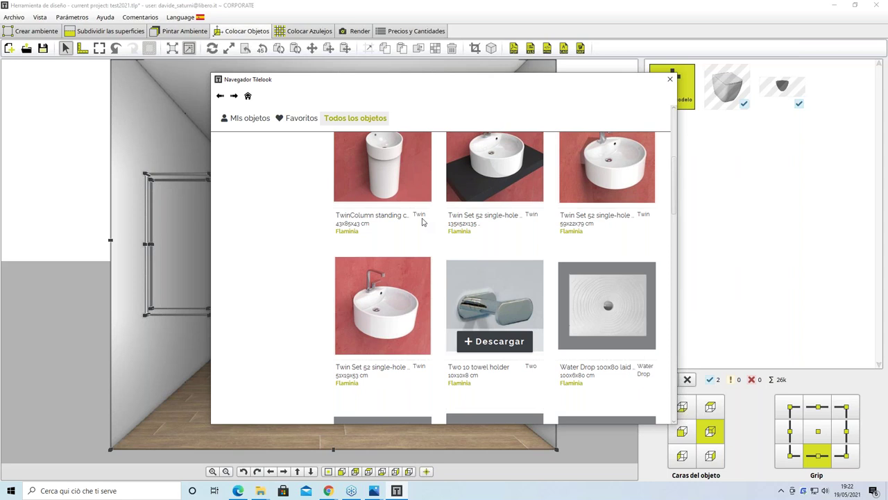
pyautogui.click(385, 191)
pyautogui.click(522, 267)
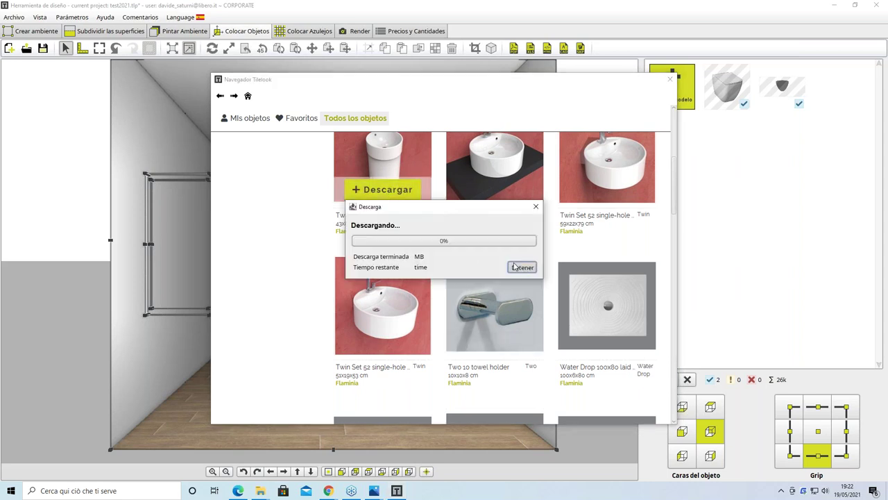
pyautogui.click(391, 197)
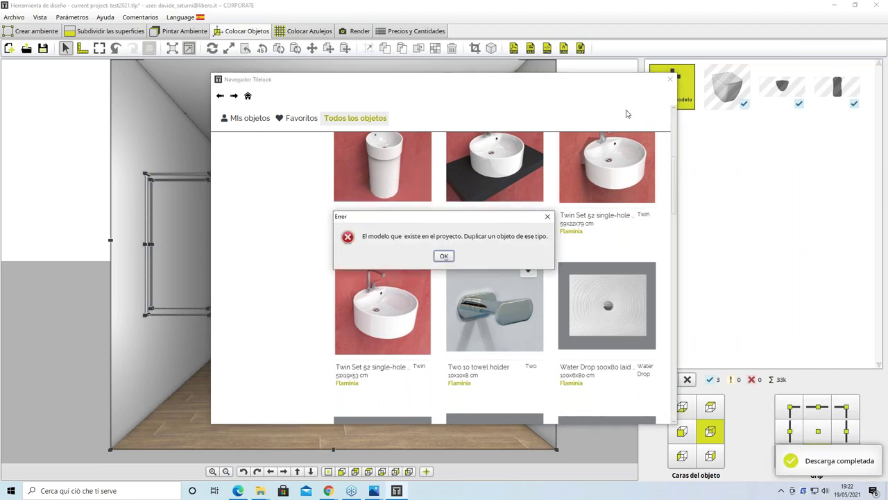
pyautogui.click(546, 216)
pyautogui.click(671, 80)
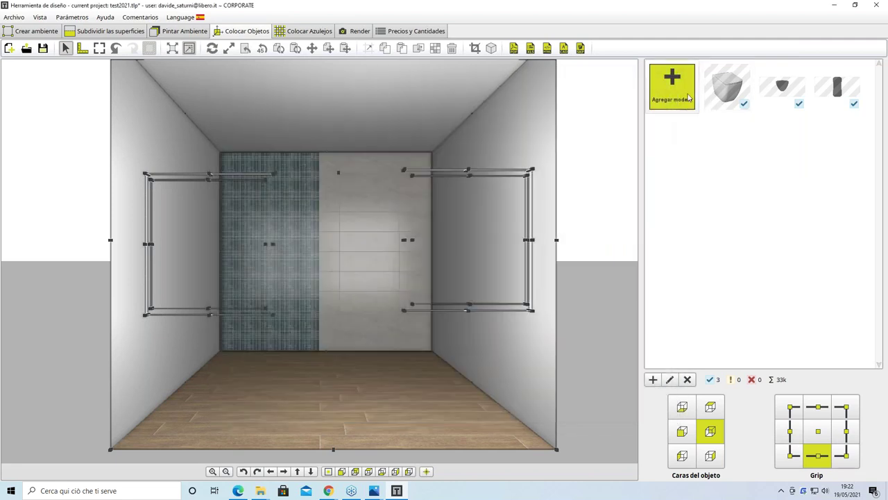
# Step: Open the 3D Warehouse model library and search it for "silla"
pyautogui.click(690, 102)
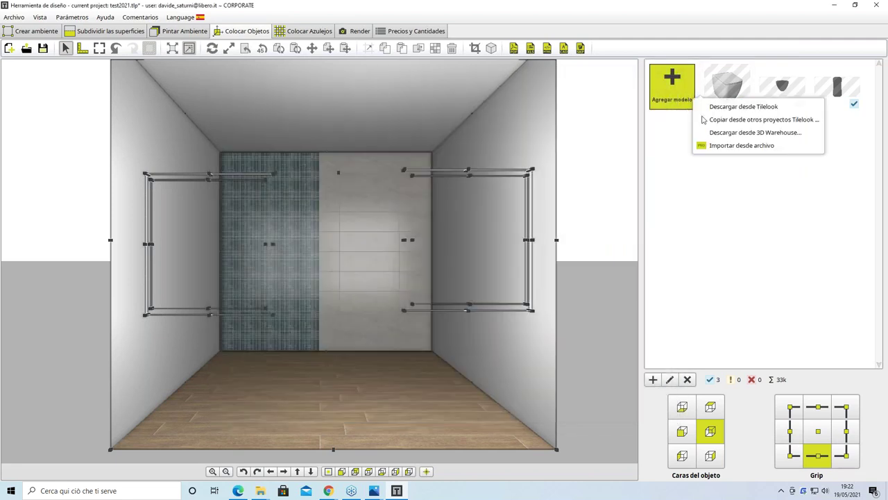
pyautogui.click(755, 133)
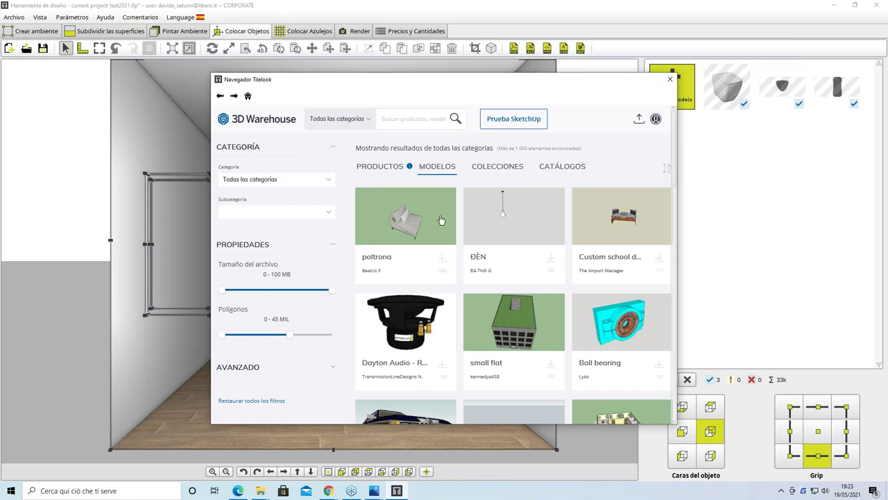
pyautogui.scroll(-1, 448, 256)
pyautogui.scroll(-2, 451, 278)
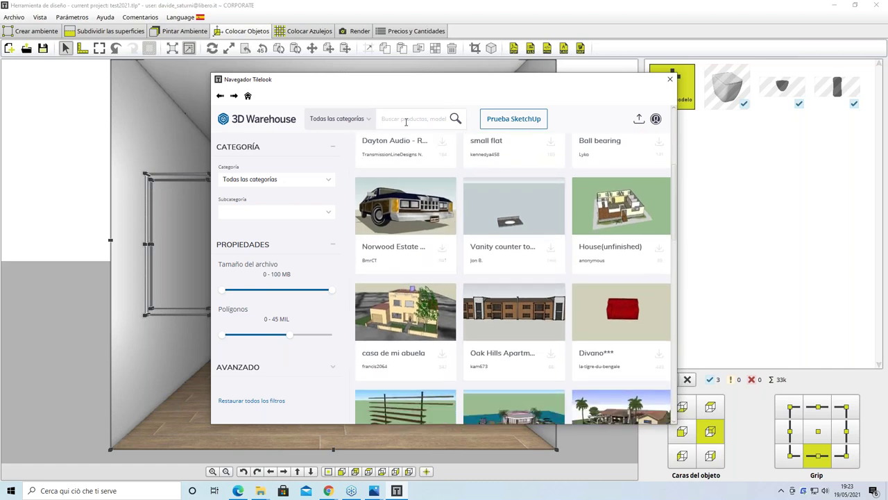
pyautogui.write('silla')
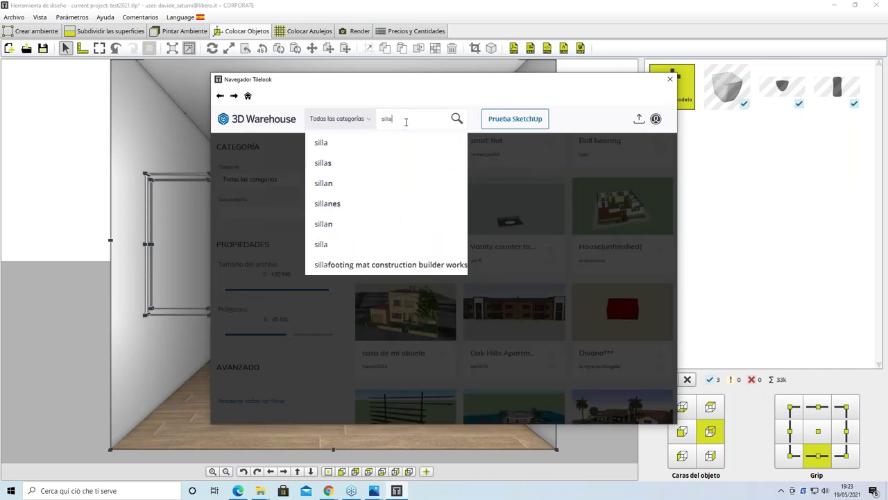
pyautogui.press('Return')
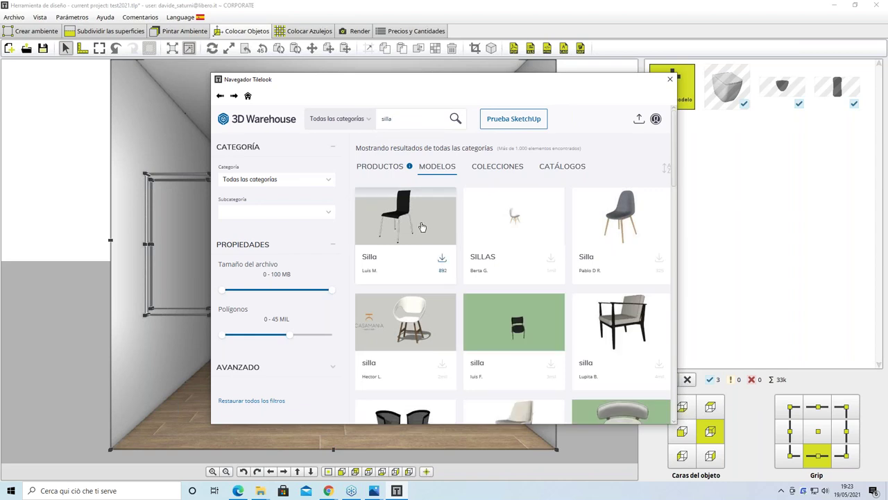
# Step: Download the dark grey "Silla" chair with wooden legs into the project and close the model library
pyautogui.scroll(-1, 420, 227)
pyautogui.click(659, 244)
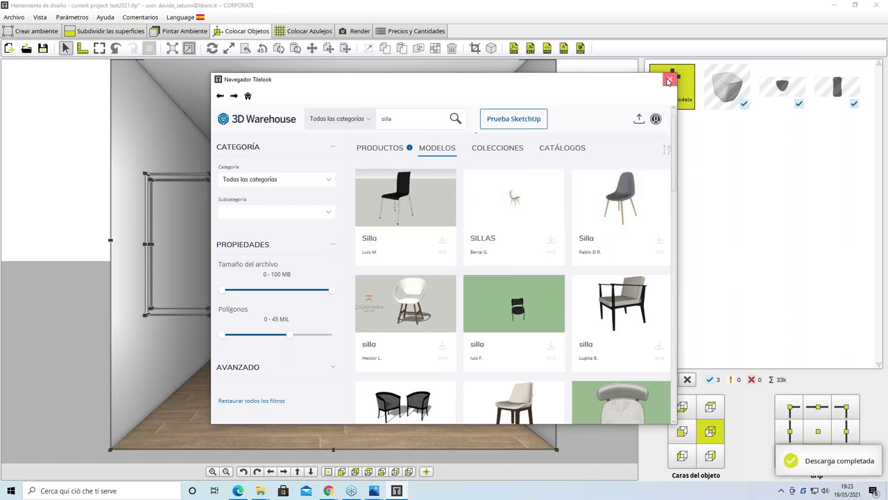
pyautogui.click(669, 80)
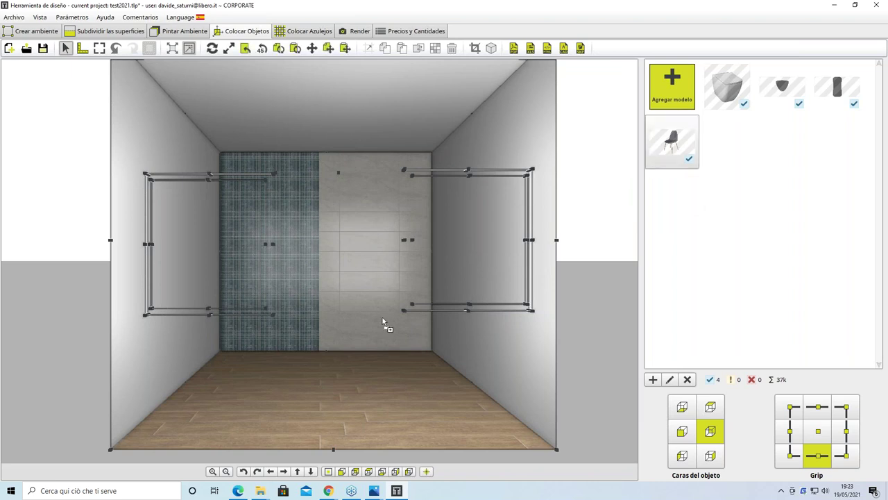
# Step: Place the chair on the floor near the back wall and rotate it by two 45° turns into side view
pyautogui.click(371, 338)
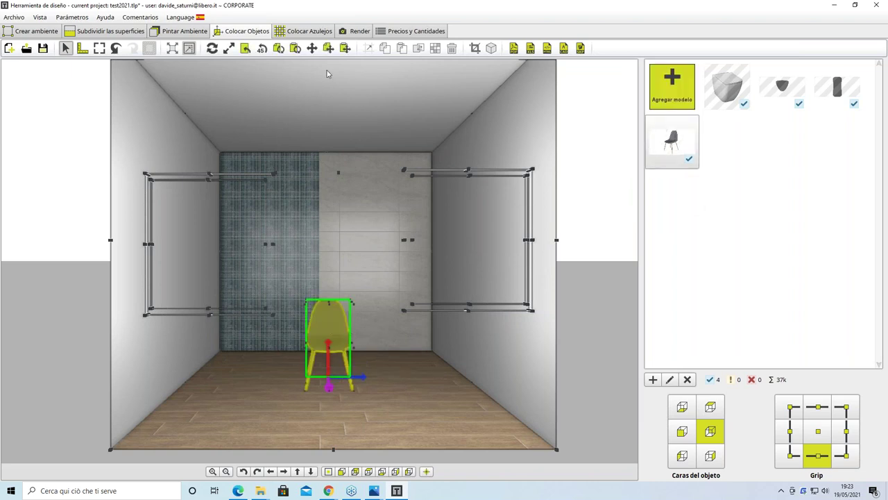
pyautogui.click(262, 49)
pyautogui.click(262, 49)
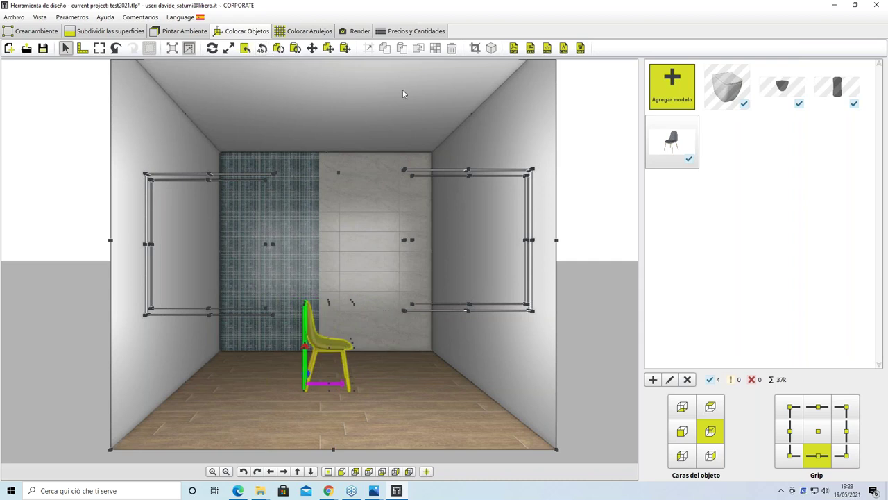
pyautogui.click(672, 85)
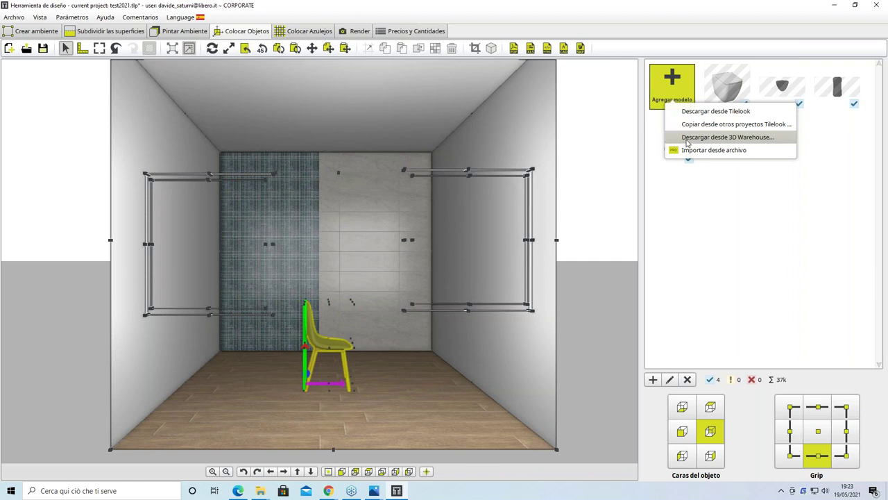
pyautogui.click(722, 138)
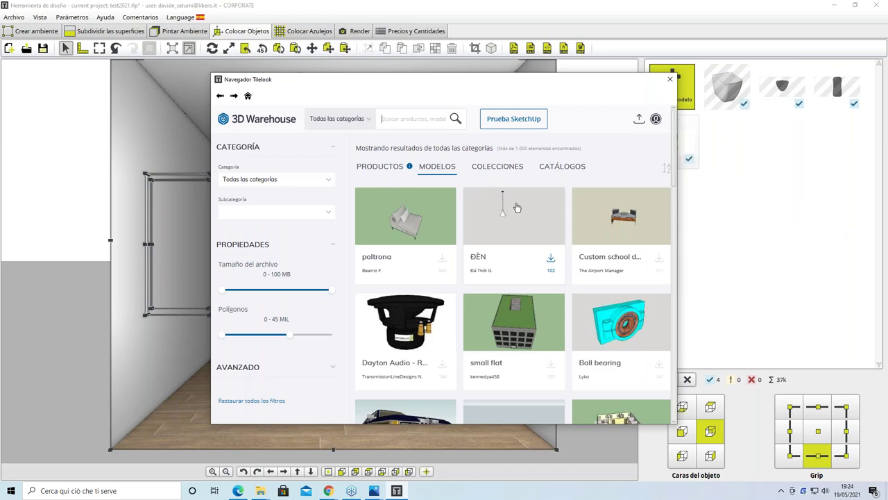
pyautogui.click(669, 82)
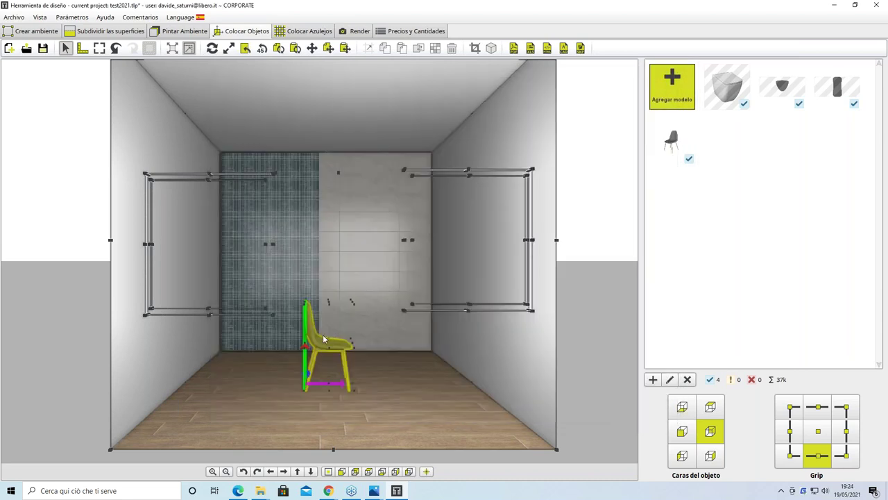
# Step: Open the import of 3D models from file, view formati.png in the desktop webinar folder to check the file formats, and close the import dialog
pyautogui.click(670, 99)
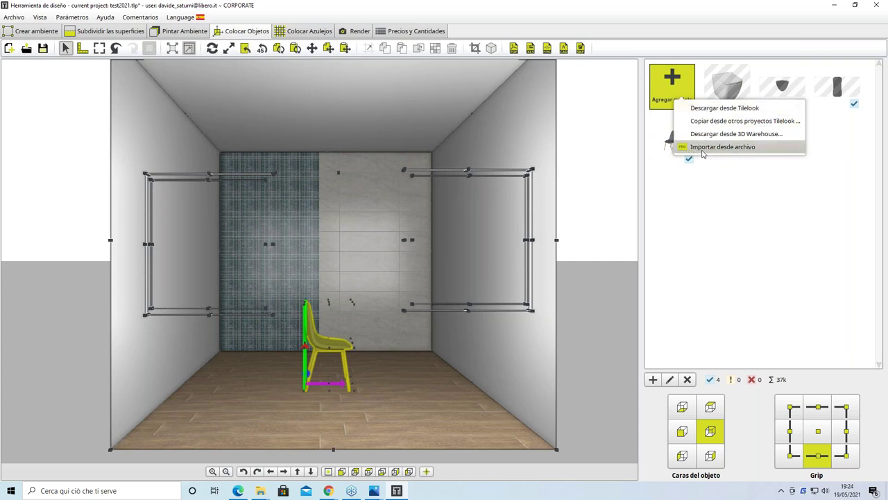
pyautogui.click(703, 150)
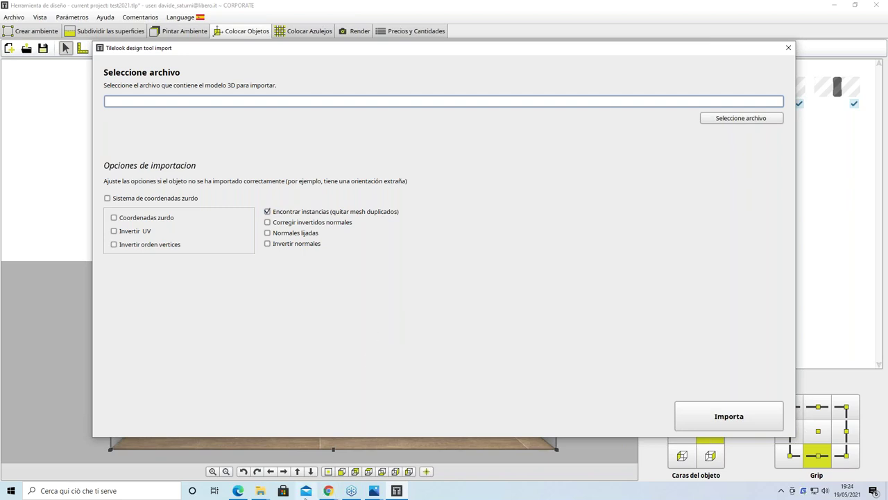
pyautogui.moveTo(331, 491)
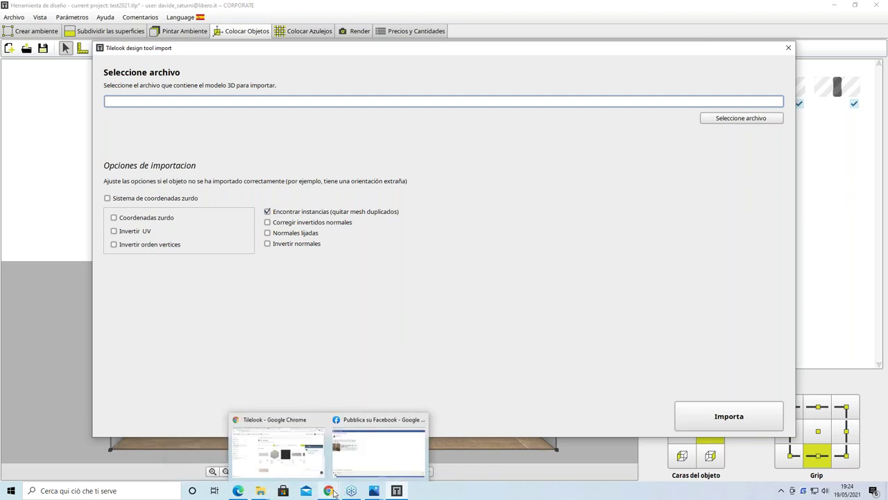
pyautogui.moveTo(260, 491)
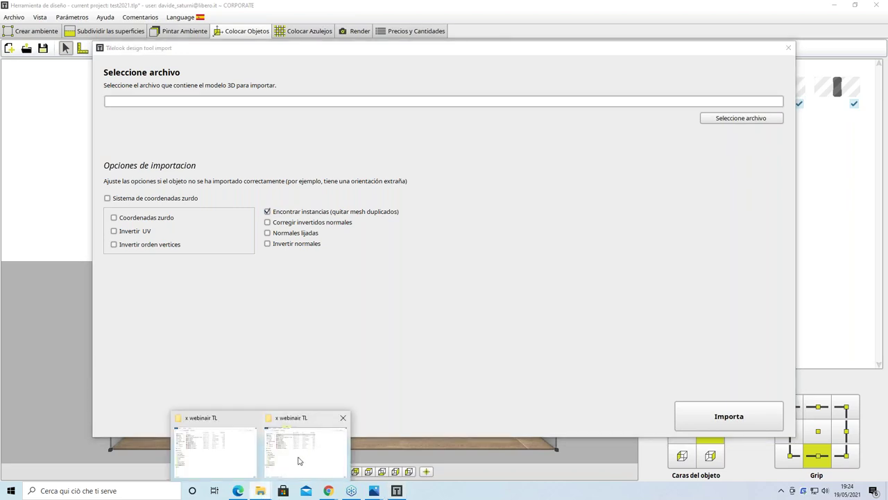
pyautogui.click(301, 461)
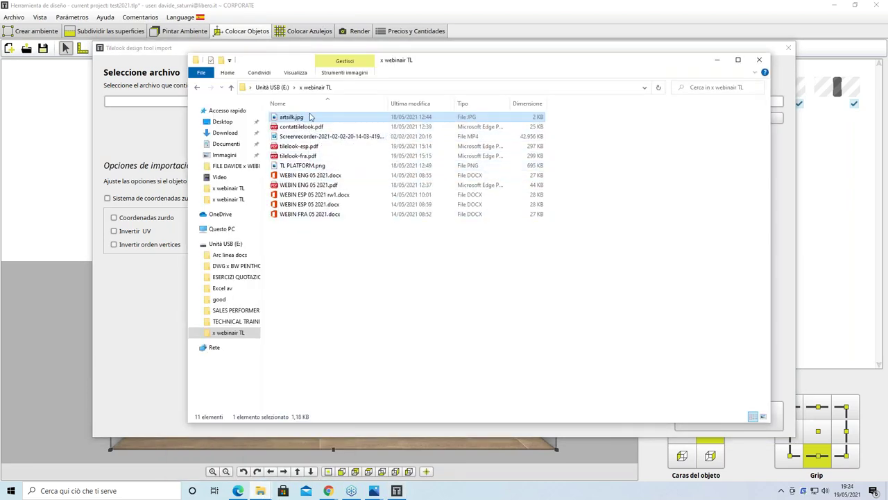
pyautogui.click(222, 122)
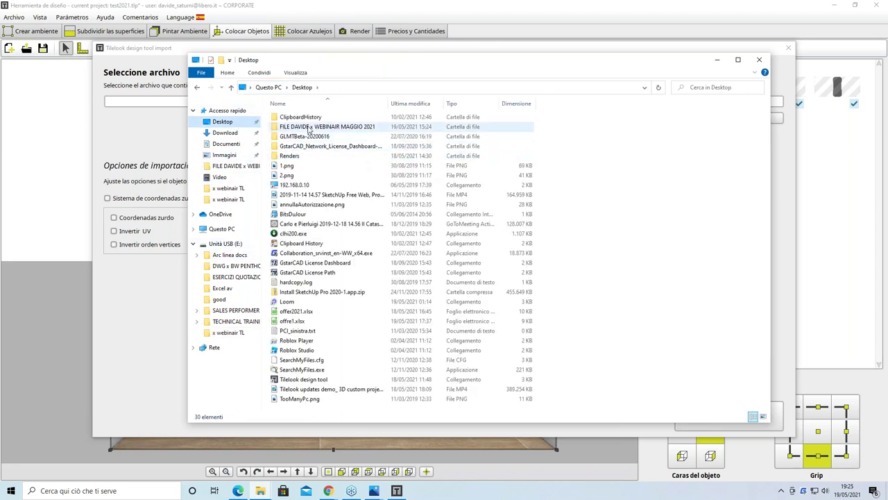
pyautogui.doubleClick(308, 128)
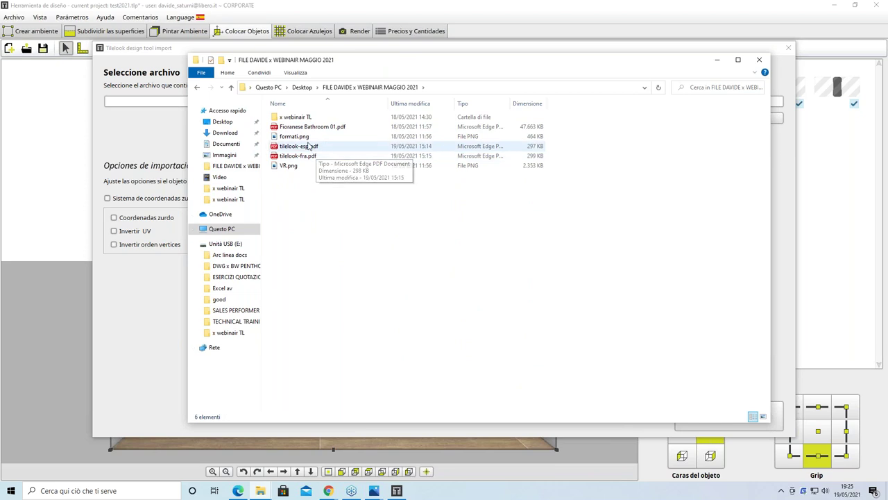
pyautogui.doubleClick(298, 137)
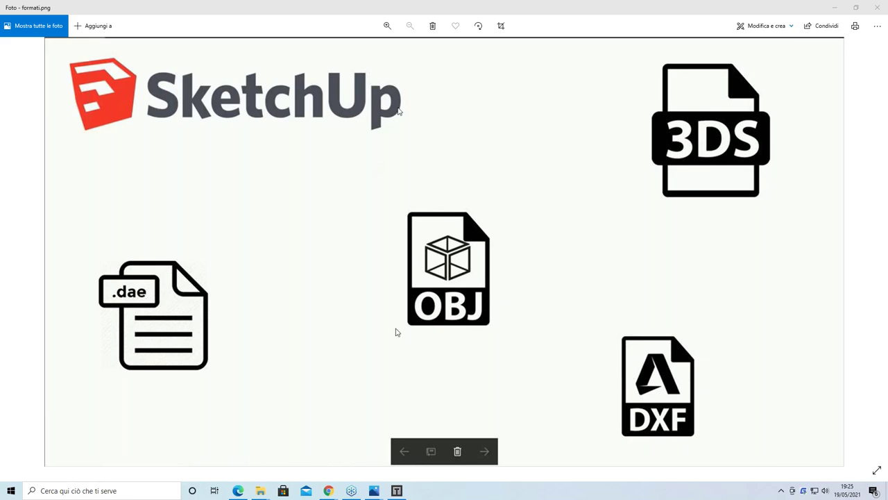
pyautogui.click(420, 451)
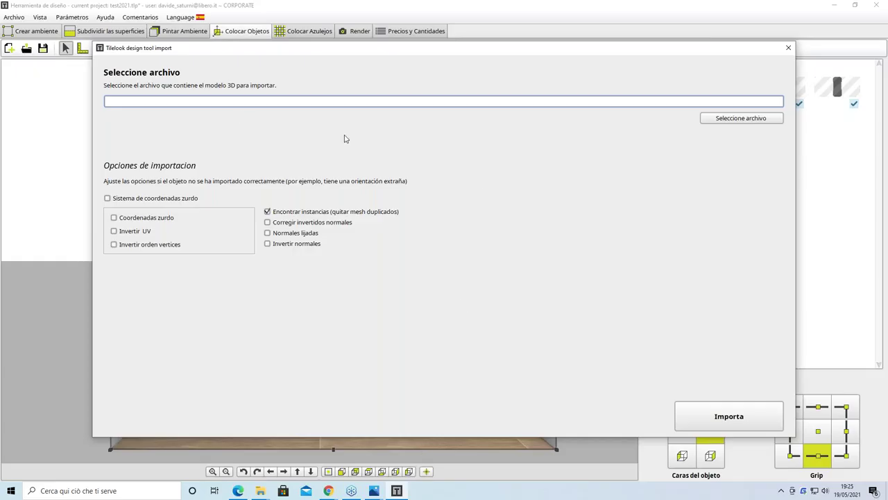
pyautogui.click(788, 47)
pyautogui.click(686, 101)
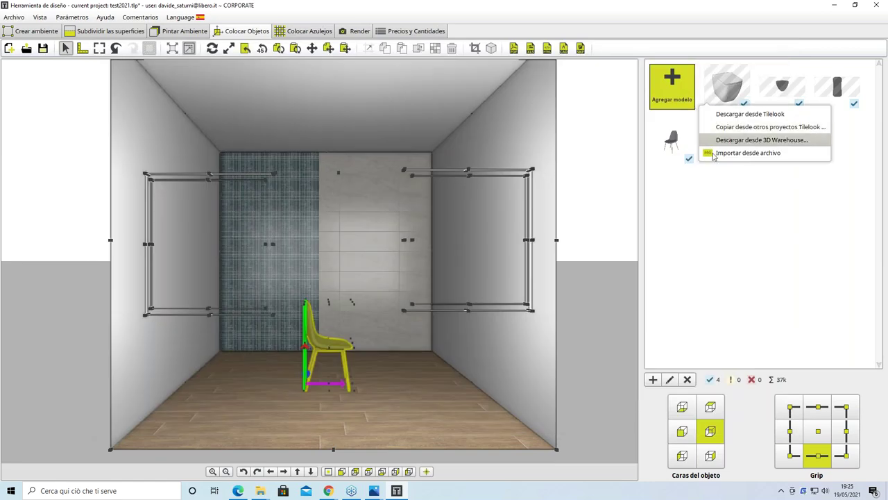
pyautogui.click(776, 154)
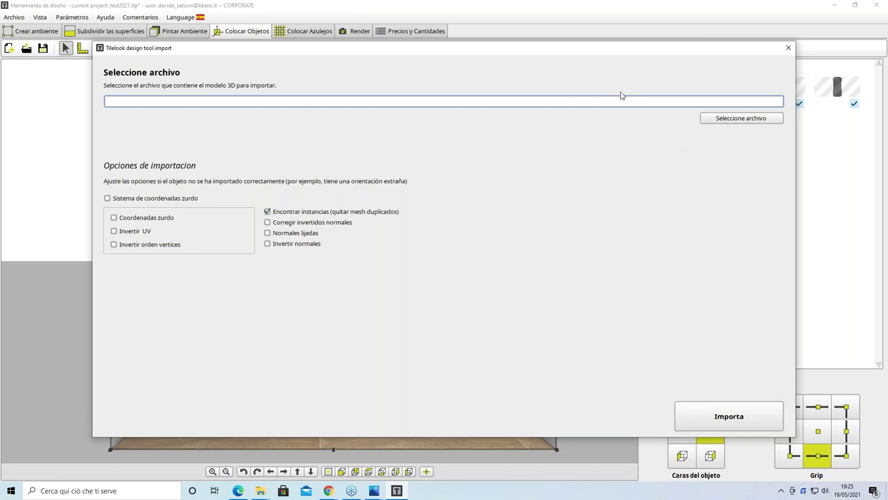
pyautogui.click(788, 49)
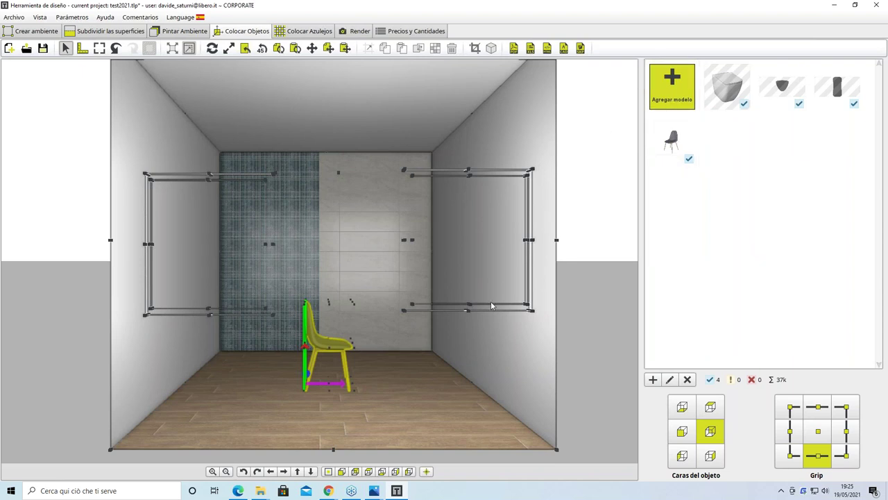
# Step: Switch to the Tilelook website in Chrome, examine the uploaded models under Mis objetos, and return to the design tool
pyautogui.moveTo(330, 490)
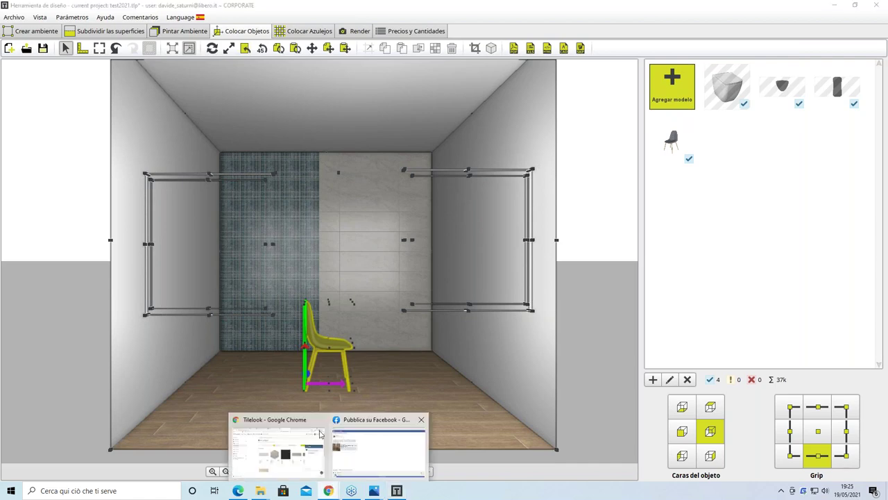
pyautogui.click(301, 435)
pyautogui.click(822, 62)
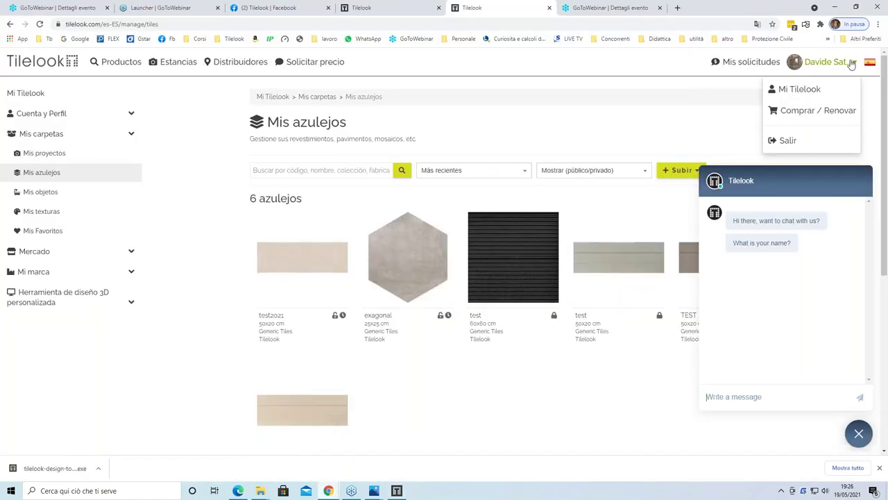
pyautogui.click(791, 98)
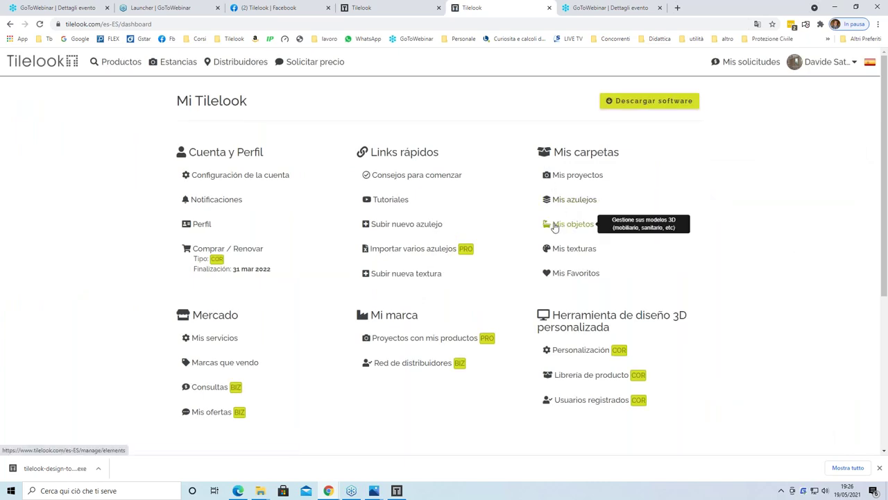
pyautogui.click(573, 224)
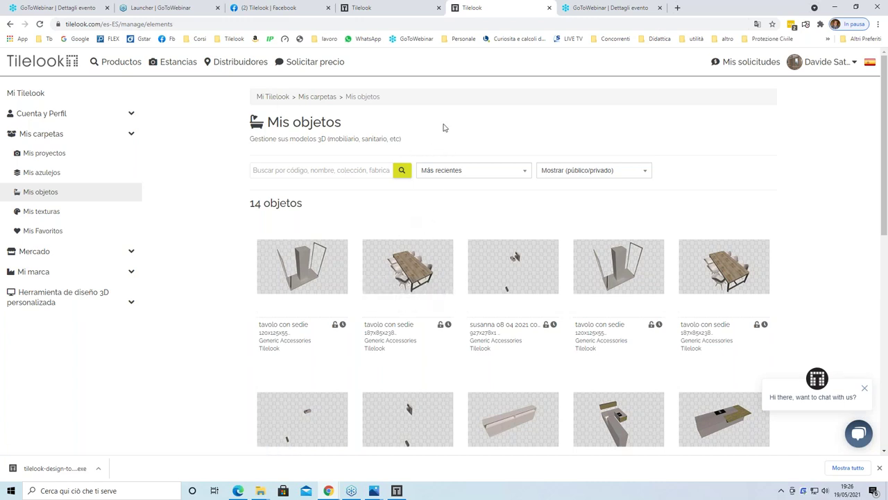
pyautogui.moveTo(595, 255)
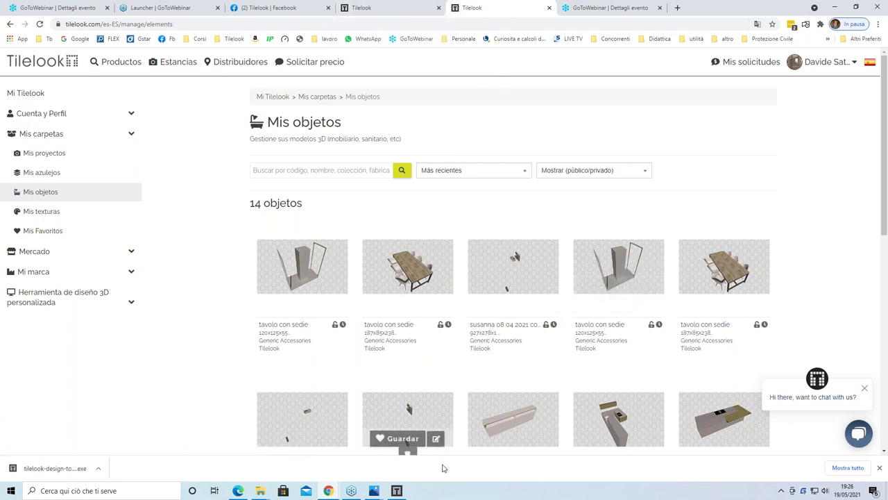
pyautogui.click(397, 491)
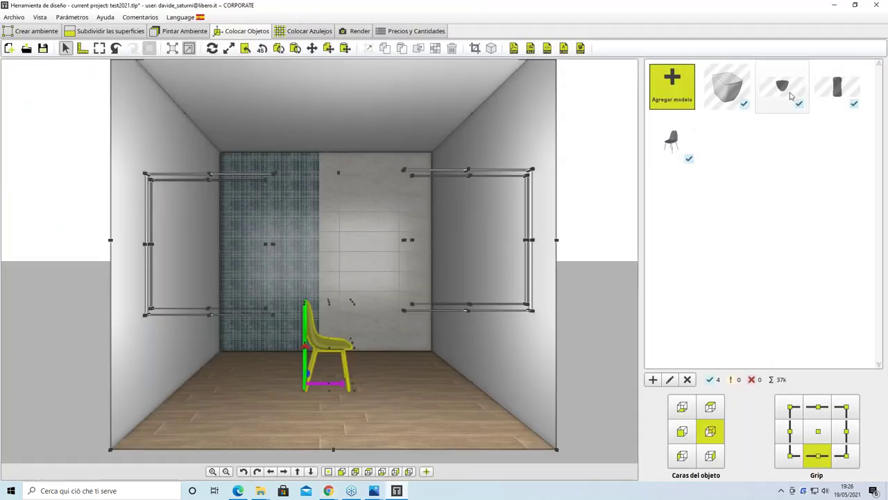
# Step: Place the WC in the room and move it sideways from the chair towards the right-hand wall
pyautogui.click(727, 90)
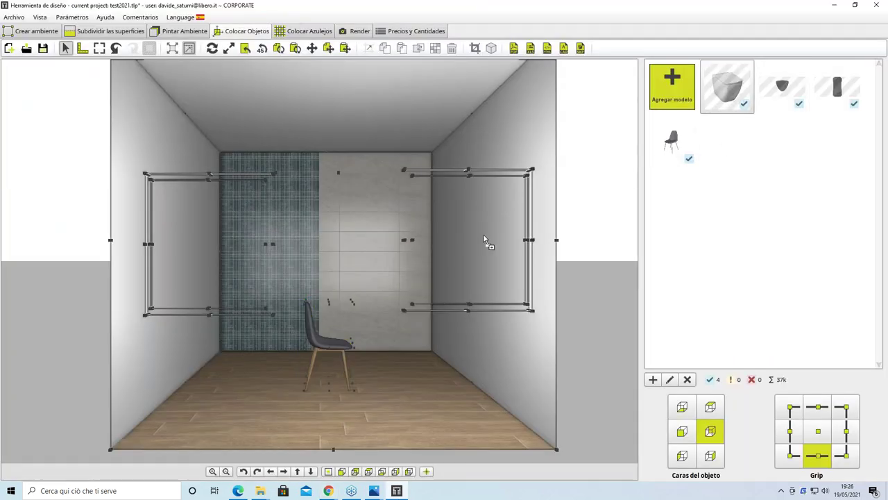
pyautogui.click(383, 343)
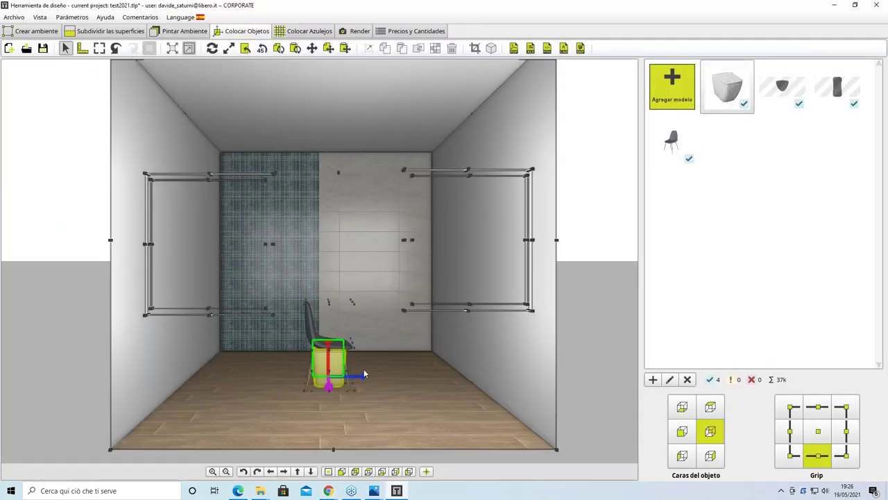
pyautogui.moveTo(358, 376); pyautogui.dragTo(424, 378)
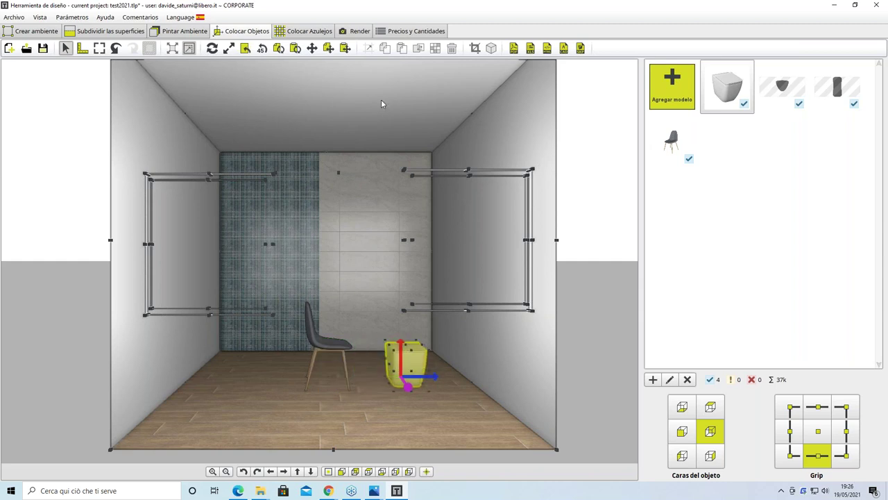
# Step: Rotate the WC in 45° turns until its back faces the right-hand wall, and move it against that wall, raised off the floor
pyautogui.click(262, 48)
pyautogui.click(262, 48)
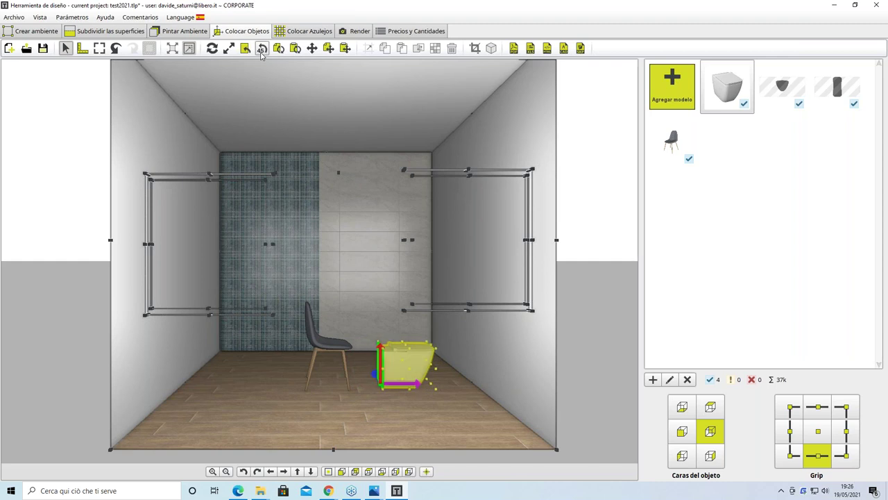
pyautogui.click(262, 48)
pyautogui.click(262, 49)
pyautogui.click(261, 49)
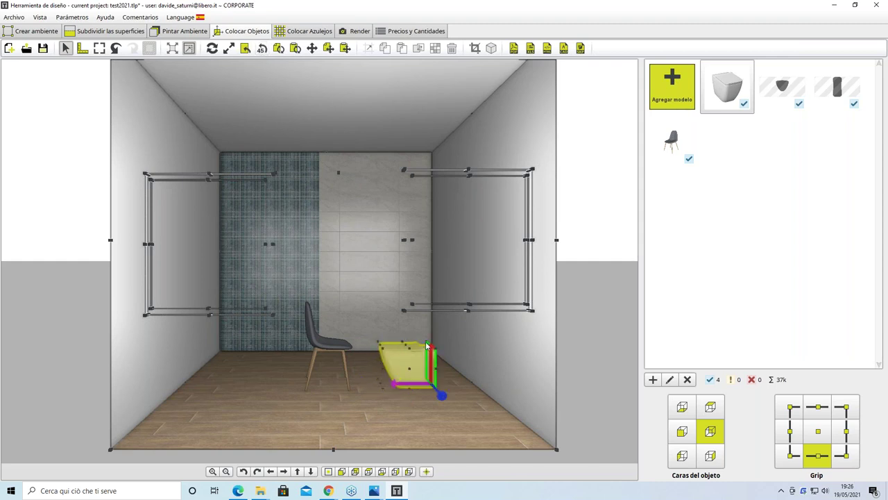
pyautogui.moveTo(428, 383); pyautogui.dragTo(471, 354)
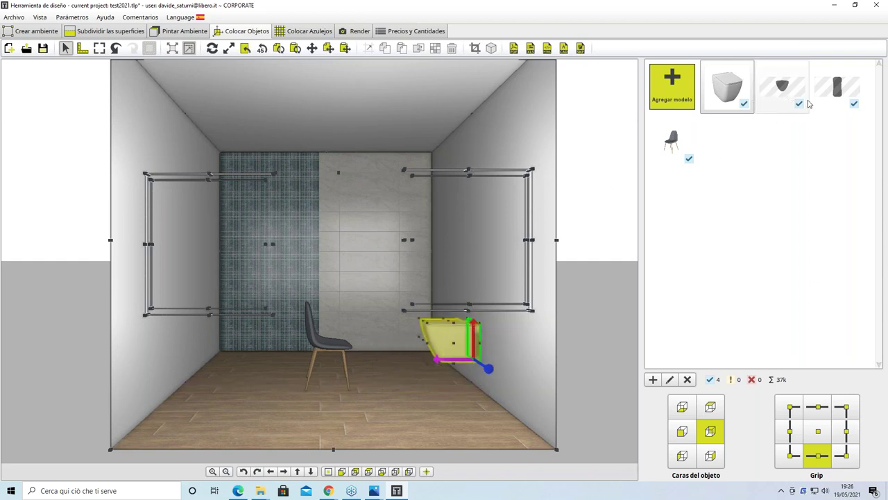
# Step: Place the standing washbasin on the floor beside the right-hand wall, in front of the WC
pyautogui.click(835, 95)
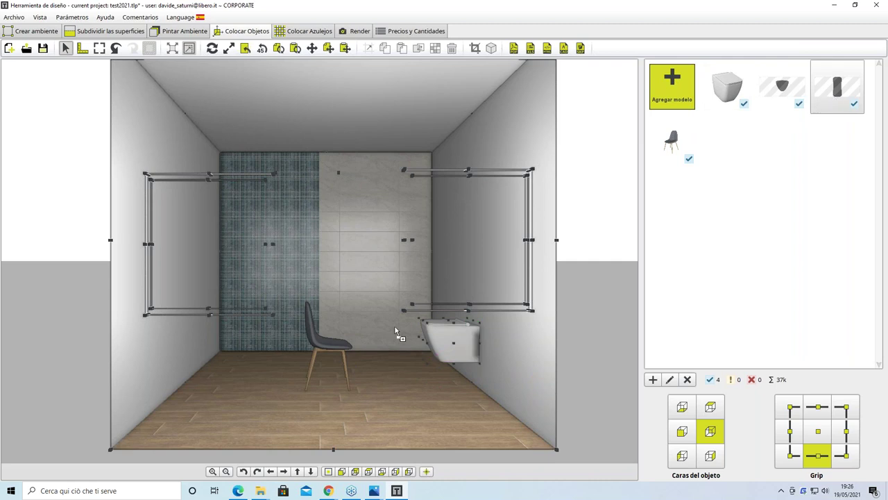
pyautogui.moveTo(333, 381); pyautogui.dragTo(548, 409)
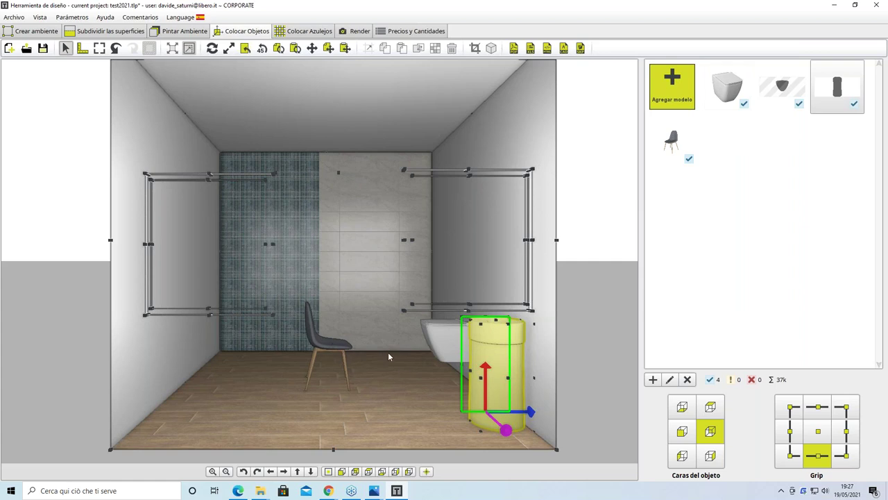
# Step: Unlock the WC's proportions and set its width (Ancho) to 40 cm
pyautogui.click(434, 344)
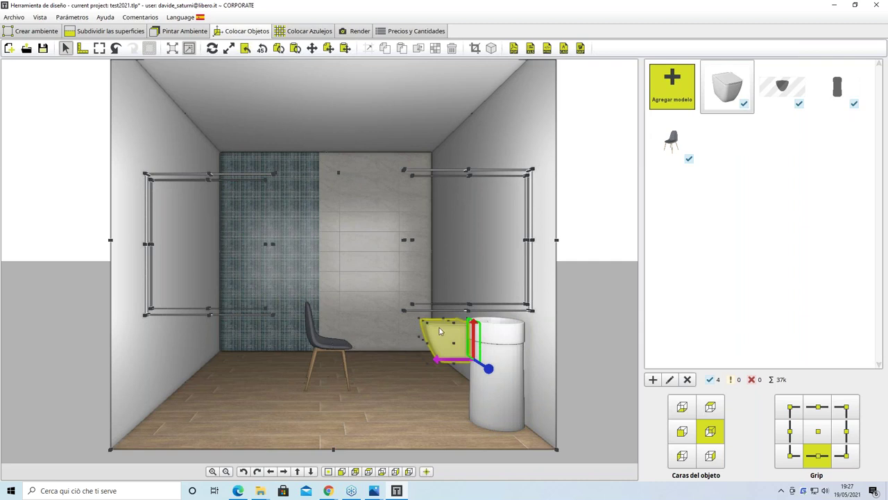
pyautogui.click(670, 380)
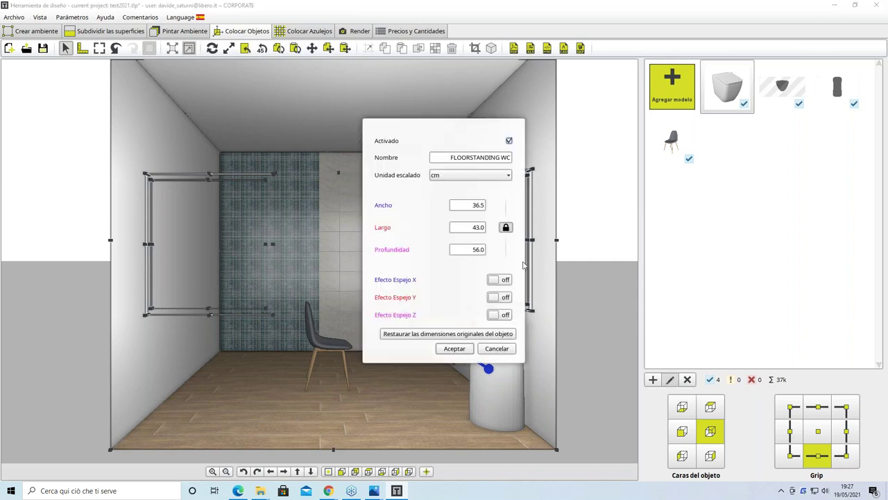
pyautogui.click(507, 228)
pyautogui.moveTo(465, 206); pyautogui.dragTo(492, 206)
pyautogui.write('40')
pyautogui.click(454, 349)
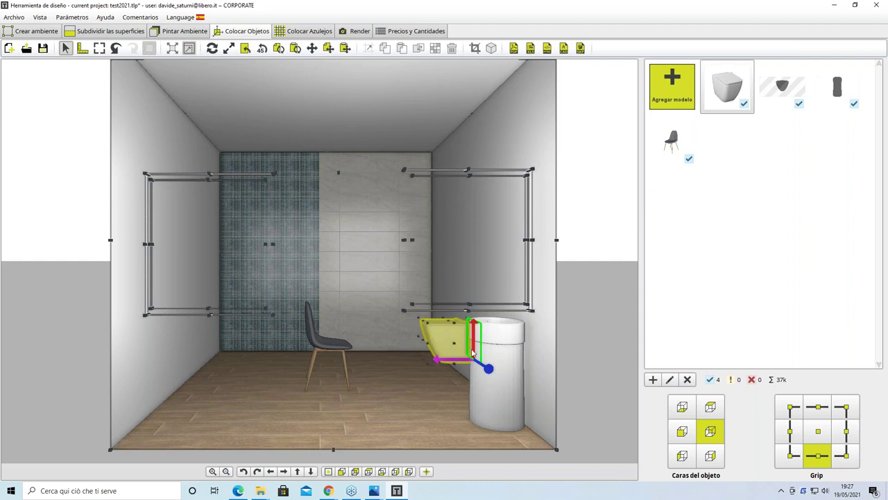
# Step: Switch to render mode and frame Cámara 1 from the front, angled towards the back corner with the WC and washbasin
pyautogui.click(837, 87)
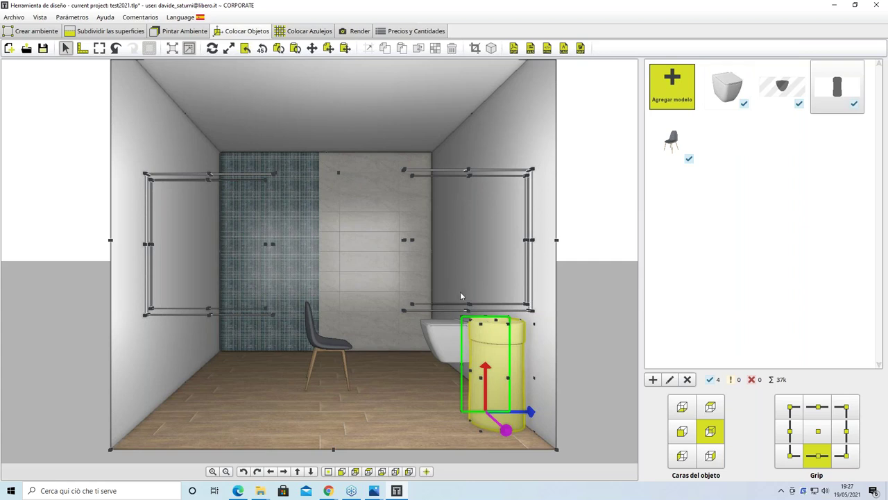
pyautogui.scroll(-1, 409, 323)
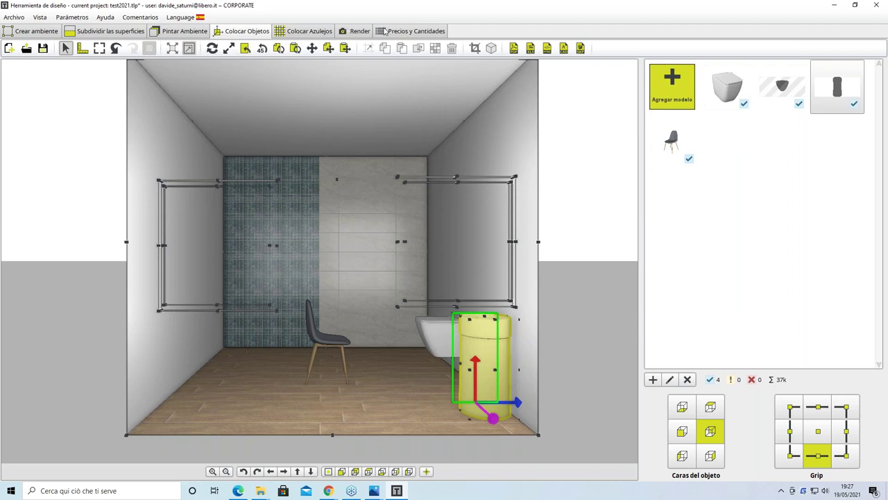
pyautogui.click(359, 32)
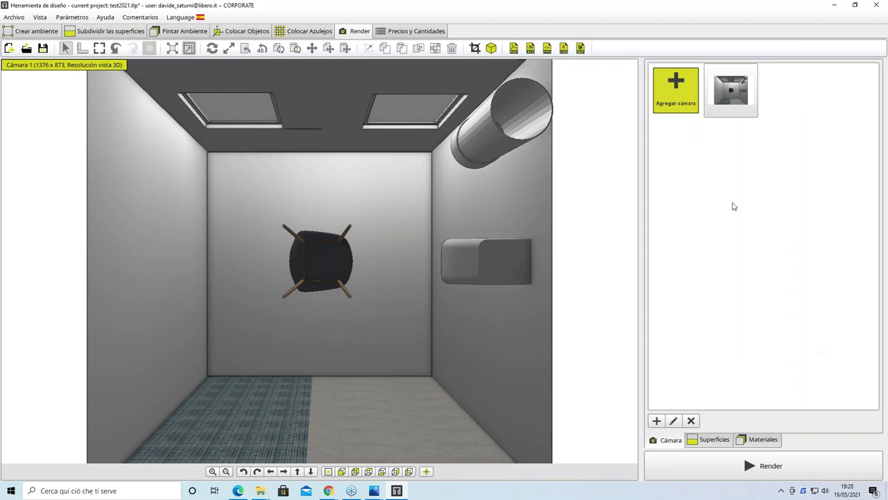
pyautogui.click(341, 471)
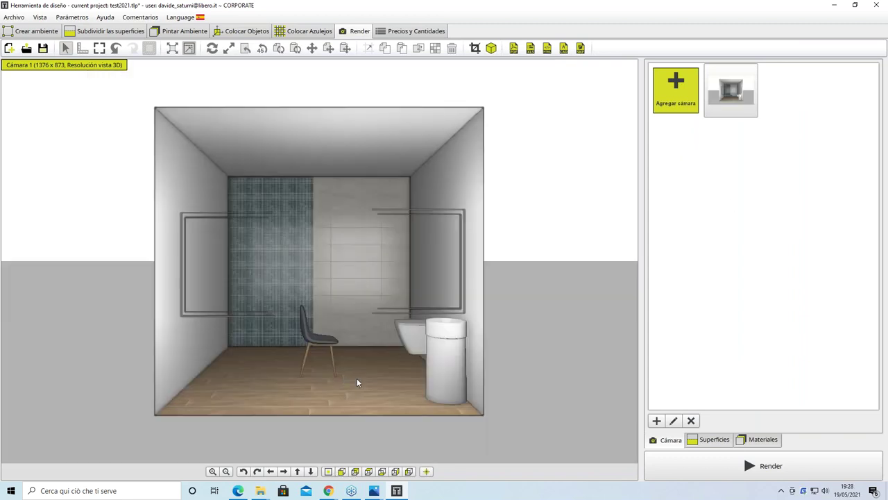
pyautogui.scroll(5, 351, 378)
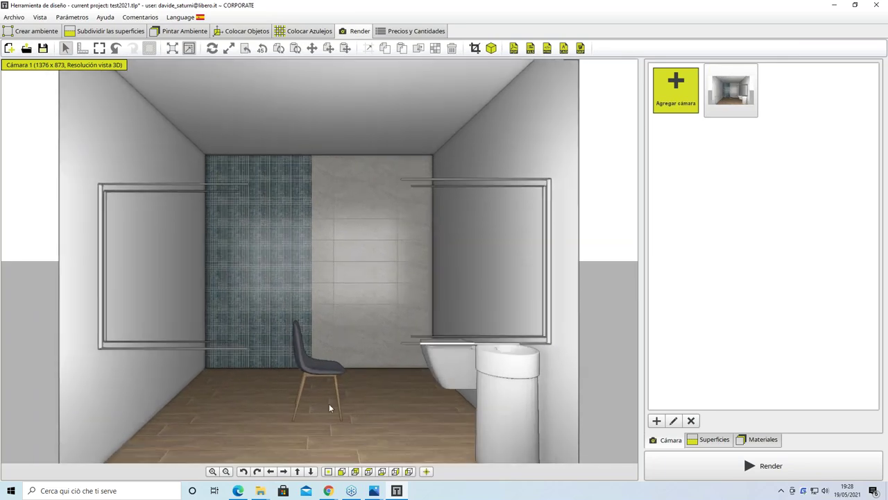
pyautogui.moveTo(329, 408); pyautogui.dragTo(347, 341)
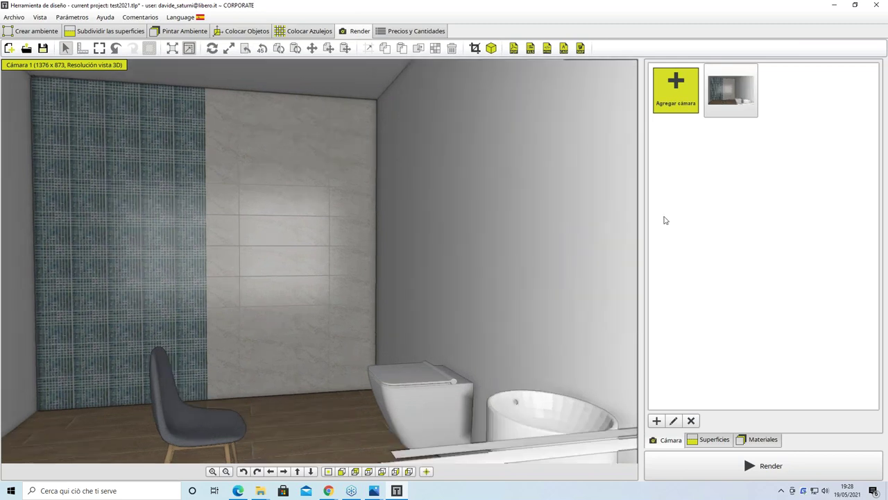
# Step: Add a second camera from the current view of the corner with the WC and washbasin
pyautogui.click(680, 102)
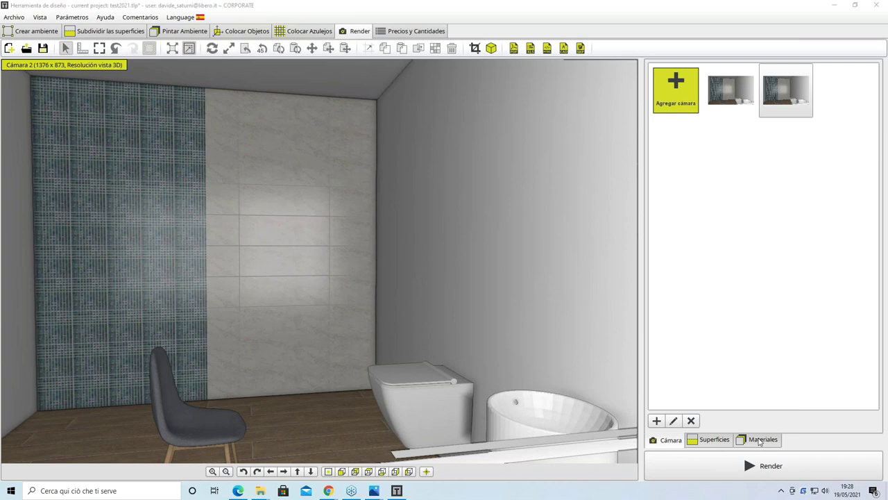
# Step: Examine the available finishes for the WC's Ceramic material, leaving the material settings without changes
pyautogui.click(759, 439)
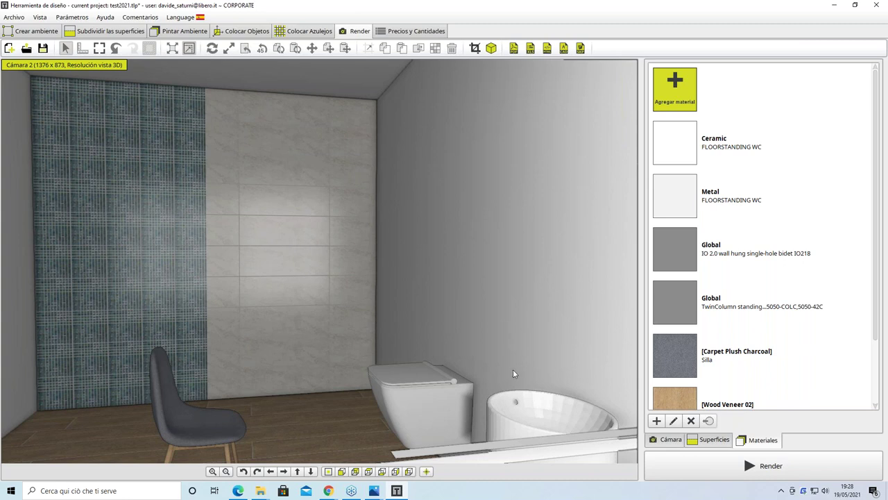
pyautogui.click(424, 396)
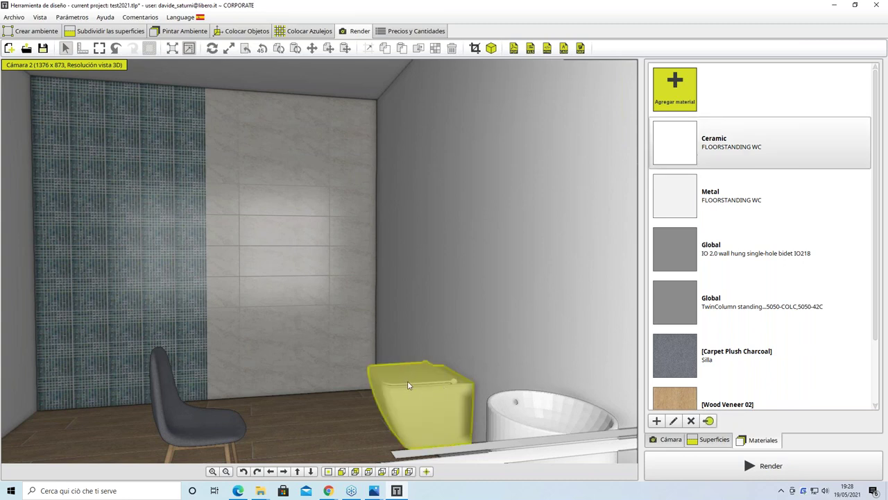
pyautogui.click(704, 147)
pyautogui.doubleClick(704, 146)
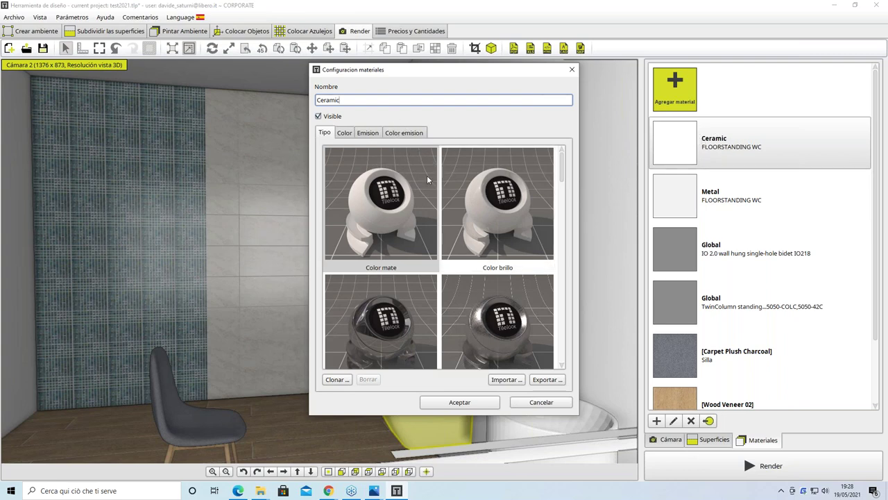
pyautogui.click(572, 71)
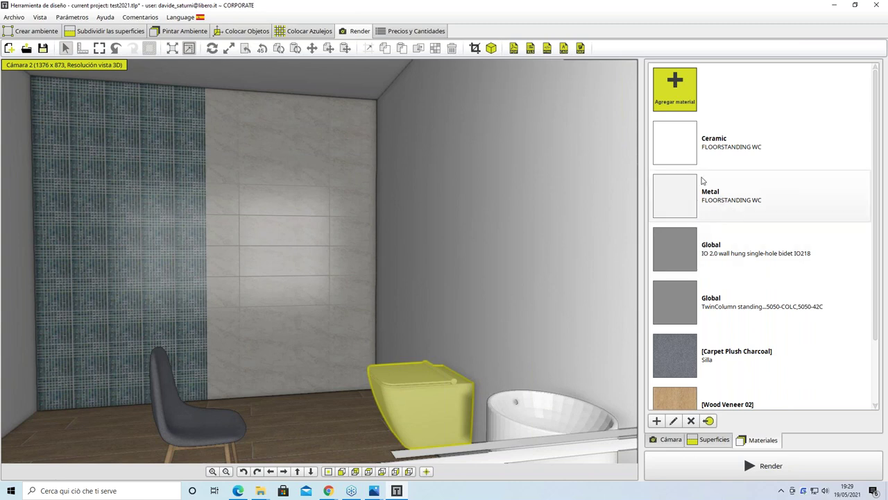
# Step: Select Cámara 2 for rendering and set its format to 16:9 and its image size to Medio (Full HD)
pyautogui.click(738, 468)
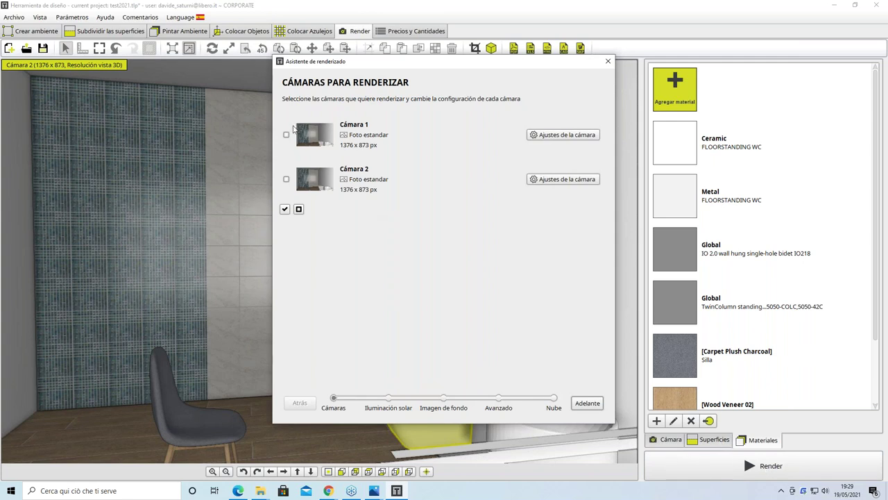
pyautogui.click(286, 180)
pyautogui.click(559, 181)
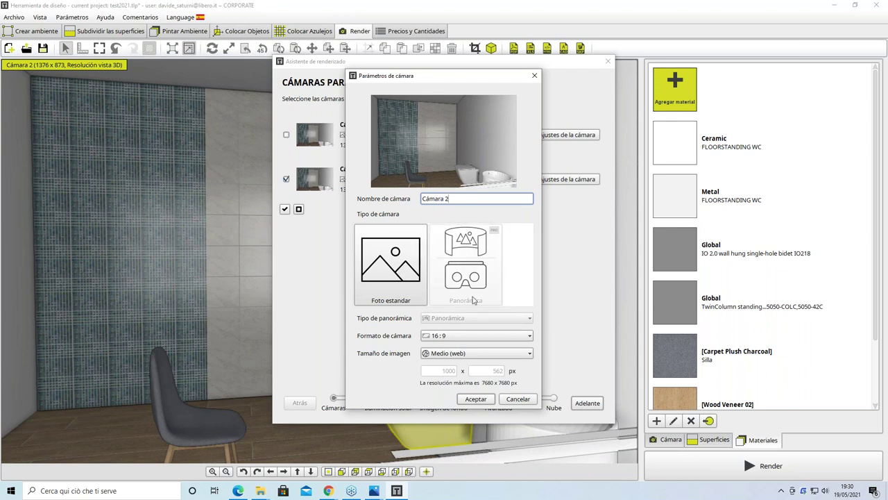
pyautogui.click(455, 340)
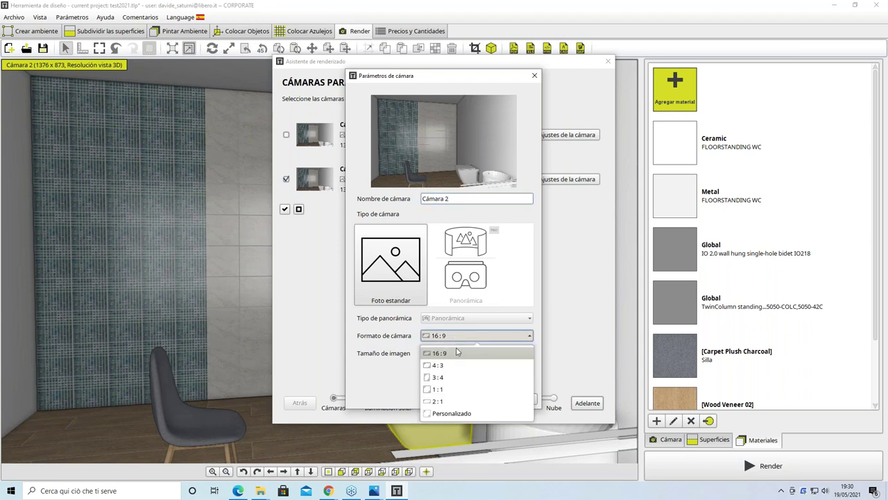
pyautogui.click(453, 356)
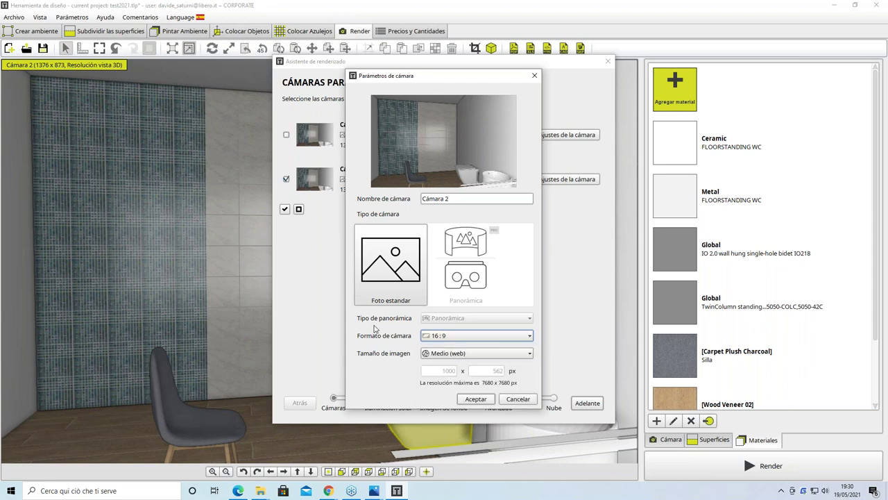
pyautogui.click(484, 354)
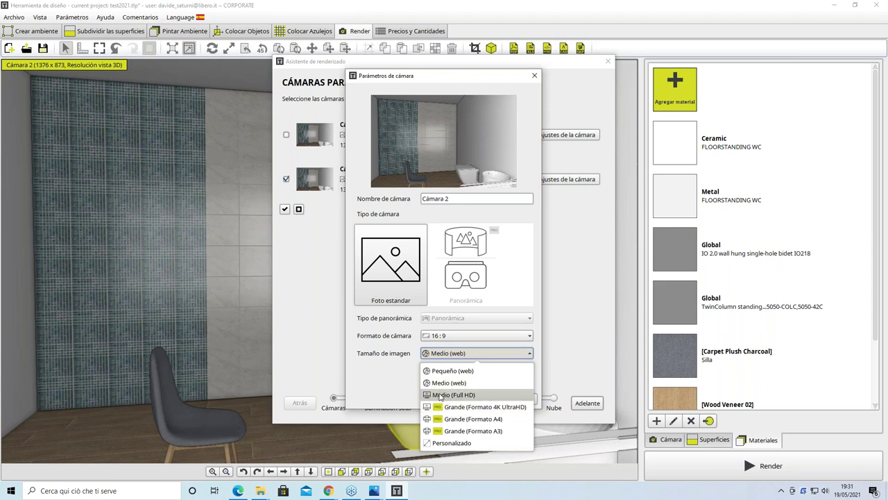
pyautogui.click(448, 395)
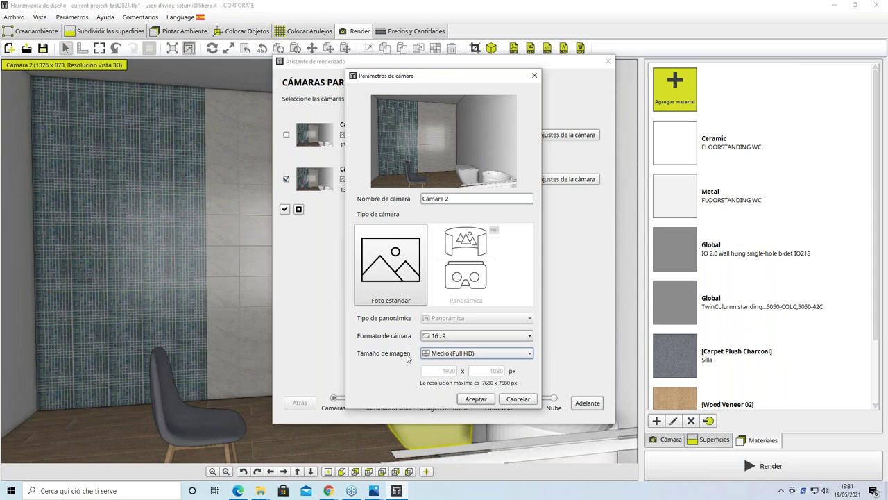
pyautogui.click(476, 399)
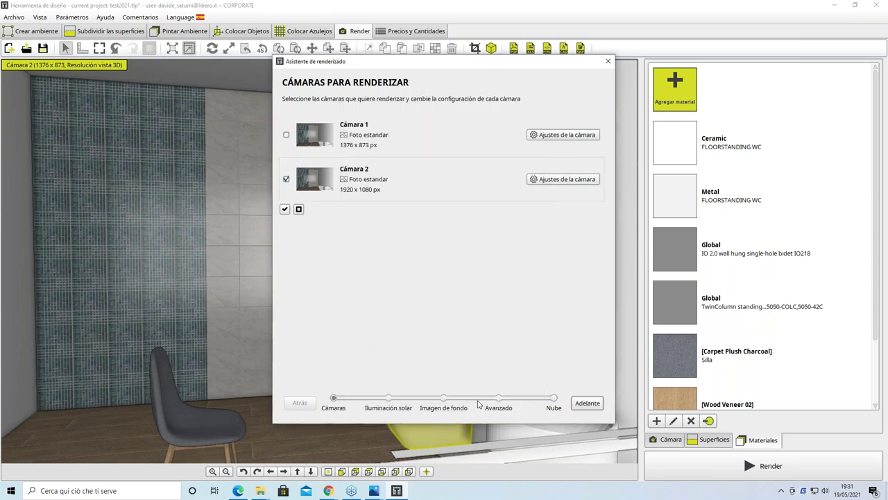
# Step: Set the render's sun position to 140°, towards the window wall, and the time of day to Mañana
pyautogui.click(589, 405)
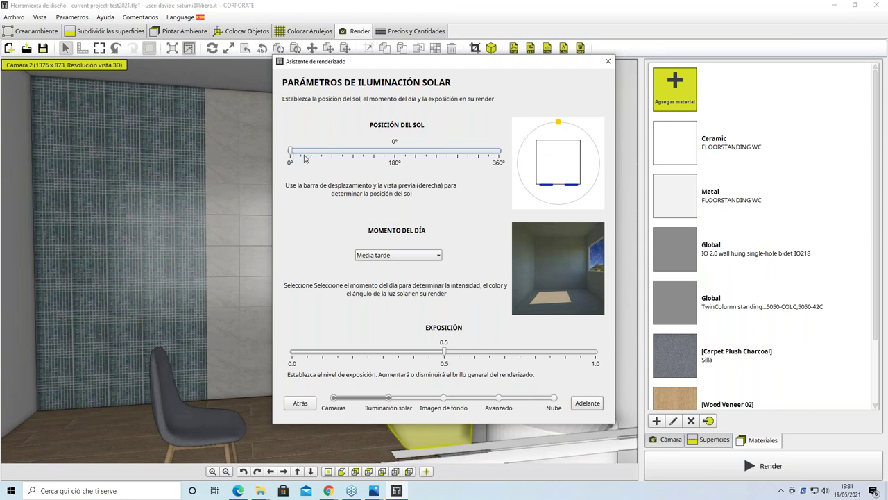
pyautogui.moveTo(291, 151); pyautogui.dragTo(381, 153)
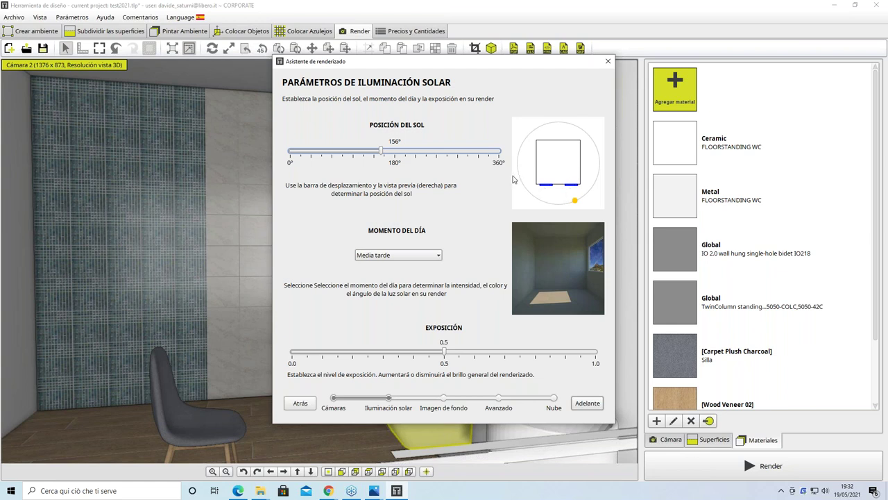
pyautogui.moveTo(387, 152); pyautogui.dragTo(360, 160)
pyautogui.moveTo(360, 154); pyautogui.dragTo(372, 156)
pyautogui.click(428, 257)
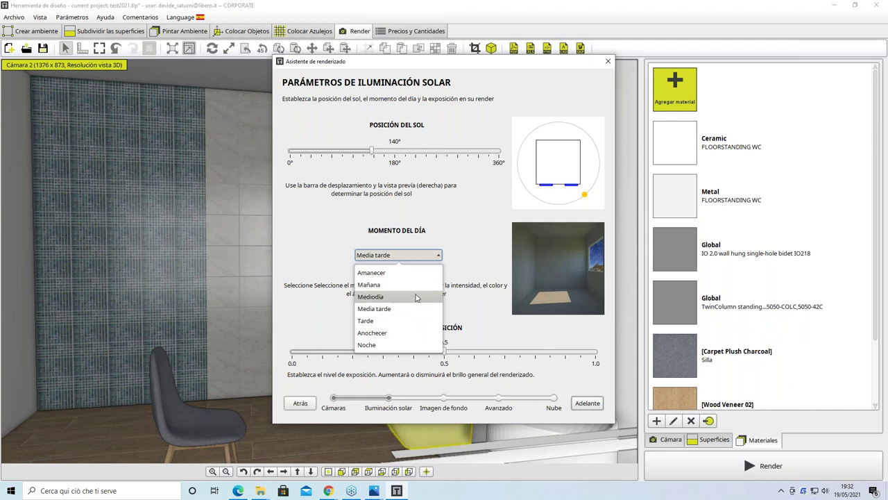
pyautogui.click(409, 285)
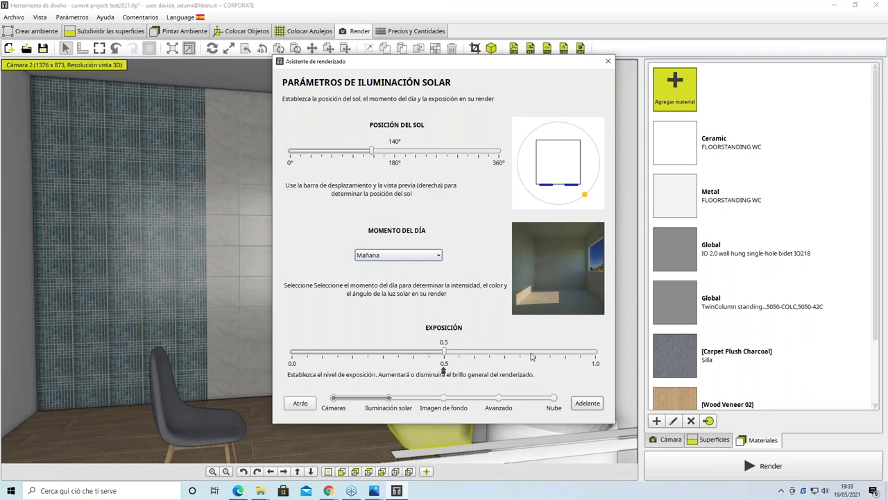
# Step: Load the vicenza lake picture from the Tilelook textures as the background image, and leave the render assistant
pyautogui.click(587, 404)
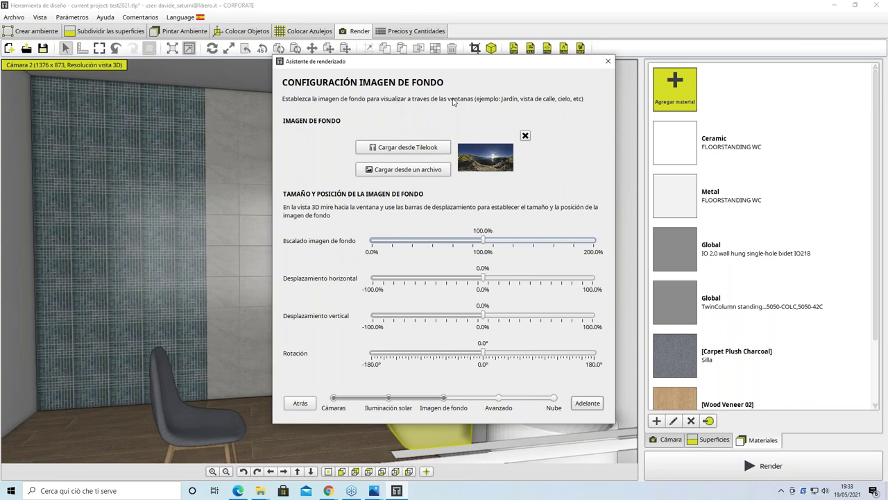
pyautogui.moveTo(465, 64); pyautogui.dragTo(728, 29)
pyautogui.moveTo(635, 27); pyautogui.dragTo(508, 52)
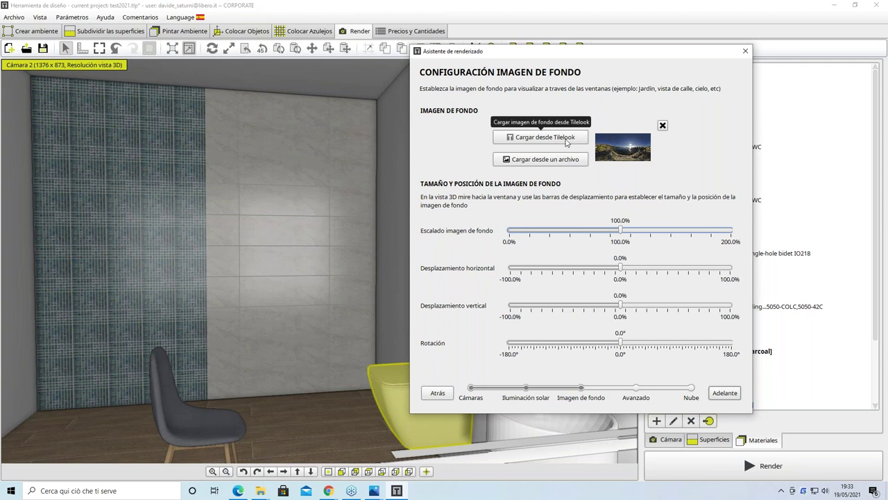
pyautogui.click(545, 141)
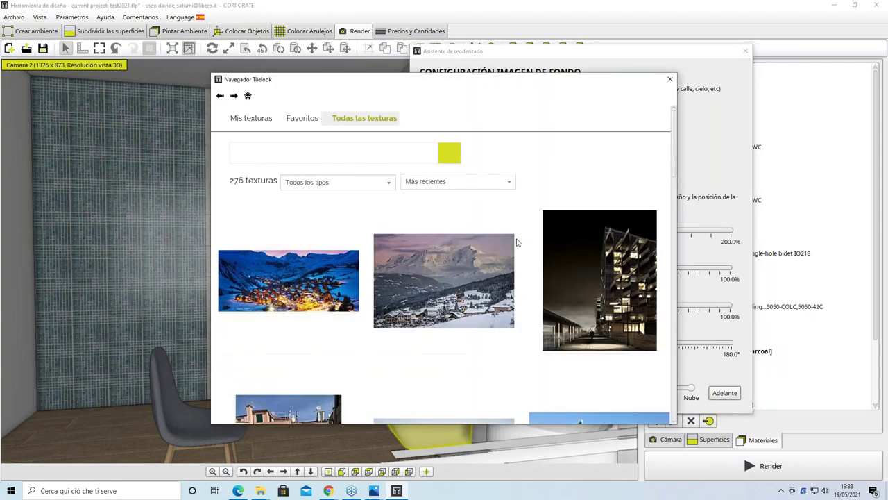
pyautogui.moveTo(475, 258)
pyautogui.scroll(-4, 475, 258)
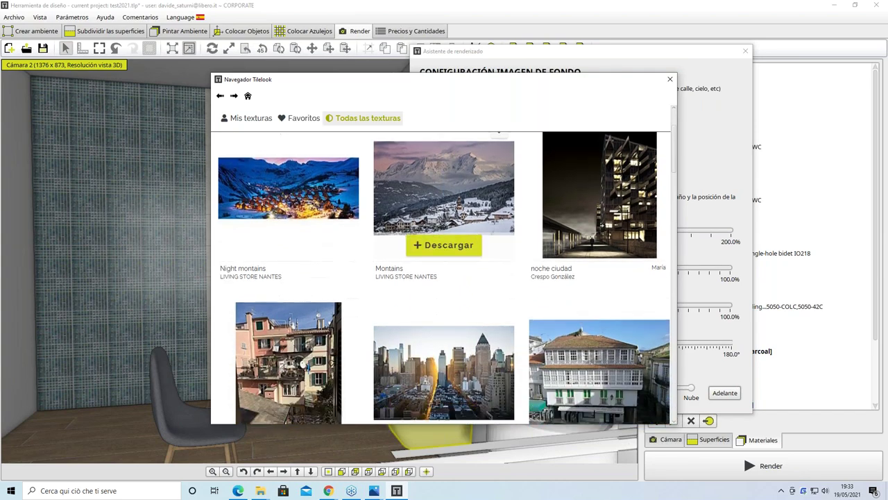
pyautogui.scroll(-3, 444, 277)
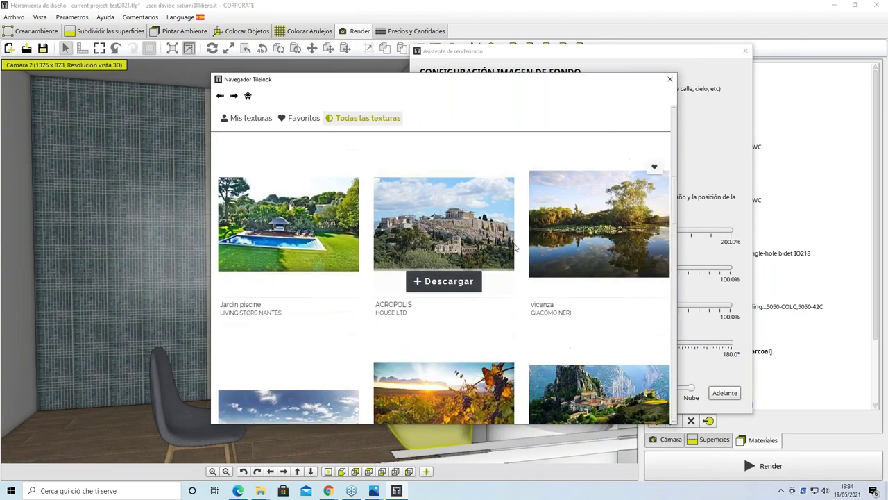
pyautogui.click(604, 282)
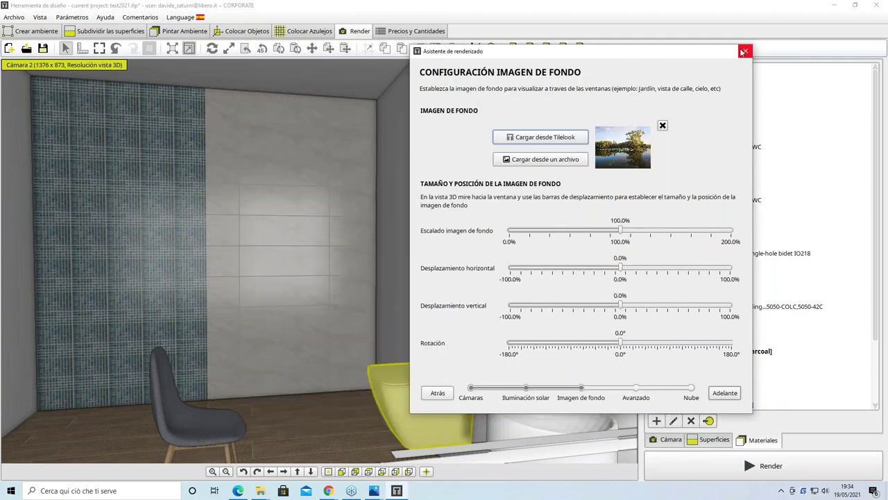
pyautogui.click(743, 52)
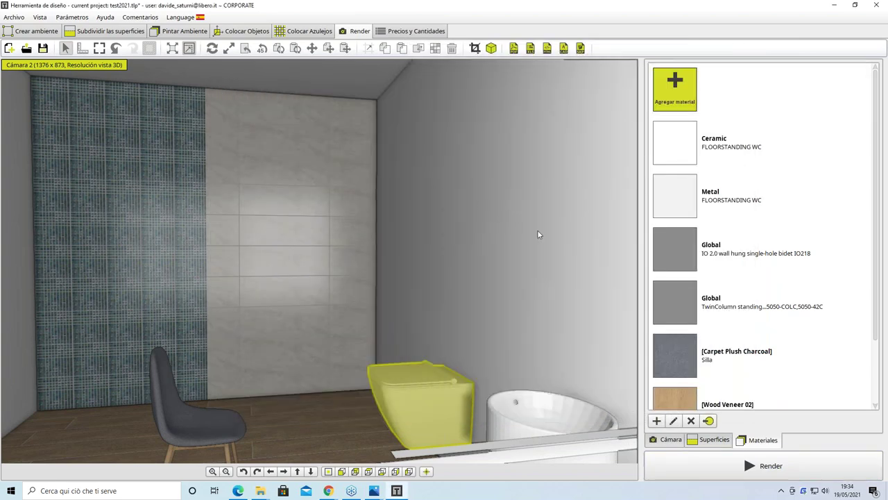
pyautogui.click(701, 469)
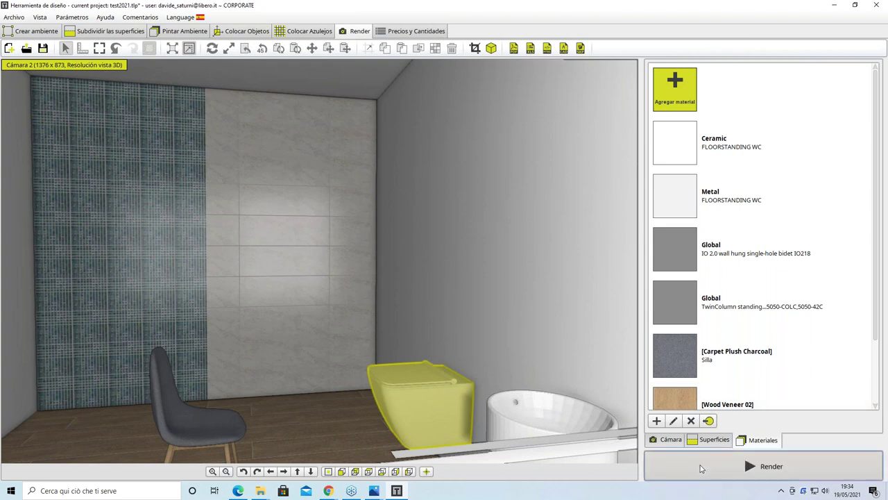
pyautogui.click(286, 179)
pyautogui.click(587, 403)
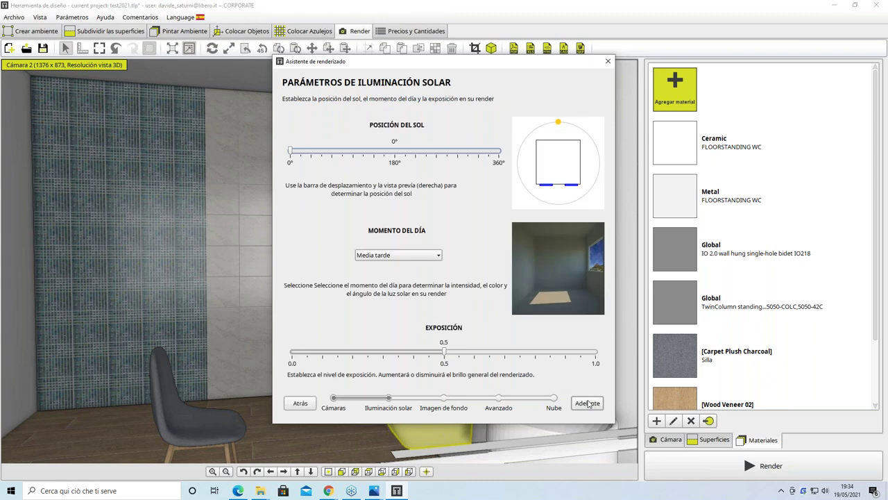
pyautogui.click(608, 61)
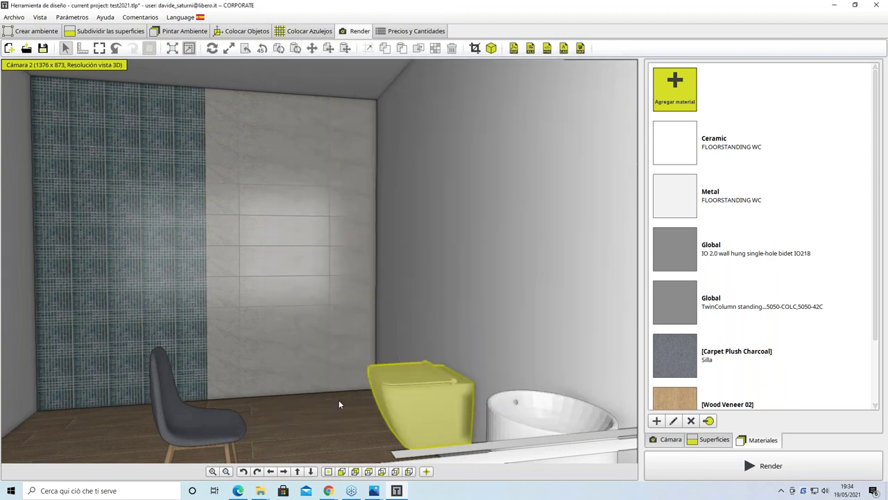
# Step: Turn Cámara 2 to face the wall with the two windows, zoomed in, and add another camera from that view
pyautogui.click(668, 441)
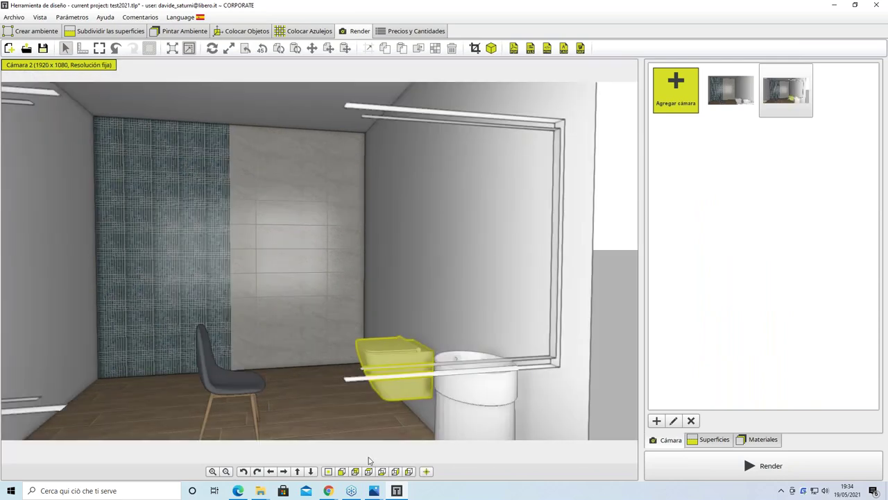
pyautogui.click(371, 473)
pyautogui.click(382, 472)
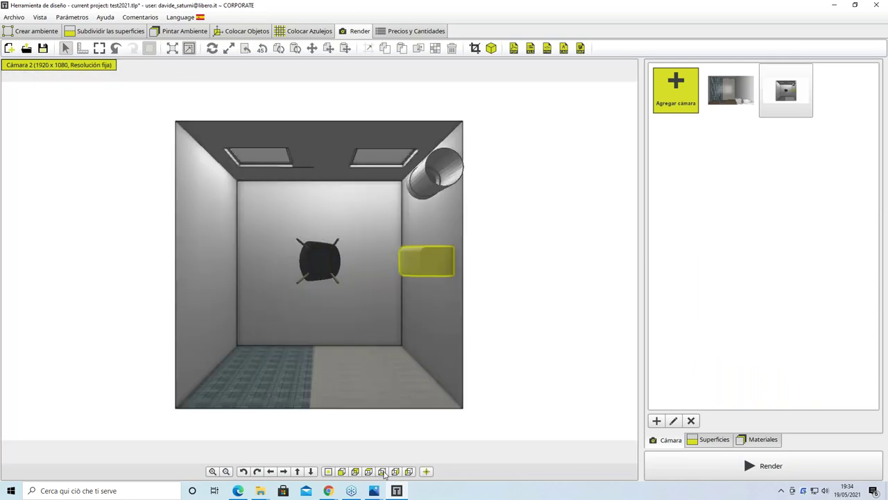
pyautogui.click(341, 471)
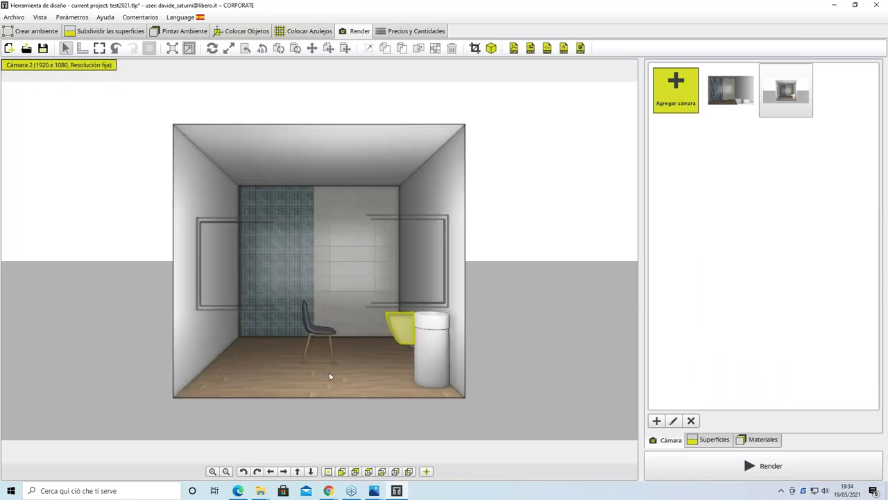
pyautogui.click(355, 471)
pyautogui.scroll(5, 351, 296)
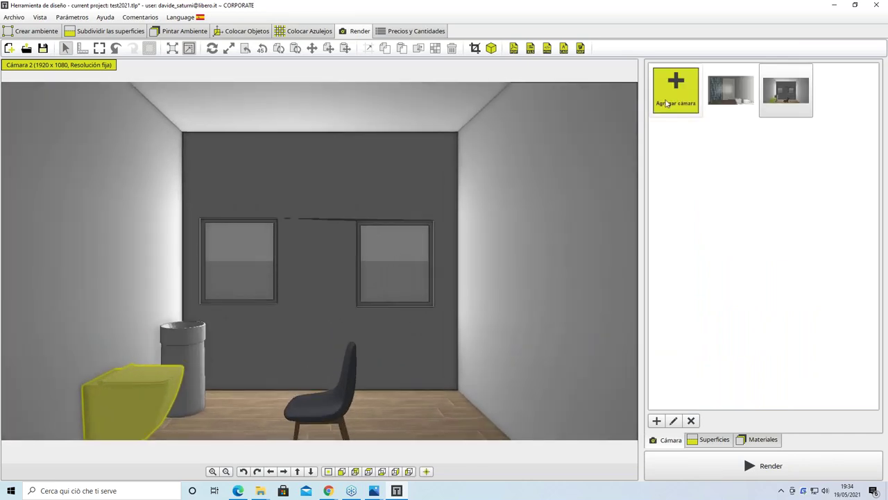
pyautogui.click(666, 104)
# Step: Start a render with only Cámara 3 selected and advance to the background image settings, keeping the default sunlight
pyautogui.click(670, 463)
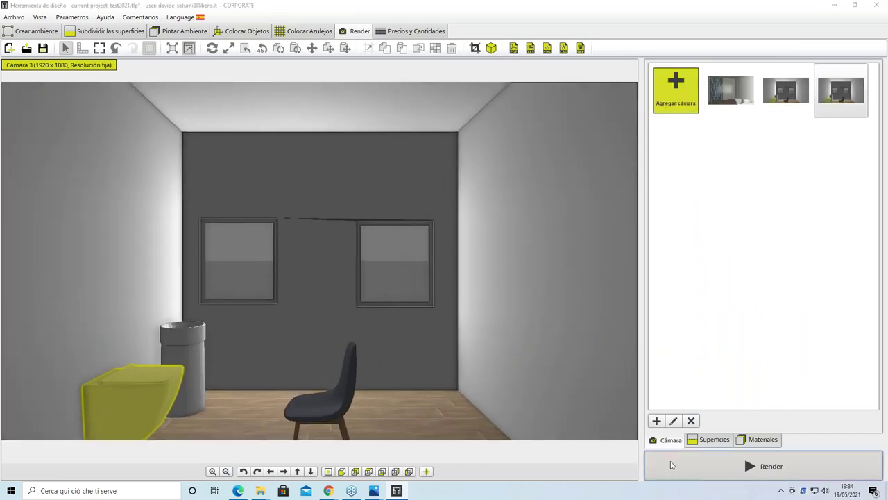
pyautogui.click(286, 224)
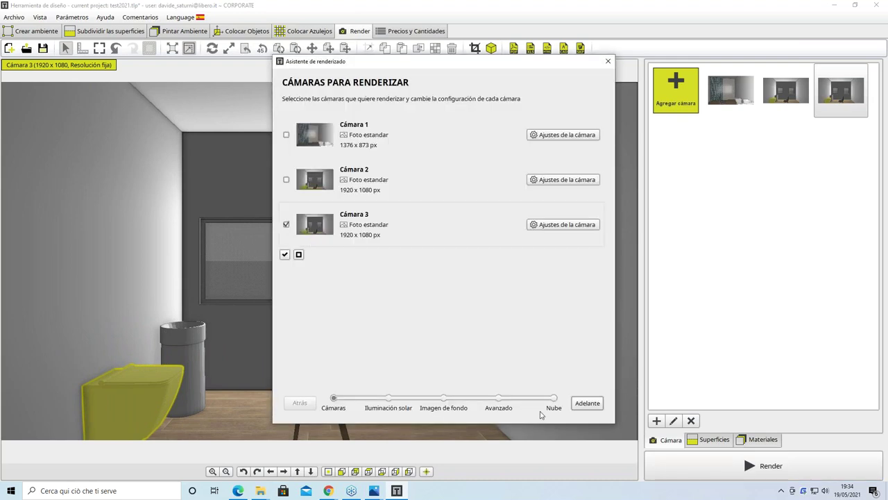
pyautogui.click(586, 403)
pyautogui.click(586, 405)
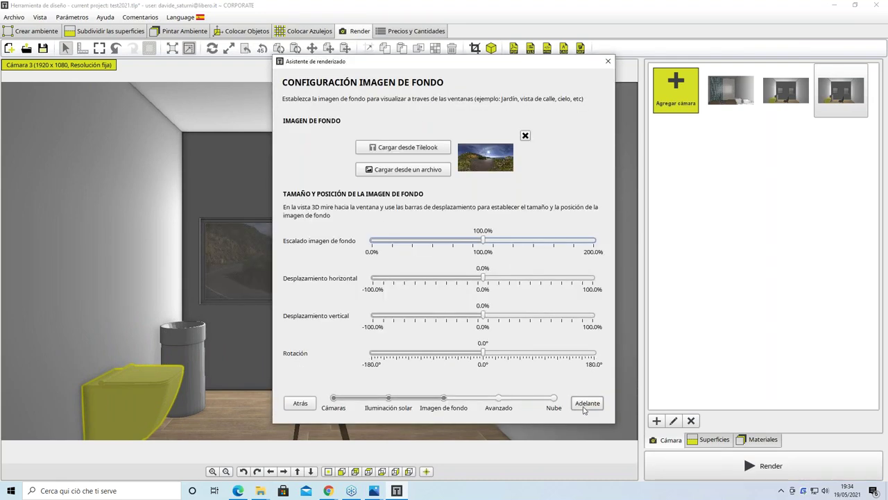
# Step: Replace the render's background image with the Tilelook texture of a lake lined with trees
pyautogui.click(403, 149)
pyautogui.scroll(-2, 539, 285)
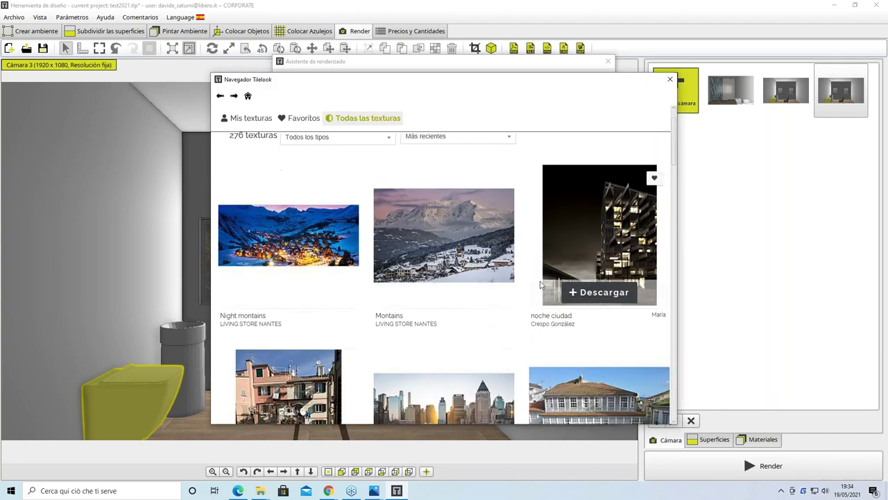
pyautogui.scroll(-5, 541, 284)
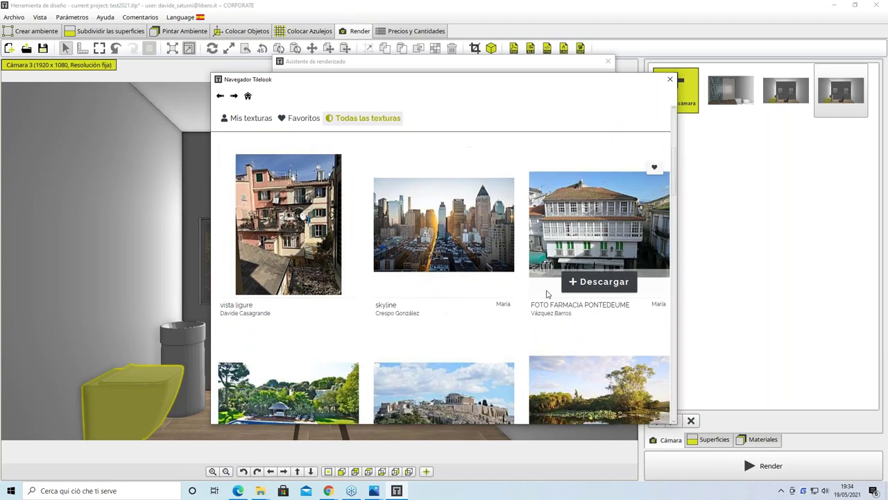
pyautogui.click(598, 410)
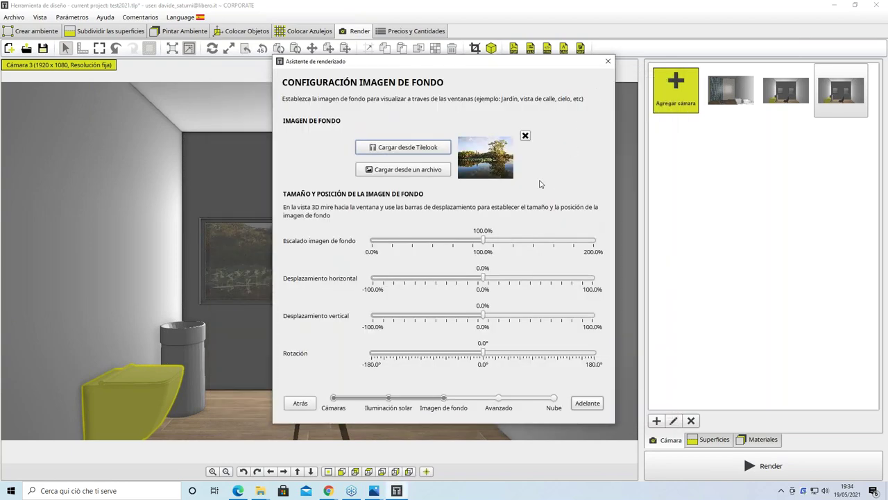
# Step: Scale the background image to 85.42% and shift it horizontally by -4.62%, with the assistant moved clear of the first window
pyautogui.moveTo(444, 61); pyautogui.dragTo(580, 11)
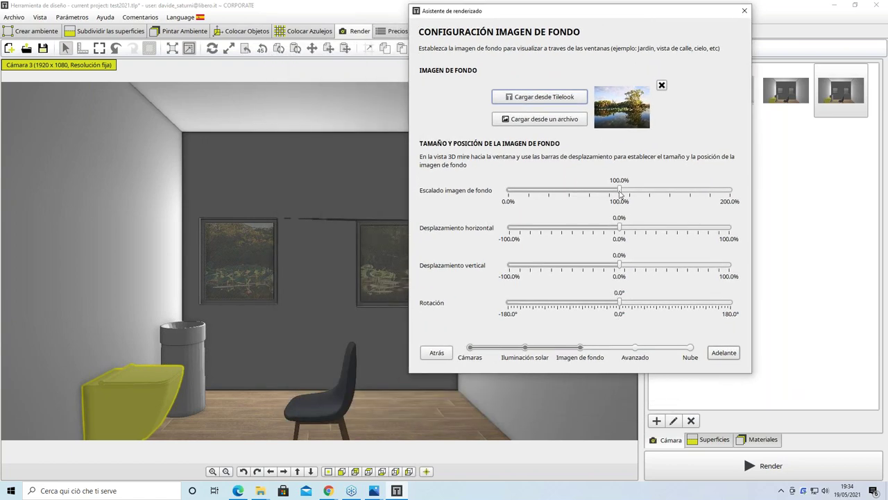
pyautogui.moveTo(619, 194); pyautogui.dragTo(603, 195)
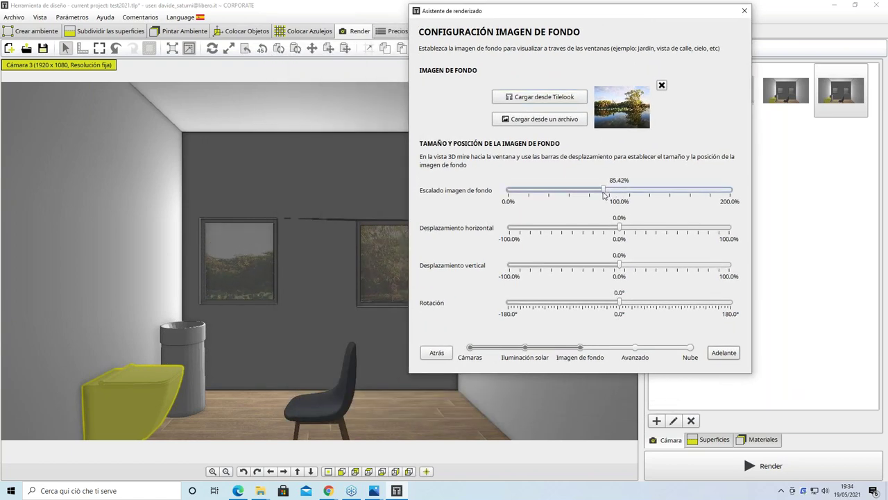
pyautogui.moveTo(619, 227); pyautogui.dragTo(615, 227)
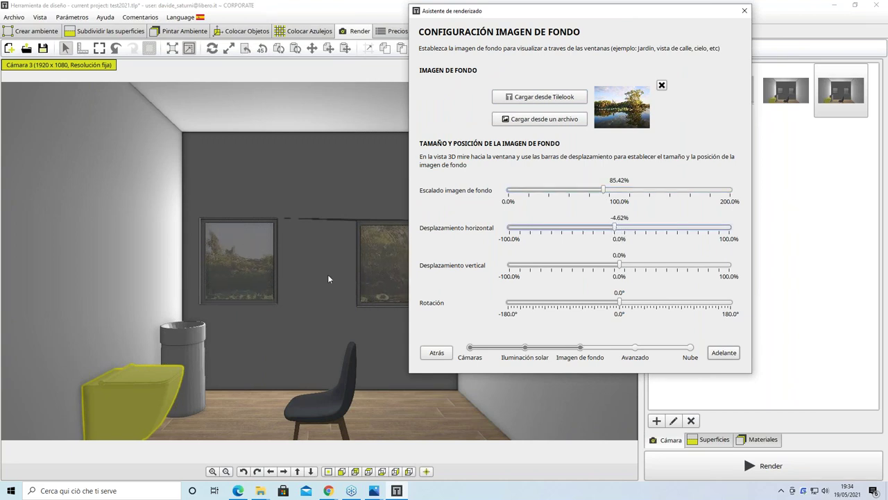
# Step: Keep the default passes and noise reduction in the advanced parameters, and choose cloud rendering (Renderizado en la nube)
pyautogui.click(724, 352)
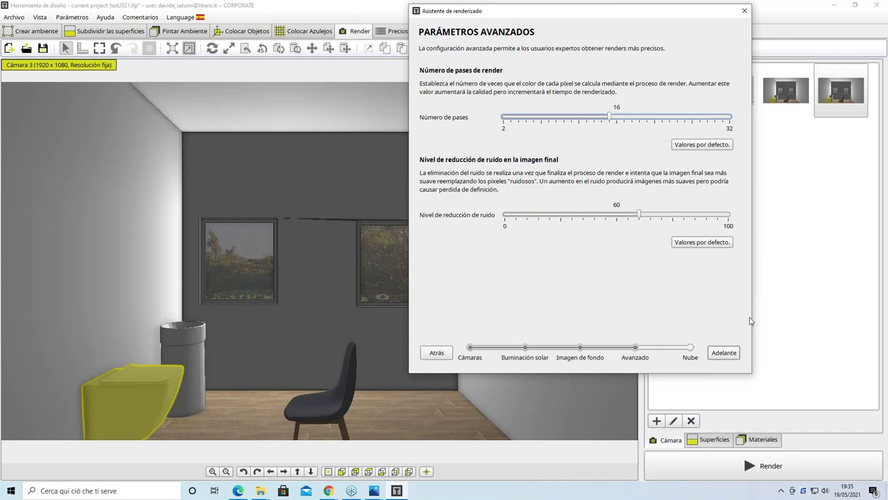
pyautogui.click(724, 352)
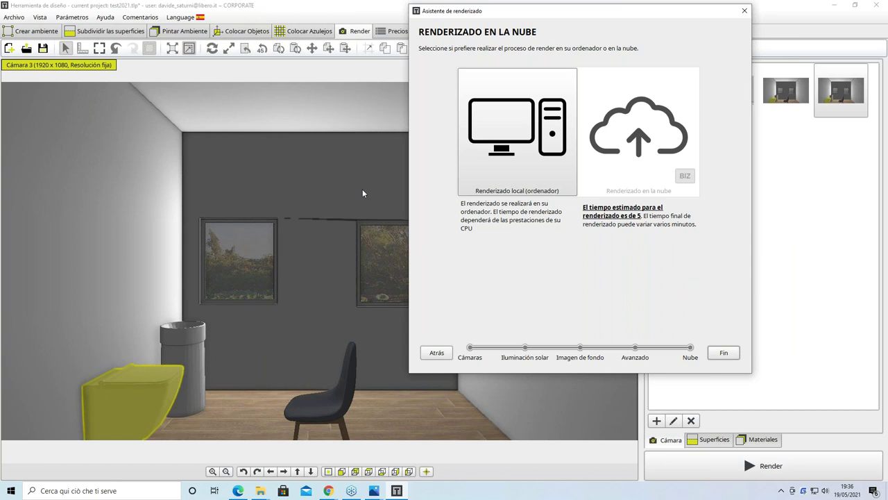
pyautogui.click(613, 160)
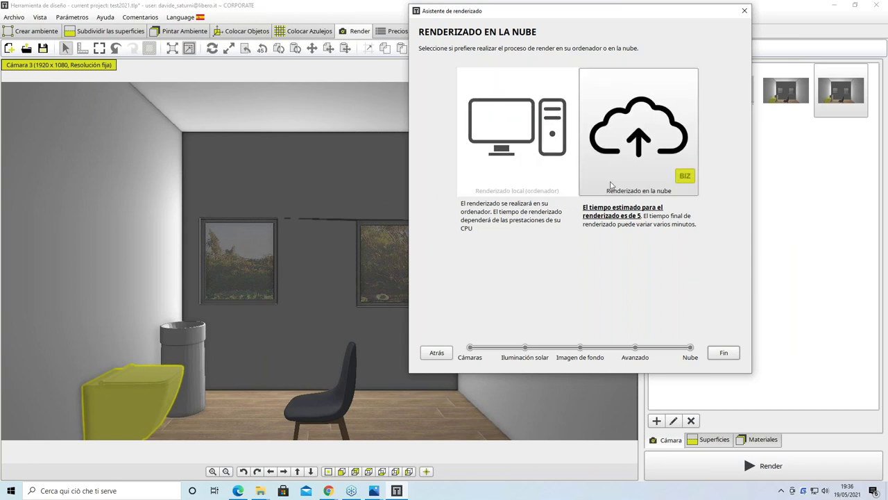
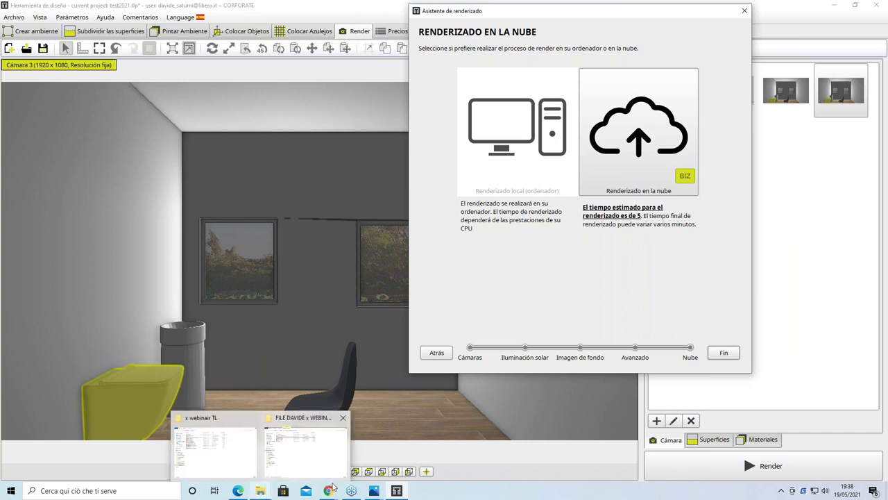
# Step: Switch to the Tilelook website in Chrome and open Mis proyectos from the Mi Tilelook dashboard
pyautogui.click(328, 491)
pyautogui.click(312, 466)
pyautogui.click(824, 62)
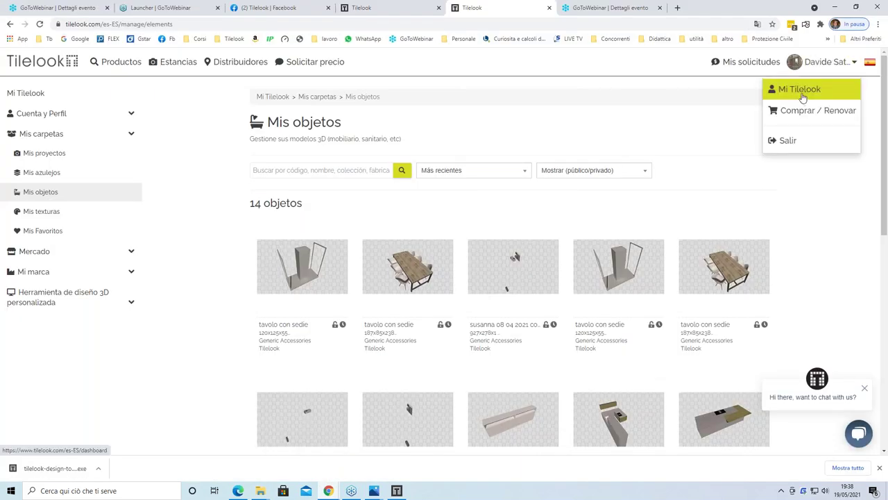
pyautogui.click(802, 100)
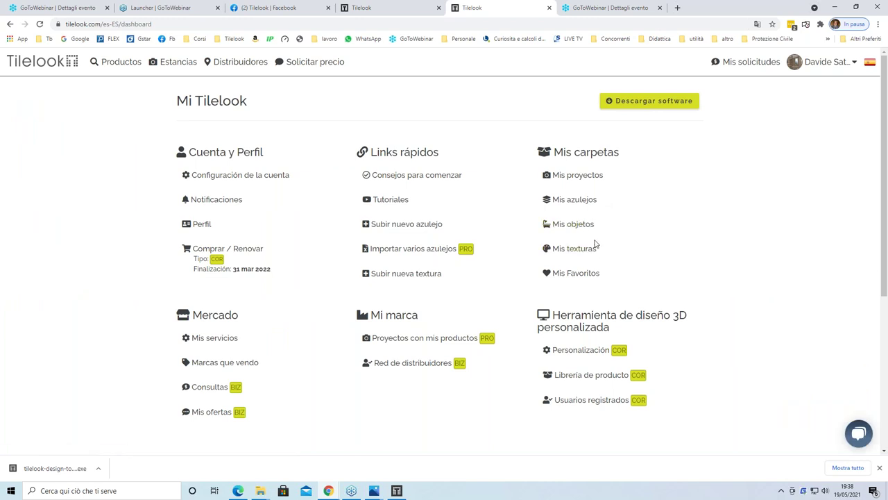
pyautogui.click(580, 184)
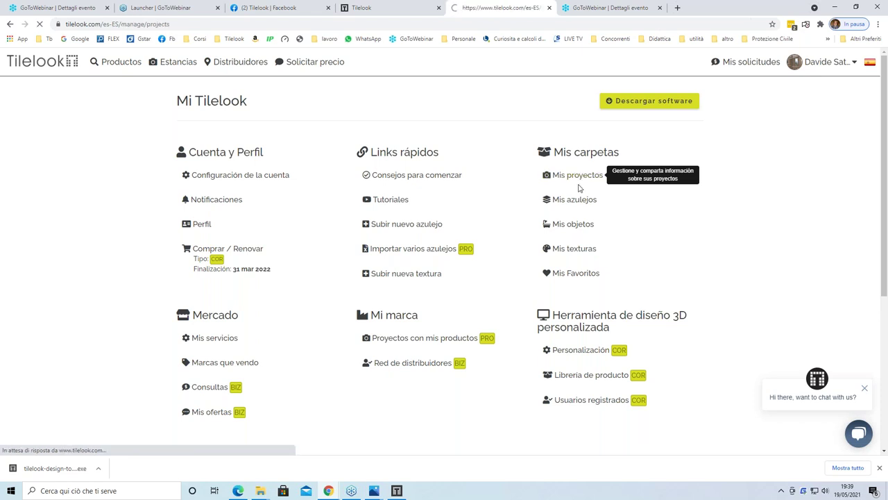
# Step: Go to page 3 of the project list and open the orange-tiled bathroom project with the 360° render
pyautogui.scroll(-9, 661, 188)
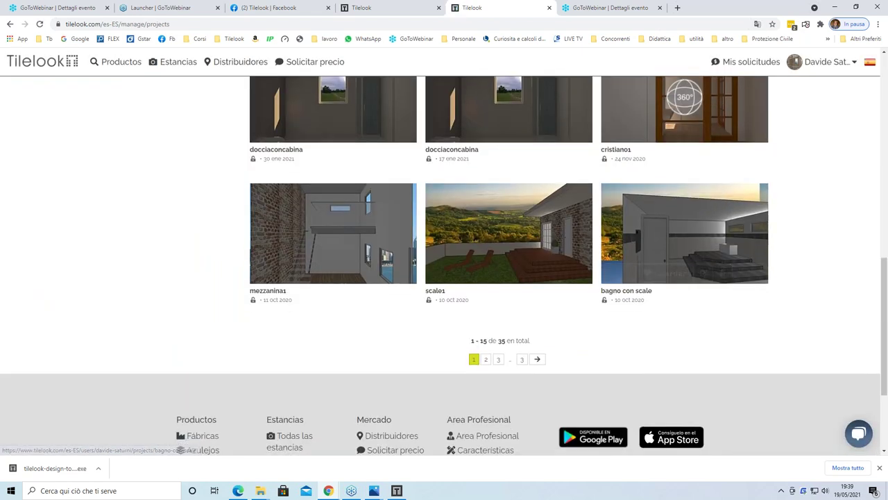
pyautogui.click(522, 359)
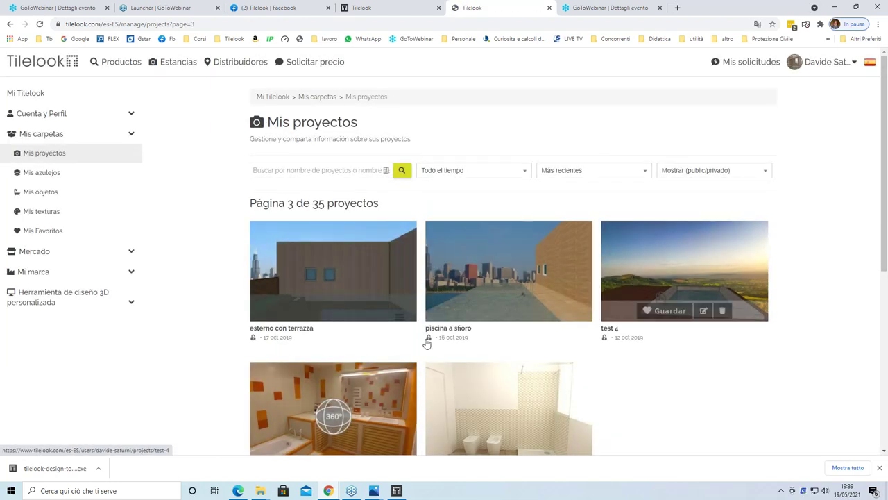
pyautogui.click(360, 391)
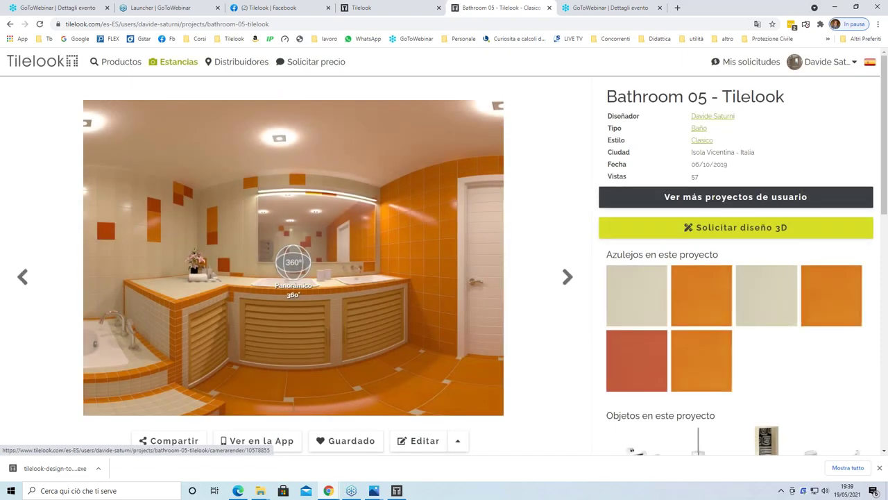
# Step: Compare the Bathroom 05 project's 360° panoramic render with its standard perspective render
pyautogui.click(567, 276)
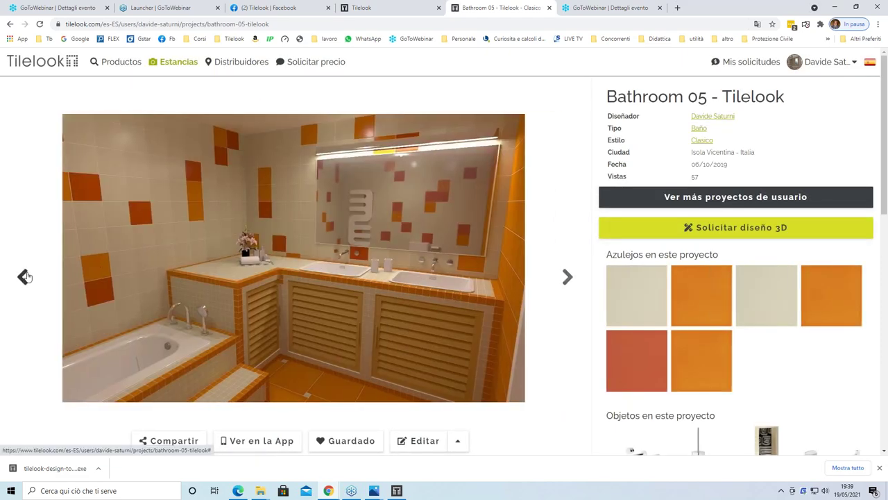
pyautogui.click(25, 277)
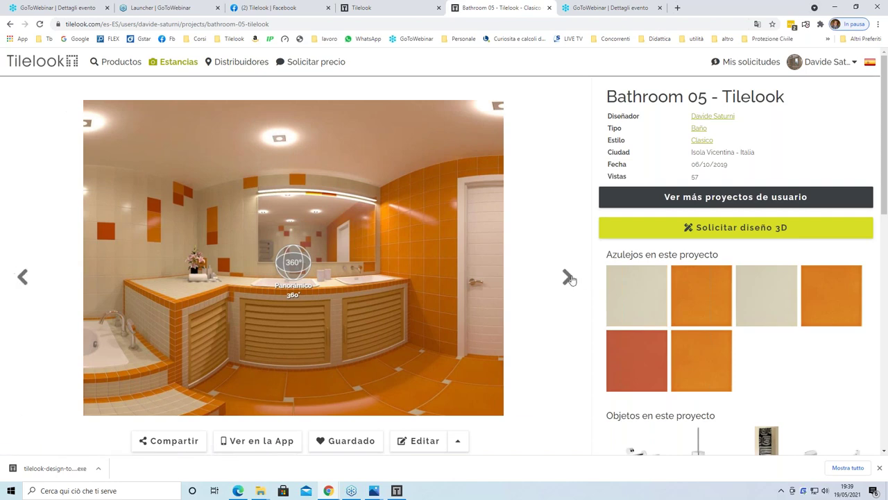
pyautogui.click(567, 276)
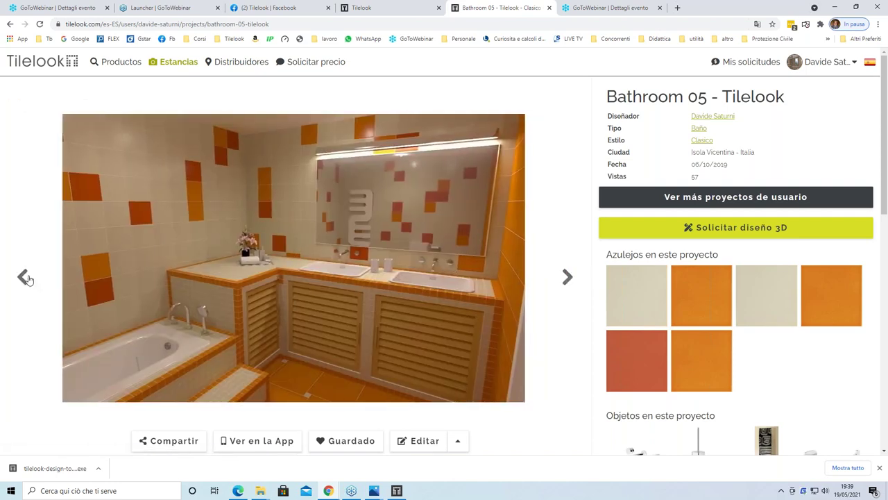
pyautogui.click(23, 276)
# Step: Open the Bathroom 05 360° panorama and look around from the toilet wall towards the bathtub
pyautogui.click(302, 272)
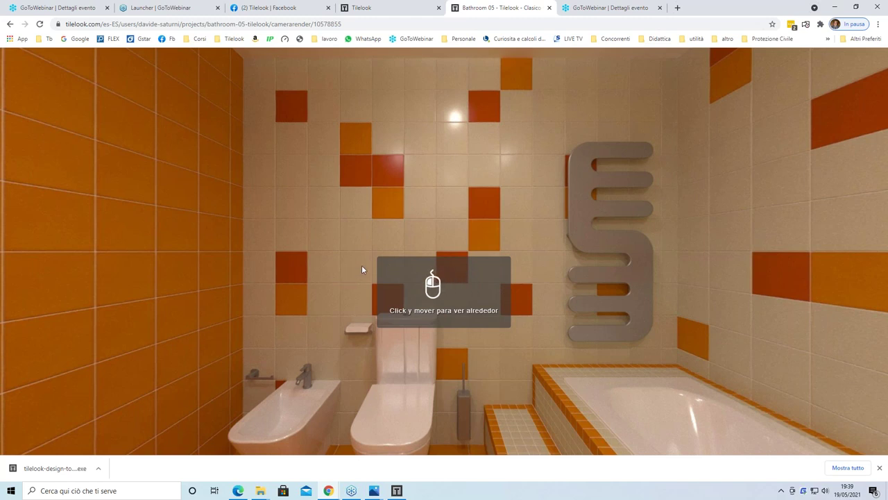
pyautogui.click(361, 269)
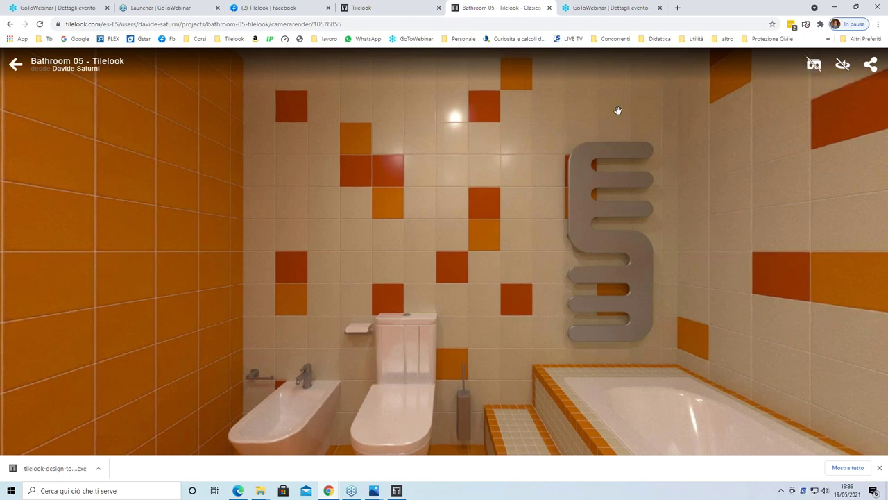
pyautogui.moveTo(565, 145); pyautogui.dragTo(485, 135)
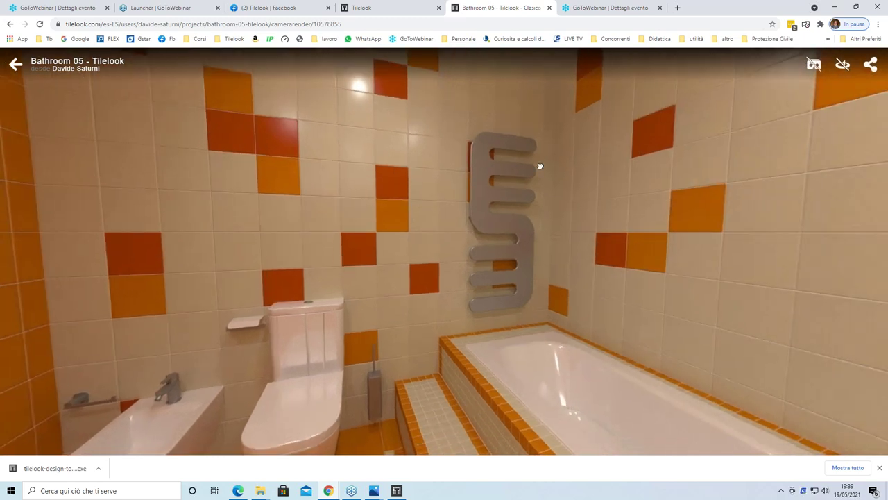
pyautogui.moveTo(540, 166); pyautogui.dragTo(472, 159)
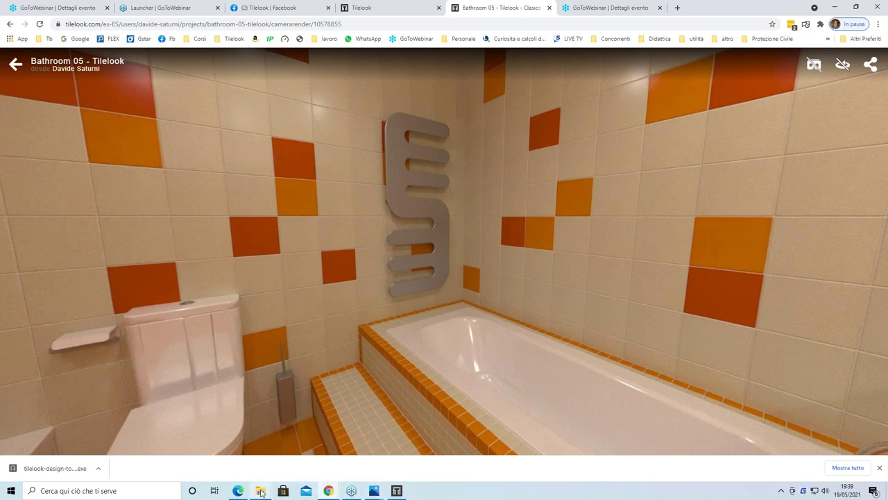
# Step: Open the picture VR.png from the May 2021 webinar folder on the Desktop to view the VR headsets
pyautogui.moveTo(261, 491)
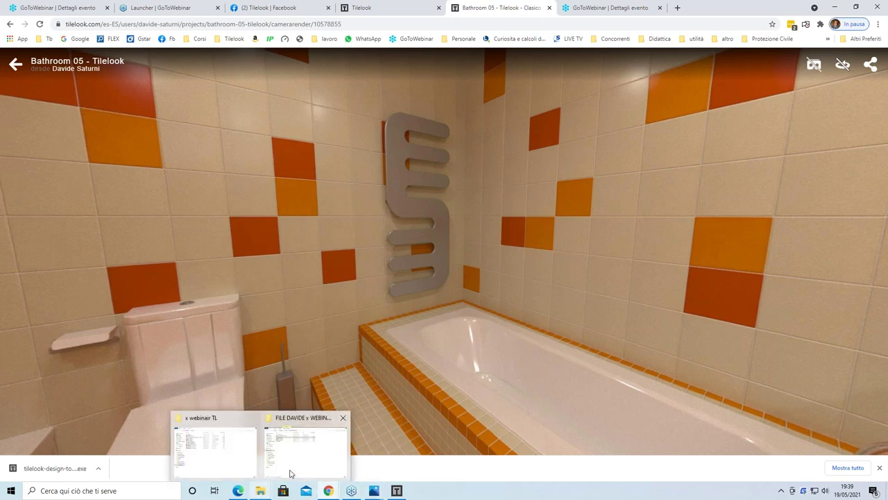
pyautogui.click(290, 474)
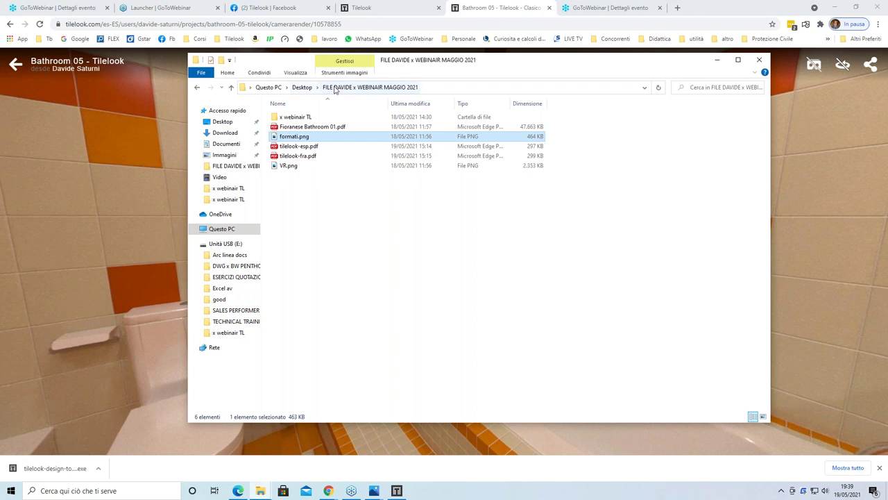
pyautogui.click(238, 123)
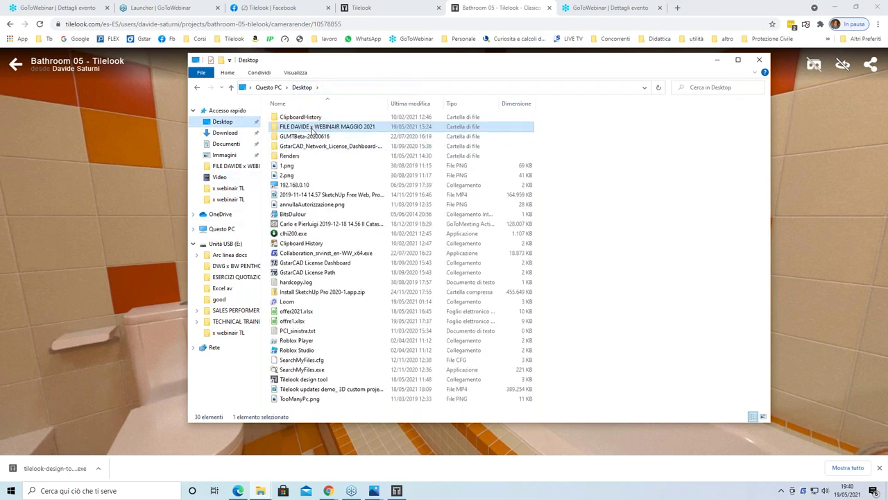
pyautogui.doubleClick(312, 127)
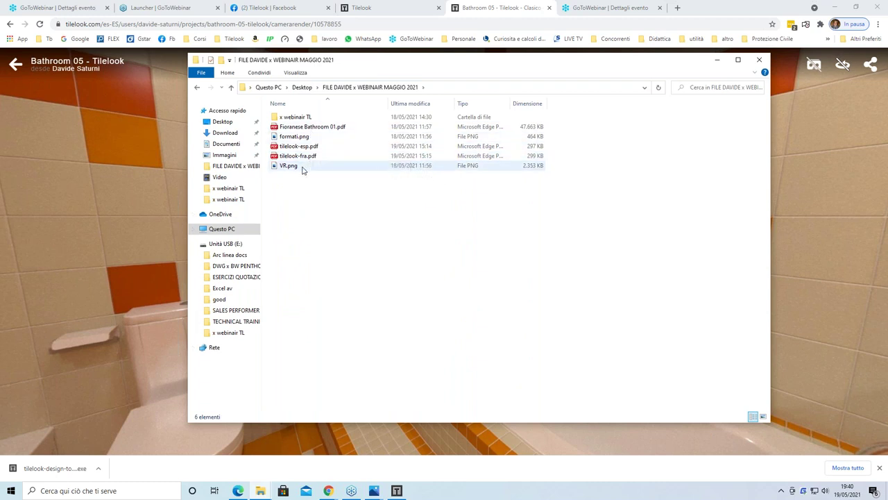
pyautogui.doubleClick(303, 167)
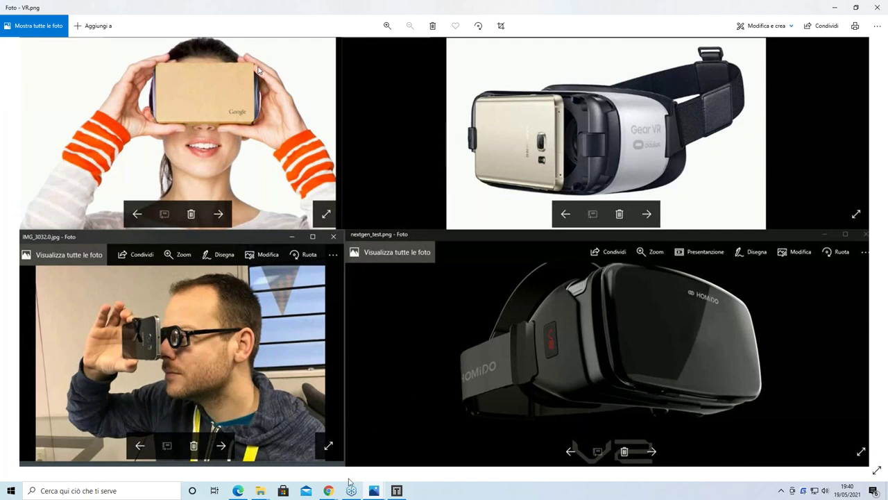
# Step: Return to the Bathroom 05 panorama in Chrome and look around the bathtub and its tiled step
pyautogui.click(330, 492)
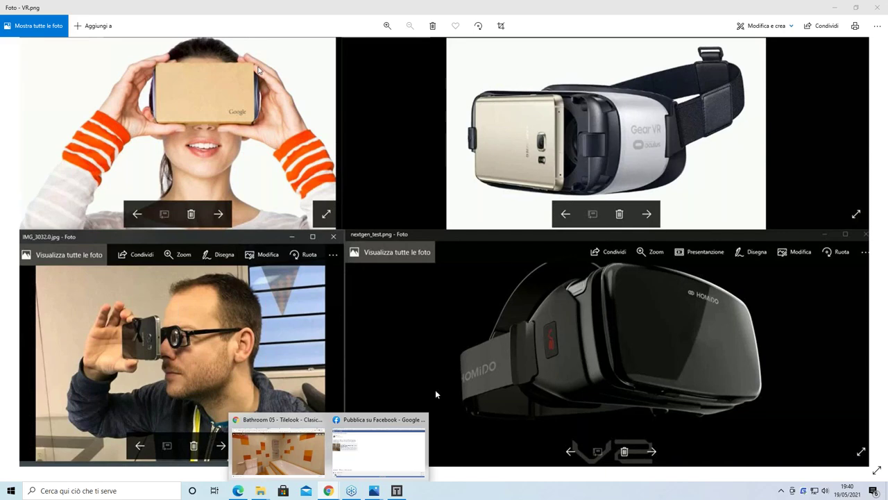
pyautogui.click(278, 451)
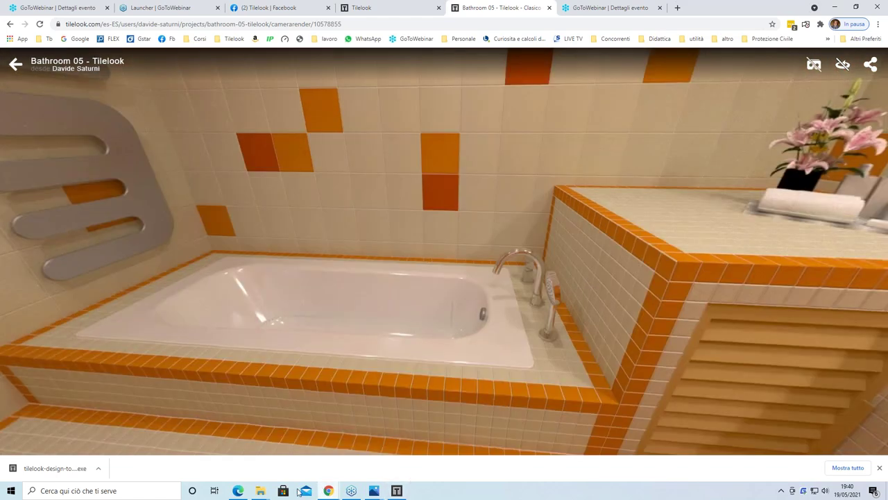
pyautogui.moveTo(329, 491)
pyautogui.moveTo(420, 311); pyautogui.dragTo(456, 313)
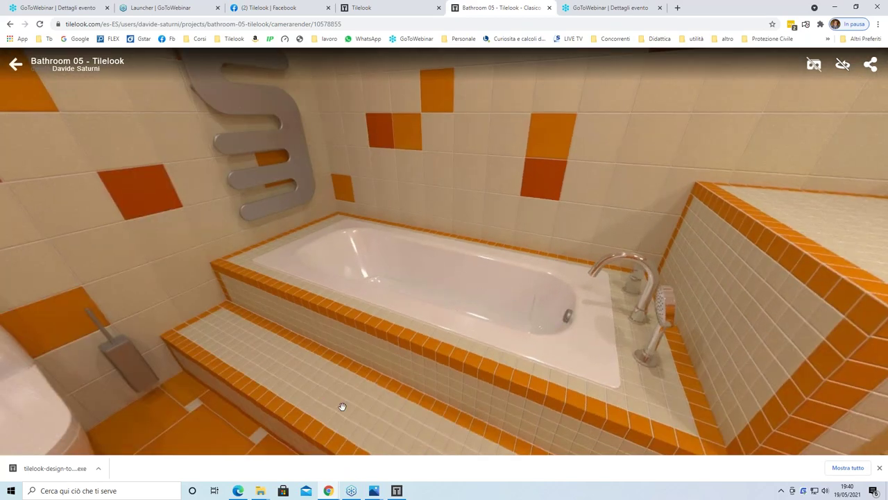
# Step: Open the panoramic render Camera 7.jpg from the x webinair TL subfolder of the May 2021 webinar folder on the Desktop
pyautogui.click(396, 491)
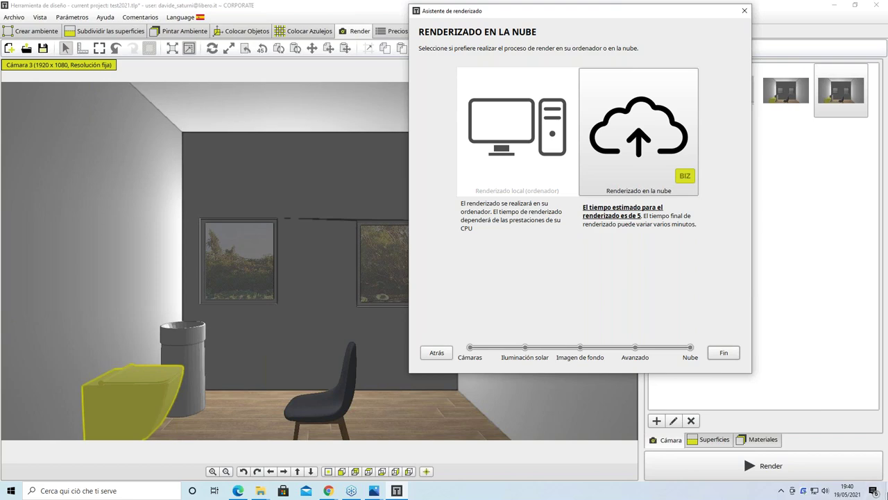
pyautogui.press('super+d')
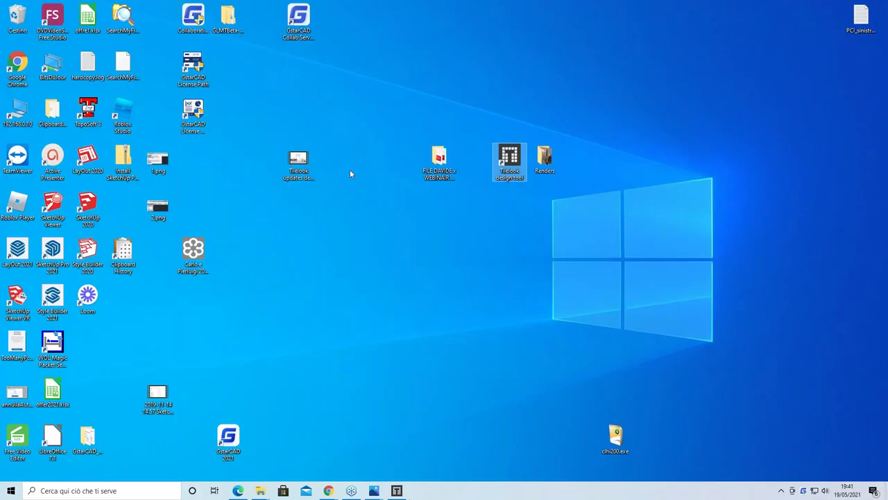
pyautogui.doubleClick(432, 165)
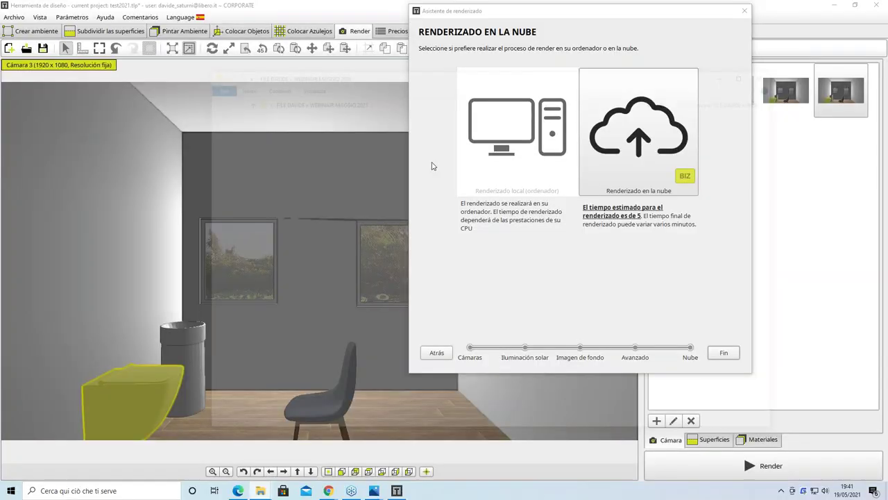
pyautogui.doubleClick(312, 145)
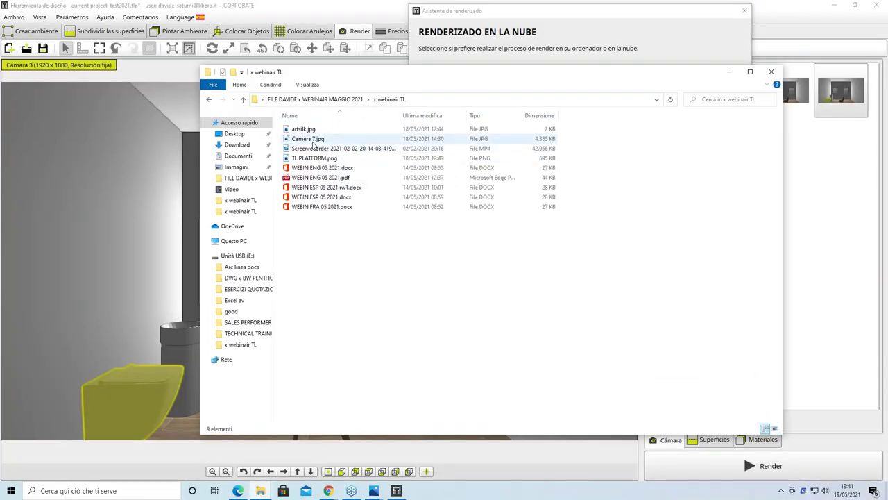
pyautogui.doubleClick(314, 141)
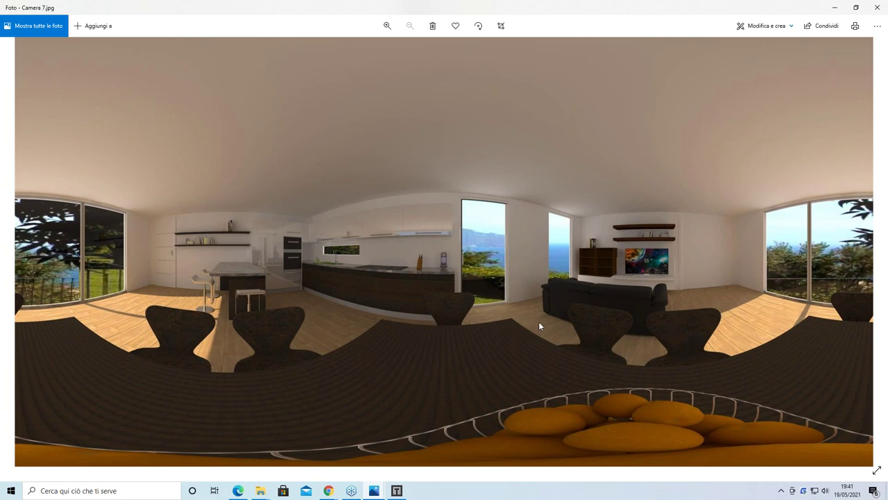
# Step: Close the cloud rendering wizard in the Tilelook design tool and return to Camera 7.jpg in Photos
pyautogui.click(397, 490)
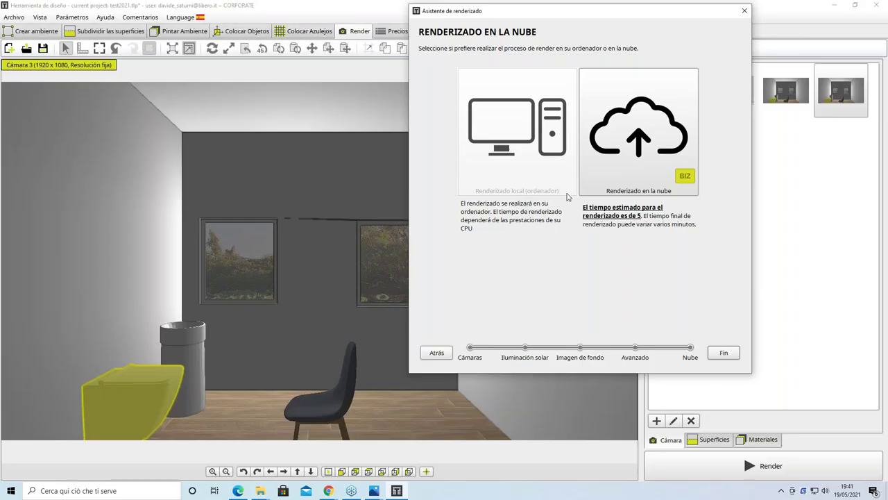
pyautogui.click(744, 12)
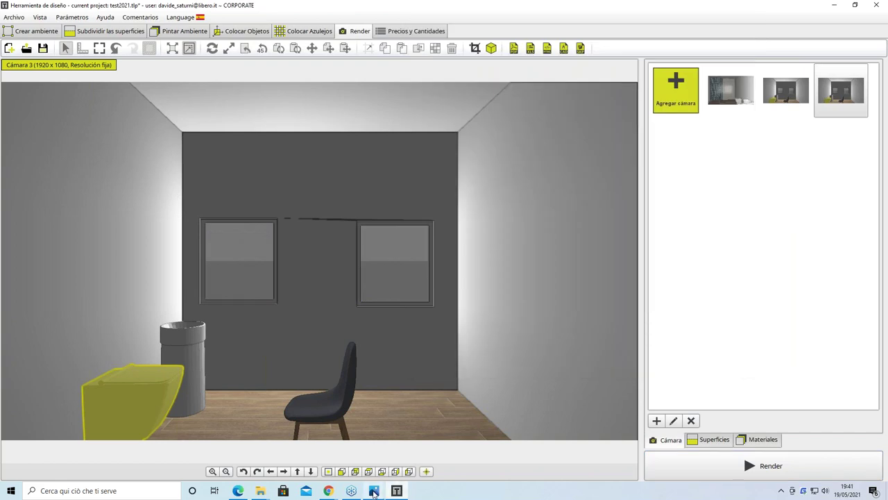
pyautogui.moveTo(374, 491)
pyautogui.click(581, 432)
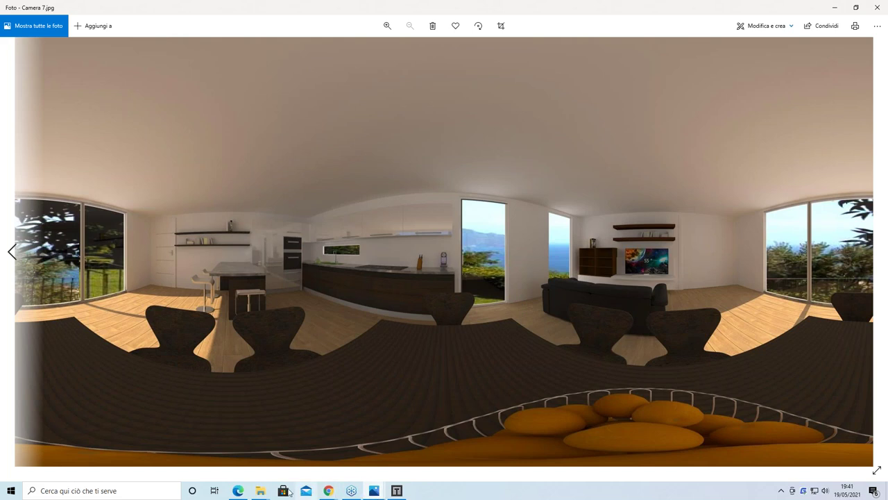
# Step: Switch to Chrome, return to the Mis proyectos list and open the D&P kitchen project from page 2
pyautogui.click(331, 491)
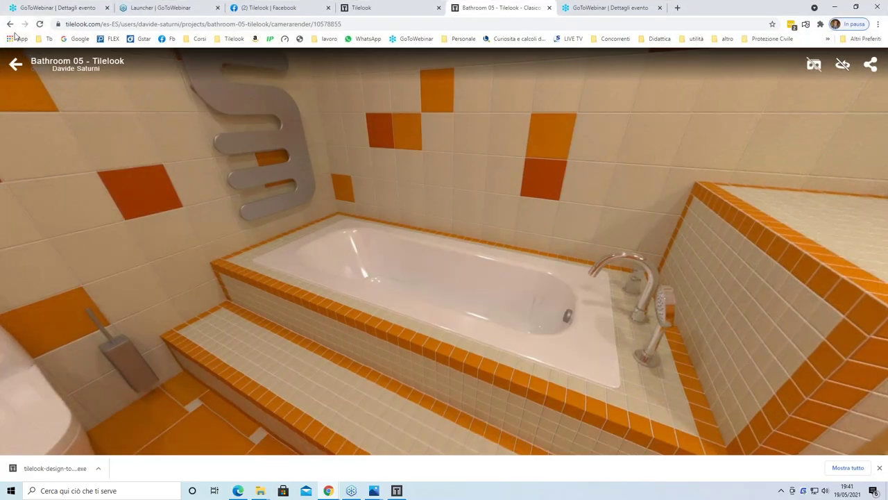
pyautogui.click(11, 25)
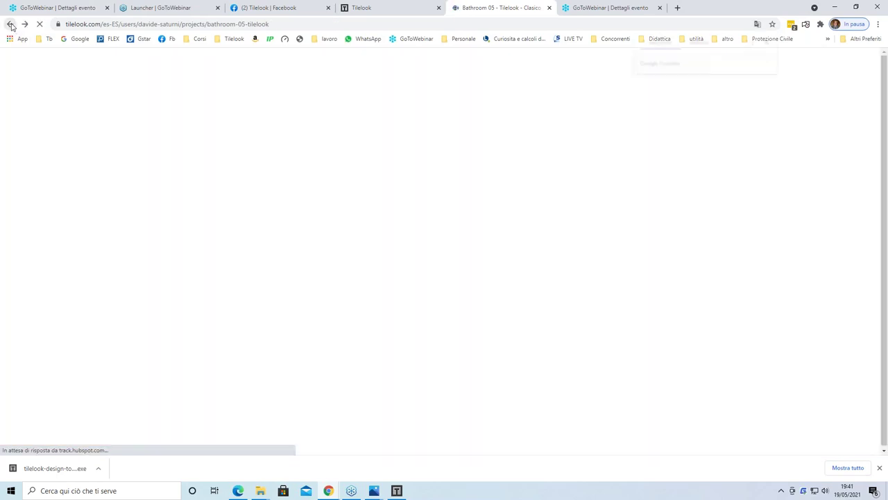
pyautogui.click(11, 25)
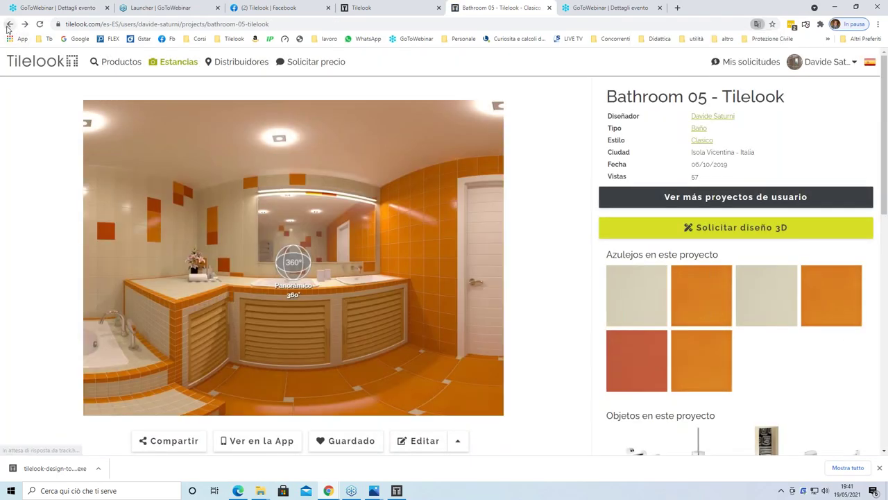
pyautogui.scroll(-4, 417, 368)
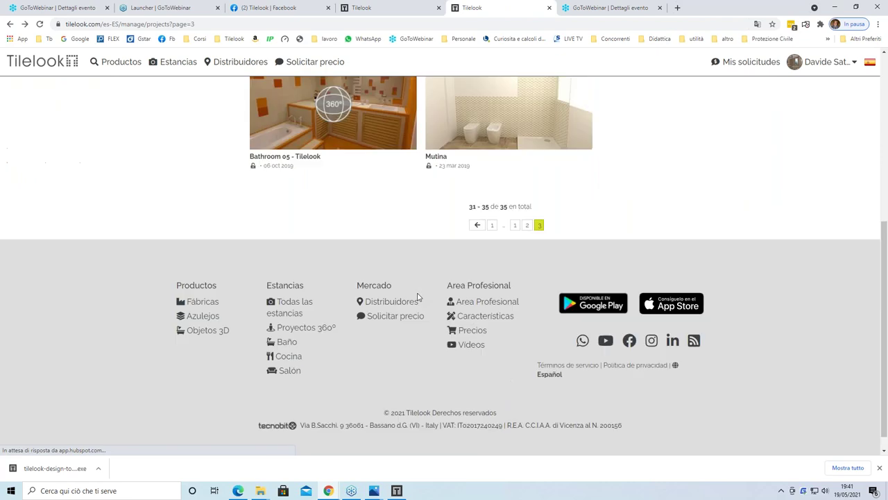
pyautogui.click(514, 261)
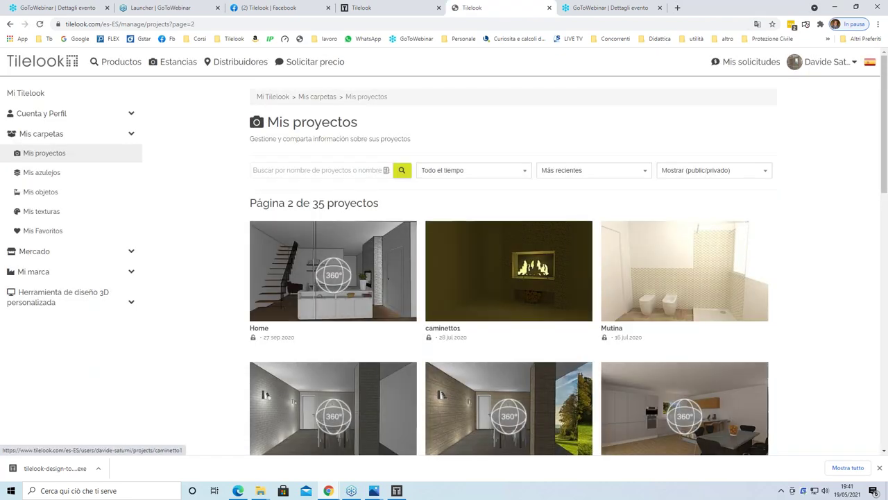
pyautogui.scroll(-3, 498, 274)
pyautogui.click(508, 328)
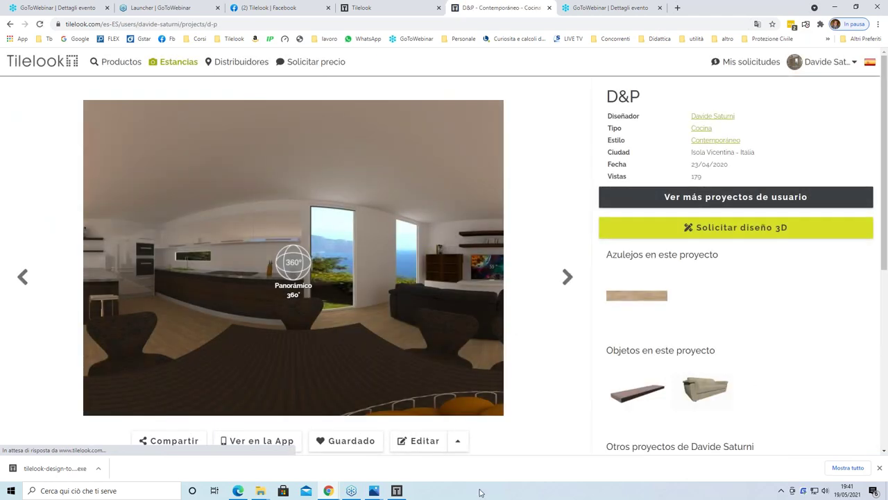
# Step: Compare Camera 7.jpg with the D&P project in Chrome and look around its 360° panorama from the large window to the kitchen island
pyautogui.moveTo(373, 491)
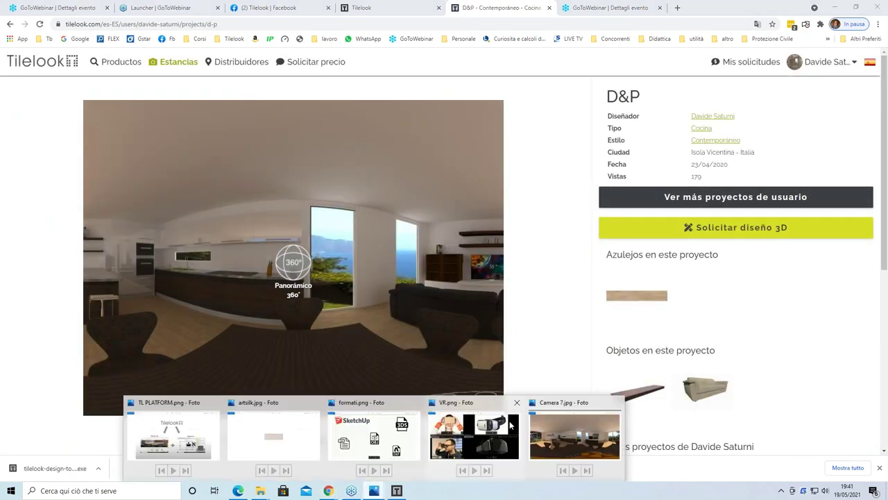
pyautogui.click(569, 432)
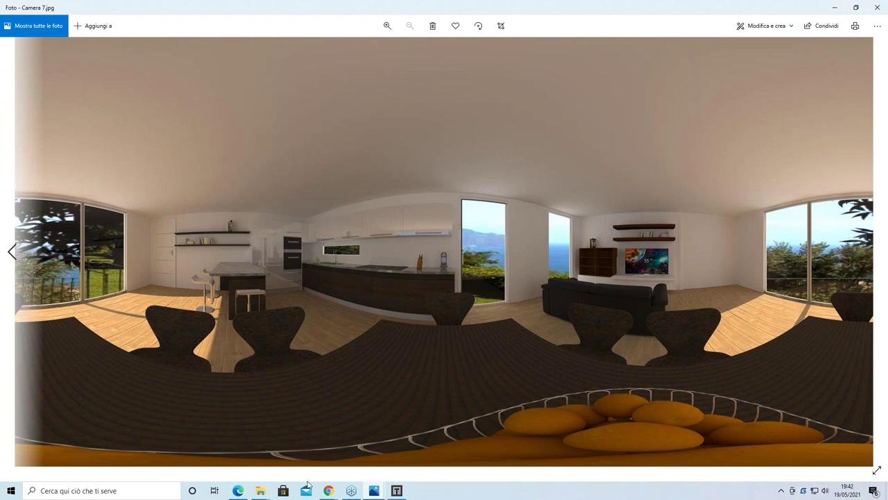
pyautogui.moveTo(336, 493)
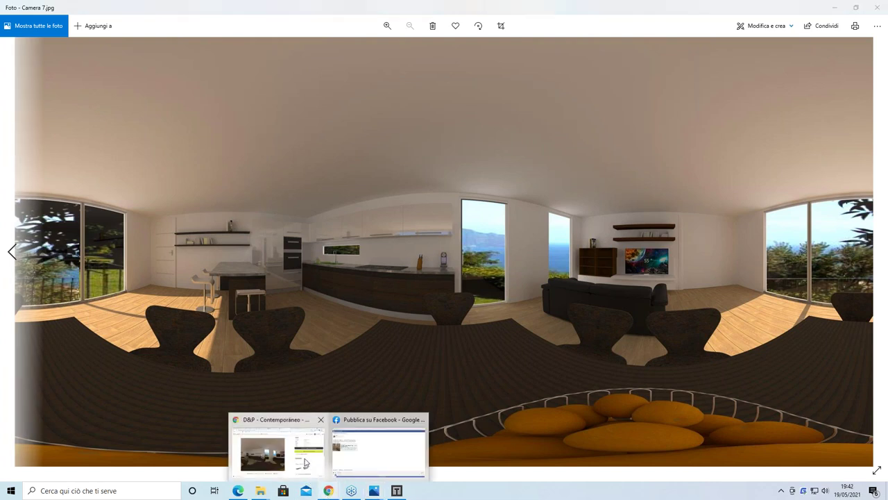
pyautogui.click(305, 462)
pyautogui.click(292, 261)
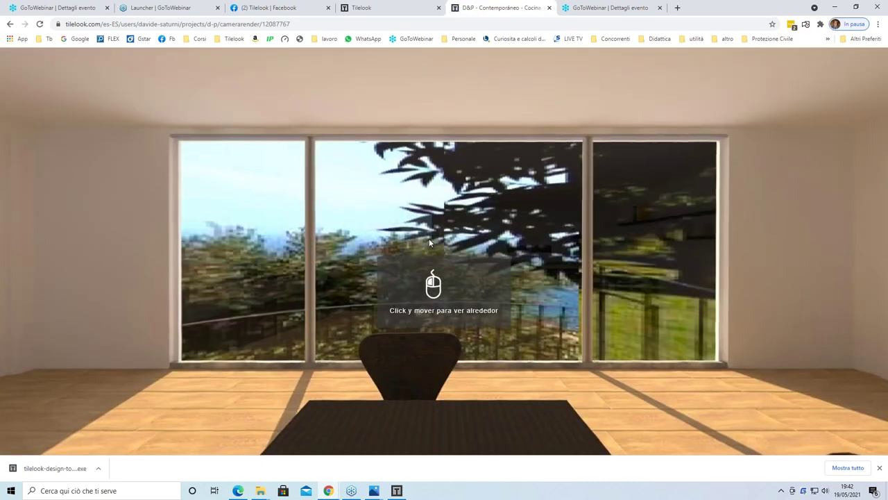
pyautogui.moveTo(429, 238); pyautogui.dragTo(398, 232)
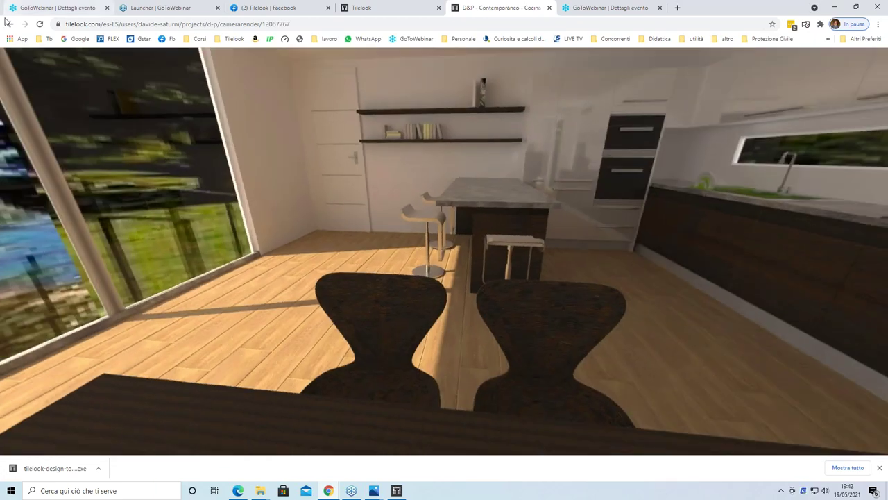
# Step: Open the D&P project's edit page, view its public or private publishing options, and return to the project page
pyautogui.click(11, 24)
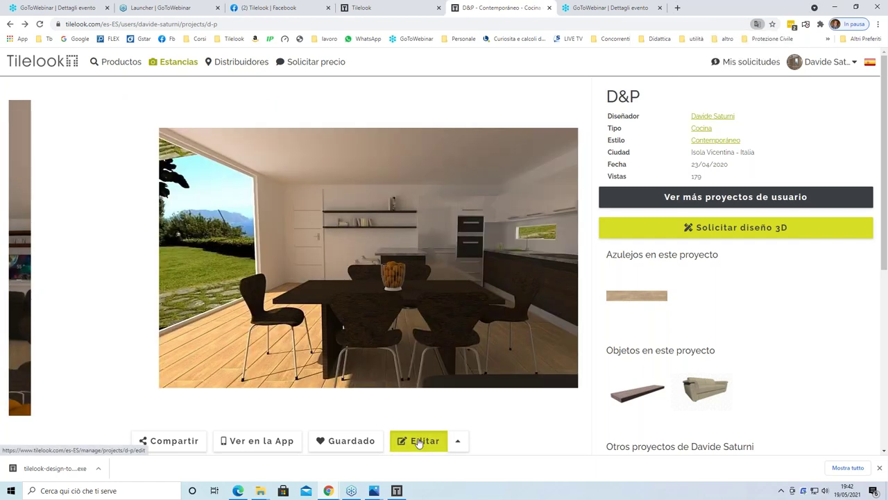
pyautogui.click(419, 440)
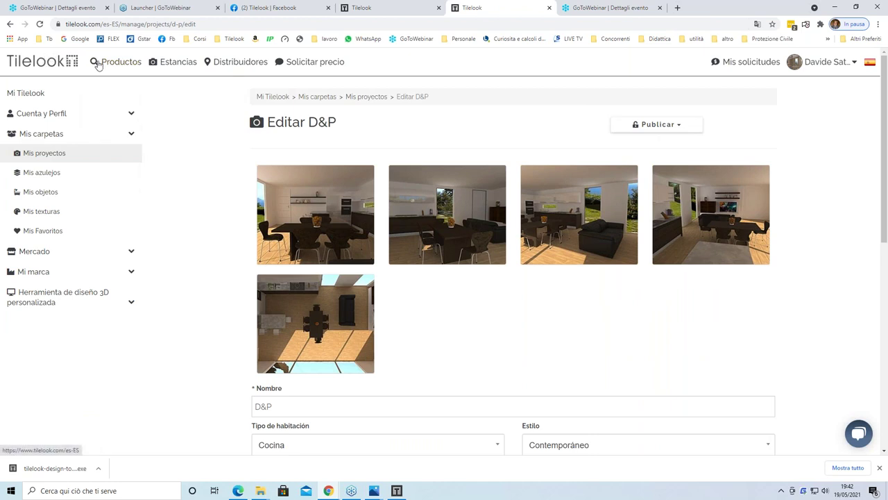
pyautogui.moveTo(158, 68)
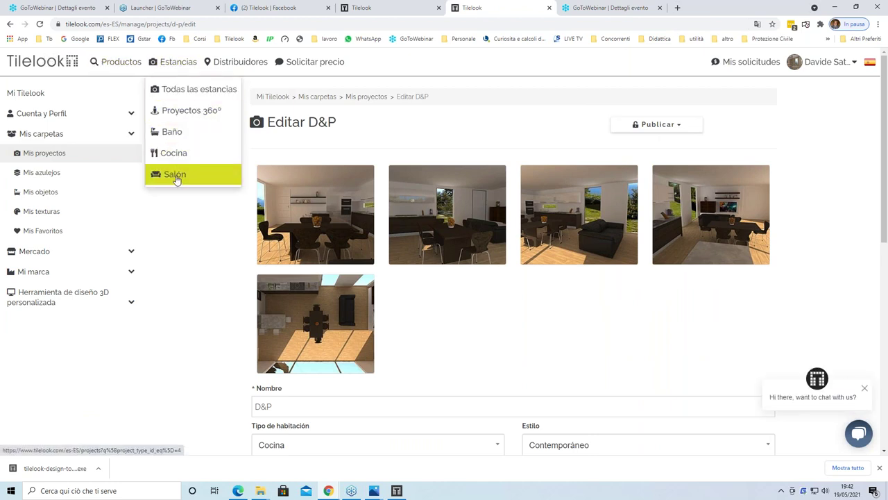
pyautogui.click(651, 125)
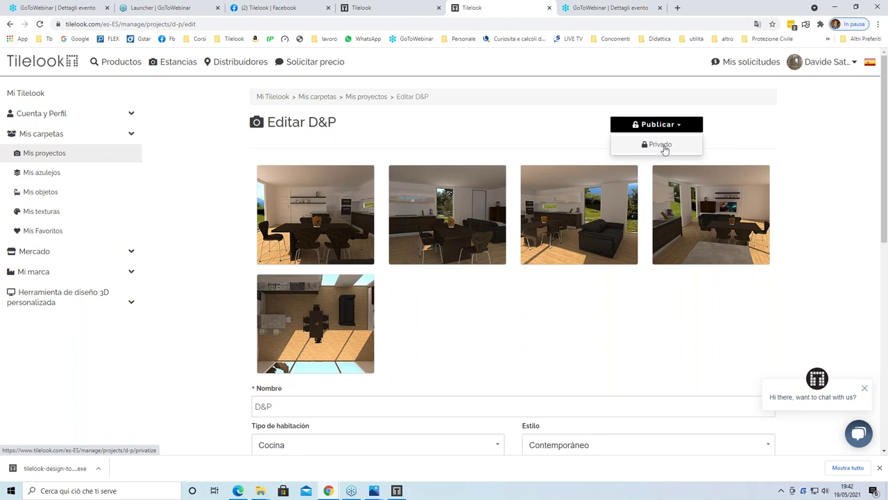
pyautogui.click(9, 25)
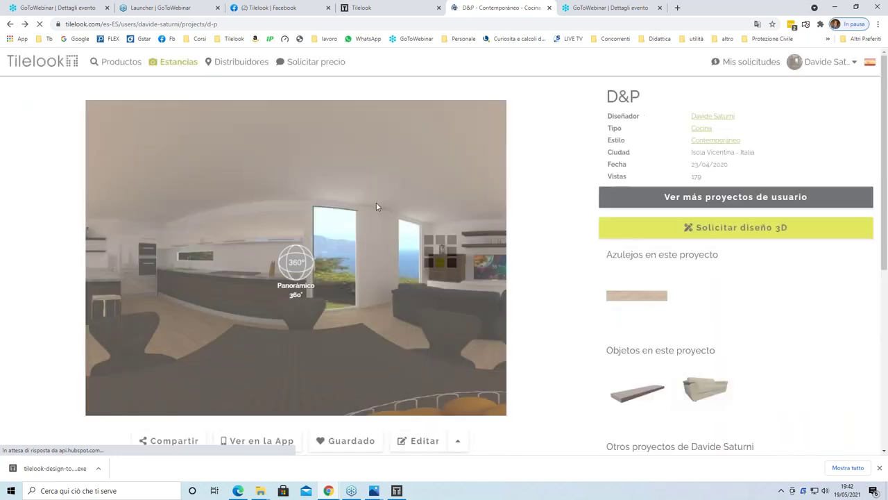
pyautogui.click(852, 62)
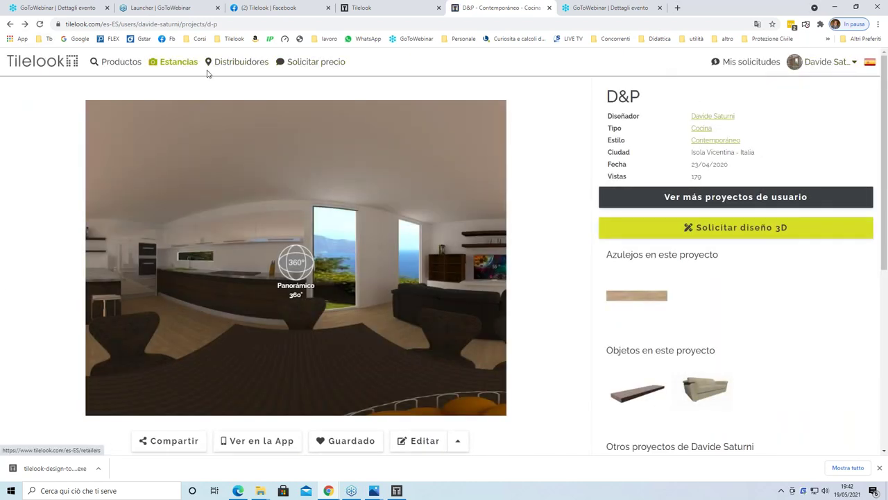
pyautogui.moveTo(182, 72)
pyautogui.moveTo(89, 61)
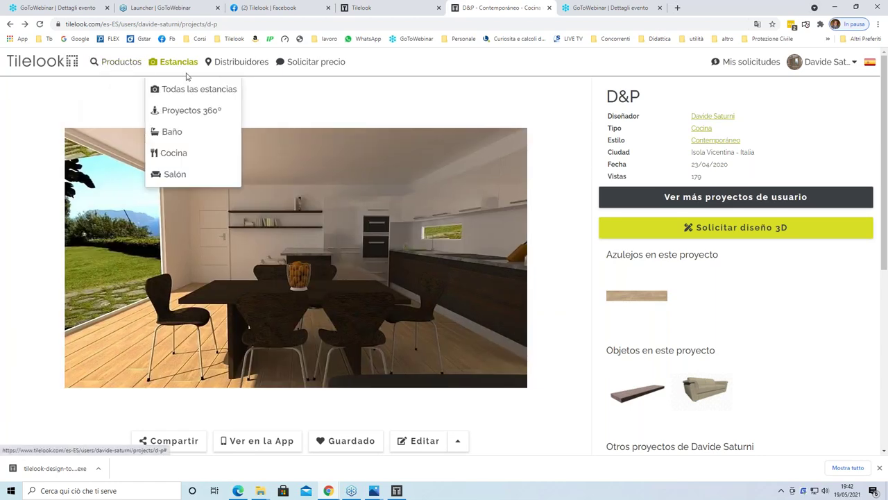
pyautogui.moveTo(818, 64)
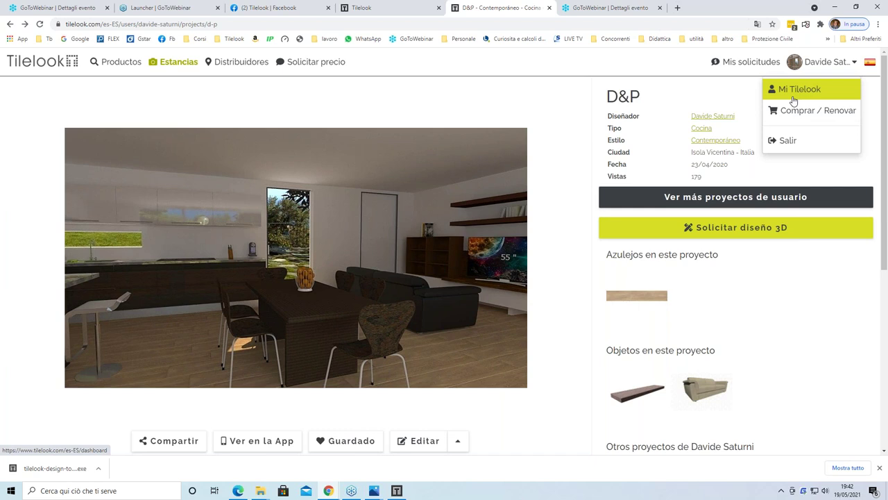
pyautogui.scroll(-1, 410, 198)
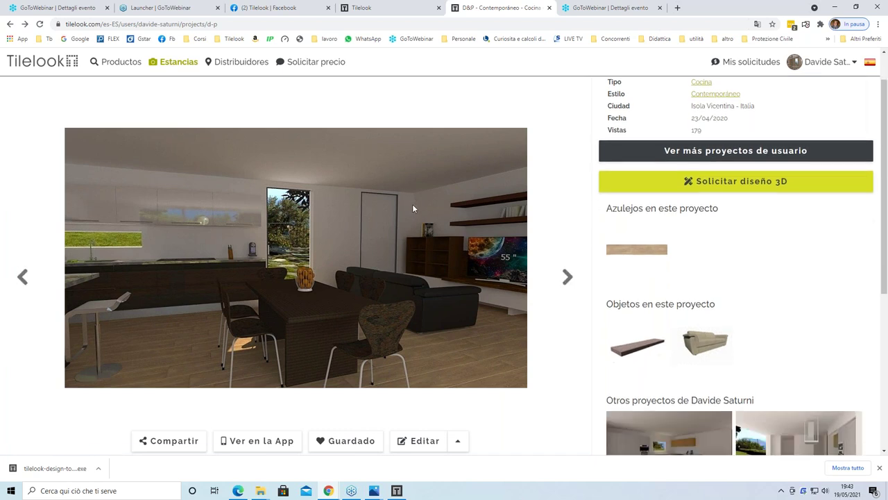
pyautogui.scroll(1, 417, 208)
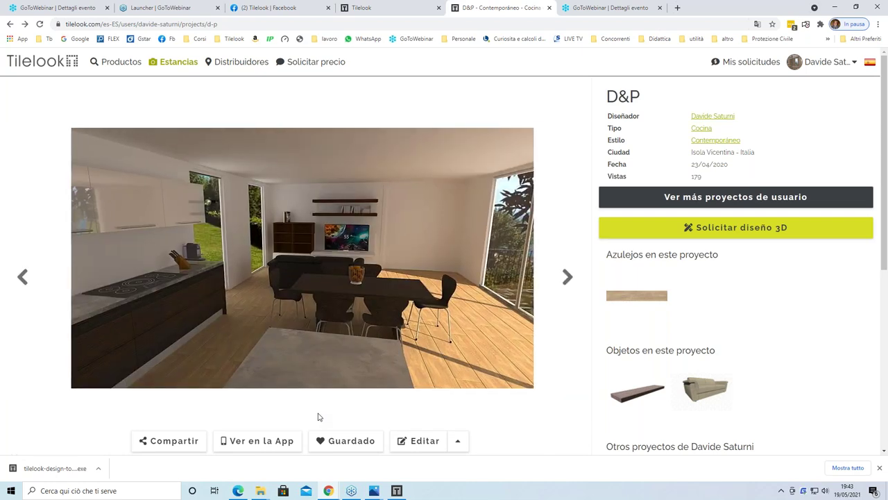
pyautogui.moveTo(328, 491)
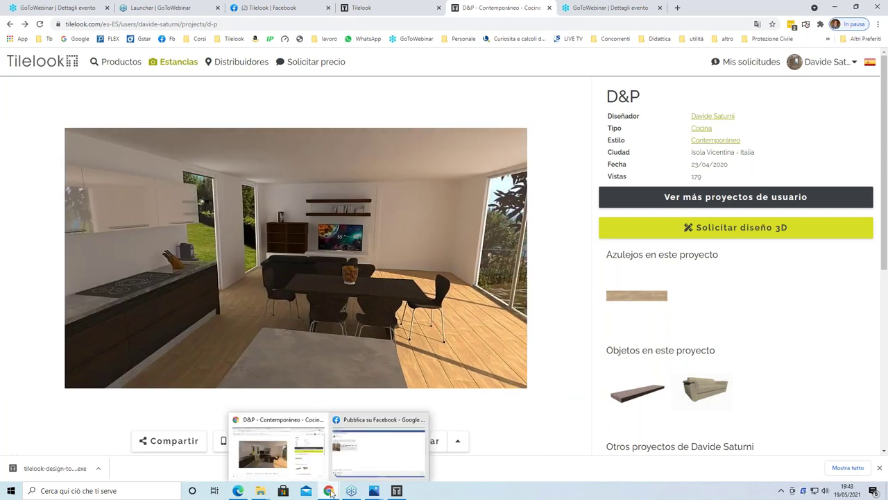
pyautogui.click(359, 449)
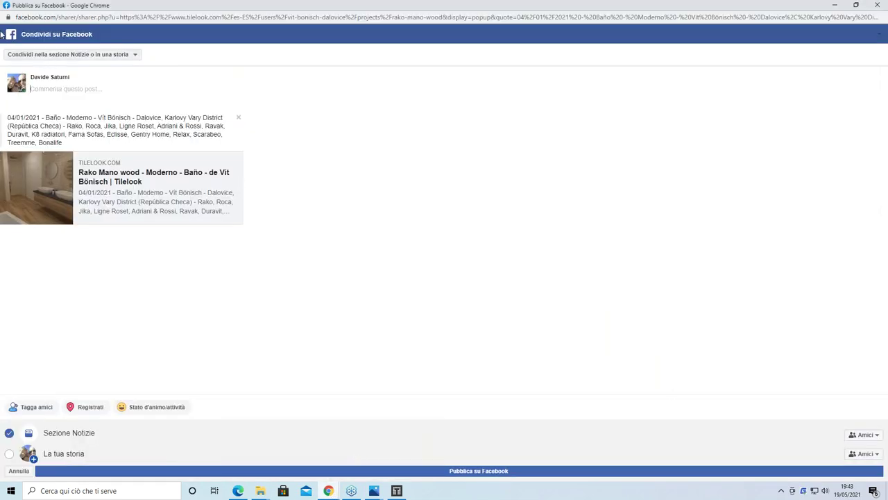
pyautogui.click(327, 491)
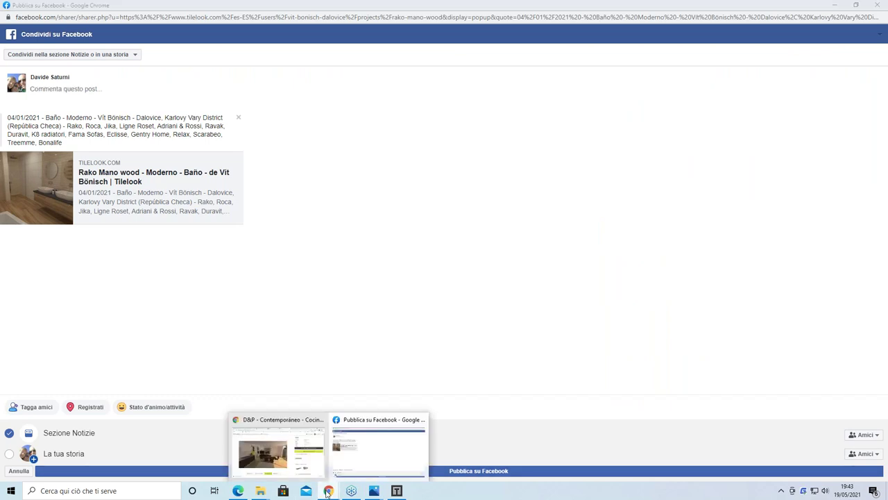
pyautogui.click(322, 460)
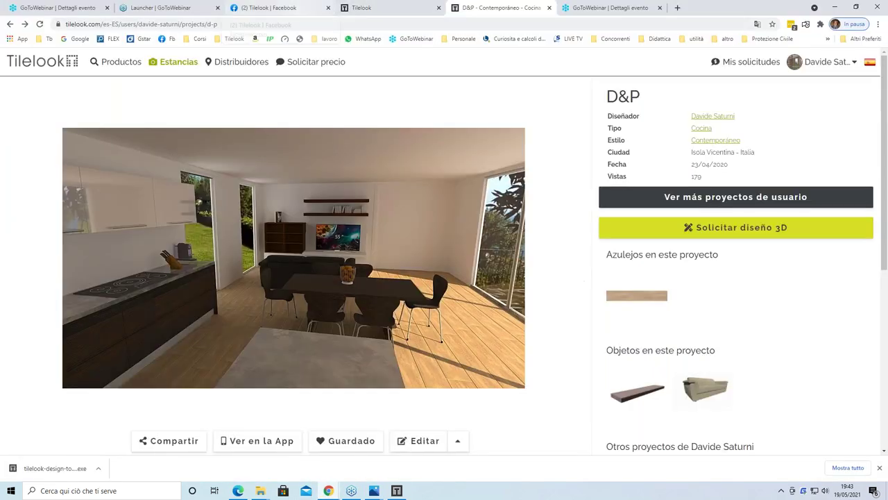
# Step: Start a photo post on the Tilelook Facebook page, check Camera 7.jpg in Photos and return to the file selection in Chrome
pyautogui.click(292, 7)
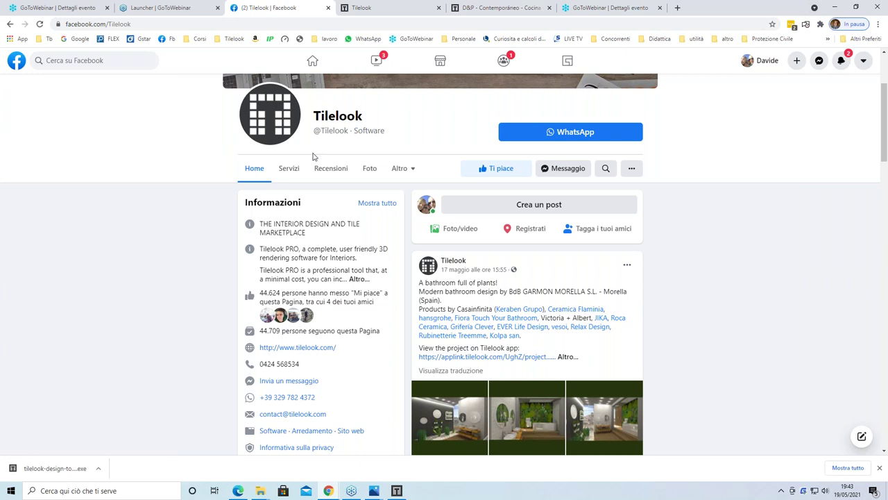
pyautogui.click(458, 234)
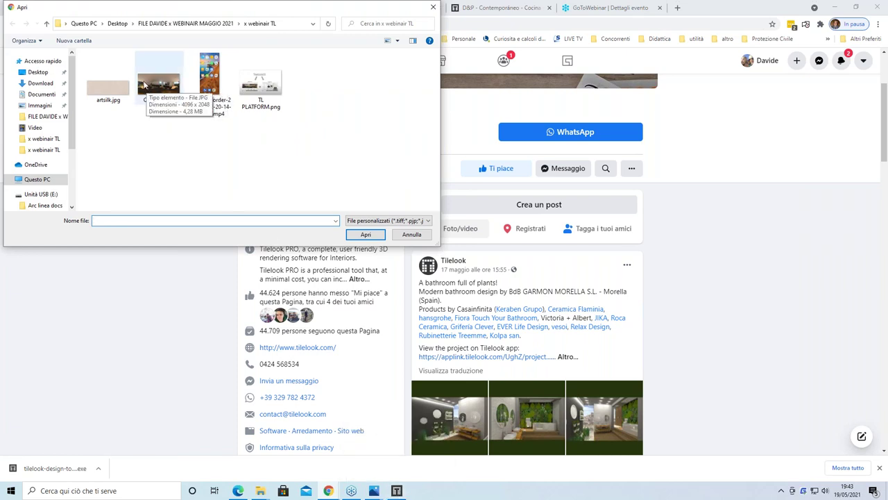
pyautogui.click(374, 491)
pyautogui.click(563, 448)
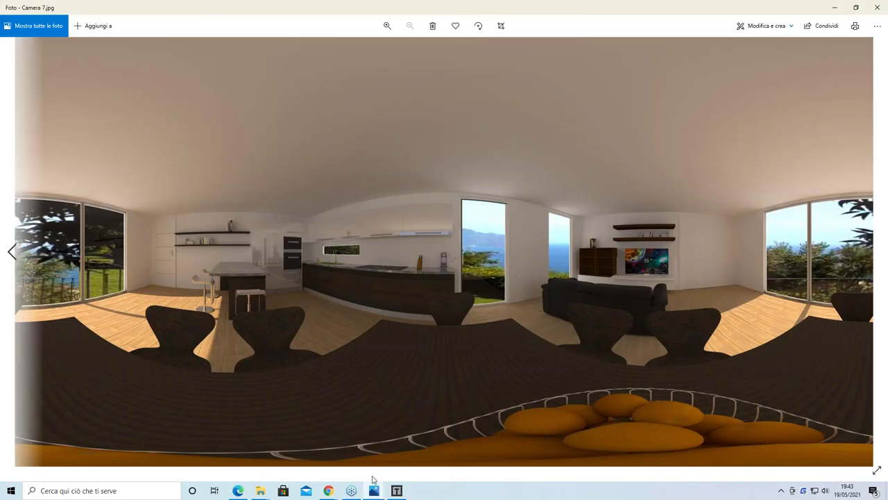
pyautogui.click(328, 491)
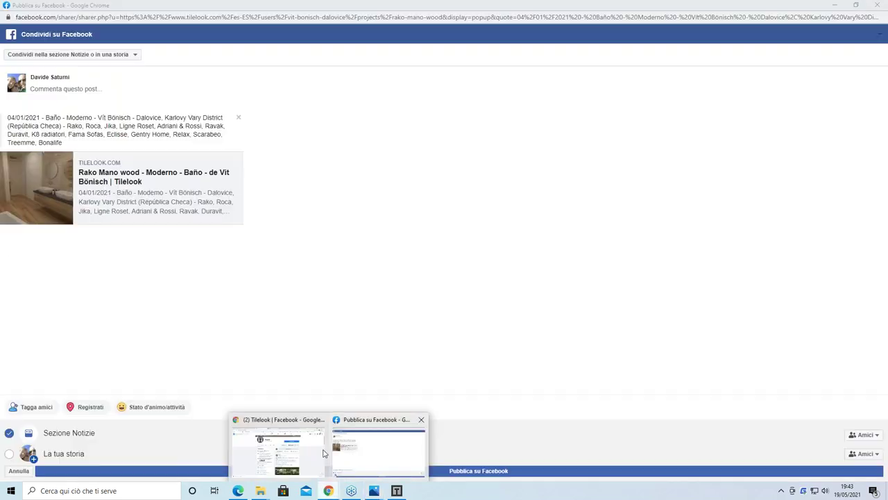
pyautogui.click(322, 453)
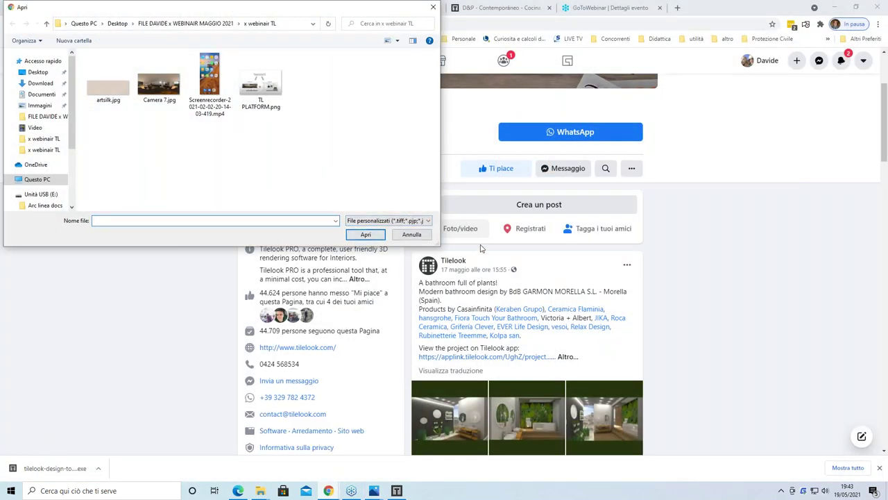
# Step: Attach Camera 7.jpg to the Facebook post and publish it on the Tilelook page
pyautogui.click(160, 87)
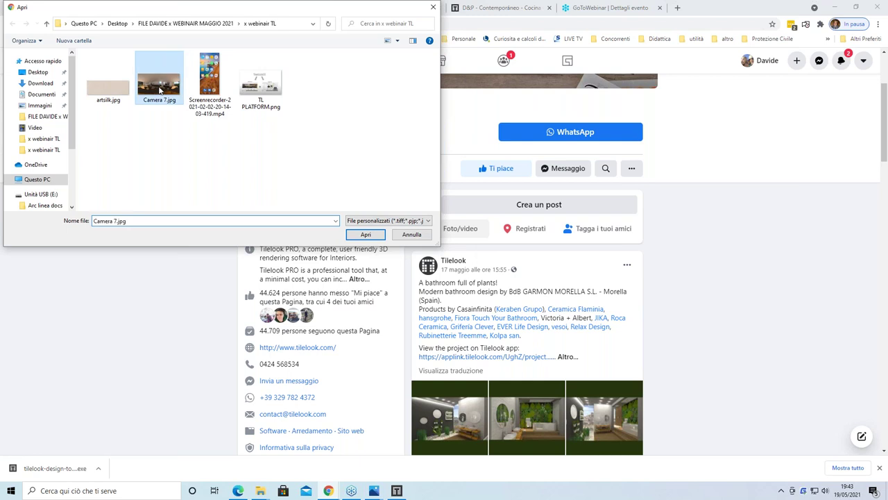
pyautogui.click(364, 235)
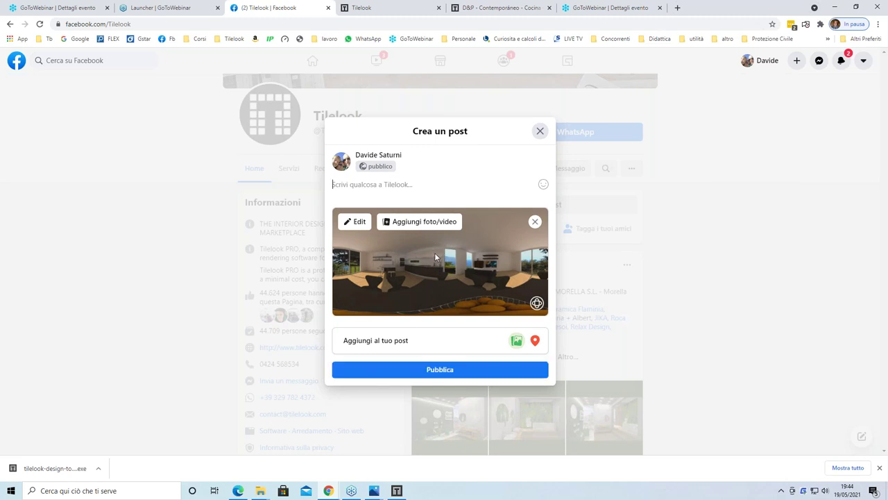
pyautogui.click(440, 374)
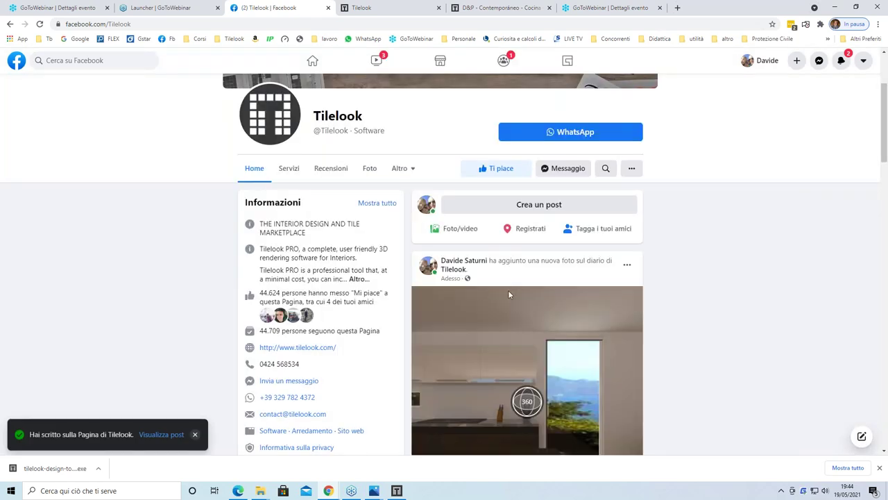
# Step: Look around the published 360° kitchen panorama in the new Facebook post
pyautogui.scroll(-1, 527, 298)
pyautogui.scroll(-3, 545, 311)
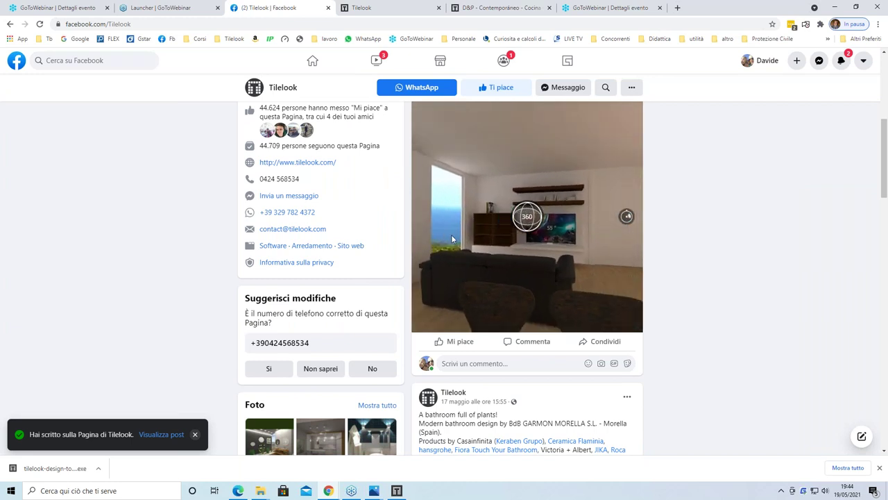
pyautogui.moveTo(570, 239); pyautogui.dragTo(601, 239)
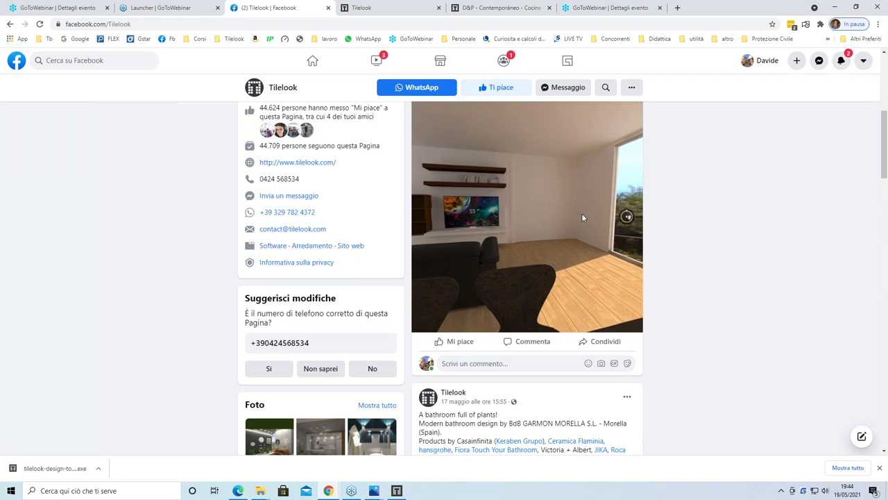
pyautogui.scroll(1, 520, 216)
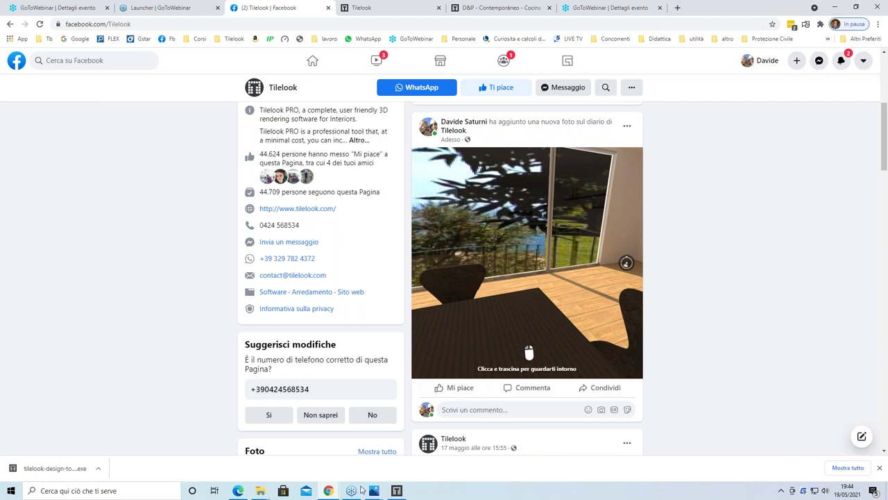
# Step: Switch to the Tilelook design tool and review the project's tile and object prices and quantities
pyautogui.click(403, 493)
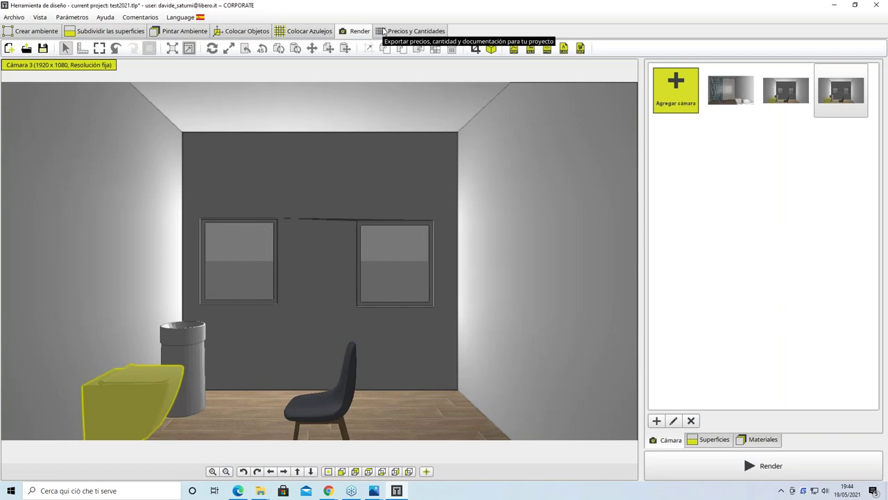
pyautogui.click(417, 32)
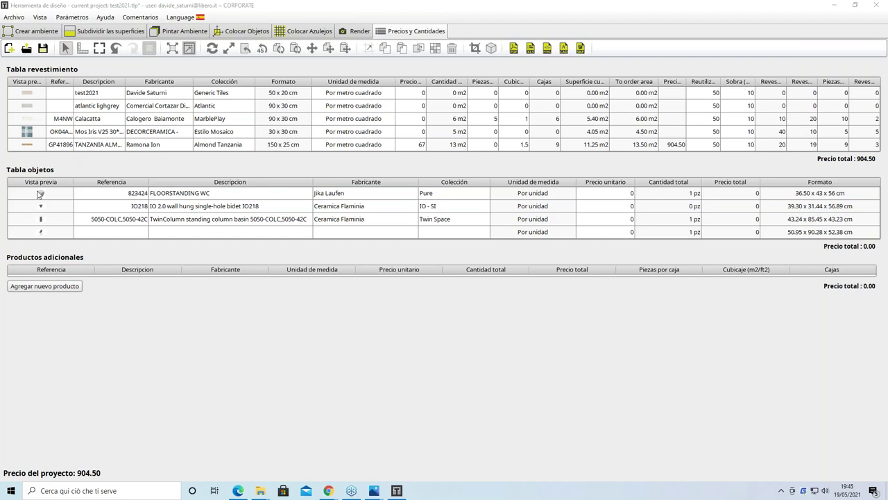
pyautogui.moveTo(41, 217)
pyautogui.moveTo(39, 235)
# Step: Start an Excel export that includes the tile and object price and quantity sections, keeping the default tile table columns
pyautogui.click(530, 49)
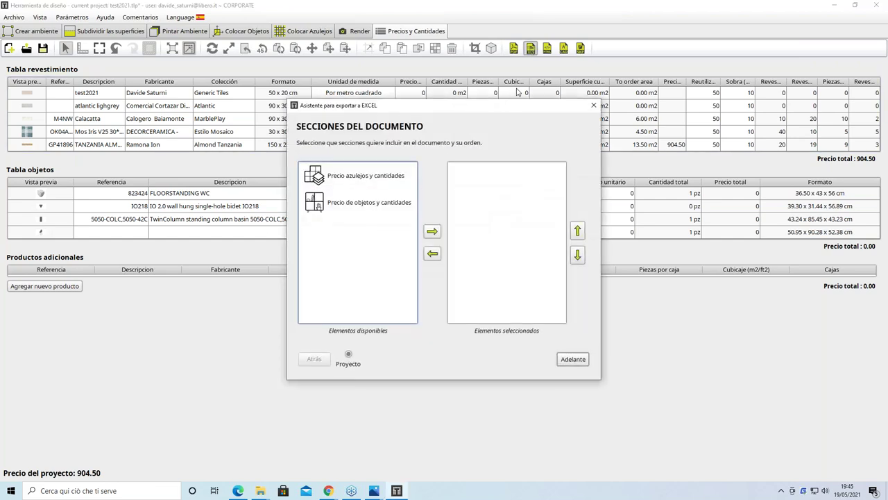
pyautogui.click(375, 176)
pyautogui.click(432, 231)
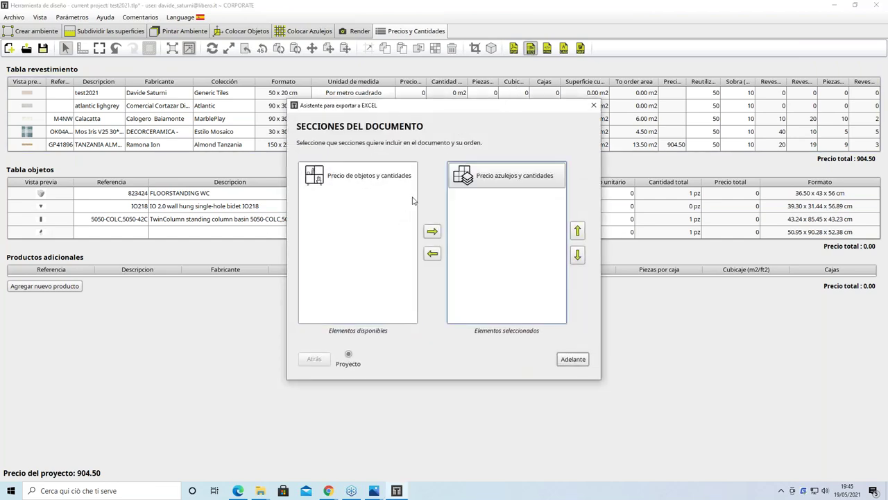
pyautogui.click(386, 171)
pyautogui.click(433, 231)
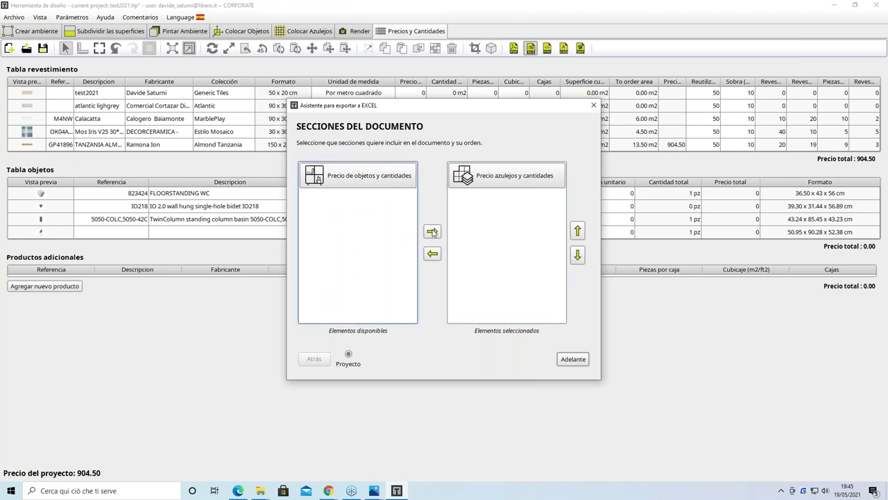
pyautogui.click(575, 359)
pyautogui.click(568, 359)
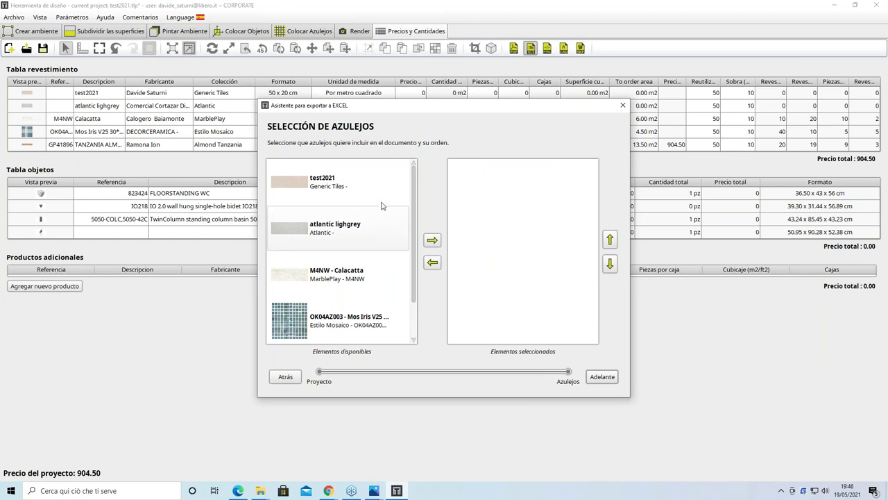
# Step: Include the test2021, atlantic lighgrey, M4NW - Calacatta and OK04AZ003 - Mos Iris V25 tiles in the Excel export
pyautogui.click(326, 182)
pyautogui.click(432, 240)
pyautogui.click(363, 182)
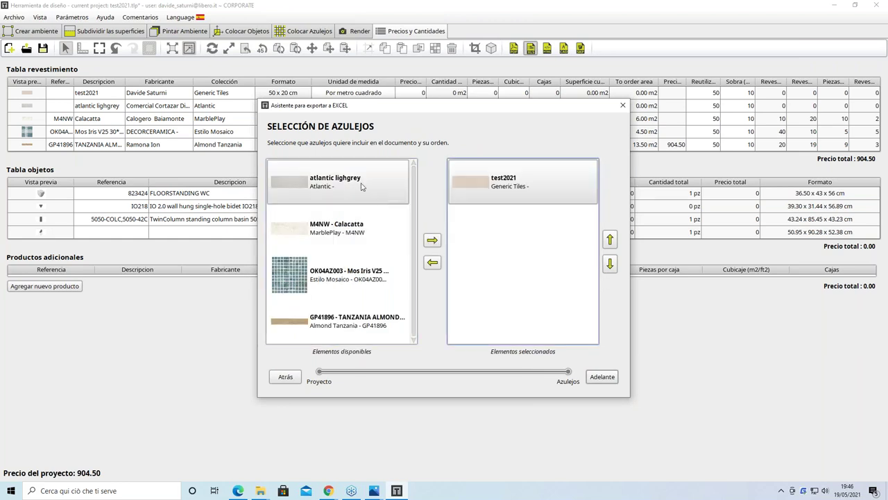
pyautogui.click(432, 240)
pyautogui.click(352, 195)
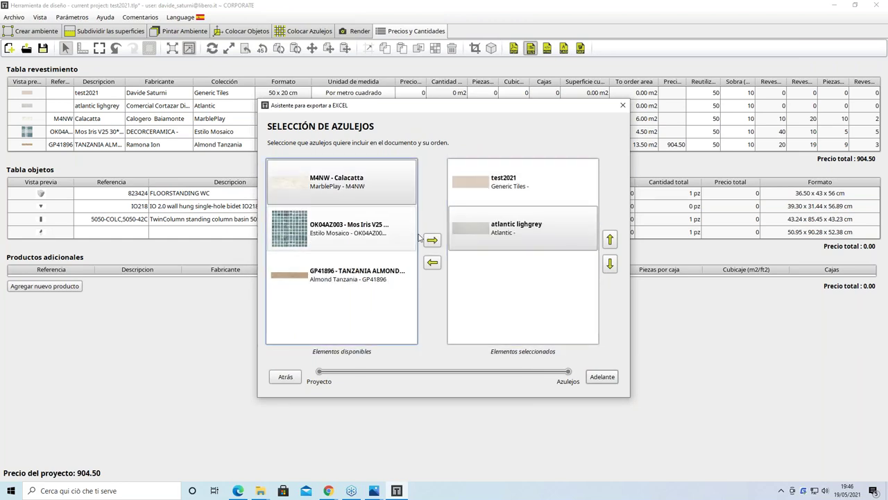
pyautogui.click(433, 240)
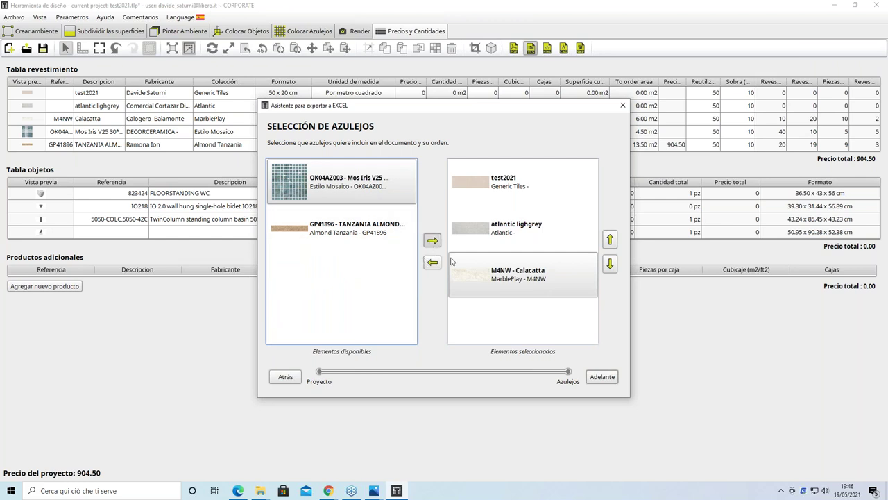
pyautogui.click(433, 240)
pyautogui.click(613, 378)
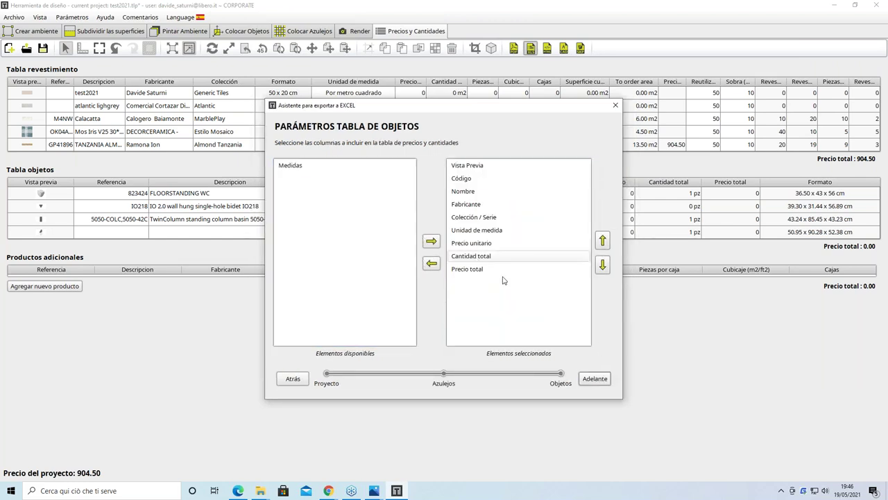
# Step: Keep the default object table columns and include the FLOORSTANDING WC, IO 2.0 wall hung bidet and TwinColumn basin in the export
pyautogui.click(594, 378)
pyautogui.click(359, 192)
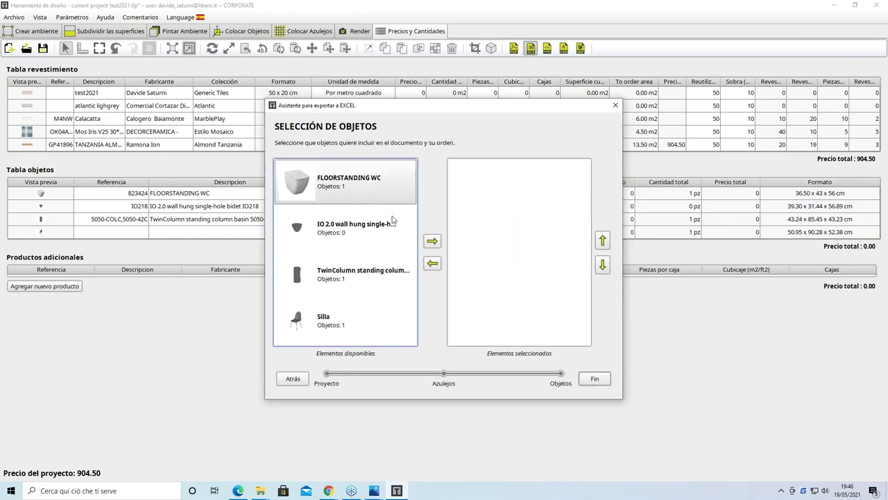
pyautogui.click(432, 241)
pyautogui.click(433, 241)
pyautogui.click(366, 215)
pyautogui.click(432, 241)
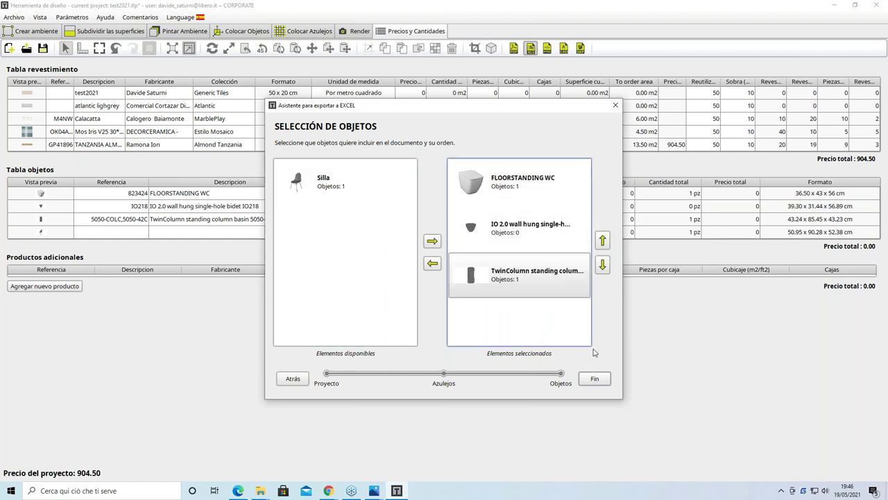
# Step: Finish the export and save the Excel file as presupuesto1 on the Desktop
pyautogui.click(607, 382)
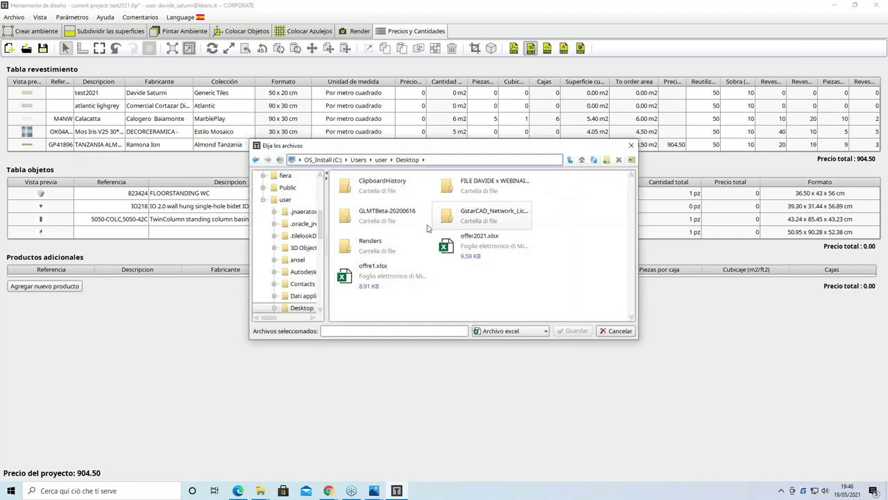
pyautogui.click(389, 330)
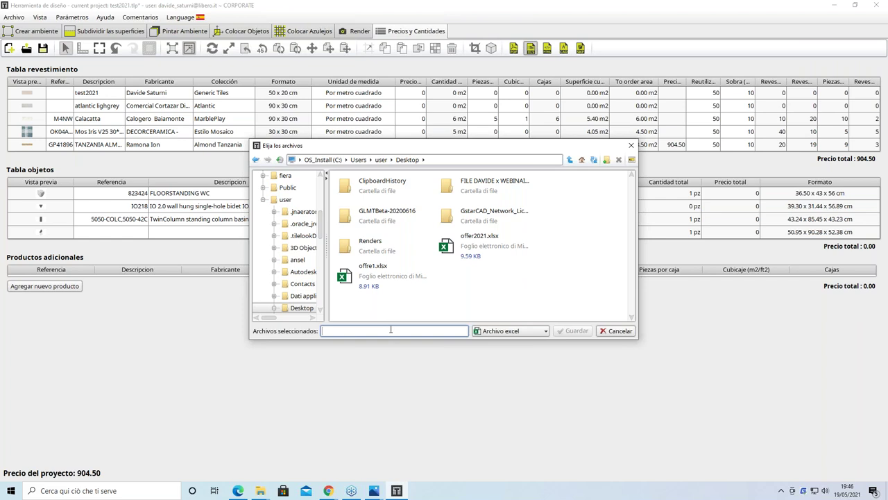
pyautogui.write('presupuesto1')
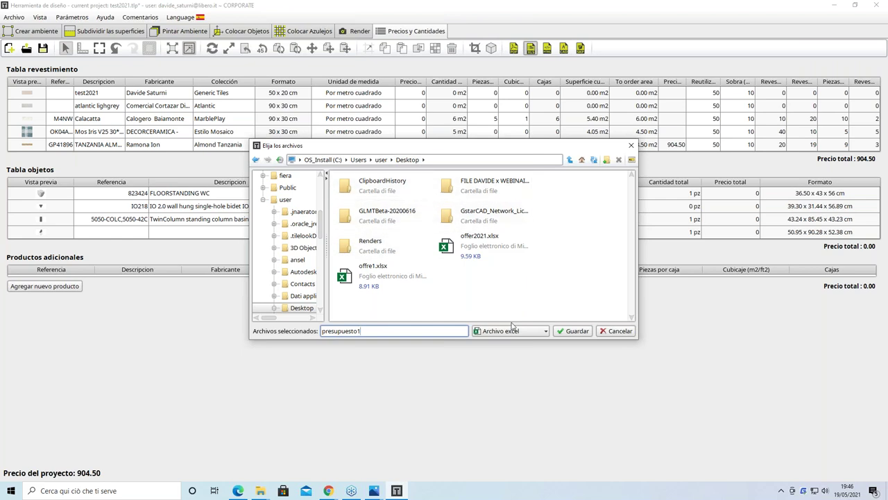
pyautogui.click(567, 332)
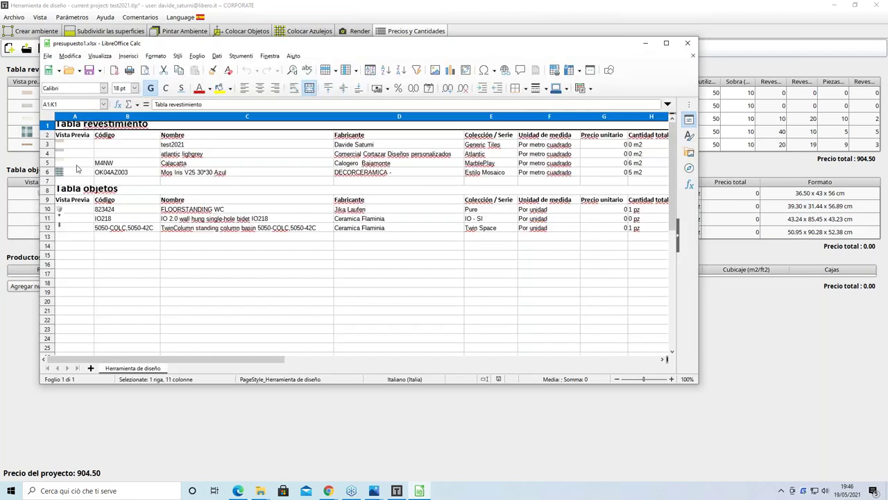
# Step: Examine the collection, unit of measure and unit price entries in presupuesto1.xlsx, and close the spreadsheet
pyautogui.click(437, 220)
pyautogui.click(494, 209)
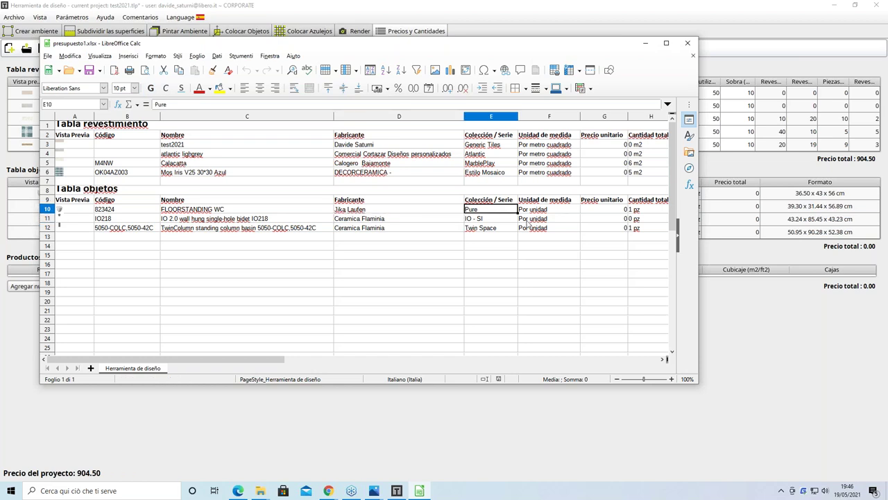
pyautogui.click(538, 227)
pyautogui.press('Up')
pyautogui.press('Up')
pyautogui.click(591, 229)
pyautogui.click(596, 211)
pyautogui.click(600, 226)
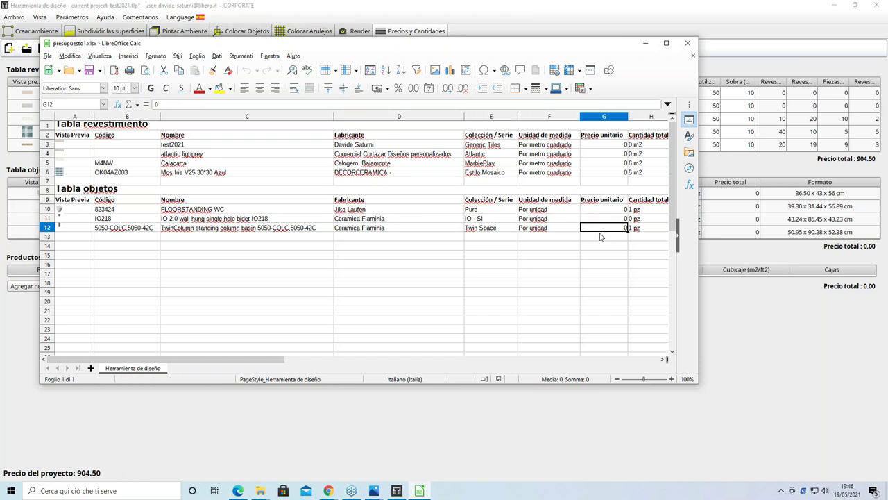
pyautogui.click(686, 43)
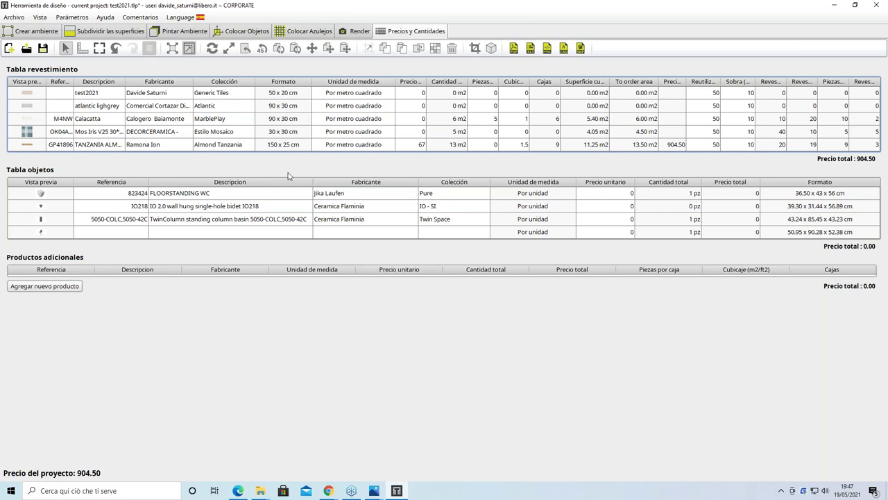
# Step: Start a PDF export with the default project and page settings, including camera views, 2D surface plans, and tile and object prices
pyautogui.click(513, 49)
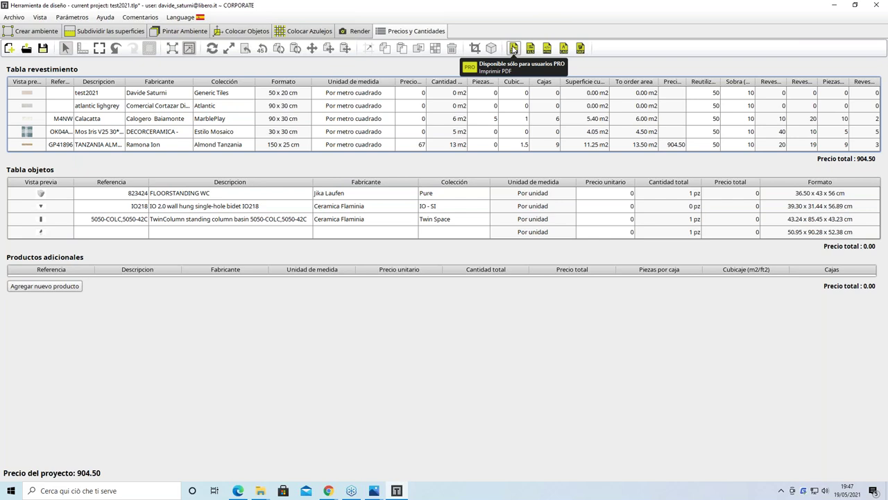
pyautogui.click(514, 48)
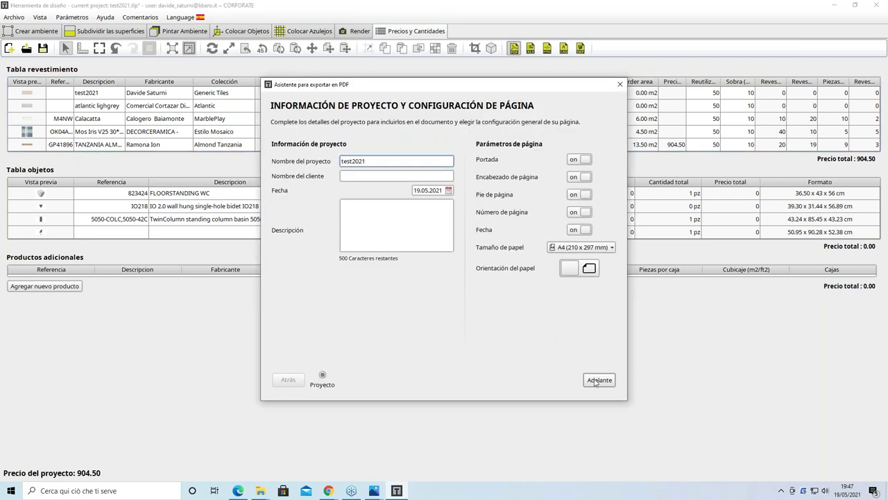
pyautogui.click(595, 381)
pyautogui.click(362, 161)
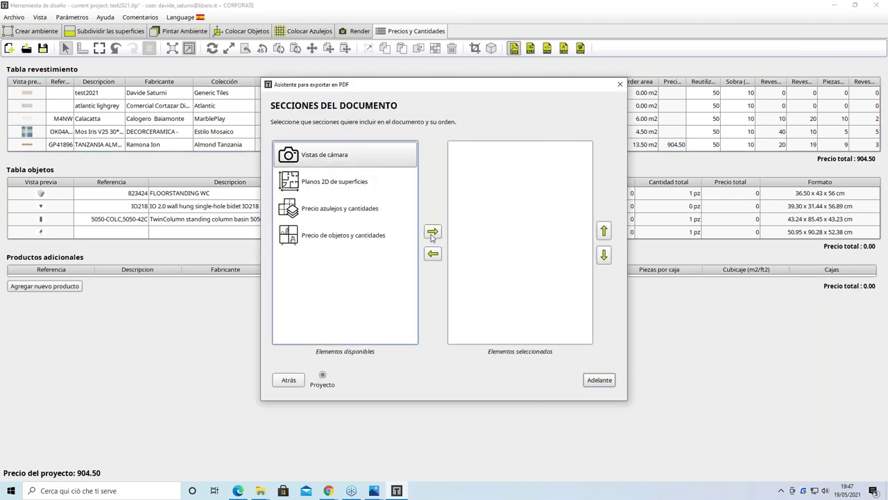
pyautogui.click(431, 233)
pyautogui.click(362, 161)
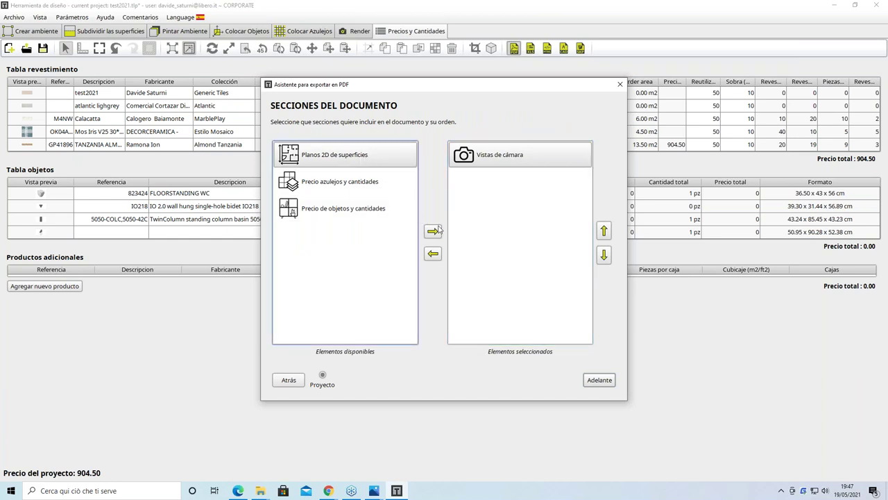
pyautogui.click(432, 231)
pyautogui.click(373, 162)
pyautogui.click(433, 232)
pyautogui.click(381, 163)
pyautogui.click(431, 231)
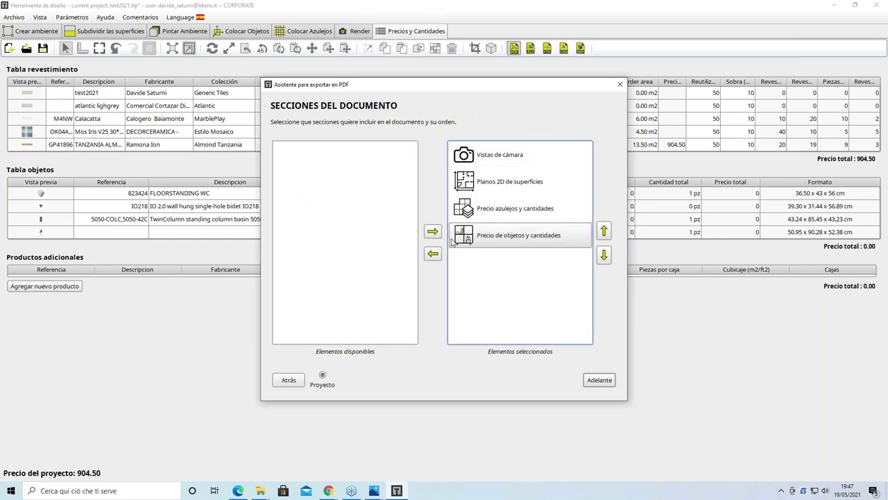
# Step: Keep the one-camera page layout with camera names and include Cámara 1 and Cámara 2 in the PDF export
pyautogui.click(600, 380)
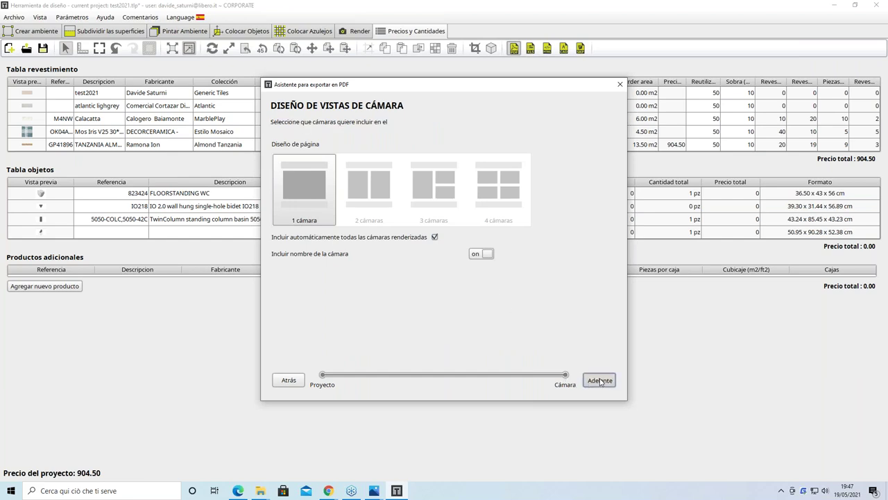
pyautogui.click(600, 380)
pyautogui.click(385, 181)
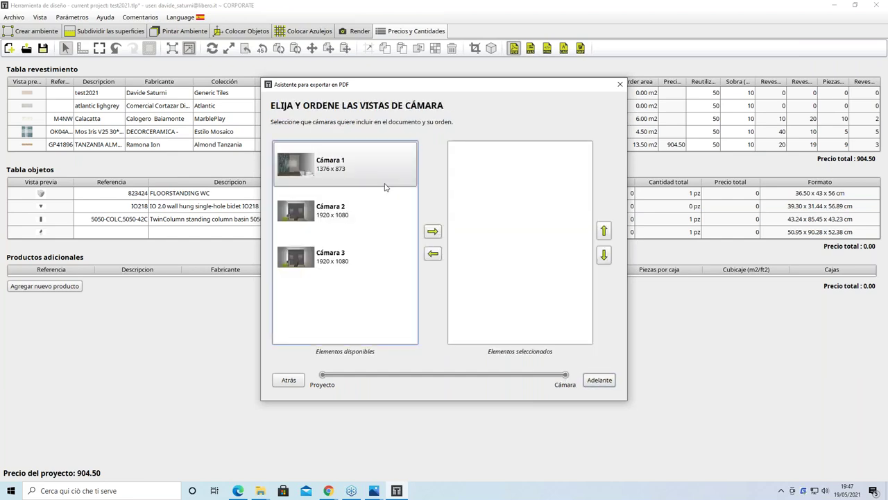
pyautogui.click(432, 231)
pyautogui.click(344, 167)
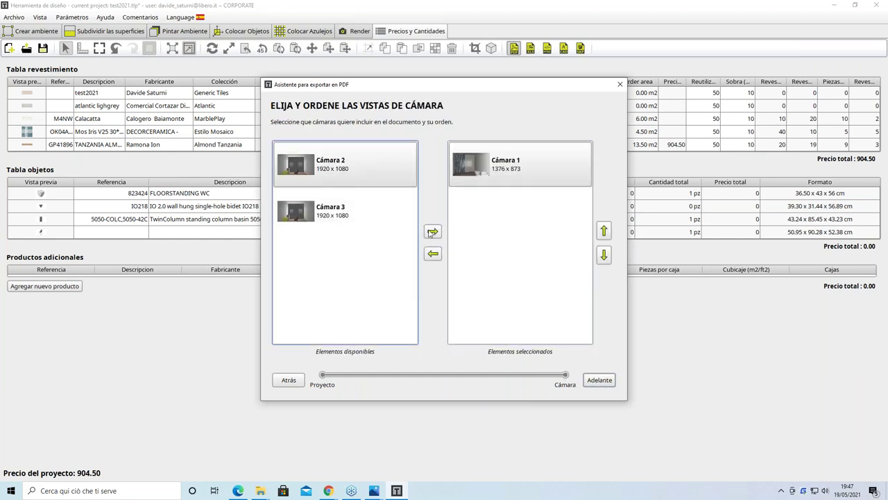
pyautogui.click(432, 231)
pyautogui.click(600, 380)
# Step: Keep the default surface plans and include the test2021, M4NW - Calacatta and OK04AZ003 - Mos Iris V25 tiles in the PDF export
pyautogui.click(601, 381)
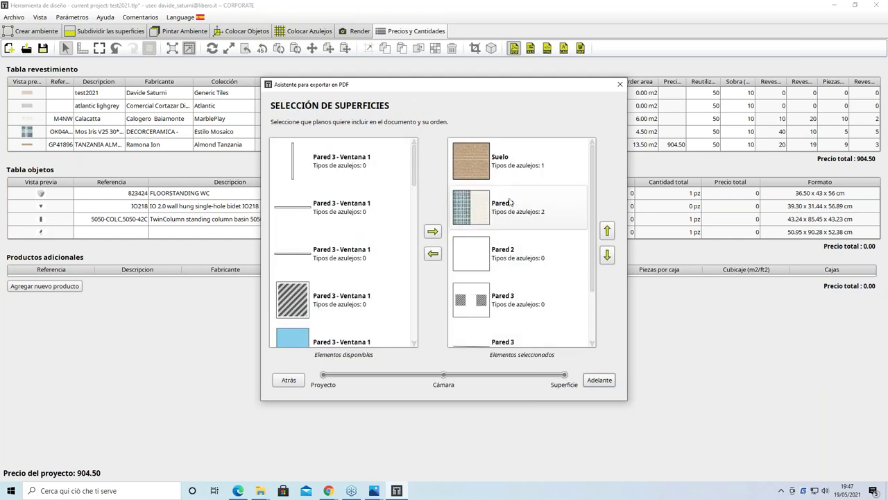
pyautogui.click(601, 381)
pyautogui.click(601, 381)
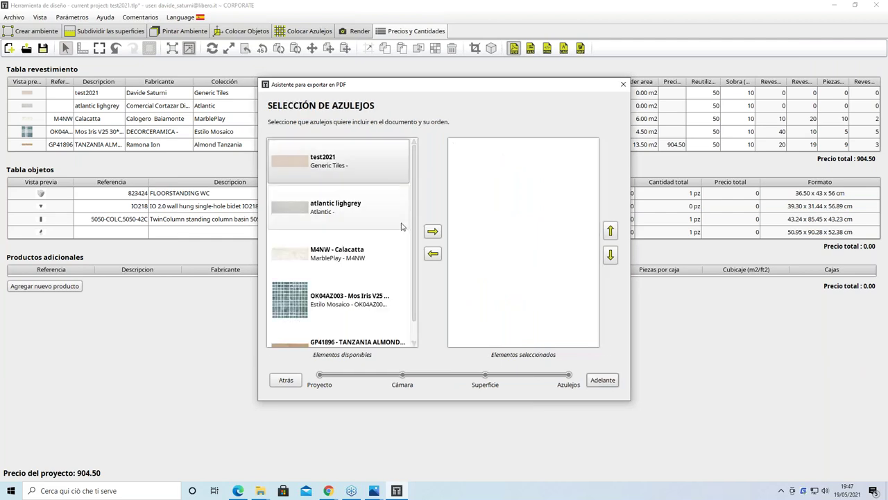
pyautogui.click(432, 231)
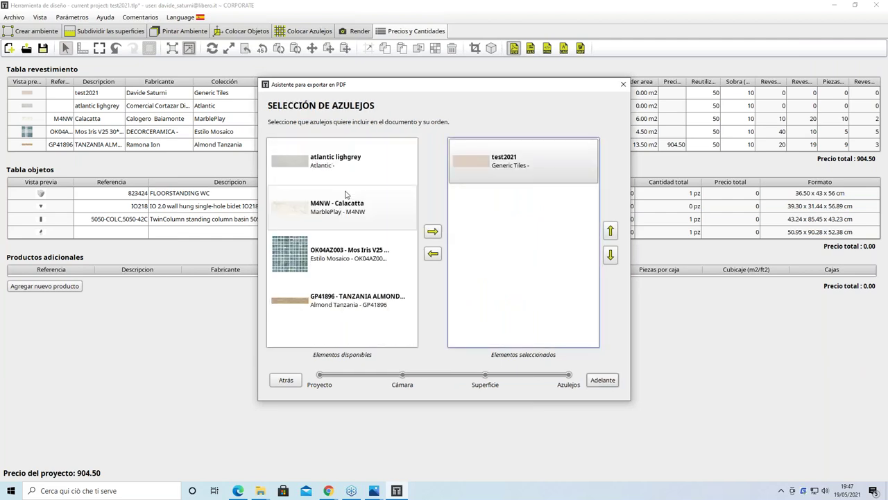
pyautogui.click(430, 233)
pyautogui.click(433, 231)
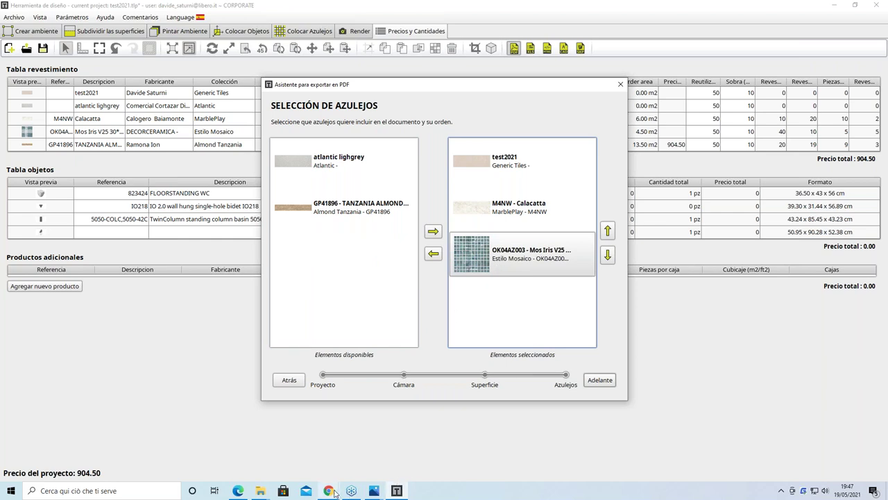
# Step: Open Fioranese Bathroom 01.pdf from the FILE DAVIDE x WEBINAIR MAGGIO 2021 folder and examine its camera views and surface plans
pyautogui.moveTo(260, 491)
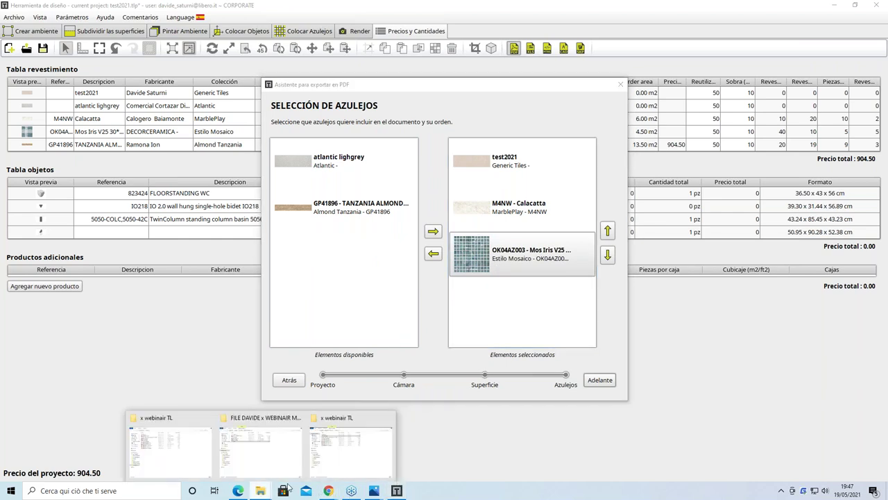
pyautogui.click(290, 469)
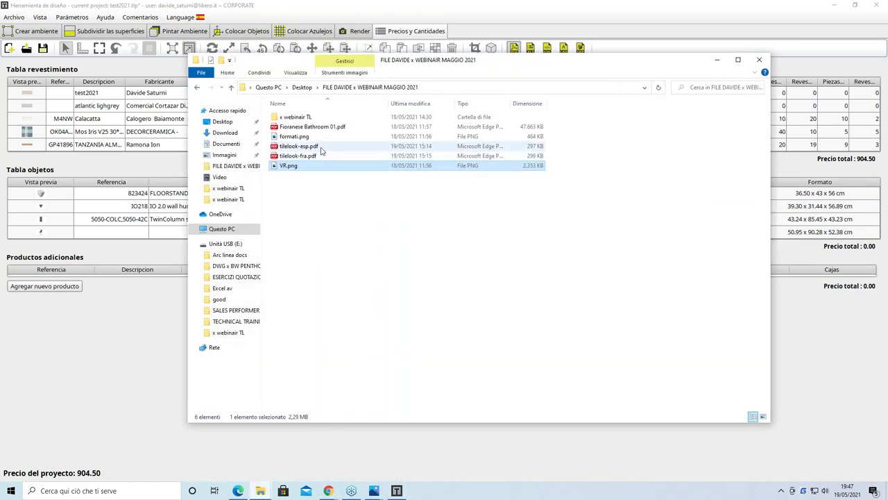
pyautogui.doubleClick(325, 129)
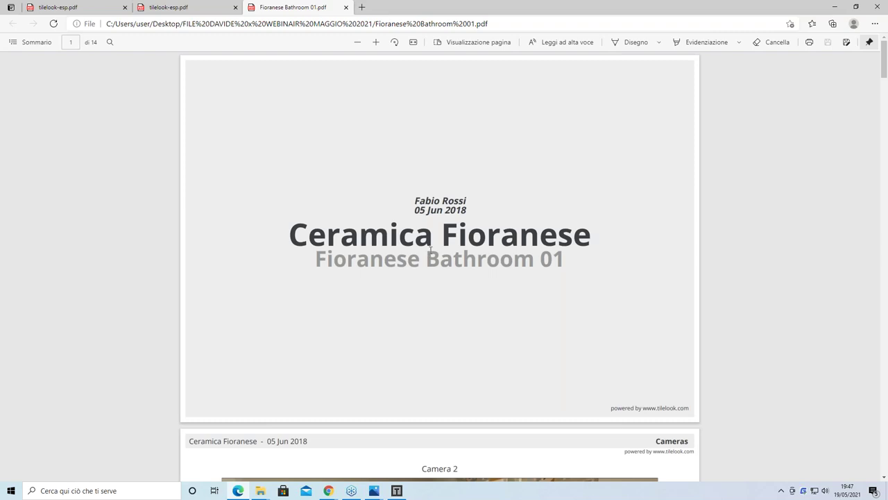
pyautogui.scroll(-6, 430, 249)
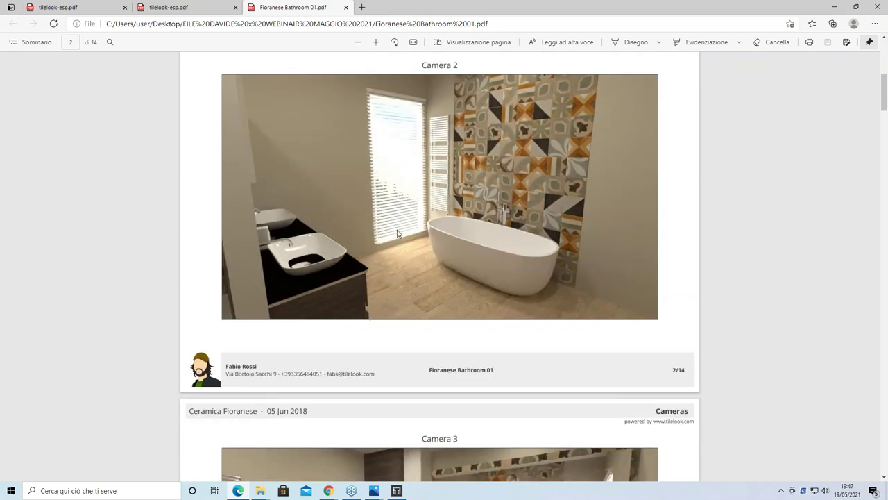
pyautogui.scroll(-3, 397, 233)
pyautogui.scroll(3, 416, 225)
pyautogui.scroll(-10, 415, 225)
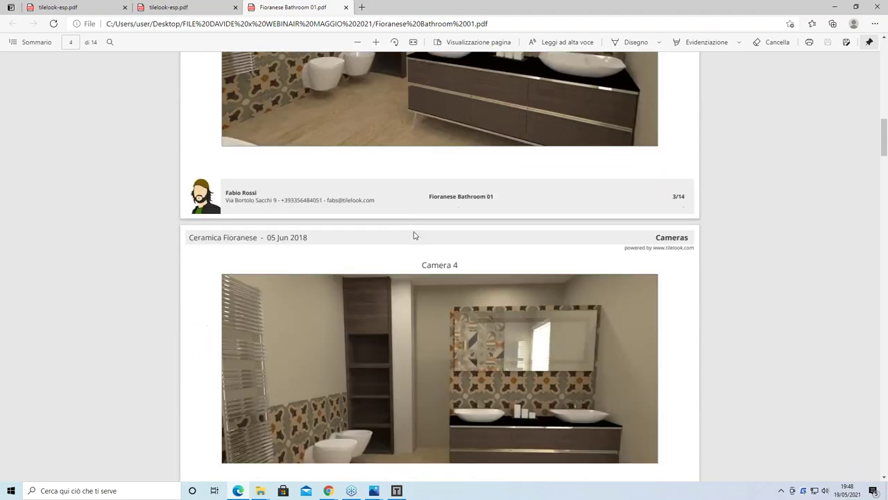
pyautogui.scroll(-15, 414, 235)
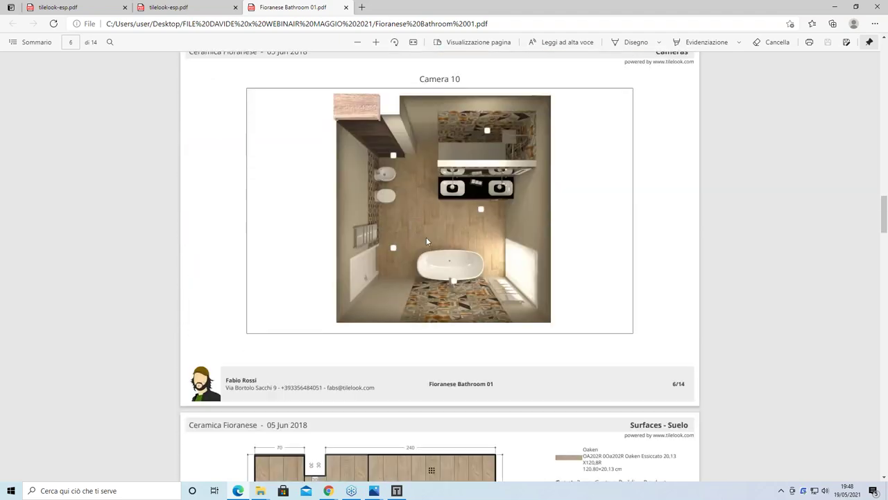
pyautogui.scroll(-7, 426, 238)
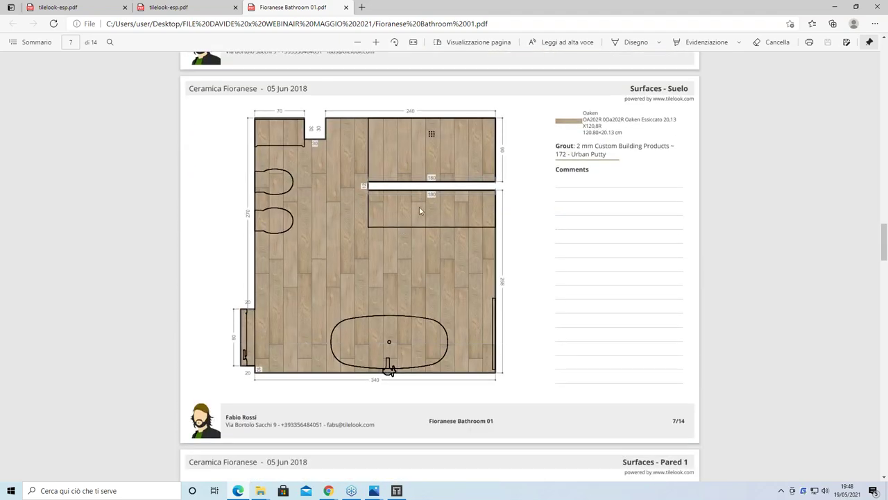
pyautogui.scroll(-10, 420, 226)
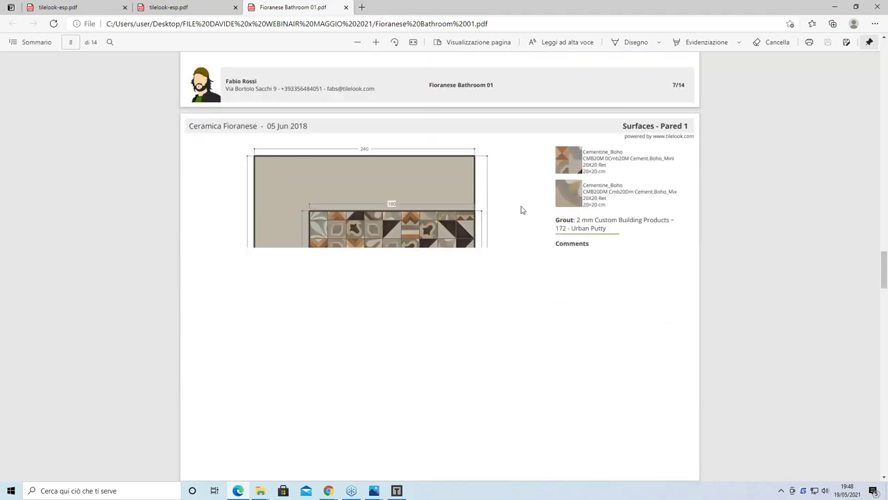
pyautogui.scroll(-5, 476, 256)
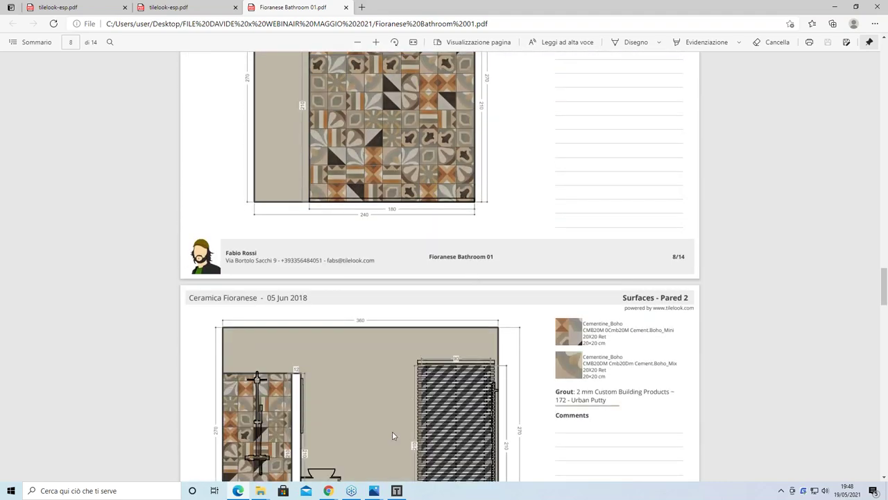
# Step: Return to the Tilelook design tool and cancel the PDF export wizard
pyautogui.click(396, 491)
pyautogui.click(619, 93)
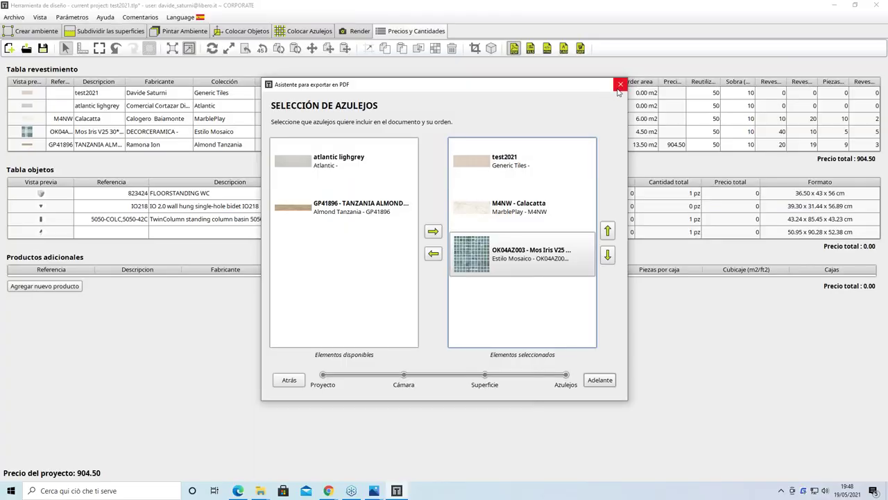
pyautogui.click(456, 257)
pyautogui.click(620, 84)
pyautogui.click(432, 255)
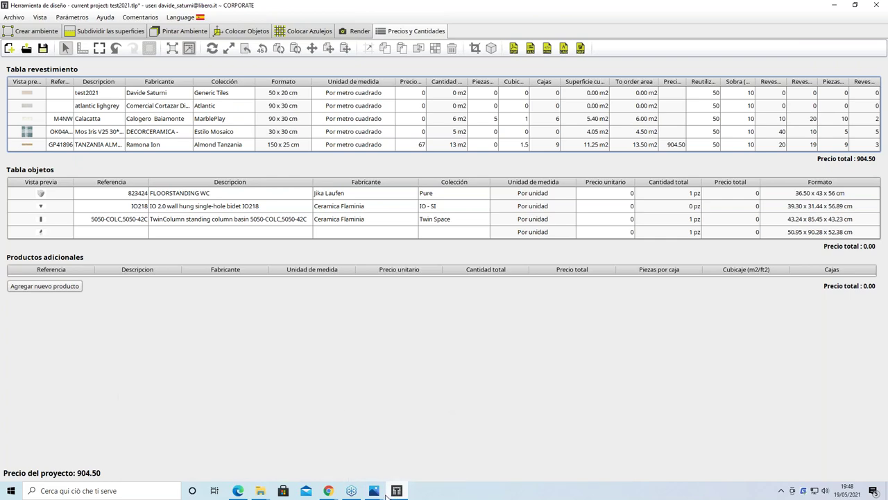
# Step: Switch back to Fioranese Bathroom 01.pdf and review the rendered camera views and the Suelo floor plan
pyautogui.hotkey('alt', 'Tab')
pyautogui.moveTo(385, 496)
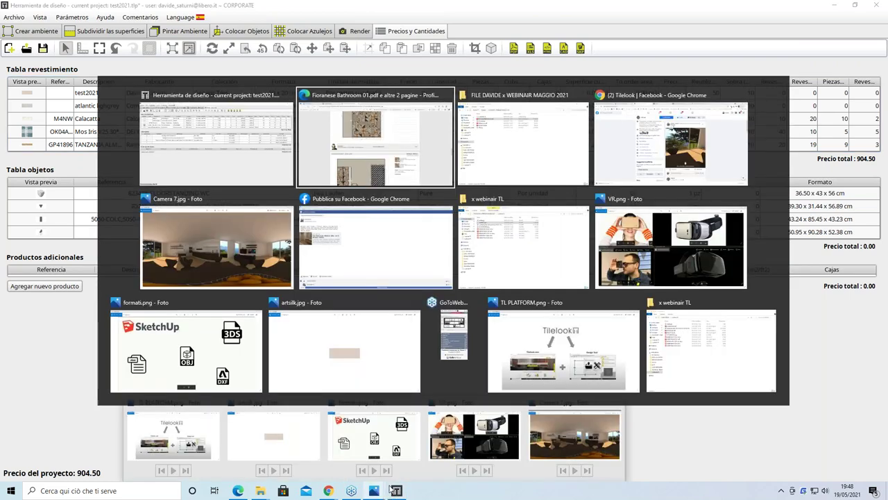
pyautogui.scroll(-6, 398, 340)
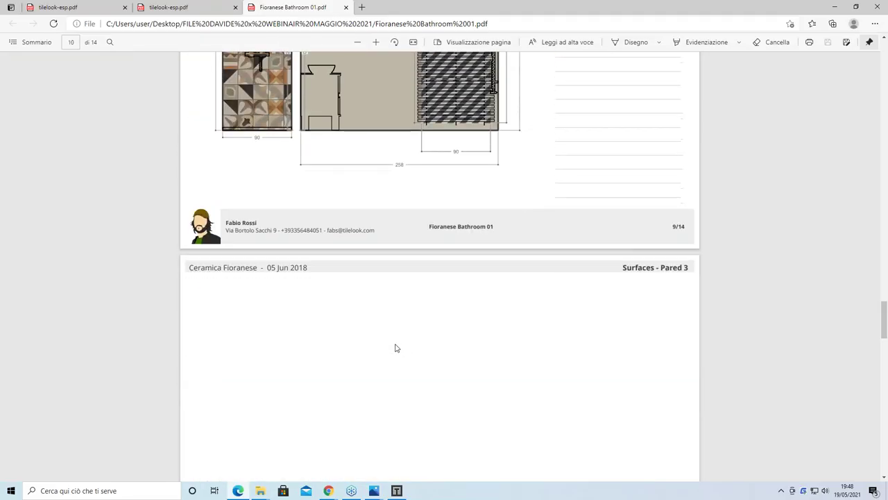
pyautogui.scroll(3, 394, 347)
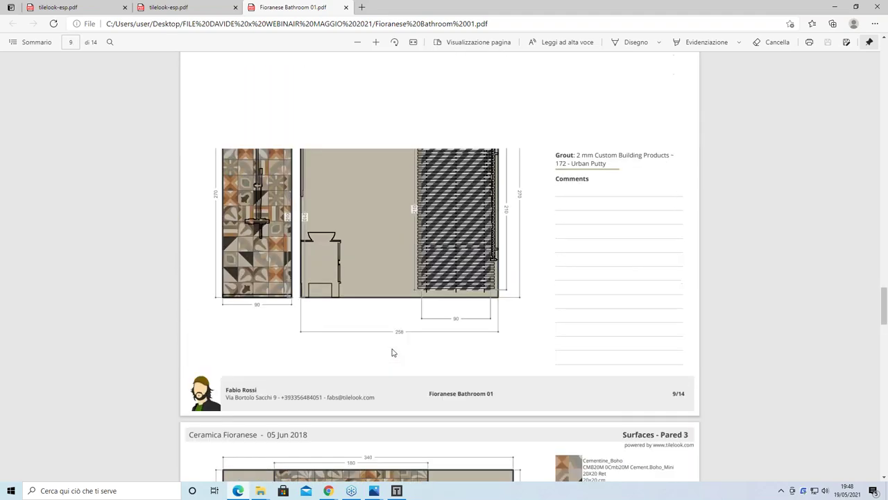
pyautogui.scroll(12, 392, 352)
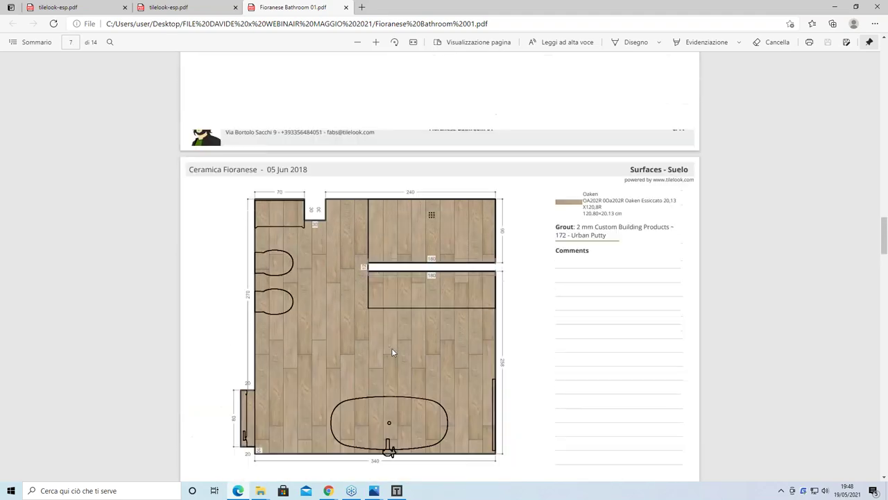
pyautogui.scroll(8, 392, 350)
pyautogui.scroll(12, 393, 346)
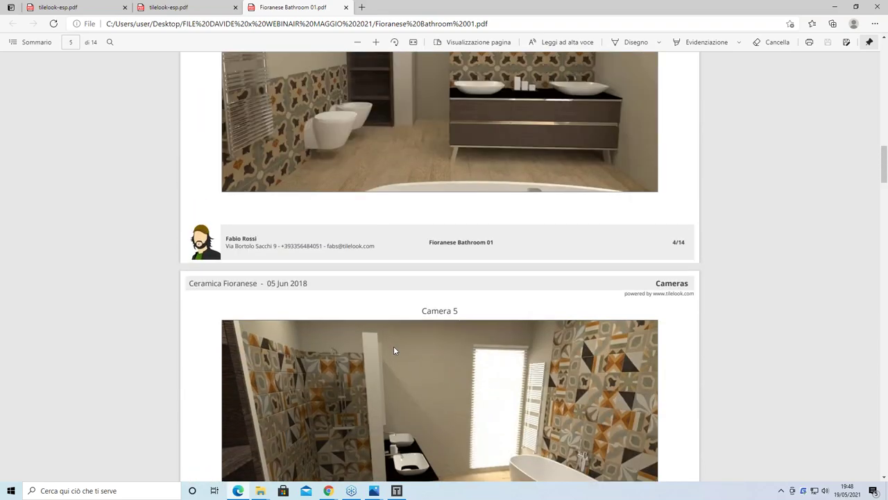
pyautogui.scroll(-12, 393, 347)
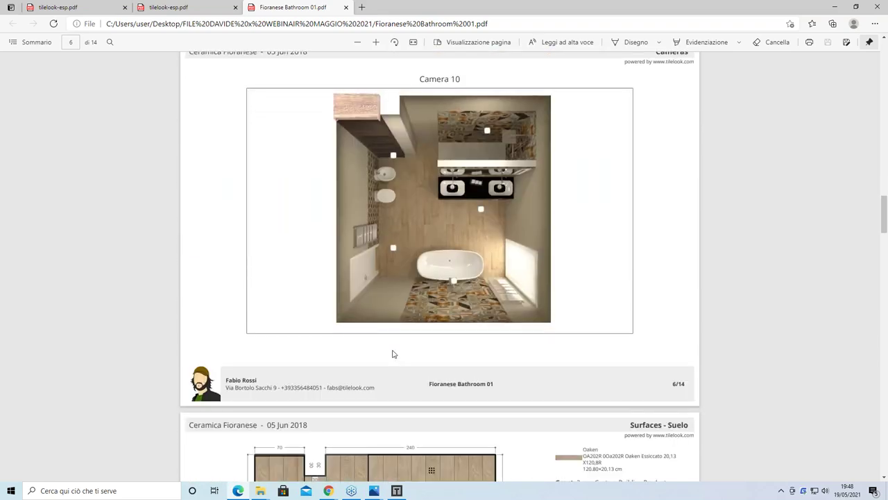
pyautogui.scroll(-6, 392, 354)
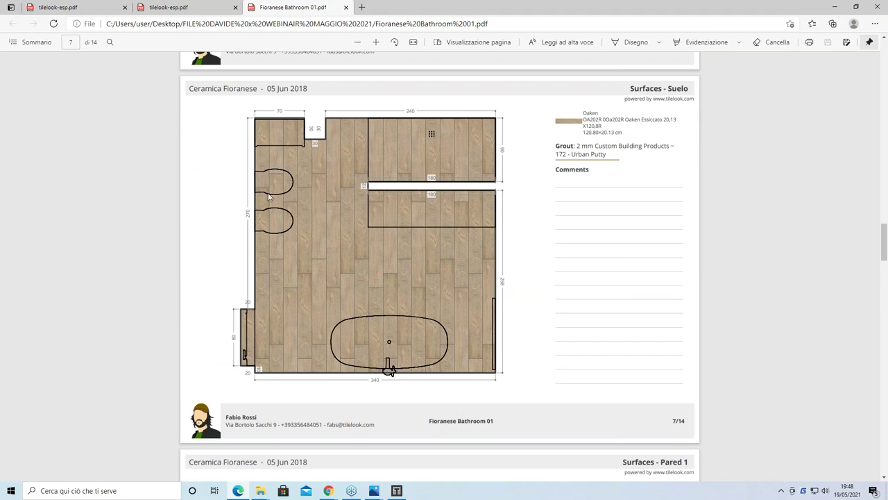
# Step: Examine the dimensioned wall plans from Pared 1 to Pared 4, including their tile and grout details
pyautogui.scroll(-9, 376, 281)
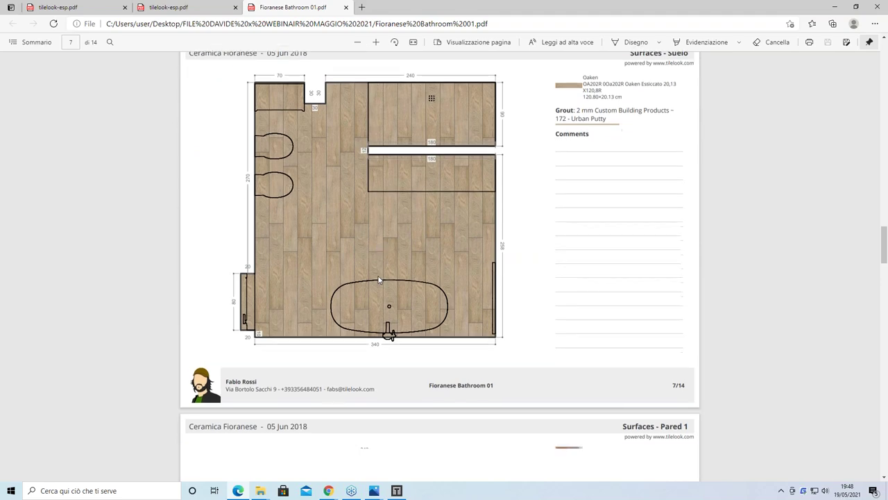
pyautogui.scroll(-4, 376, 291)
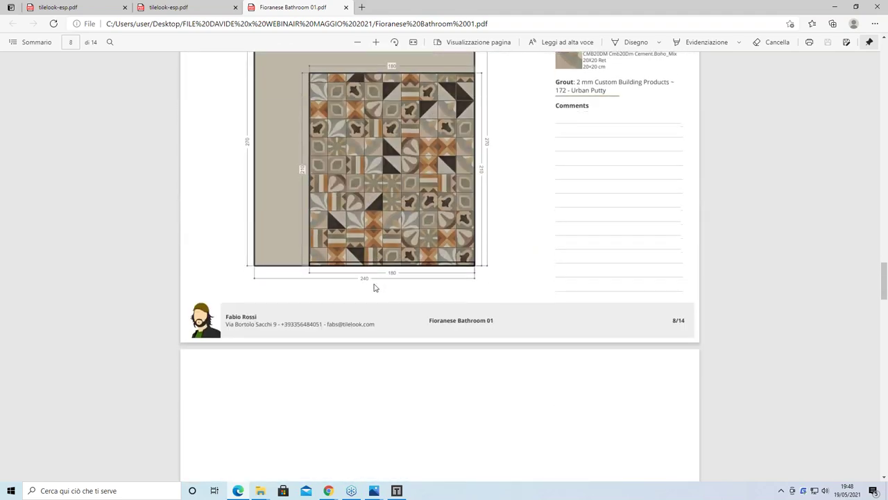
pyautogui.scroll(-2, 376, 317)
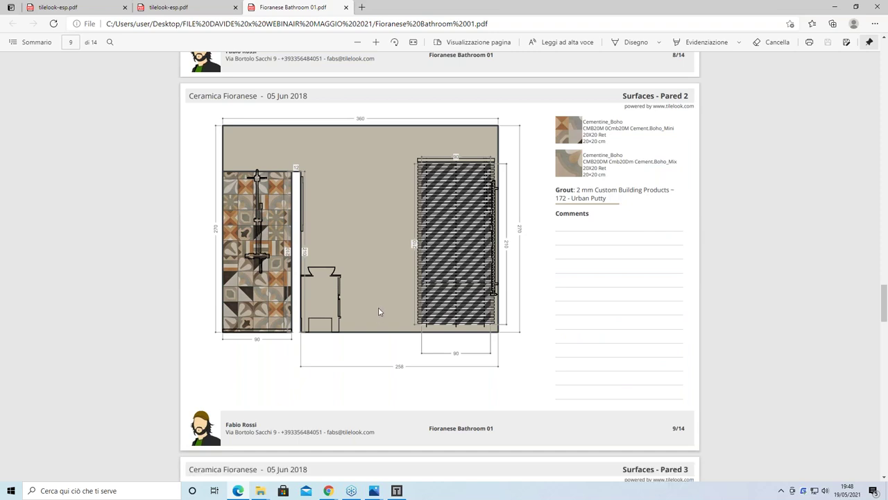
pyautogui.scroll(-3, 375, 320)
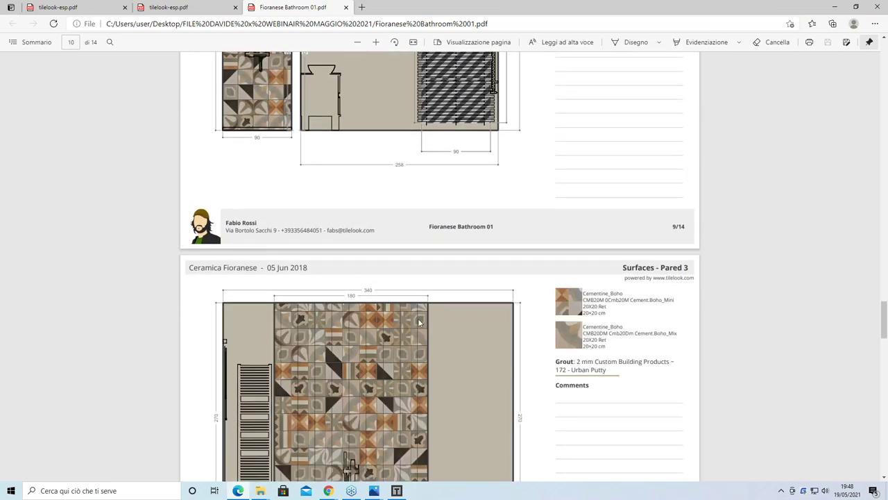
pyautogui.scroll(-4, 417, 320)
pyautogui.scroll(-5, 419, 323)
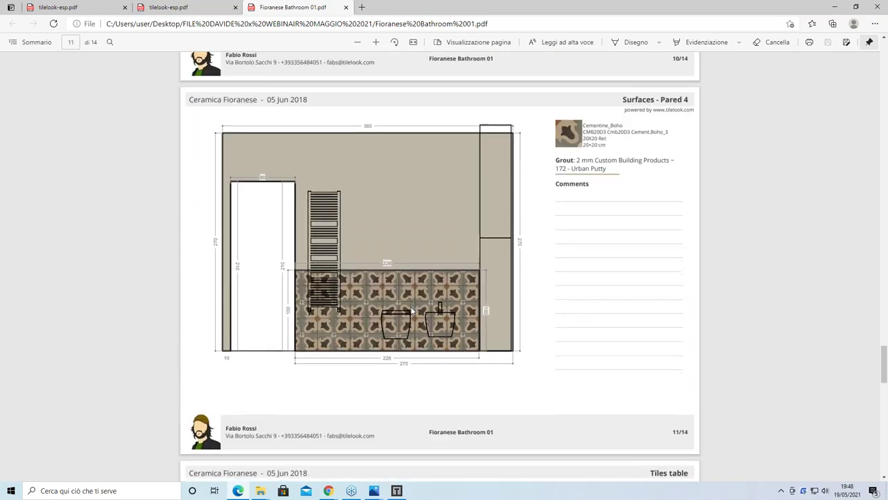
pyautogui.scroll(-1, 412, 309)
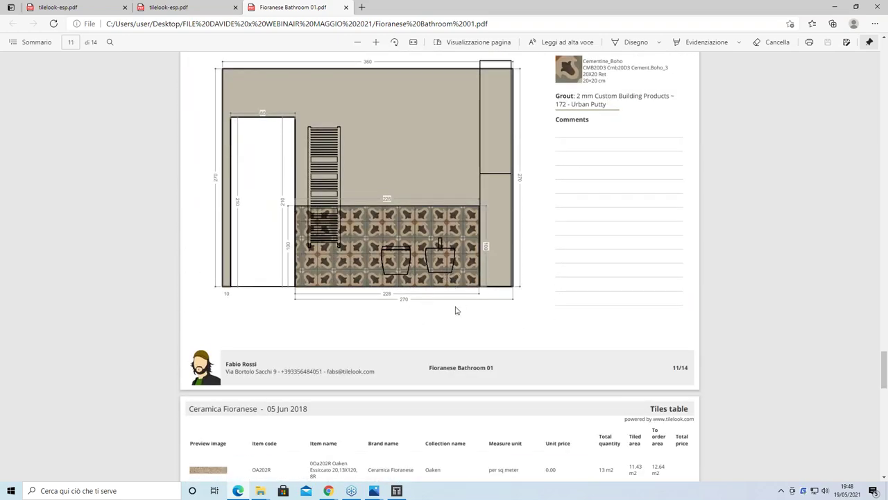
# Step: Examine the tiles table and objects table in the PDF, and return to the Pared 2 and Pared 3 plans
pyautogui.scroll(-3, 455, 311)
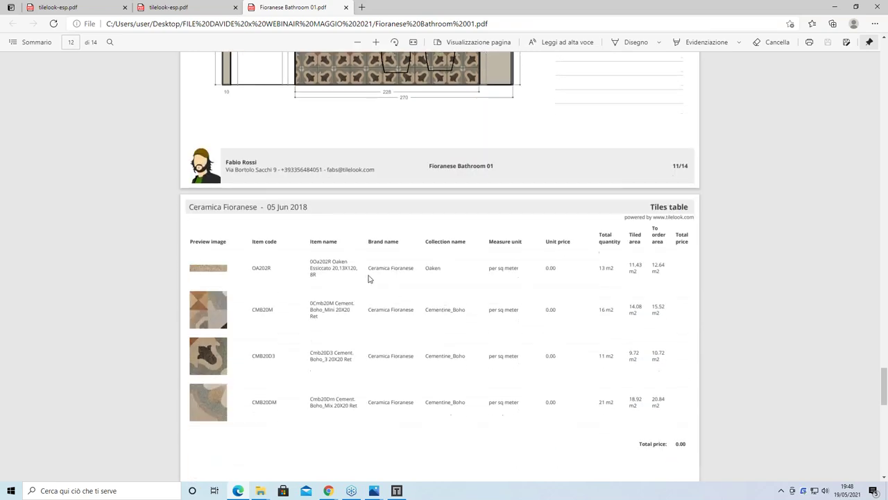
pyautogui.scroll(-1, 347, 268)
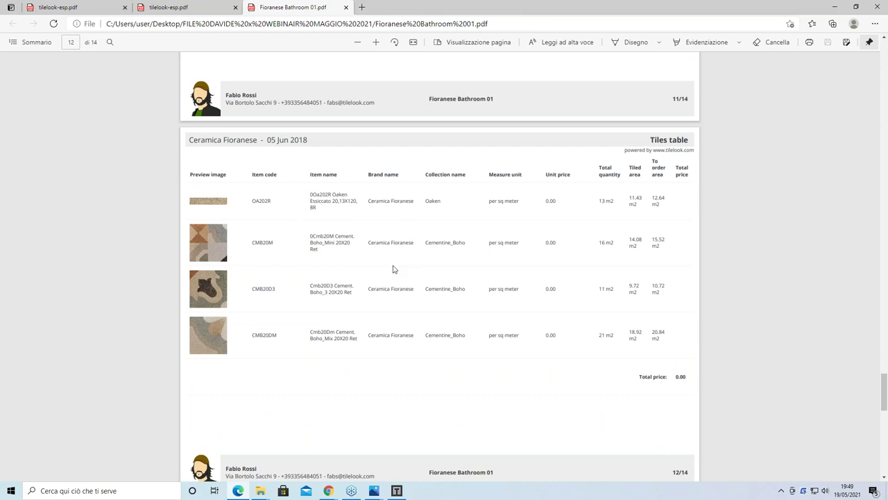
pyautogui.scroll(-2, 393, 268)
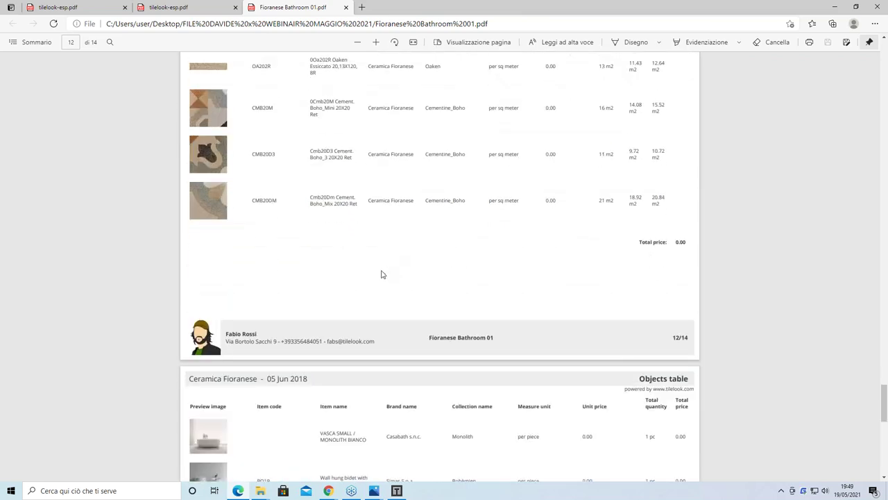
pyautogui.scroll(-4, 381, 274)
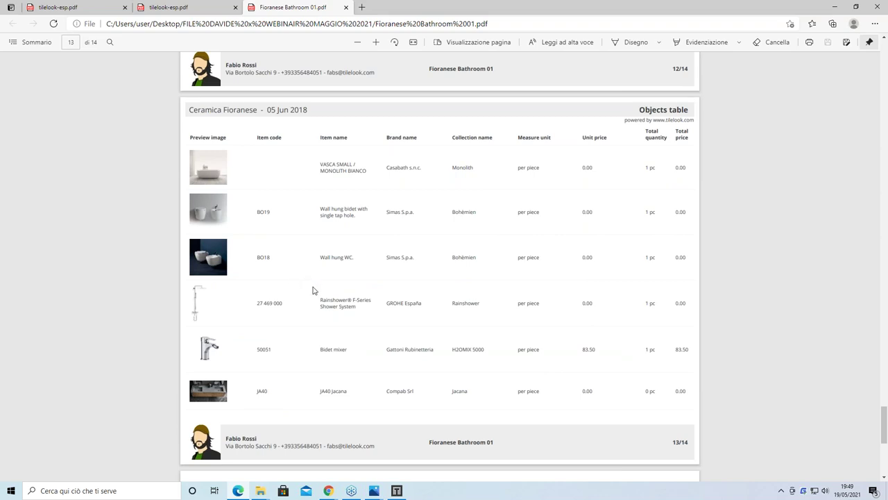
pyautogui.scroll(15, 312, 292)
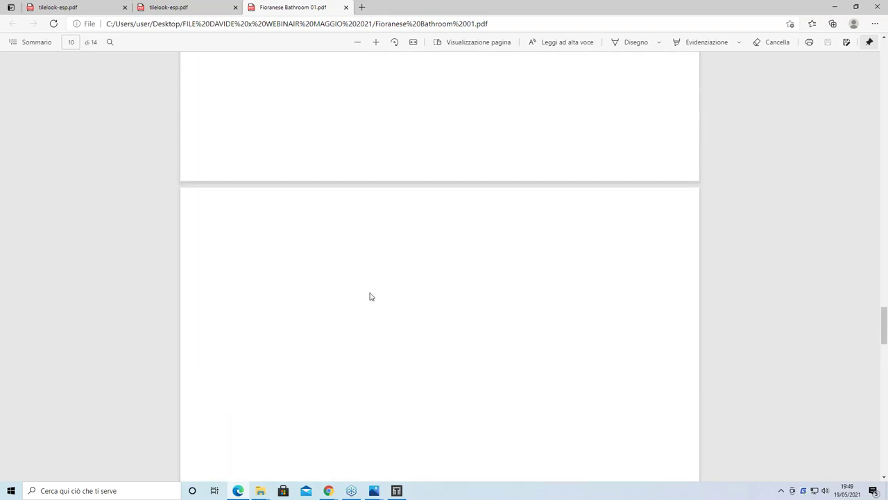
pyautogui.scroll(2, 375, 302)
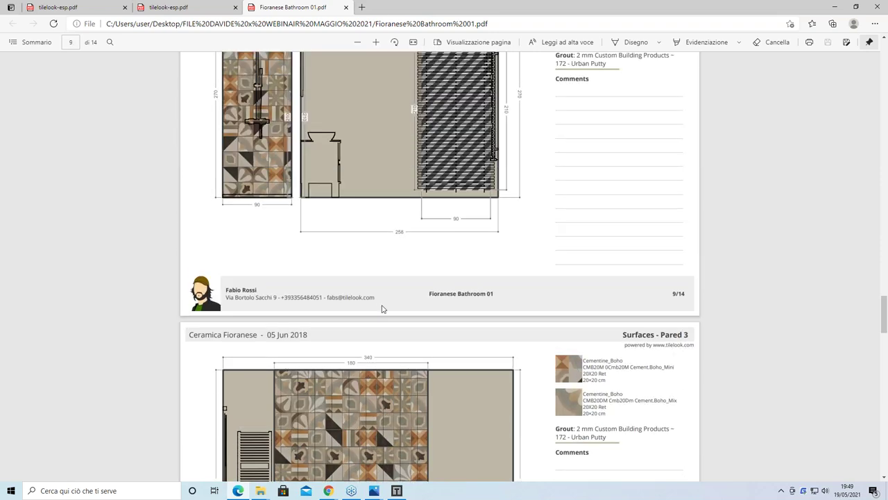